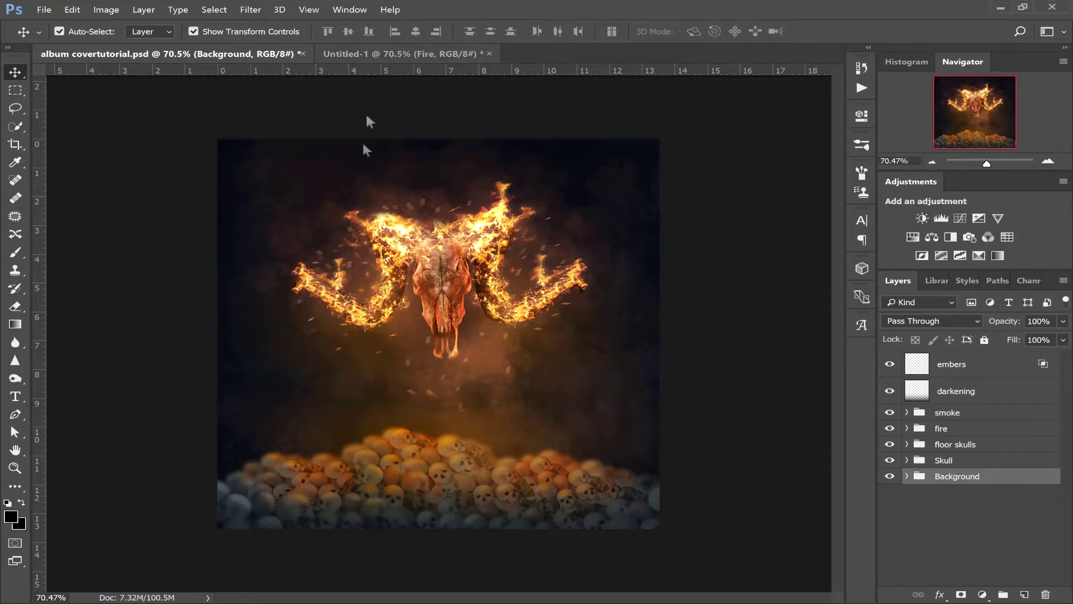
- Review the new document settings for a 1600 × 1600 pixel RGB canvas without creating a document
left_click(44, 10)
left_click(377, 218)
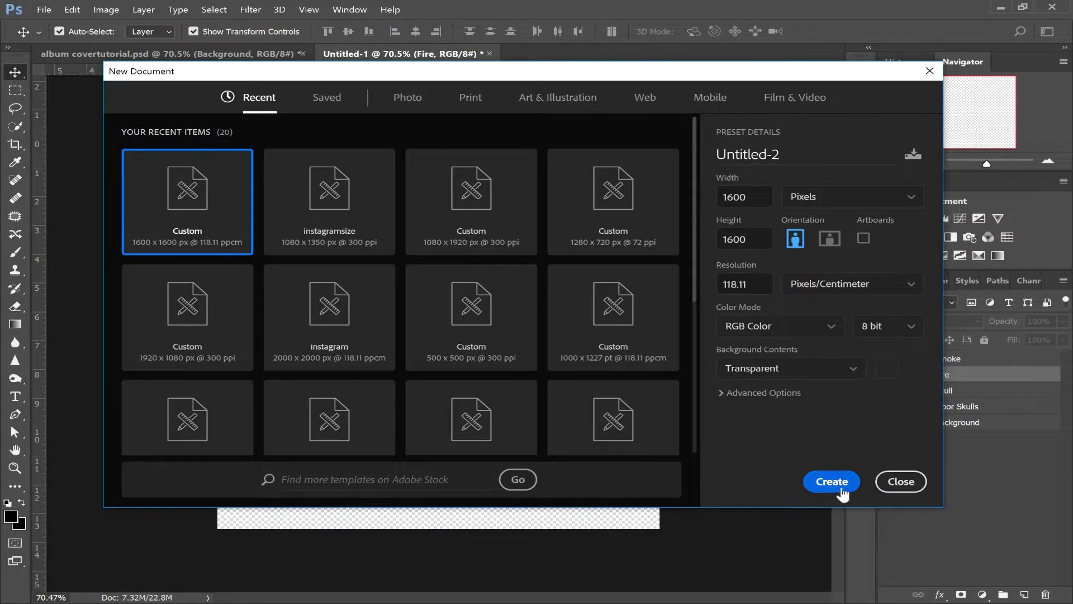
left_click(901, 483)
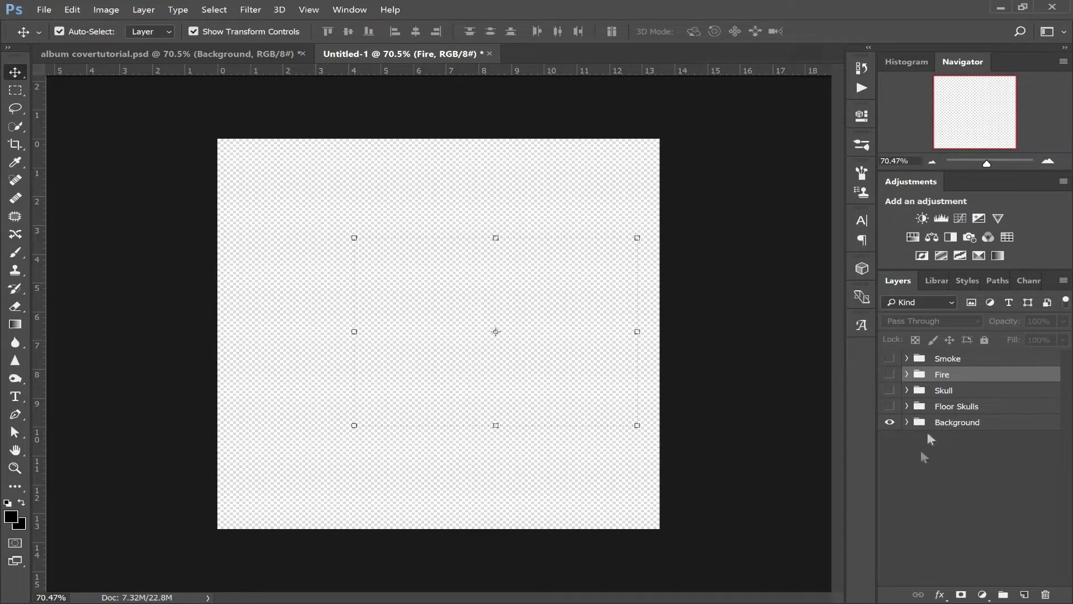
left_click(927, 472)
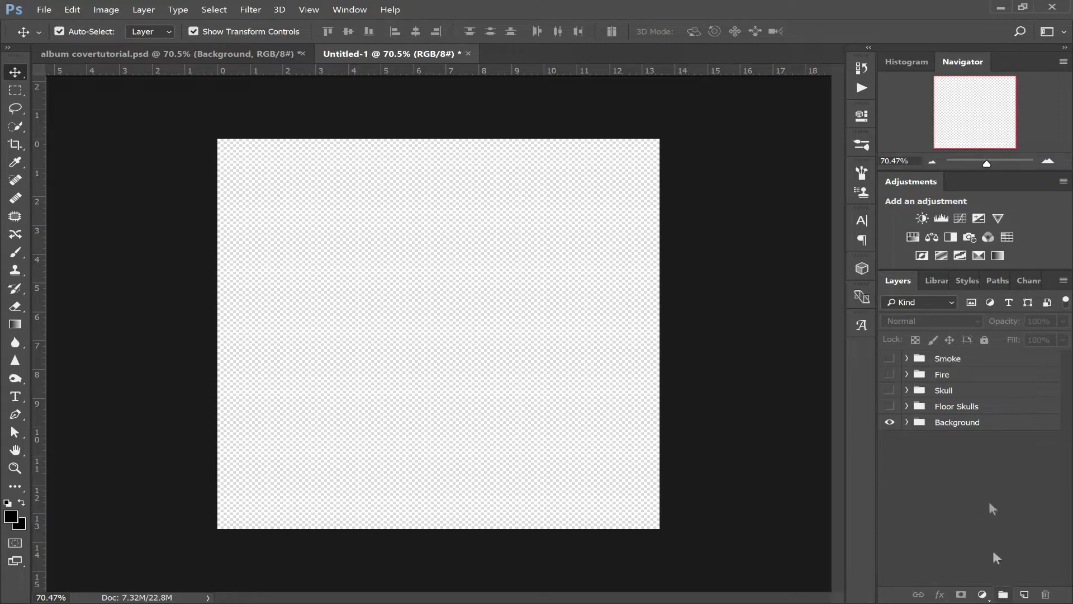
left_click(1003, 594)
double_click(947, 359)
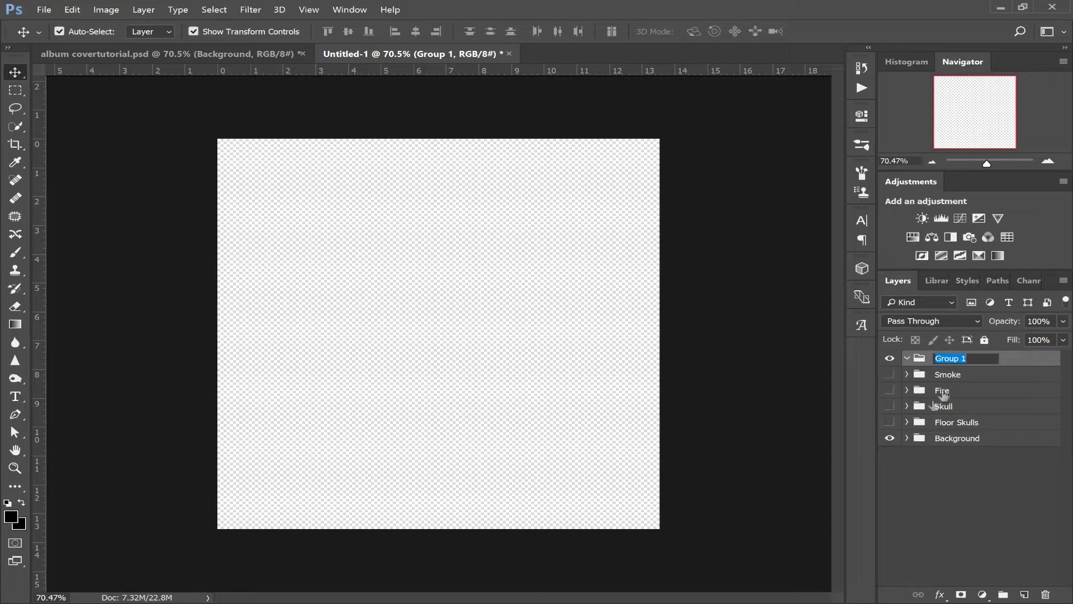
left_click(952, 377)
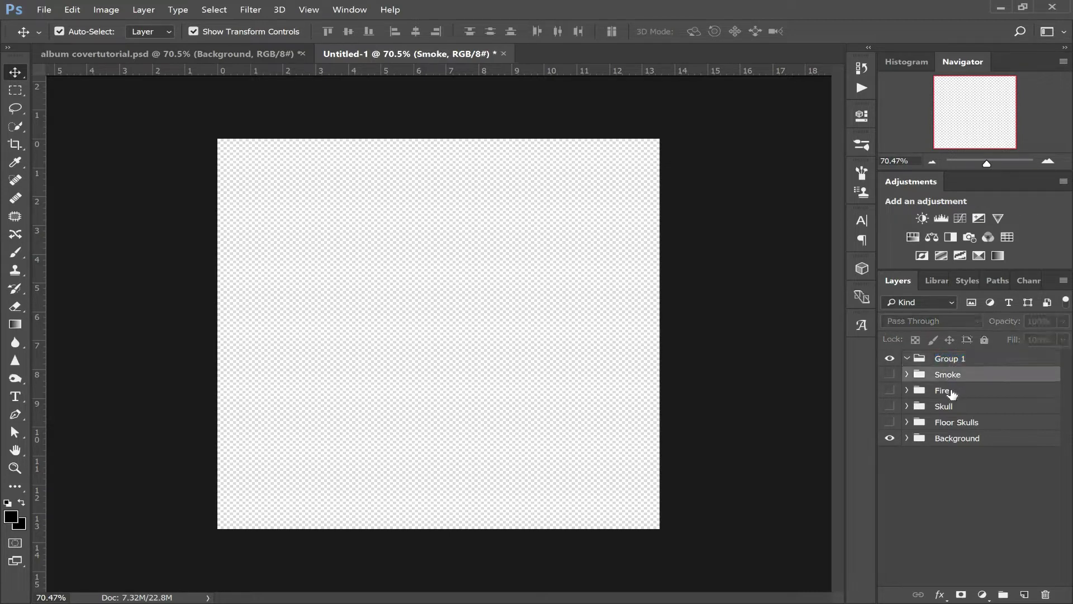
left_click(954, 391)
left_click(957, 408)
left_click(964, 422)
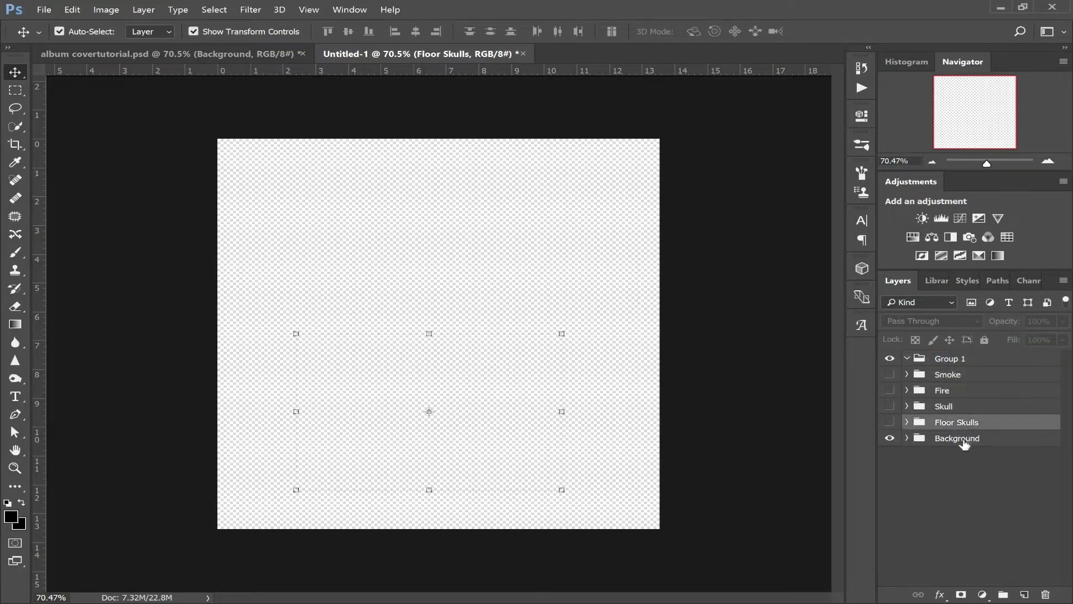
left_click(964, 438)
left_click(960, 361)
left_click_drag(960, 363, 1046, 595)
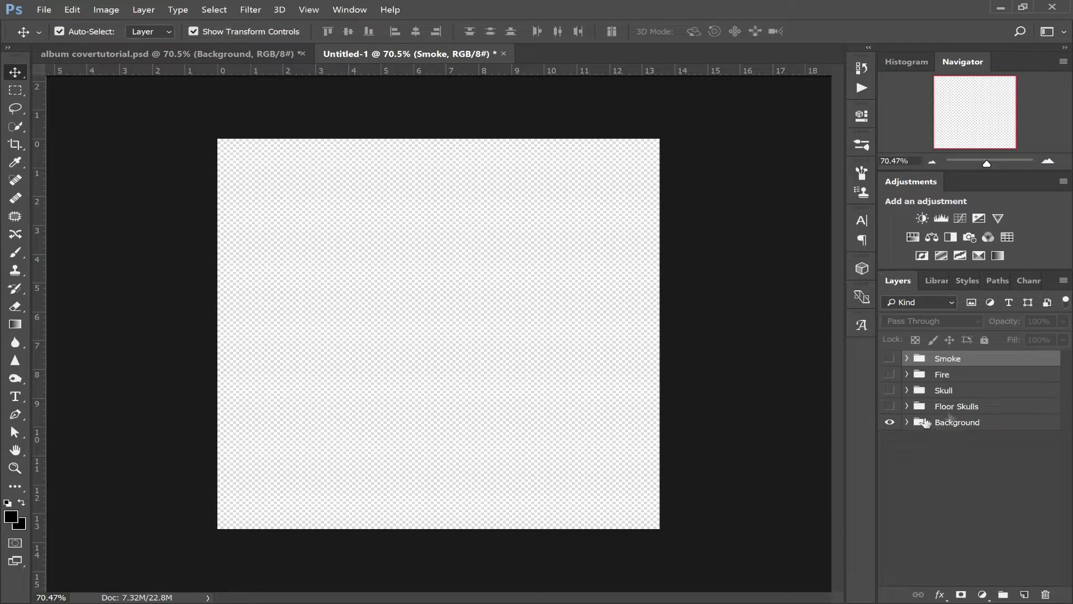
left_click(43, 11)
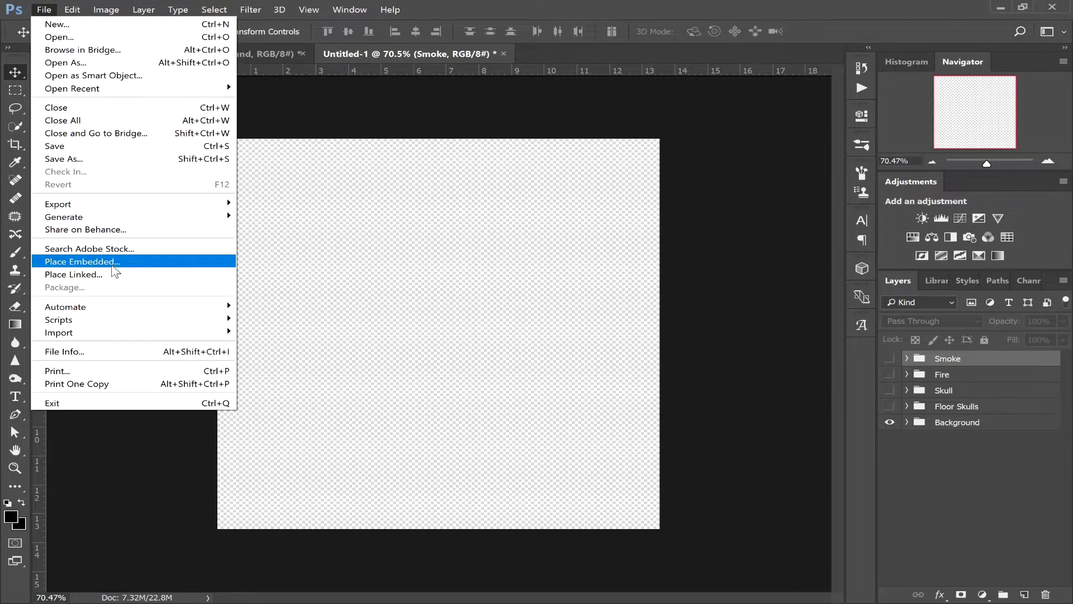
left_click(910, 490)
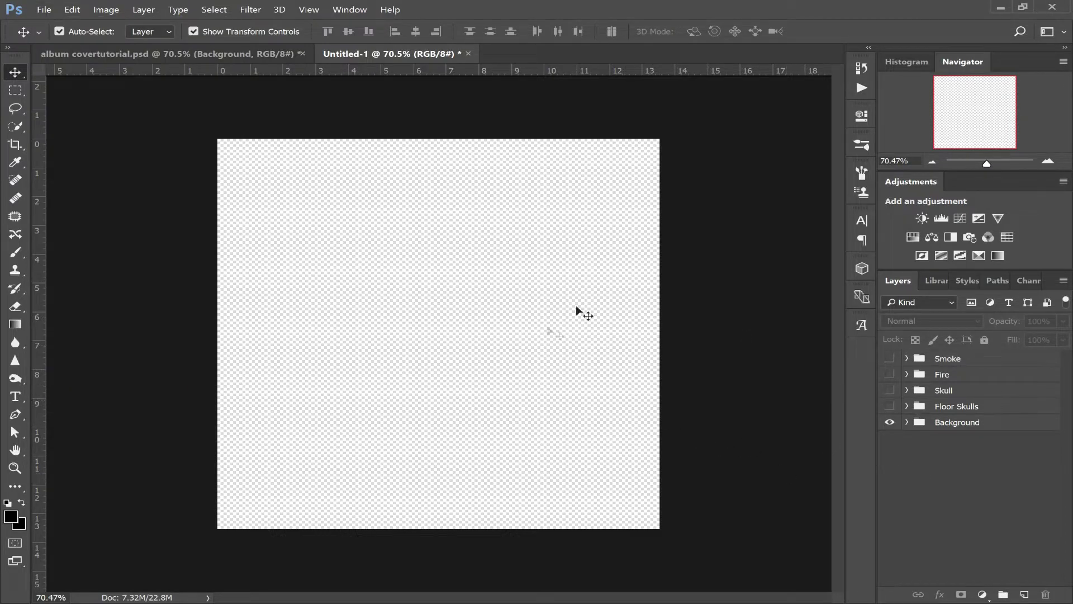
- Examine the images in the layer groups, isolating the Floor Skulls group's Layer 2 for a closer look
left_click(889, 390)
left_click(889, 373)
left_click(889, 406)
left_click(906, 406)
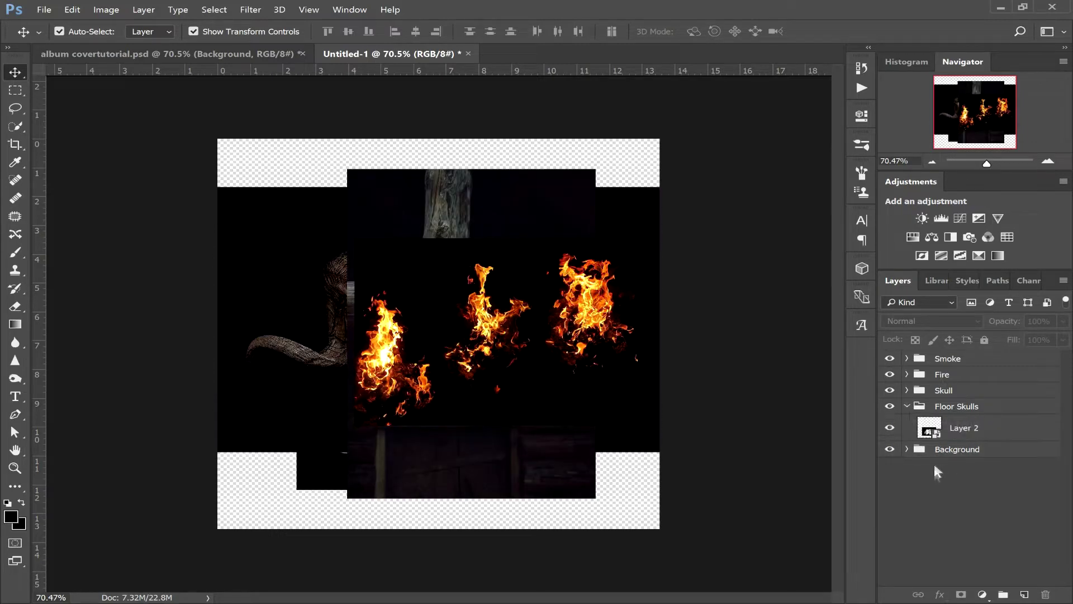
left_click_drag(889, 360, 890, 390)
left_click(889, 407)
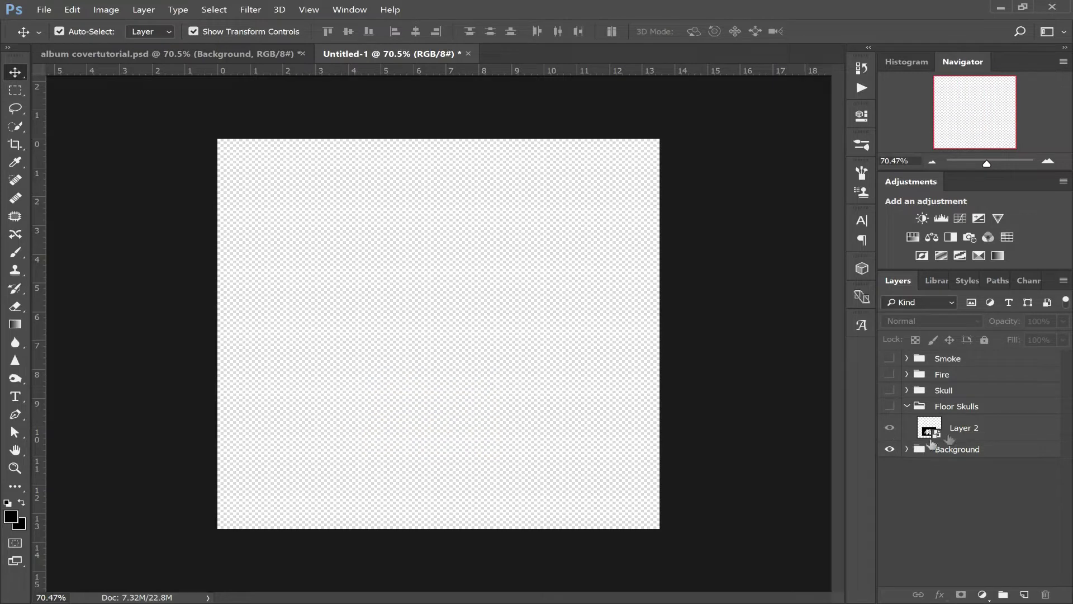
left_click(889, 407)
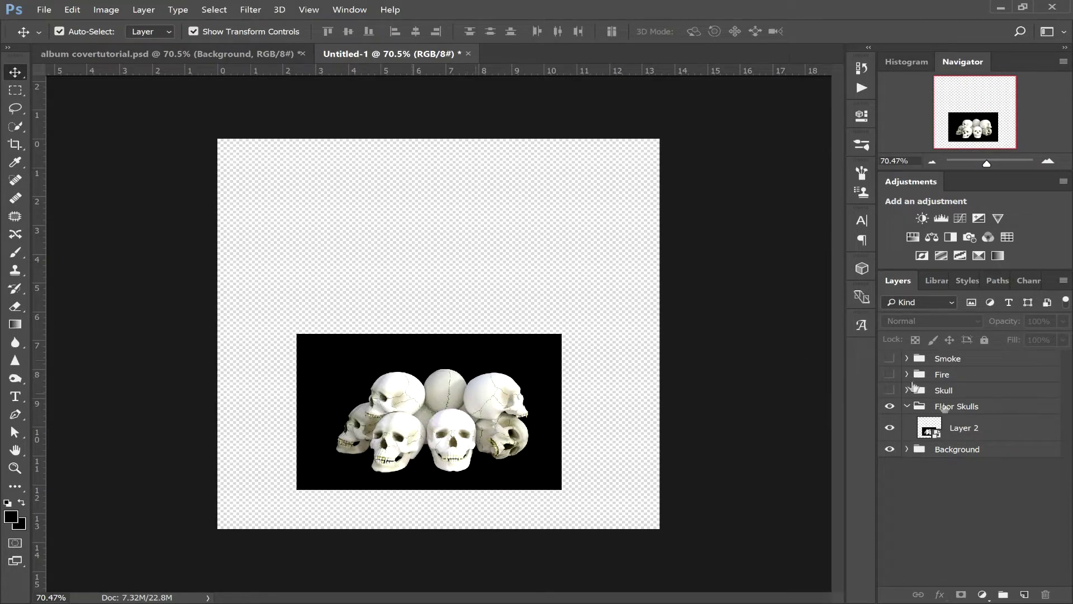
left_click(907, 406)
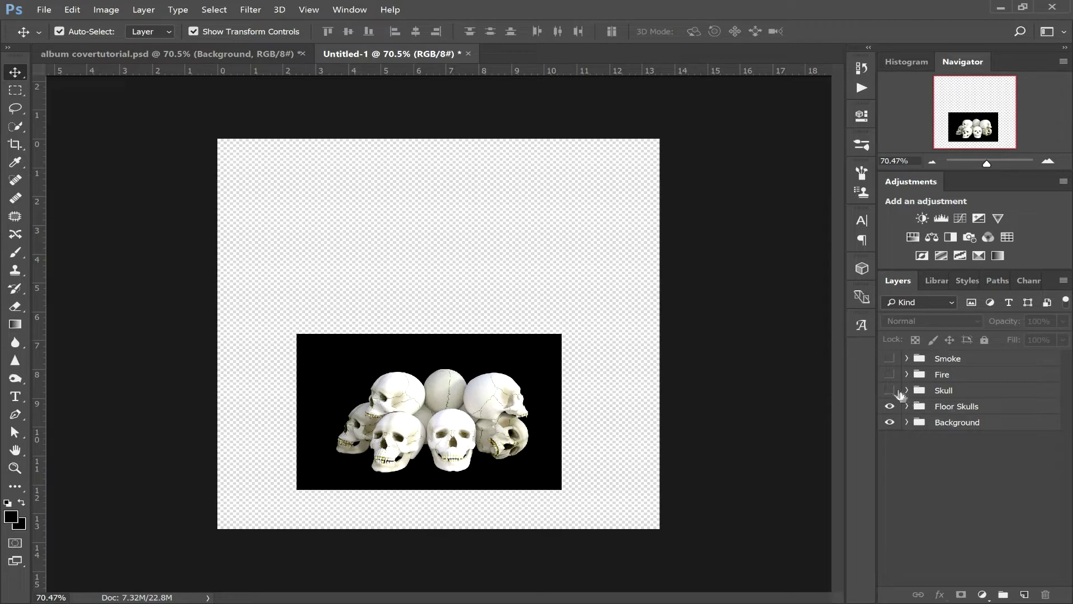
left_click(889, 406)
- Examine the two images in the Skull group and the flames in the Fire group, hiding each group after viewing
left_click(889, 390)
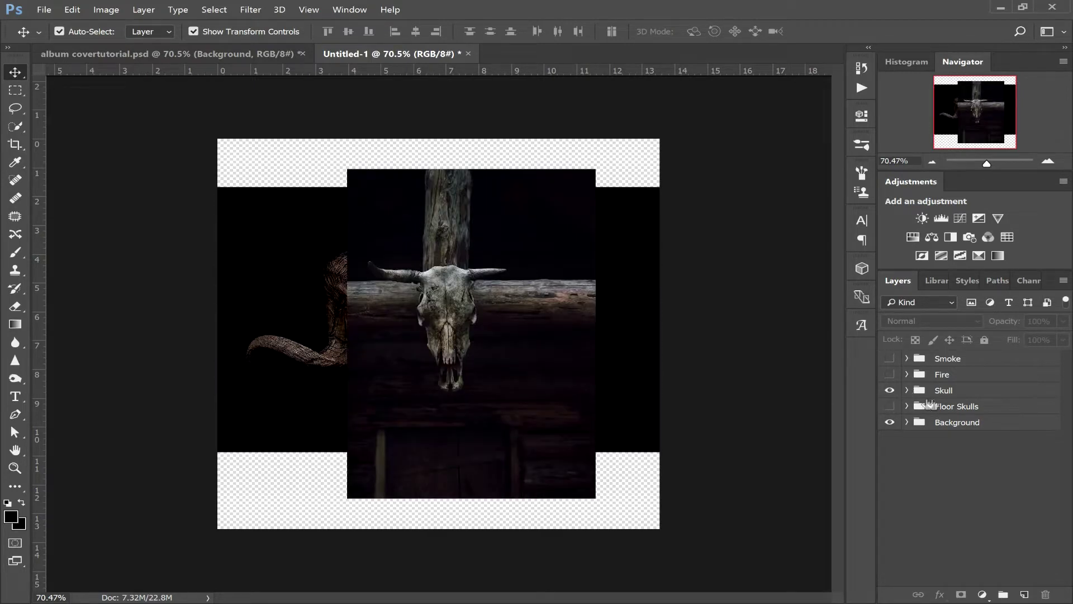
left_click(906, 390)
left_click(889, 413)
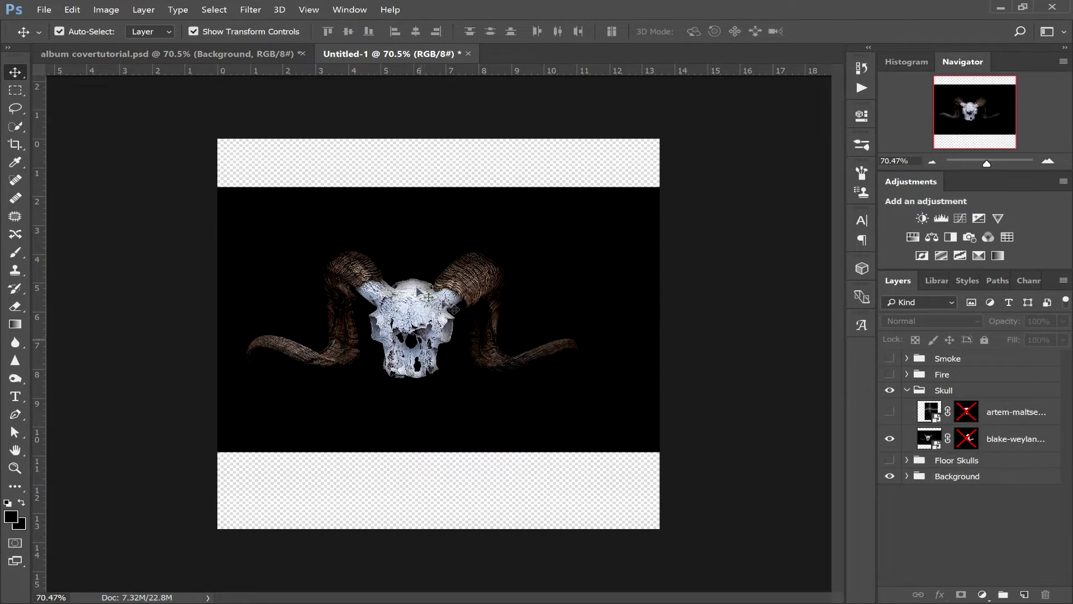
left_click(889, 411)
left_click(907, 390)
left_click(889, 390)
left_click(889, 374)
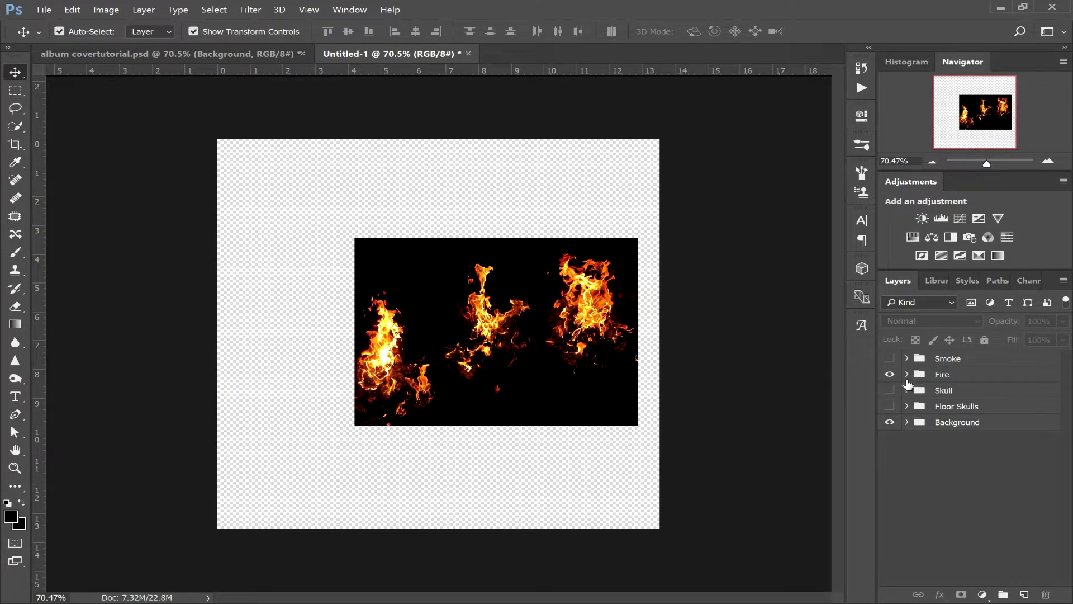
left_click(889, 374)
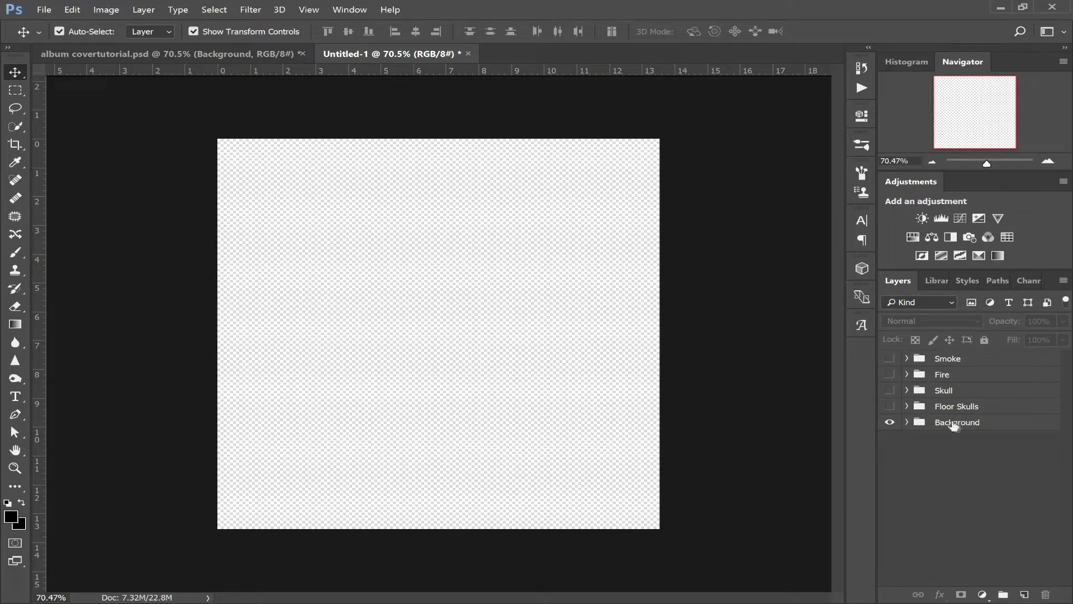
- Add a Solid Color fill layer with colour #13171f inside the Background group
left_click(930, 425)
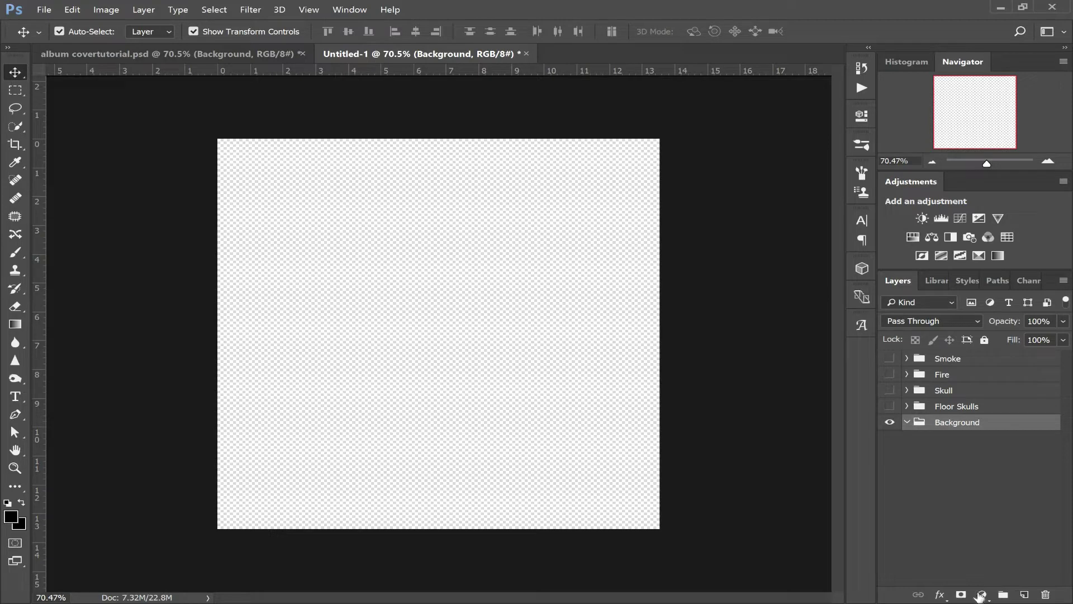
left_click(981, 595)
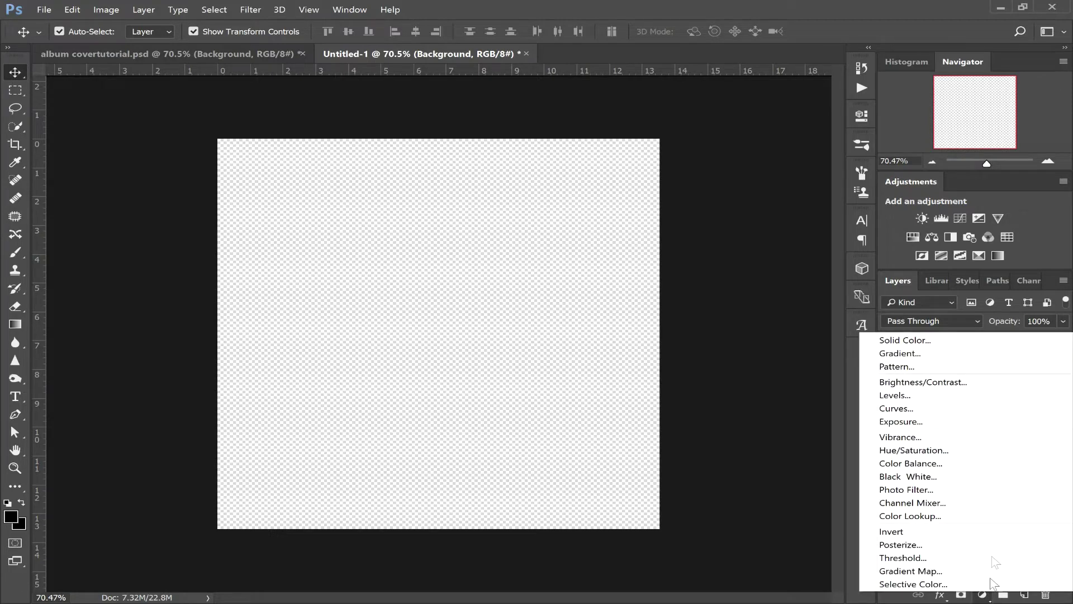
left_click(938, 341)
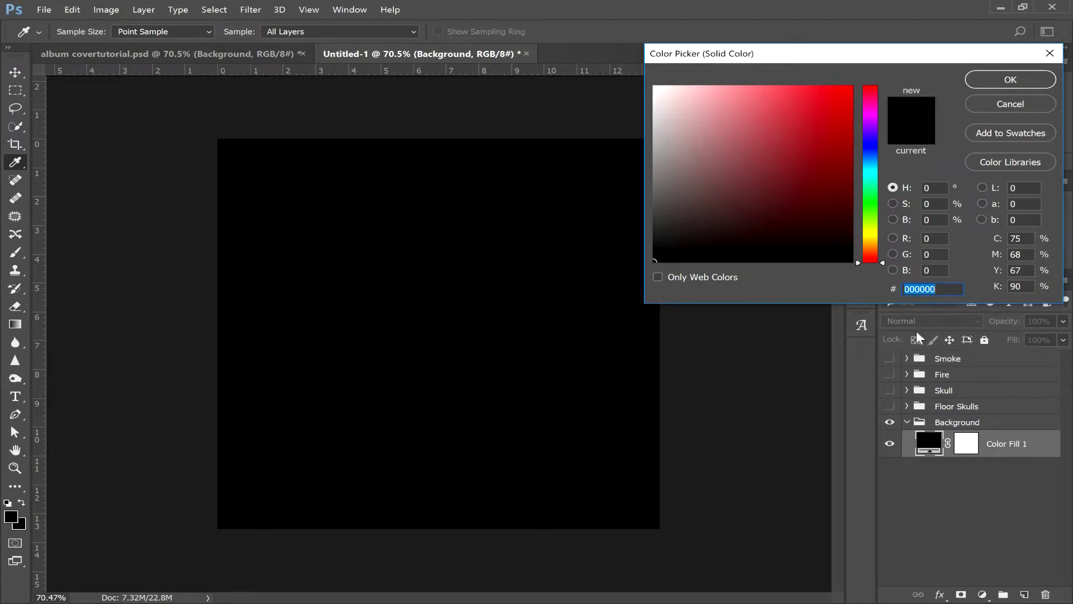
type("131")
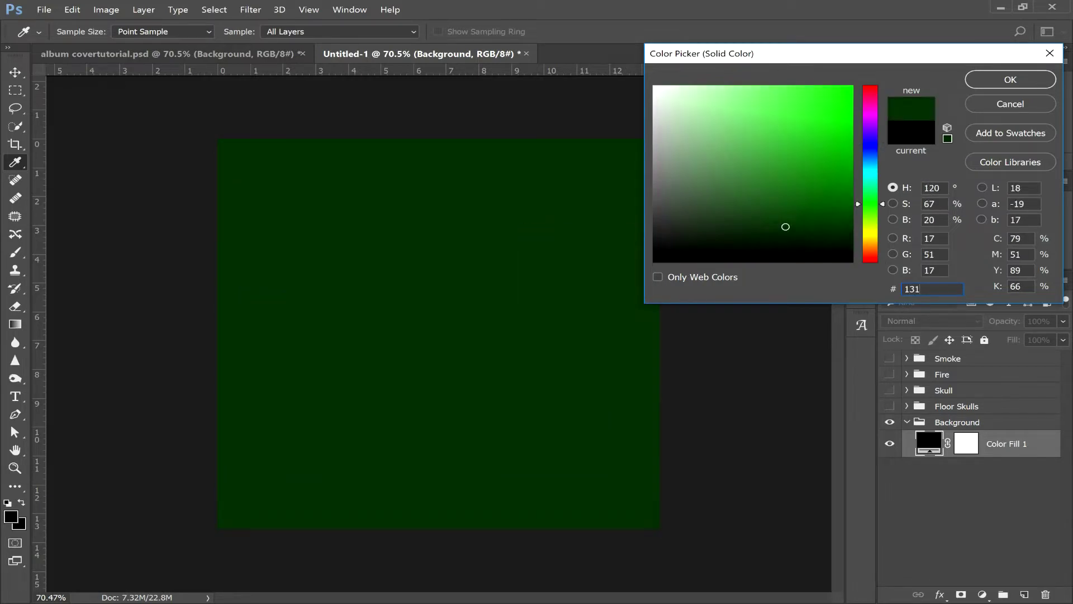
type("71f")
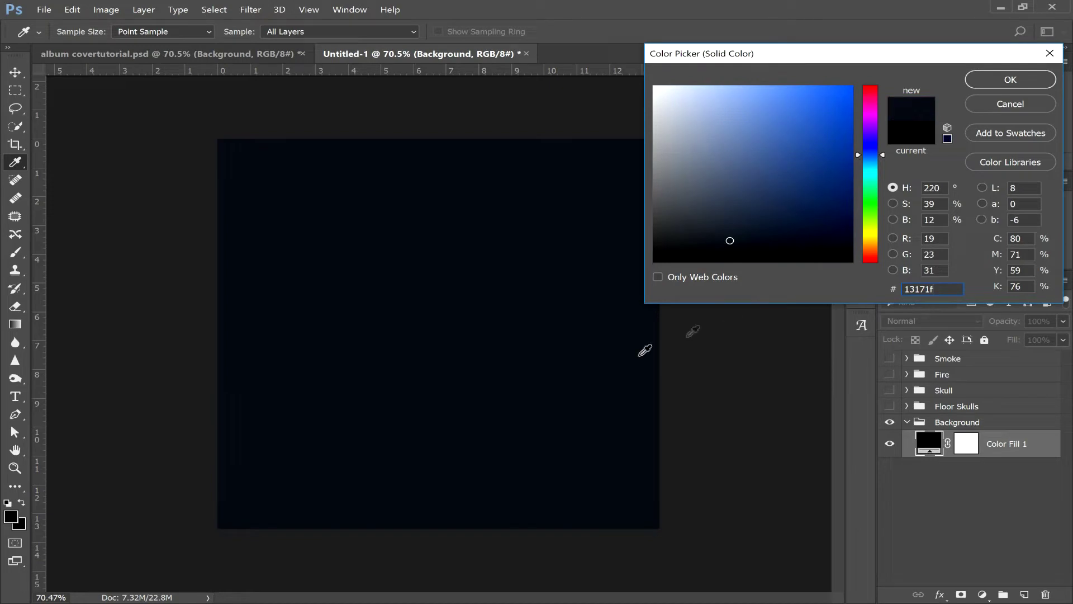
left_click(998, 80)
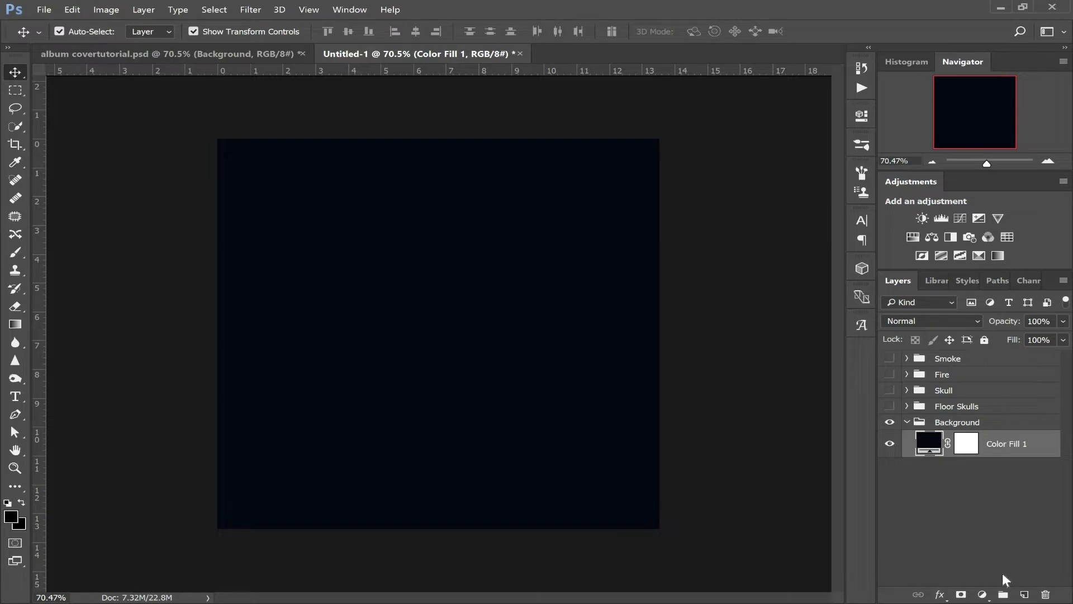
- Add a linear gradient fill layer above the solid colour fill, fading from #c5c9cb to transparent
left_click(982, 594)
left_click(939, 351)
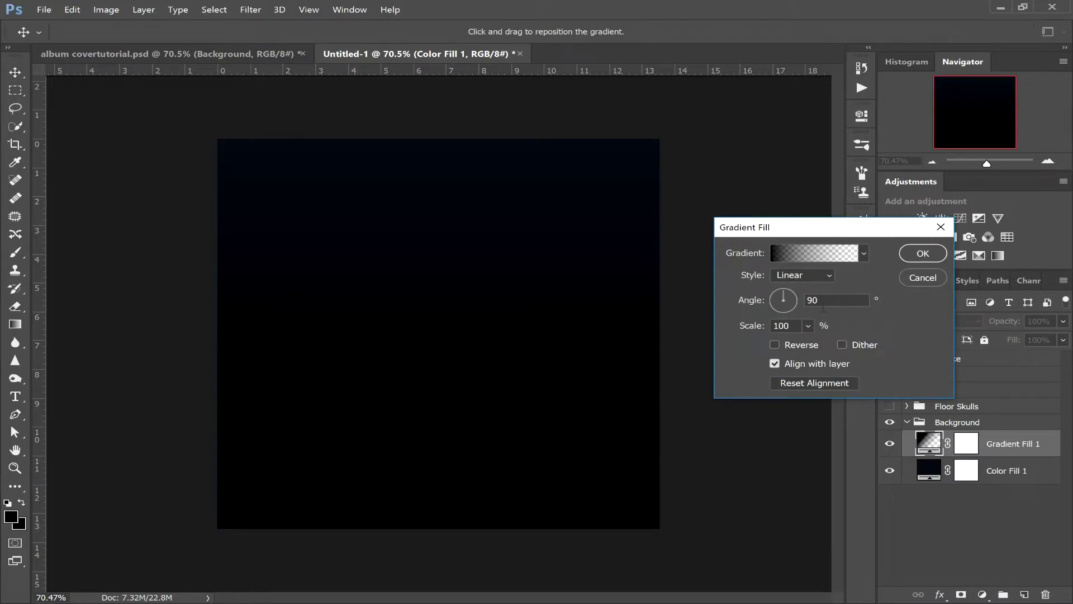
left_click(813, 253)
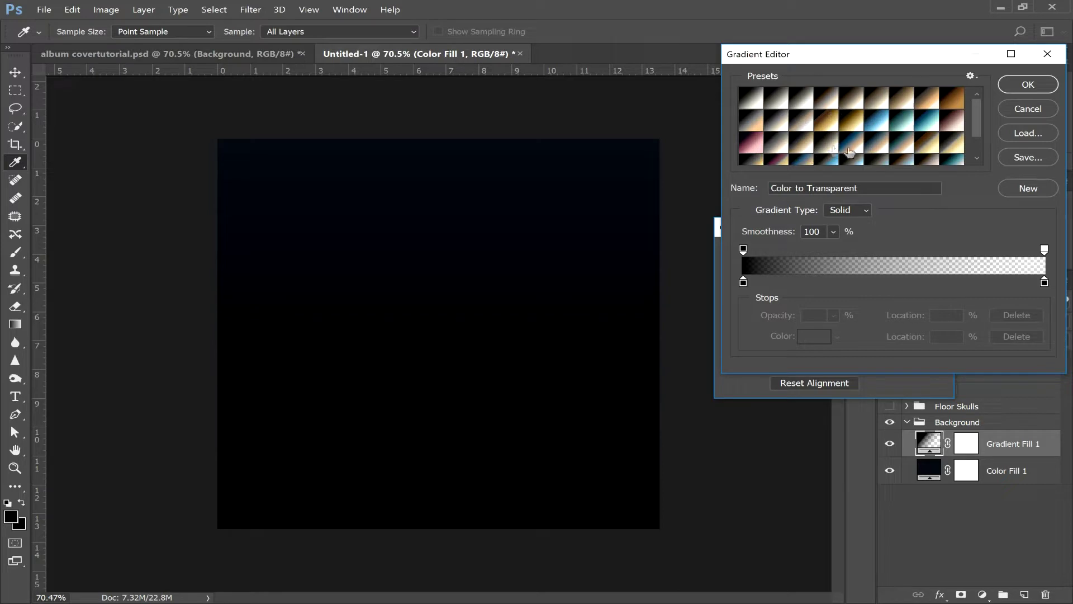
left_click_drag(976, 116, 974, 153)
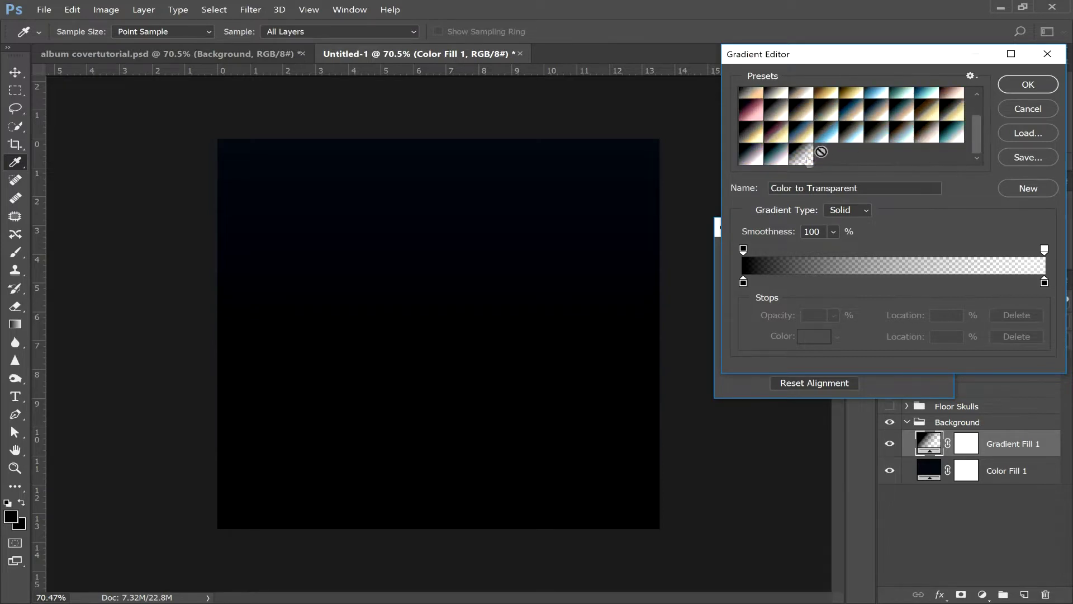
left_click(744, 283)
left_click(808, 337)
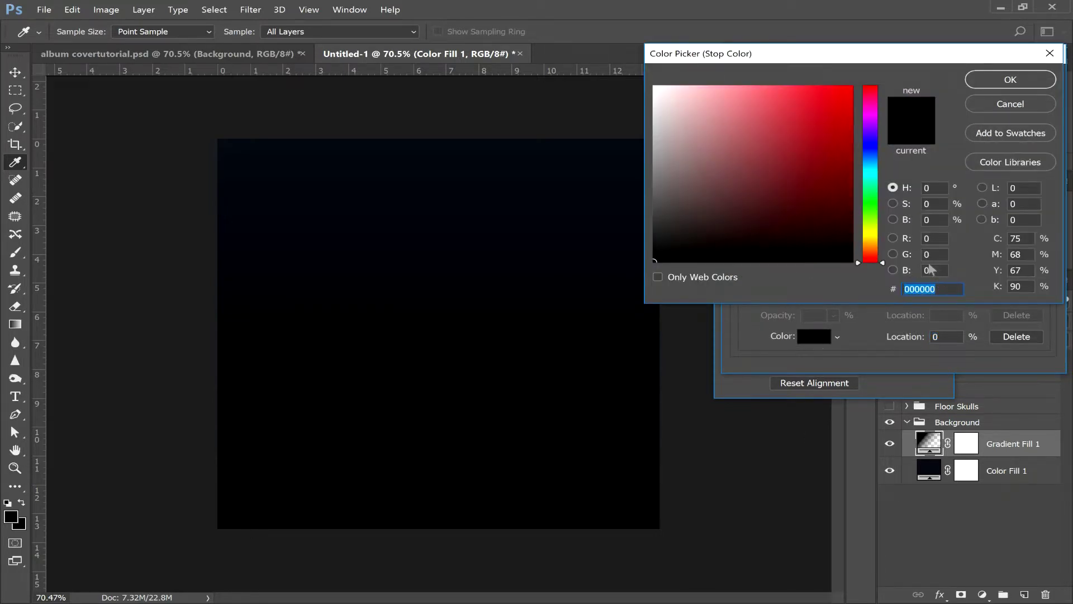
type("c5c")
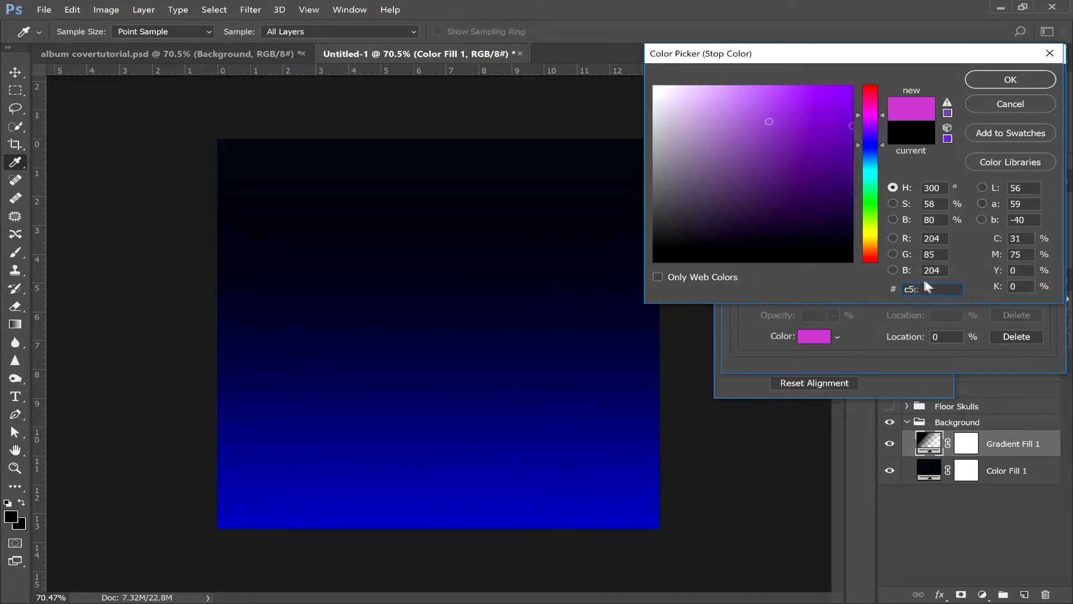
type("9cb")
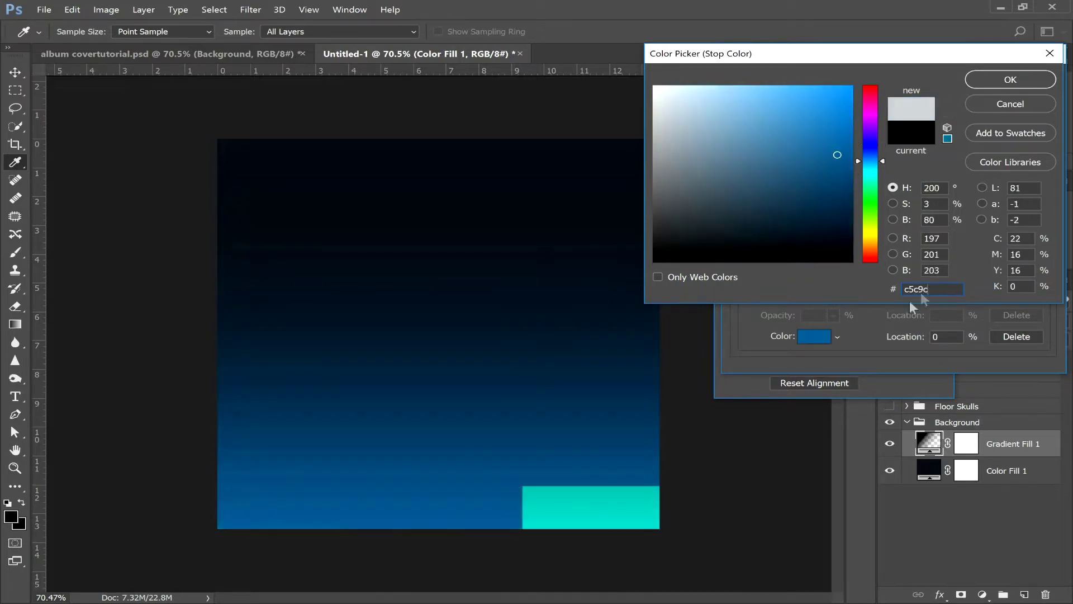
left_click(1009, 81)
left_click(1026, 84)
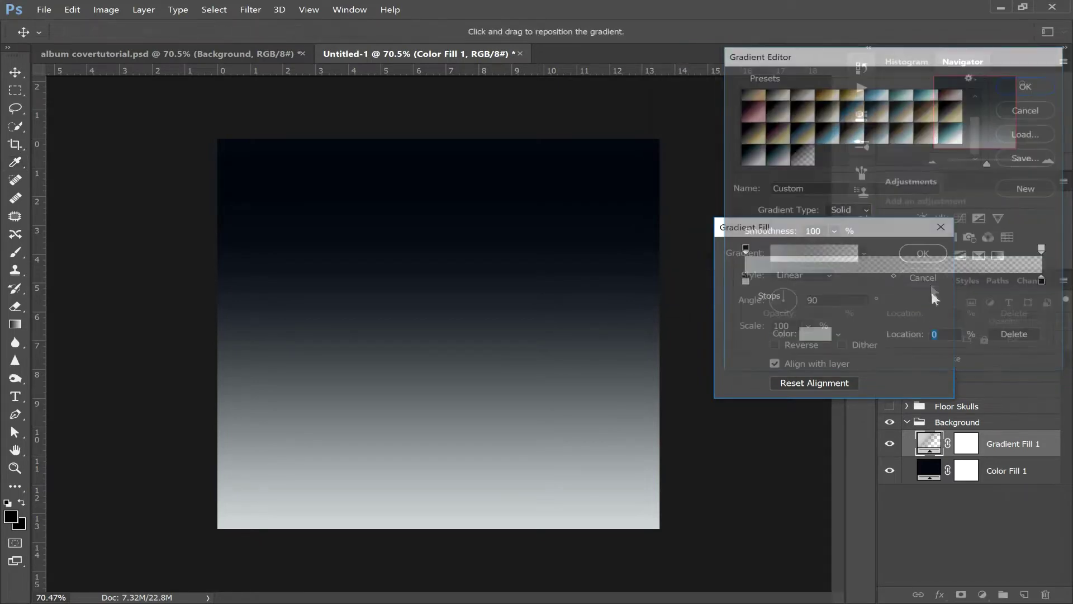
- Shift the gradient fill downward so its light part sits low on the canvas, and set its scale to 226%
left_click_drag(457, 353, 454, 469)
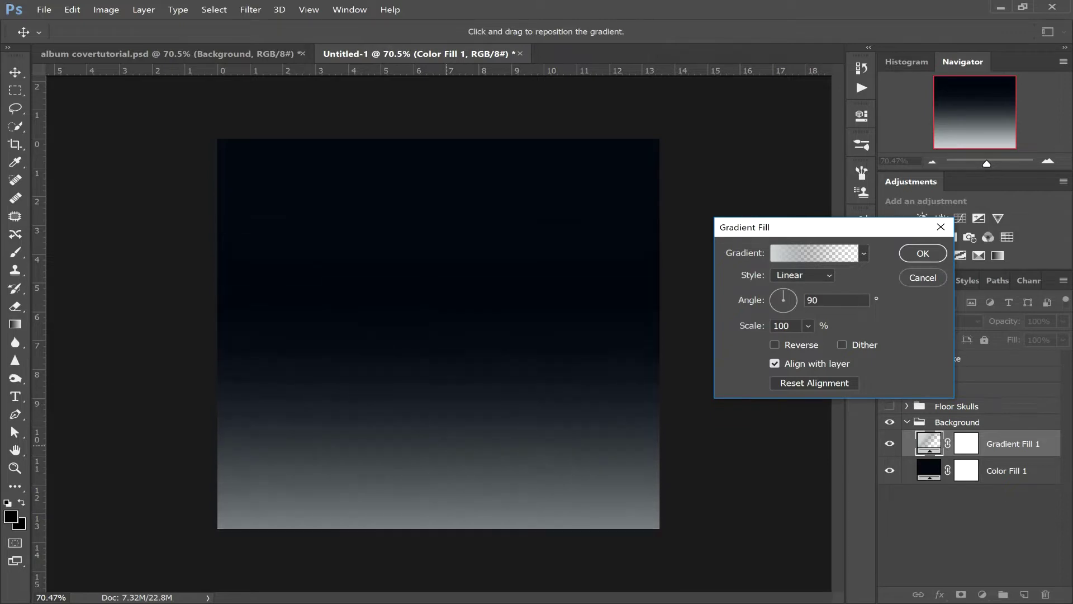
left_click_drag(755, 329, 797, 343)
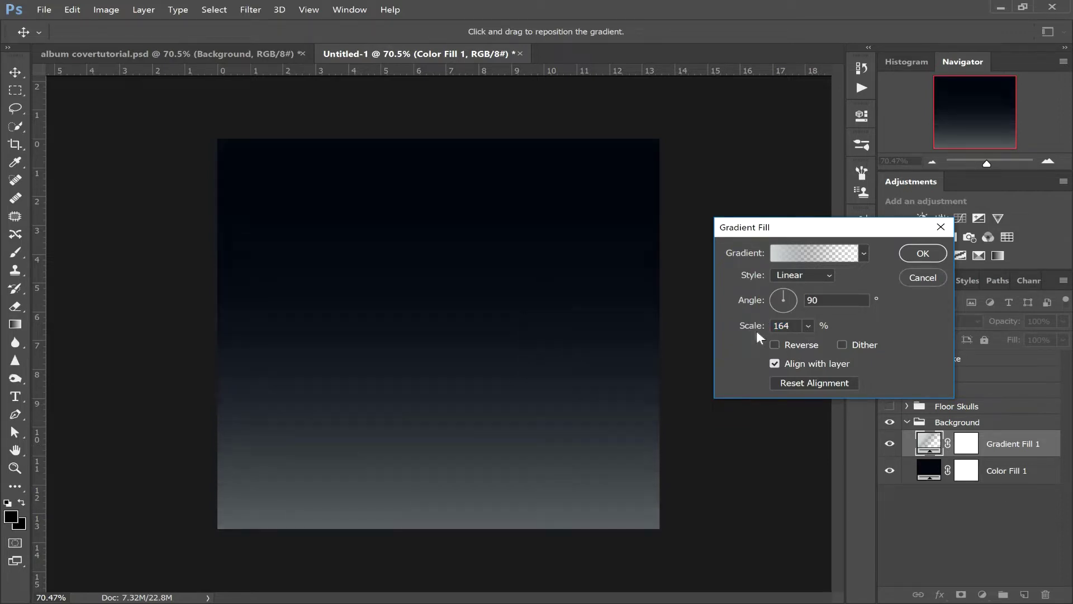
mouse_move(522, 369)
left_mouse_down()
mouse_move(519, 414)
mouse_move(512, 381)
left_mouse_up()
left_click_drag(742, 327, 756, 327)
left_click_drag(498, 360, 498, 345)
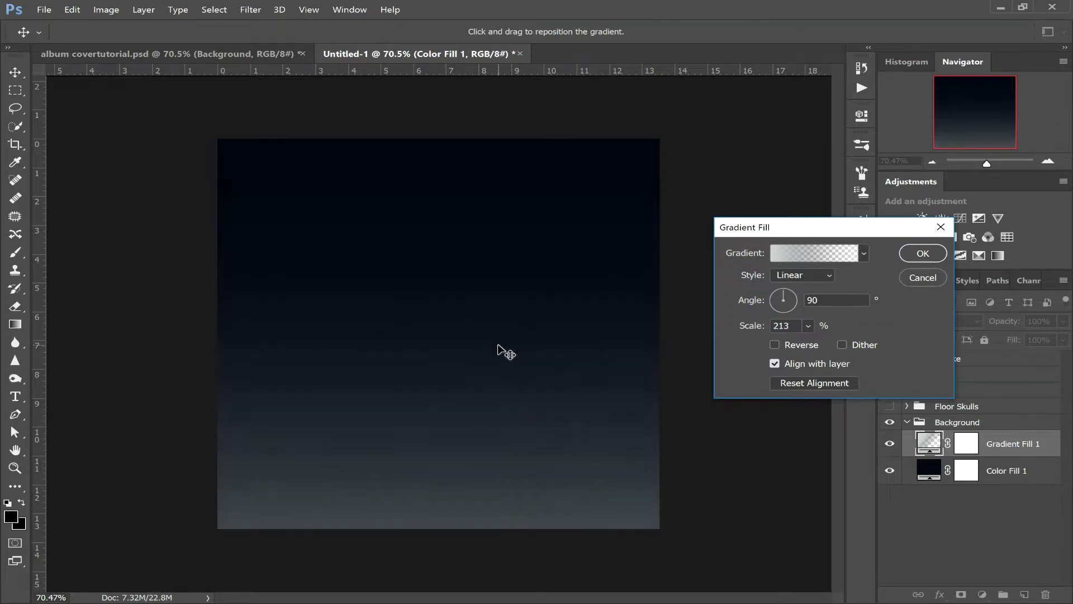
left_click_drag(499, 334, 498, 360)
left_click_drag(749, 334, 767, 333)
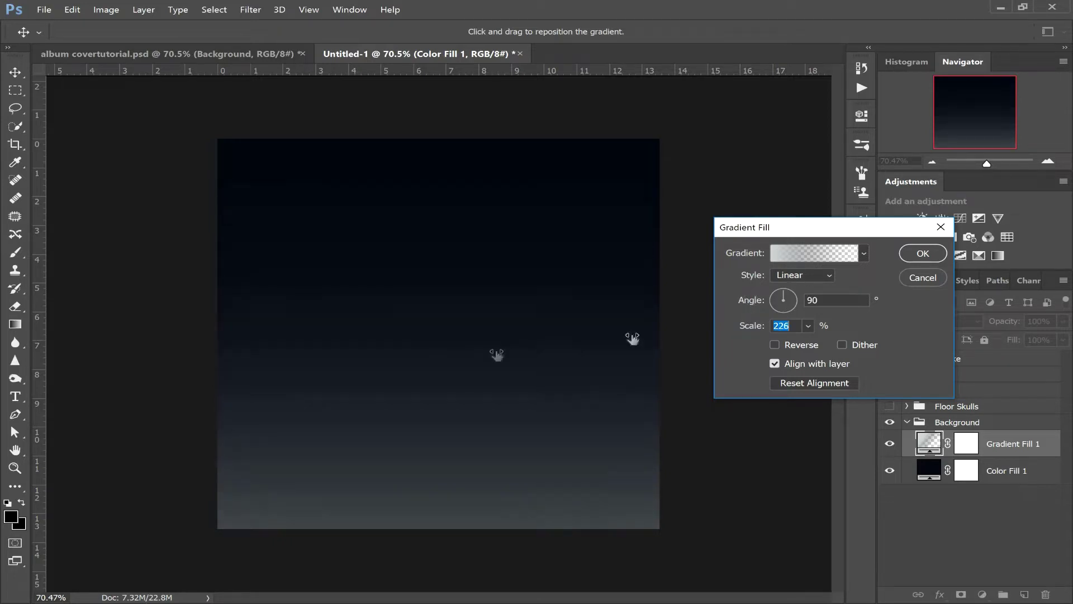
left_click_drag(472, 388, 475, 383)
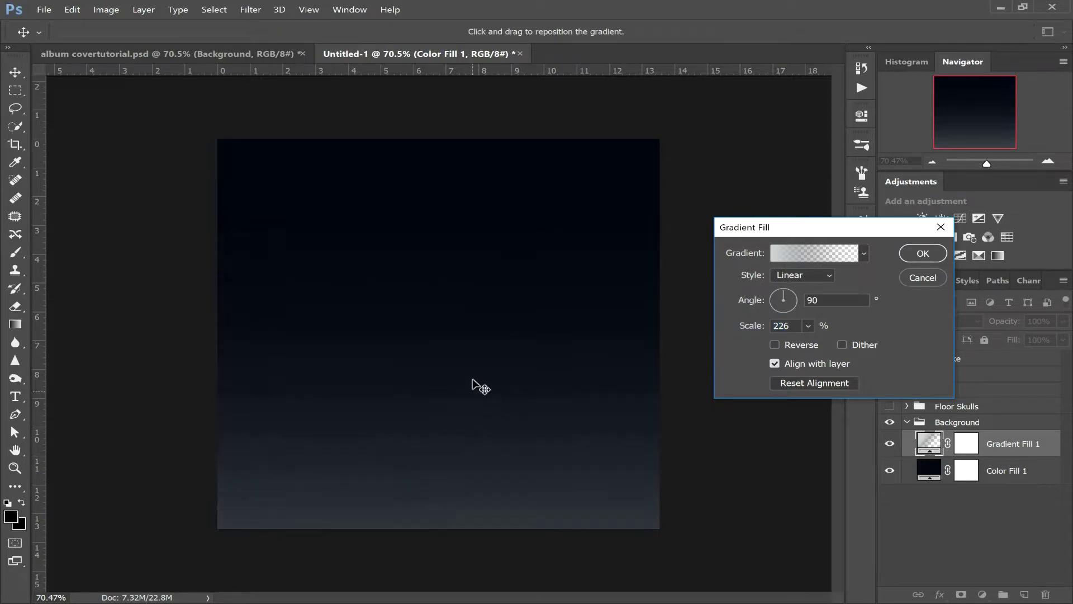
left_click(907, 255)
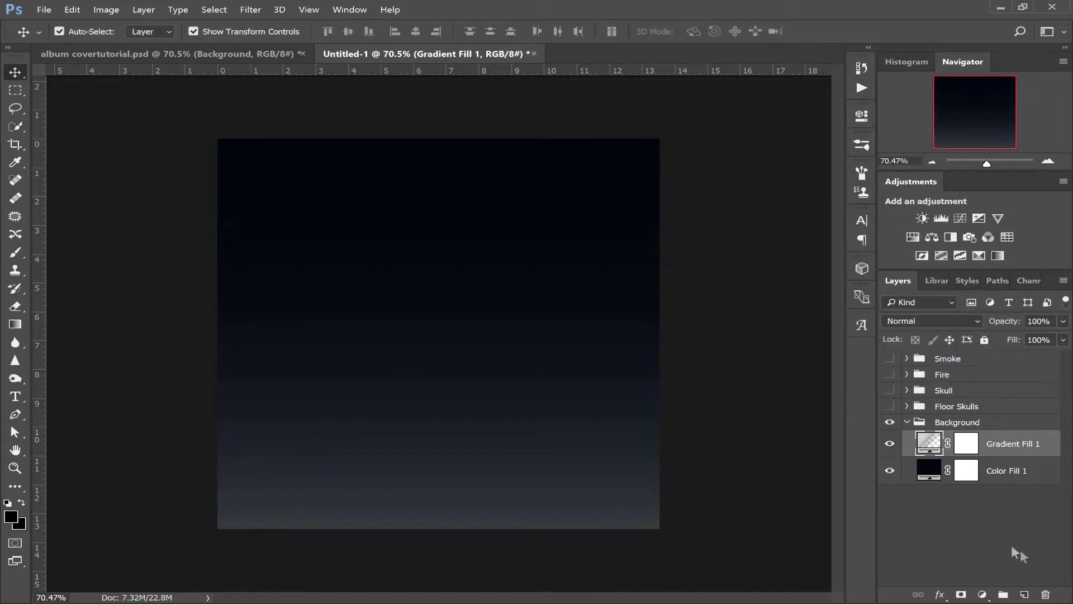
- Add a new blank layer above the gradient fill inside the Background group
left_click(1024, 595)
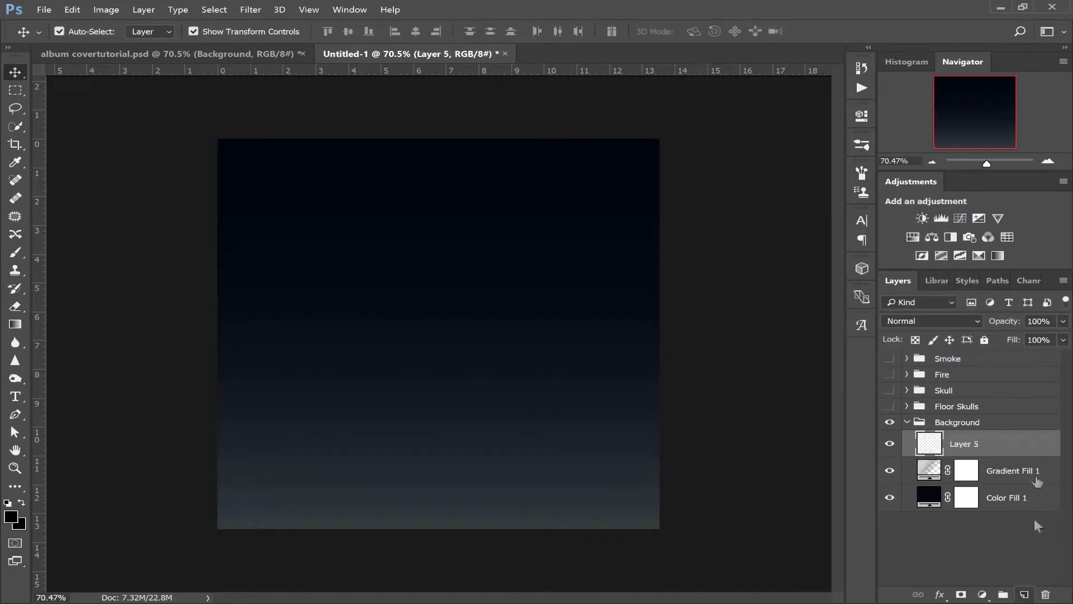
left_click(956, 320)
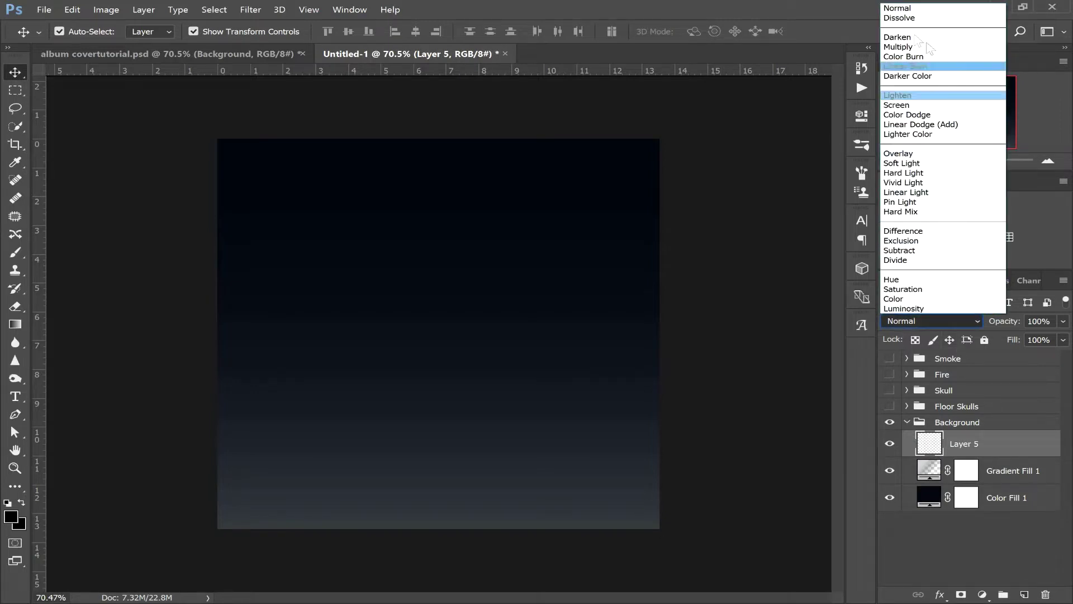
left_click(903, 162)
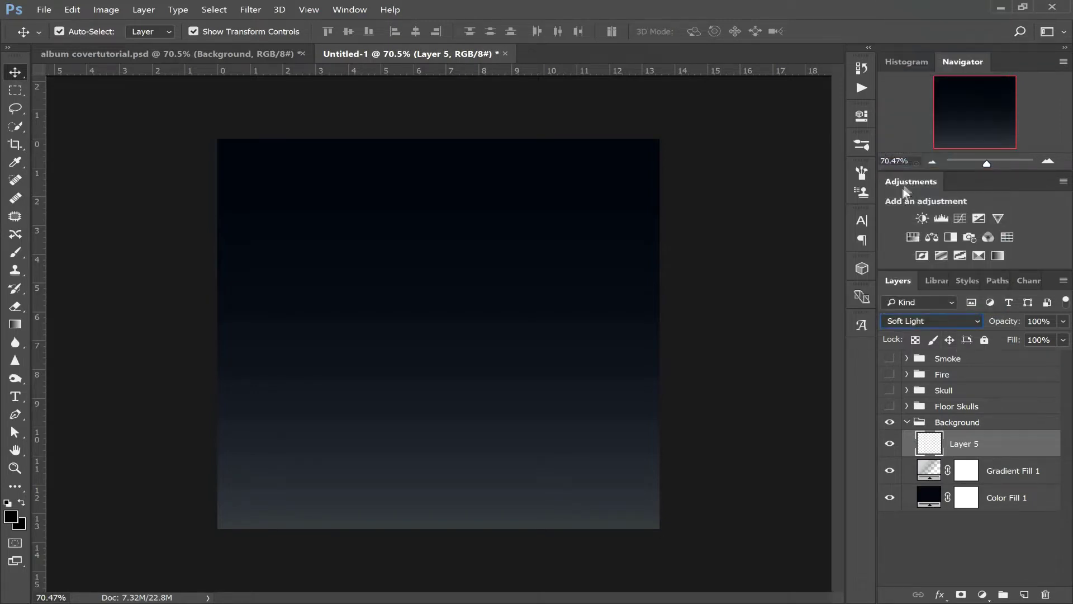
left_click(941, 321)
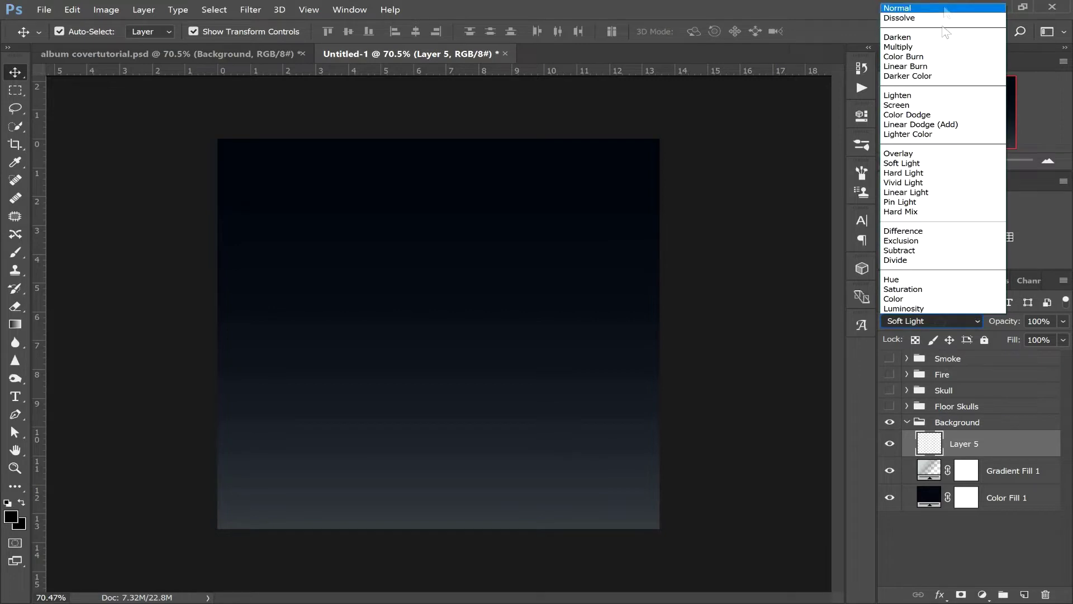
left_click(950, 8)
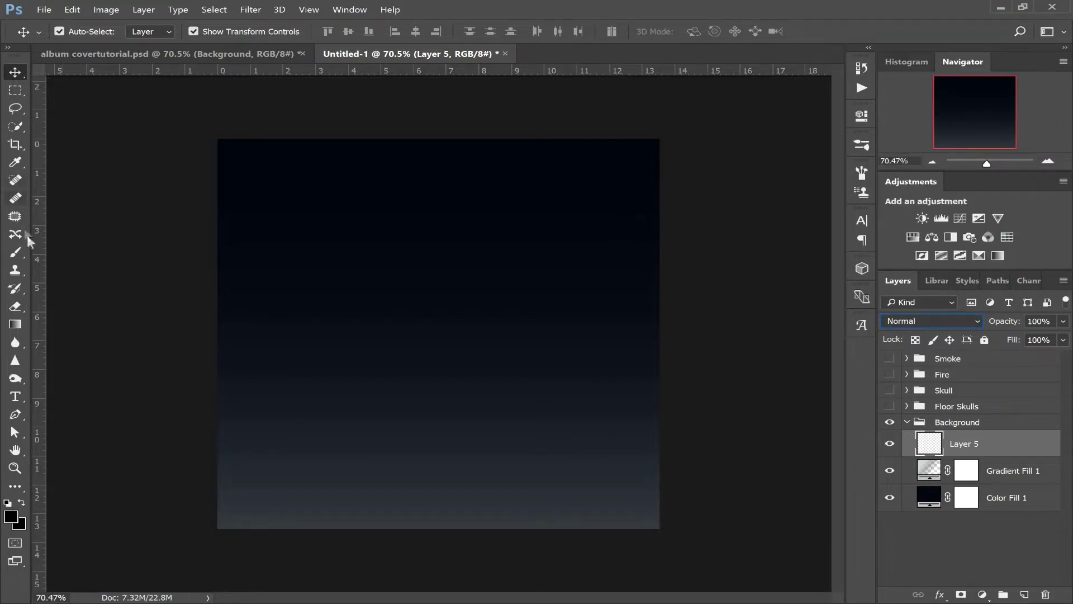
- Choose the 578 px textured brush for the Brush tool and set its opacity to 100%
left_click(17, 254)
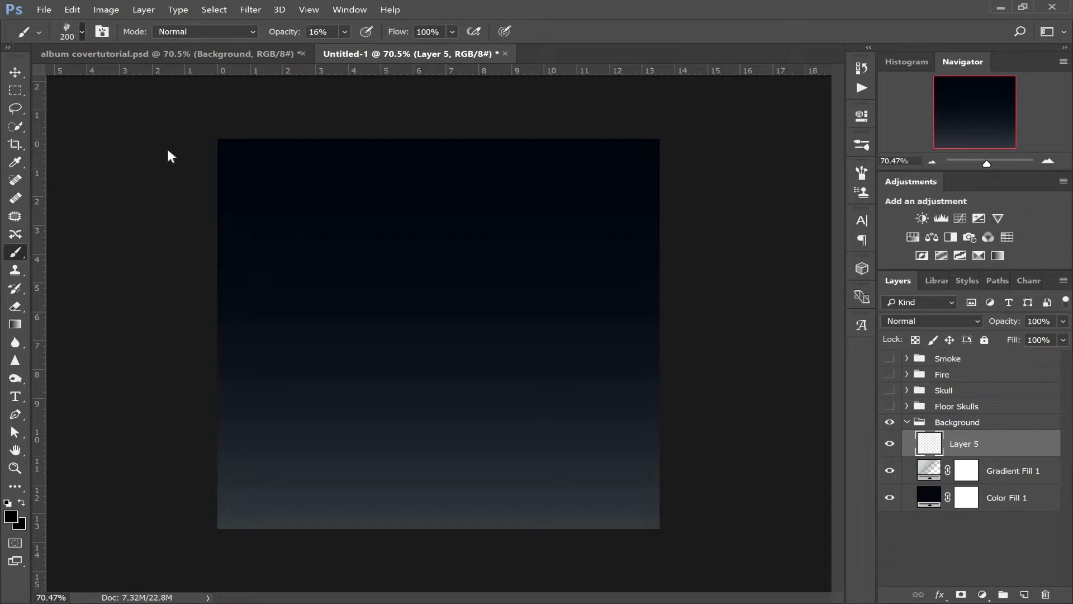
left_click(78, 32)
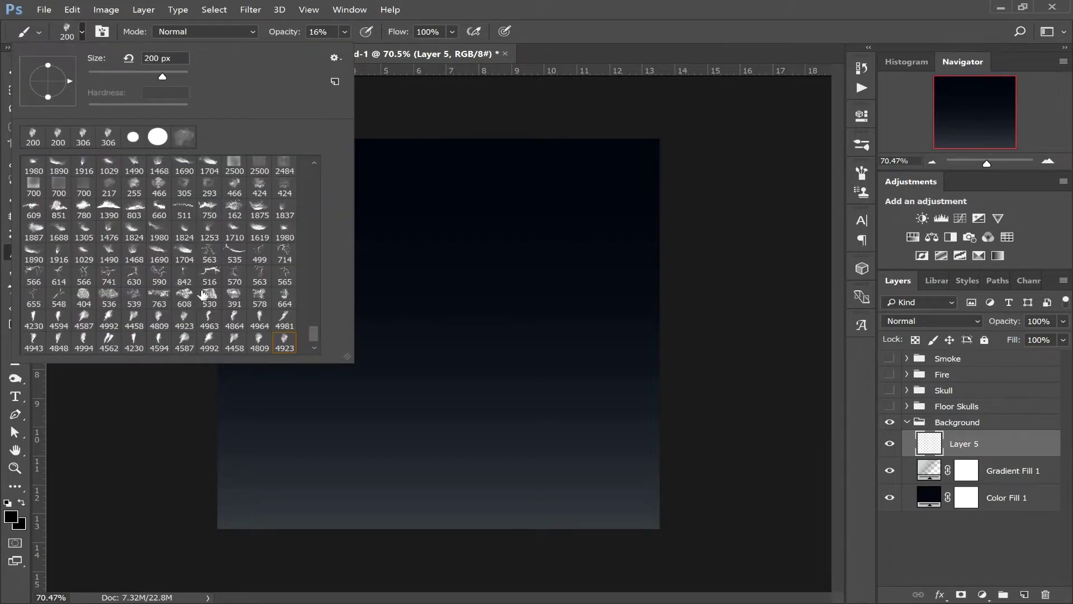
left_click(109, 296)
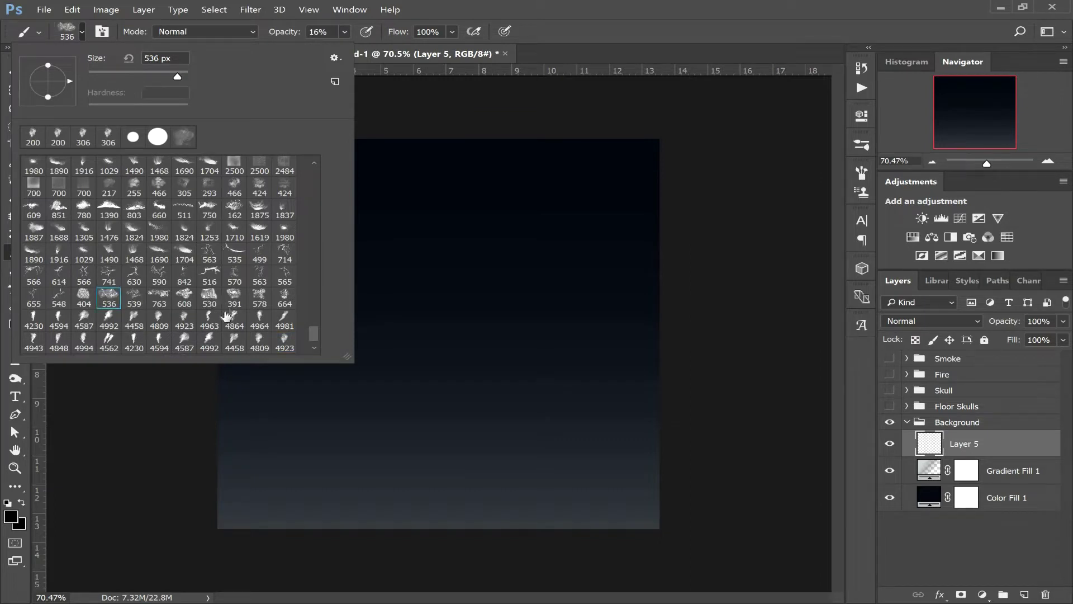
left_click(234, 296)
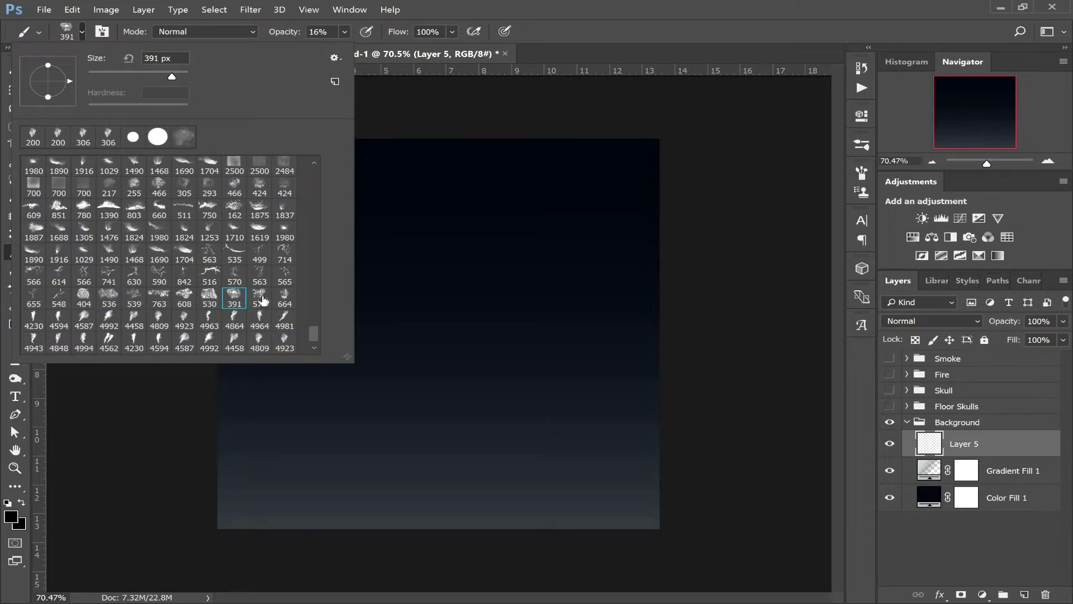
left_click(209, 308)
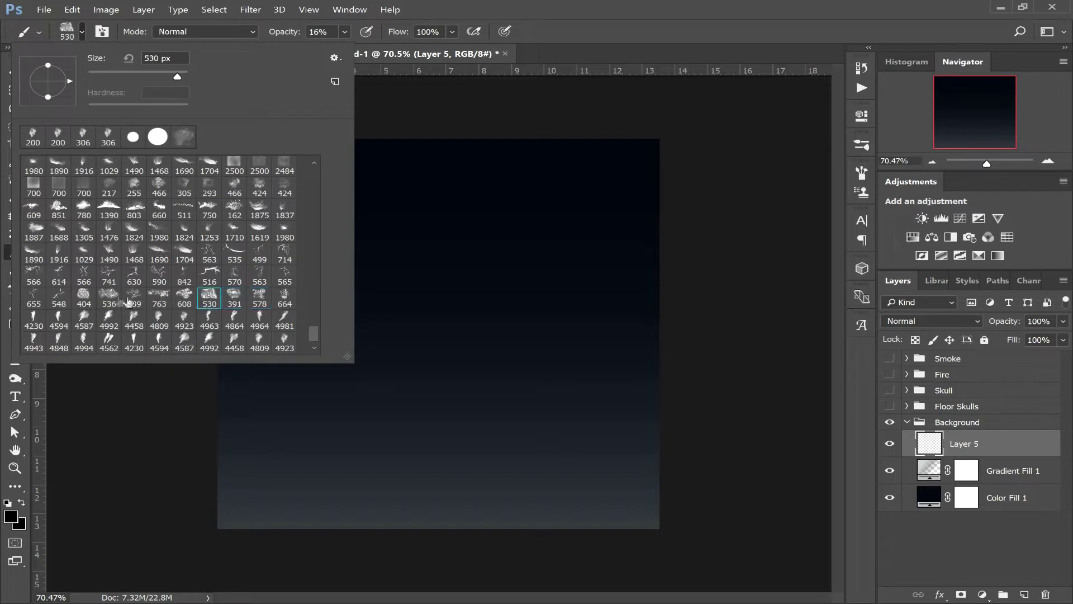
left_click(260, 297)
left_click(341, 32)
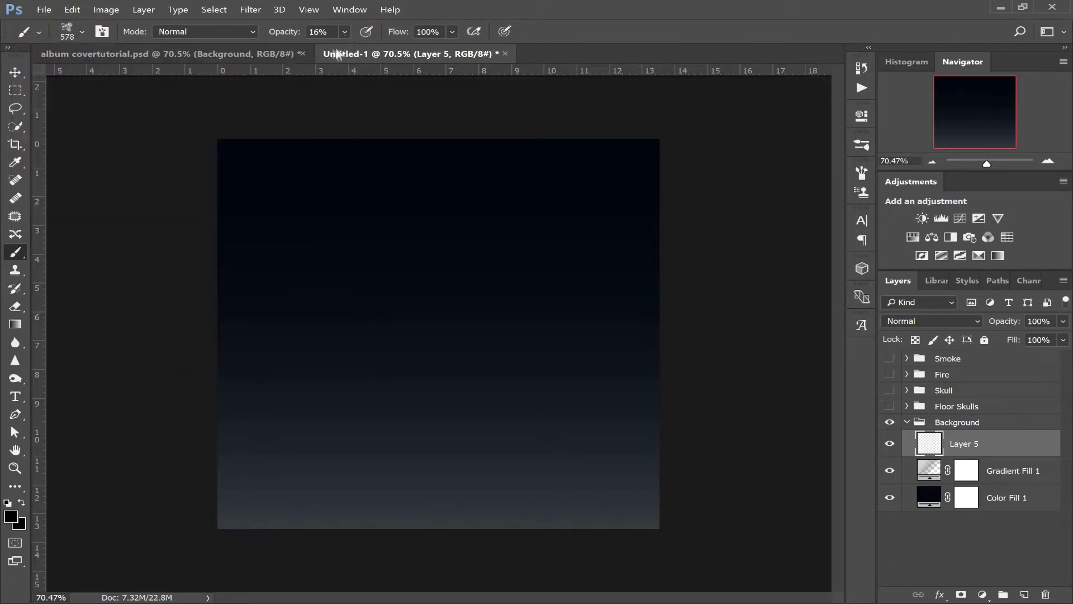
left_click(344, 34)
left_click_drag(391, 49, 411, 49)
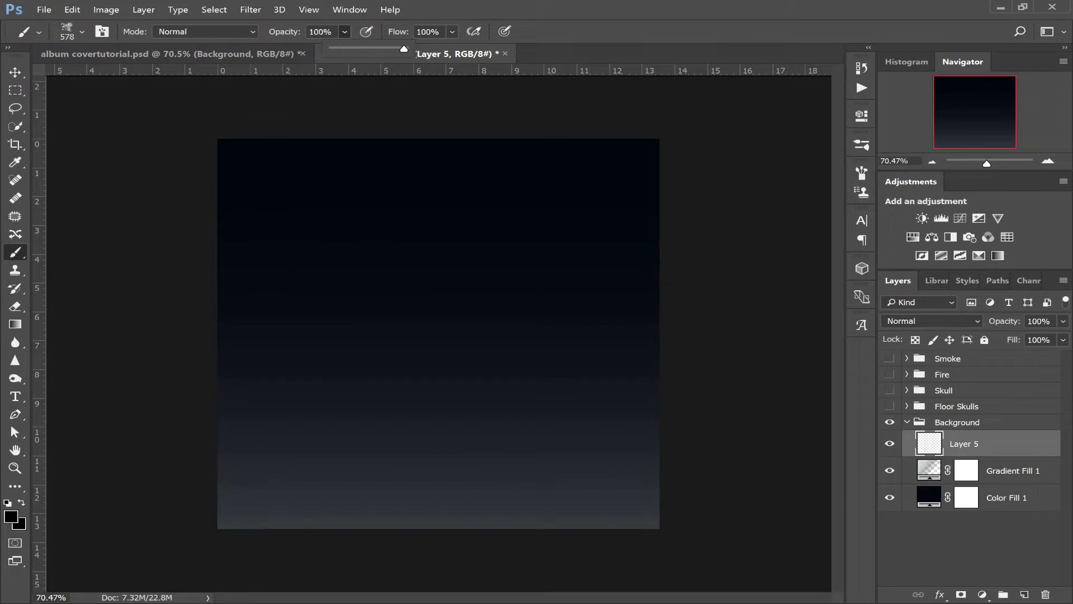
- Set the foreground colour to white
left_click(10, 519)
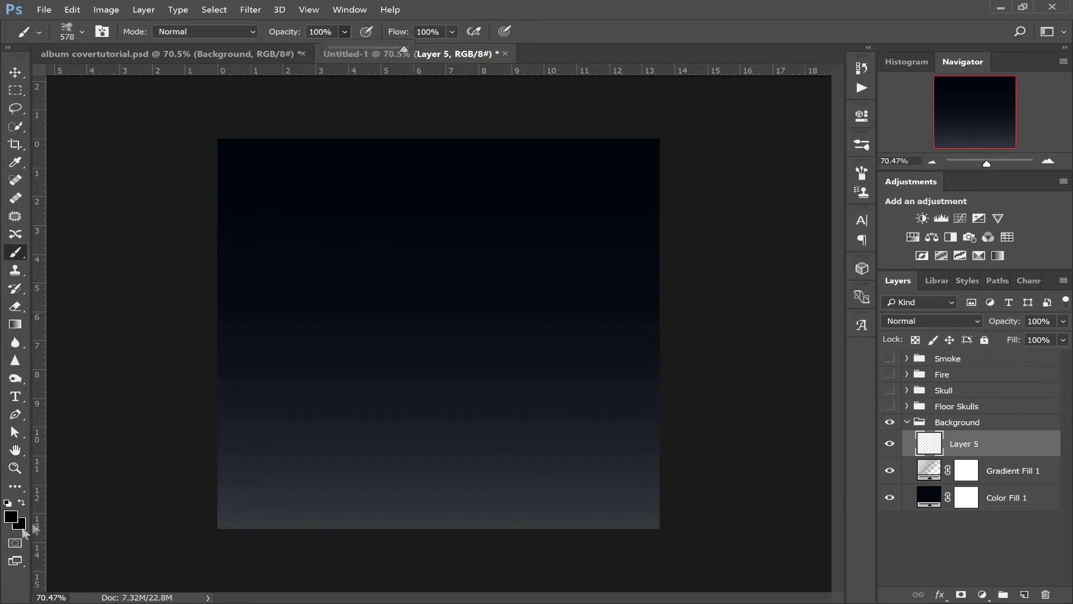
left_click(11, 515)
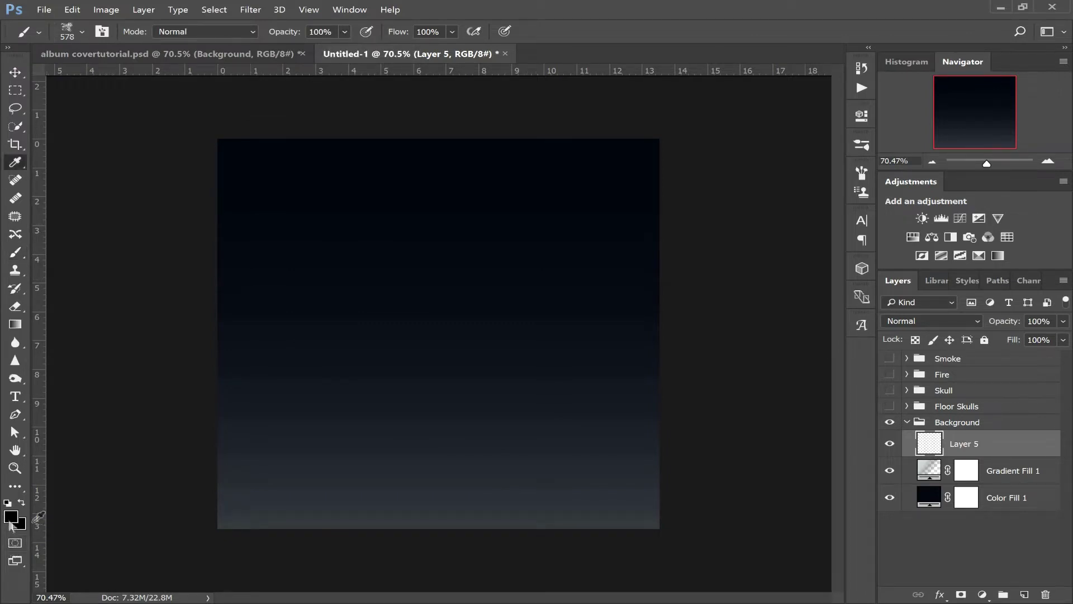
left_click_drag(673, 125, 646, 60)
left_click(984, 83)
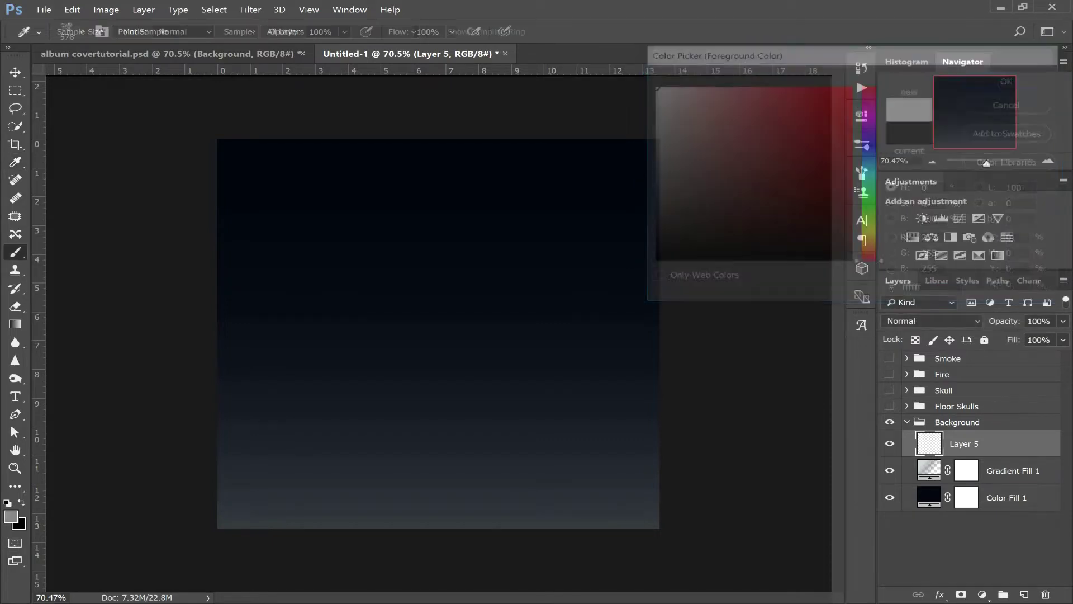
- Stamp white crumbling-brick texture along the bottom of the canvas, varying the brush size between 1100 and 700 px
left_click(250, 488)
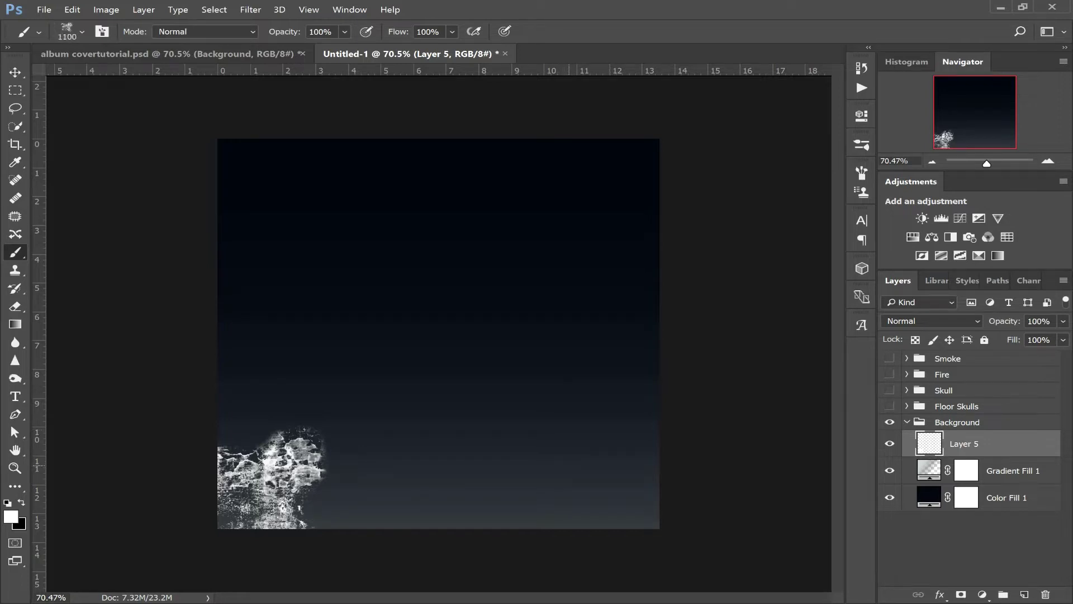
left_click(569, 464)
key("bracketleft")
left_click(397, 521)
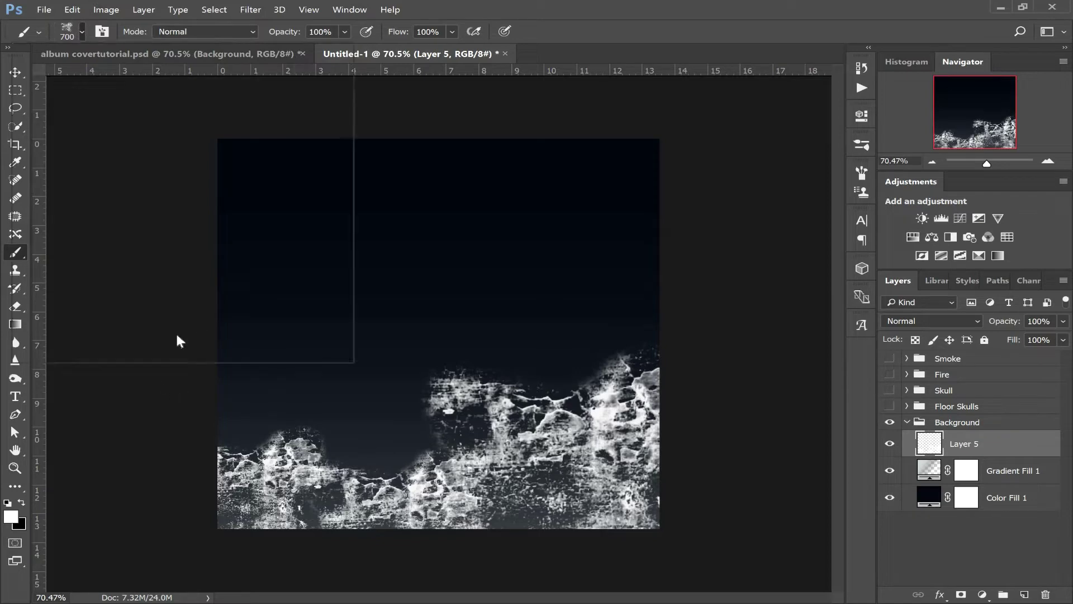
- Stamp the 664 px textured brush once near the canvas's right edge, above the existing texture
right_click(214, 312)
left_click(284, 300)
key("Return")
left_click(604, 291)
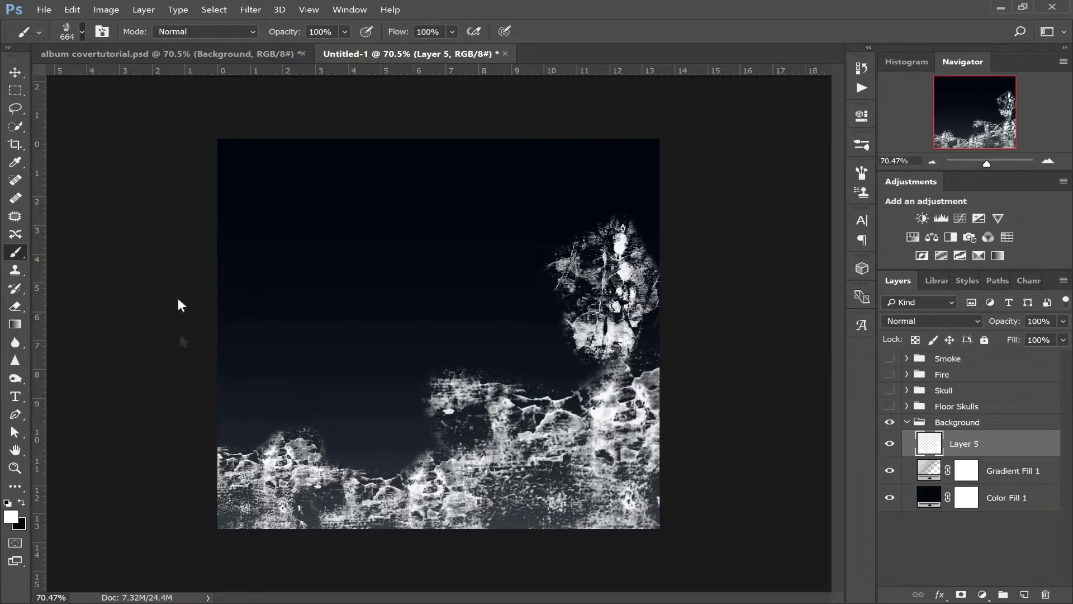
- Stamp the 763 px brick-texture brush in the upper right area of the canvas
right_click(275, 351)
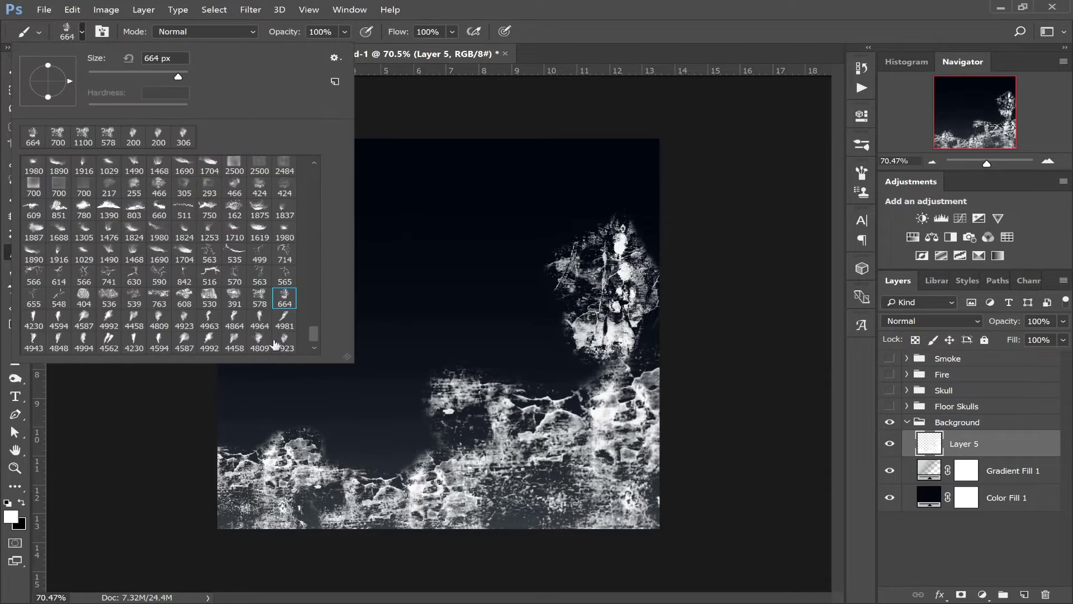
left_click(167, 300)
key("Return")
left_click(619, 189)
left_click(619, 189)
- Reduce the brush to 150 px and stamp two small texture patches in the lower left half of the canvas
key("bracketleft")
key("bracketleft")
key("bracketleft")
key("bracketleft")
key("bracketleft")
key("bracketleft")
key("bracketleft")
key("bracketleft")
left_click(302, 394)
left_click(404, 401)
- Enlarge the brush to 1400 px and stamp brick texture across the canvas's middle, undoing the extra stamp at the upper left
key("bracketright")
key("bracketright")
key("bracketright")
key("bracketright")
key("bracketright")
key("bracketright")
key("bracketright")
key("bracketright")
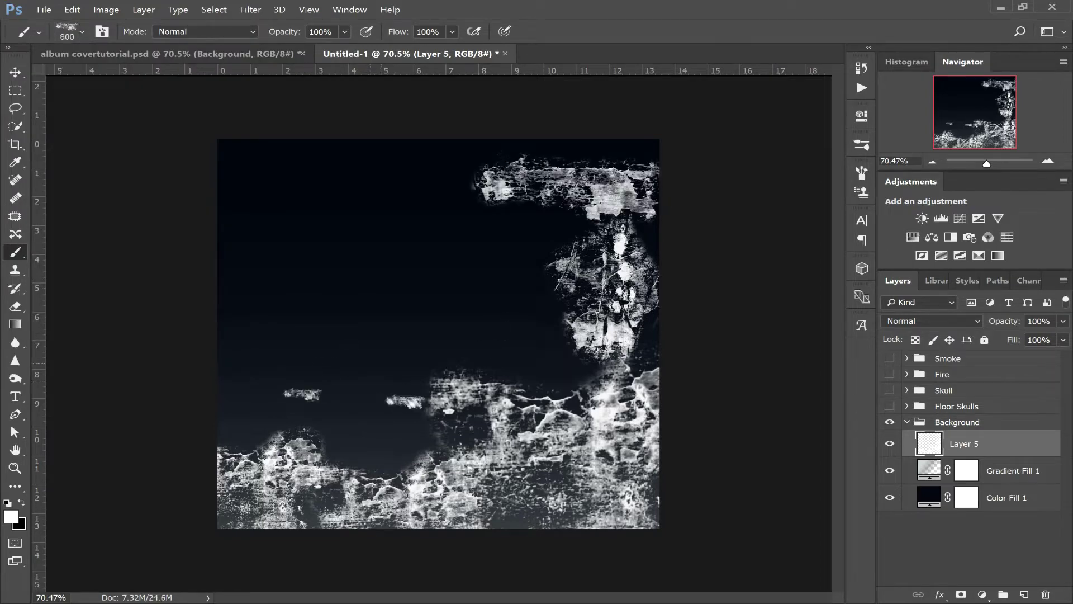
left_click(363, 312)
left_click(357, 196)
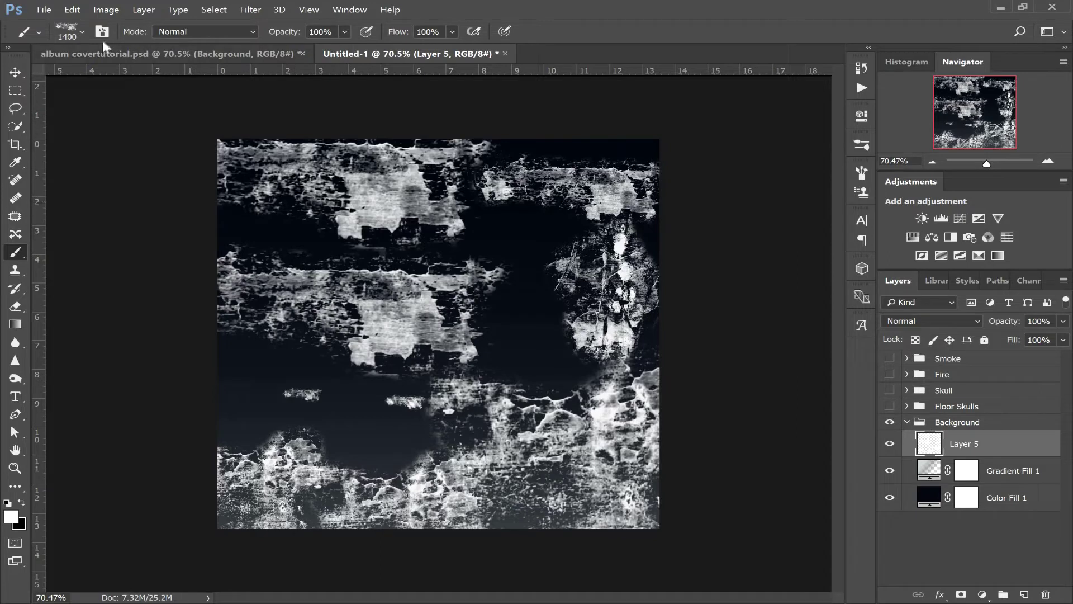
key("ctrl+z")
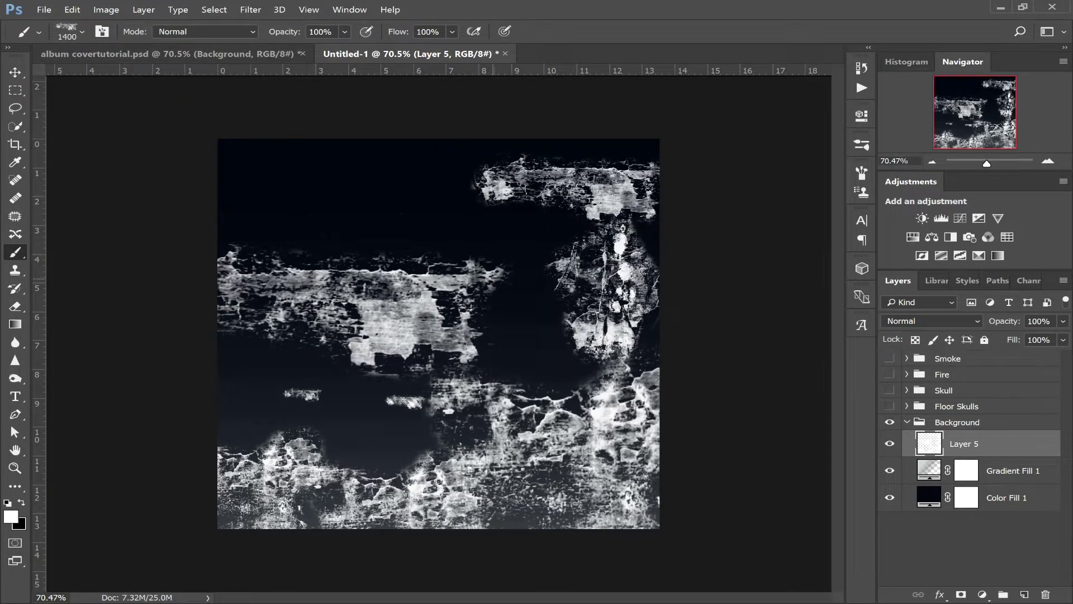
left_click(484, 282)
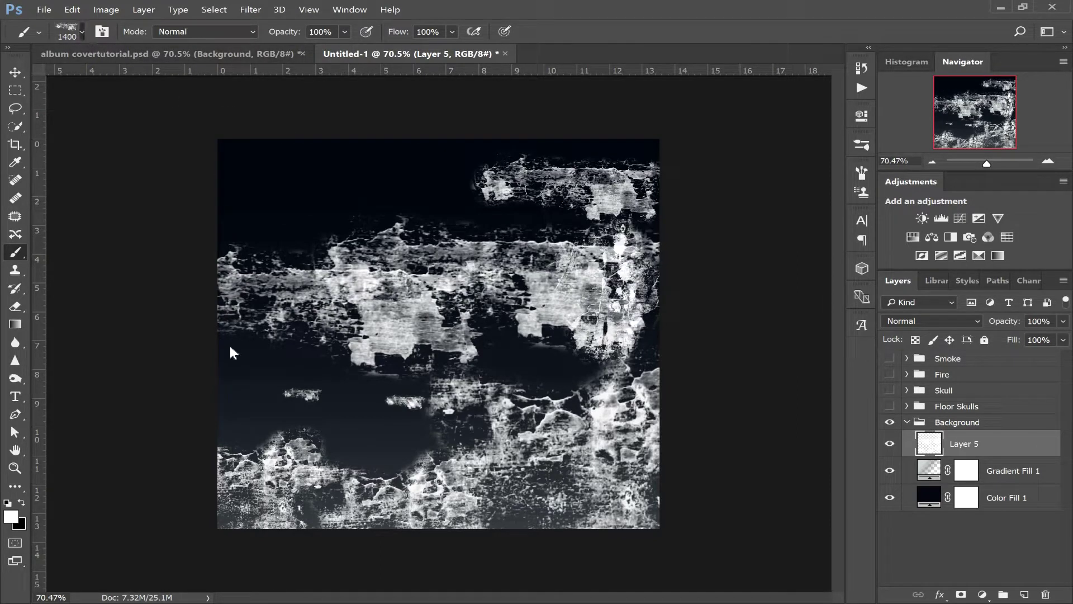
- Switch to the 536 px textured brush, enlarge it to 1700 px, and stamp the lower left, upper left and centre right areas
right_click(307, 316)
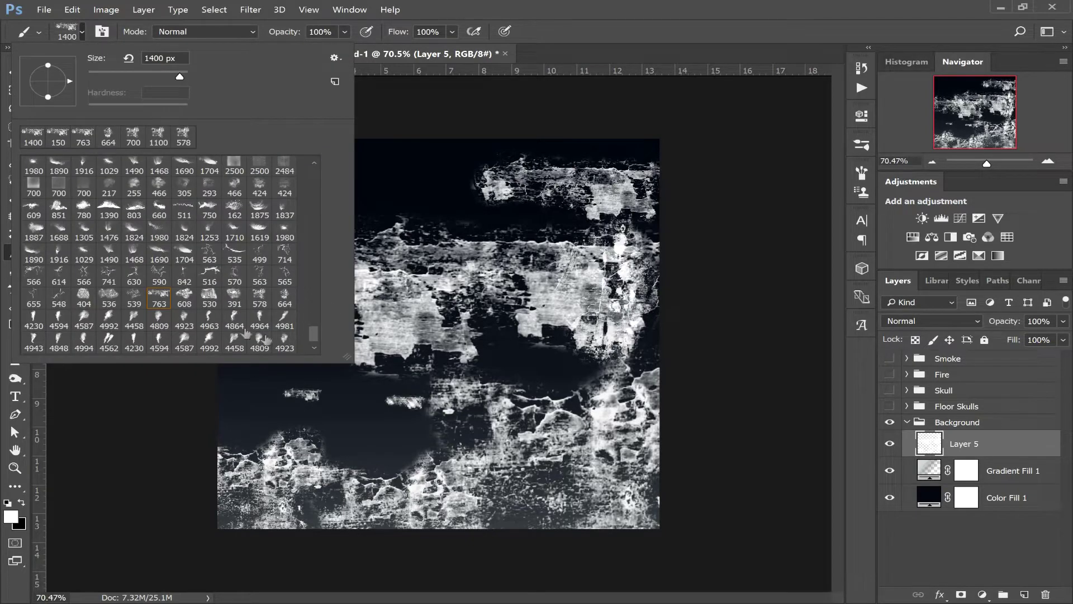
left_click(109, 296)
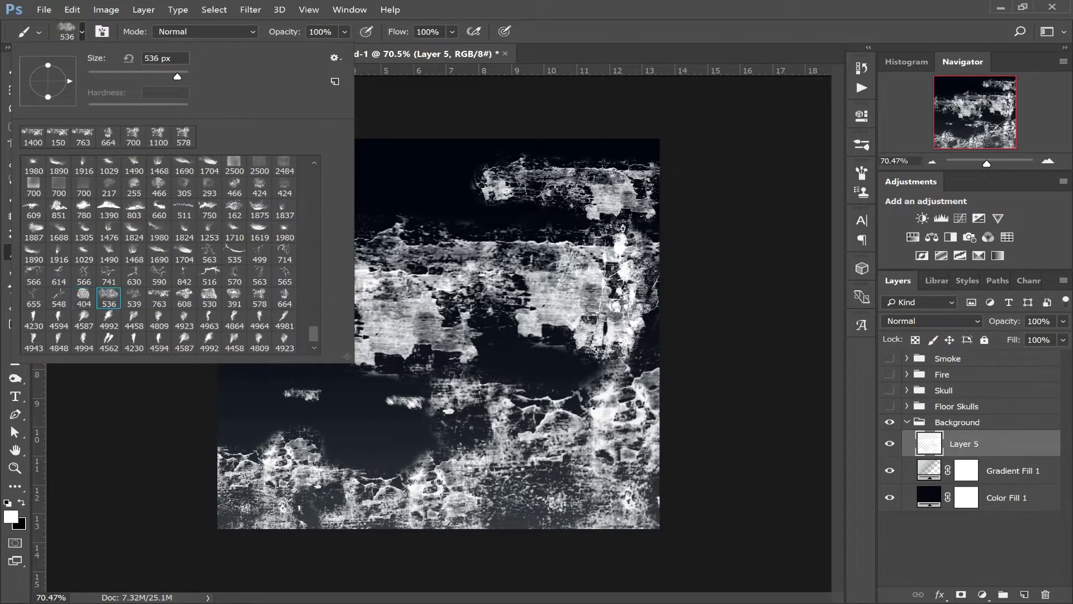
key("Return")
key("bracketright")
key("bracketright")
key("bracketright")
key("bracketright")
key("bracketright")
key("bracketright")
key("bracketright")
key("bracketright")
left_click(296, 407)
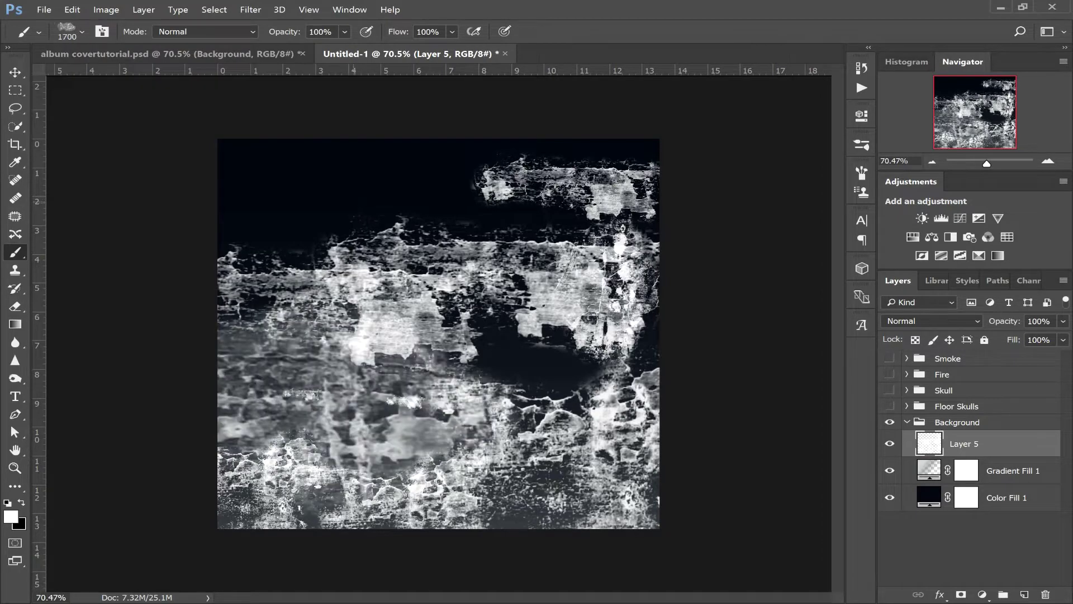
left_click(353, 202)
left_click(515, 341)
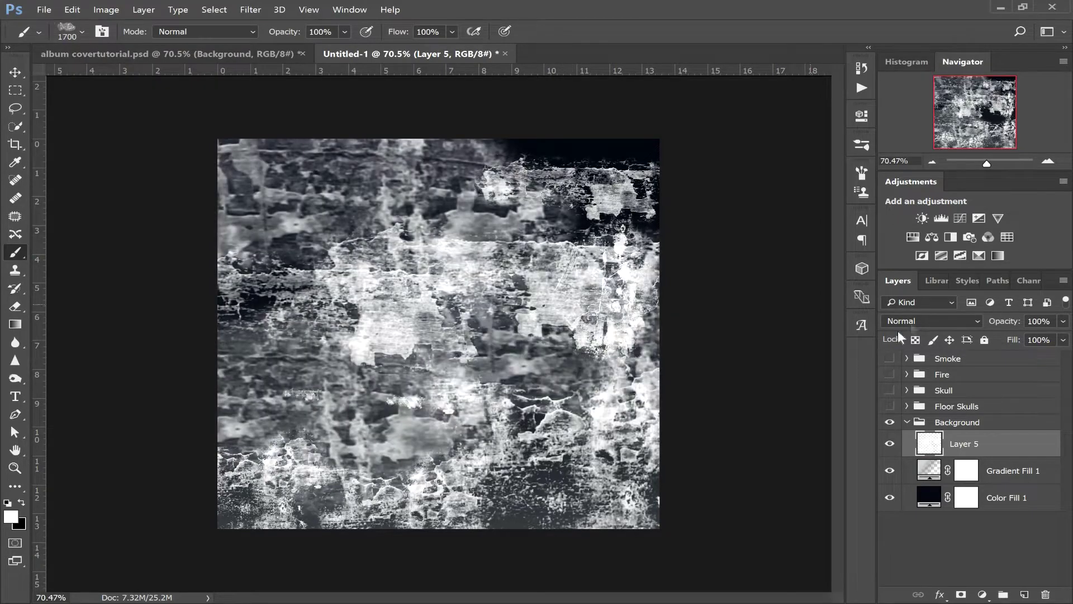
- Set the painted texture layer's blend mode to Soft Light
left_click(954, 321)
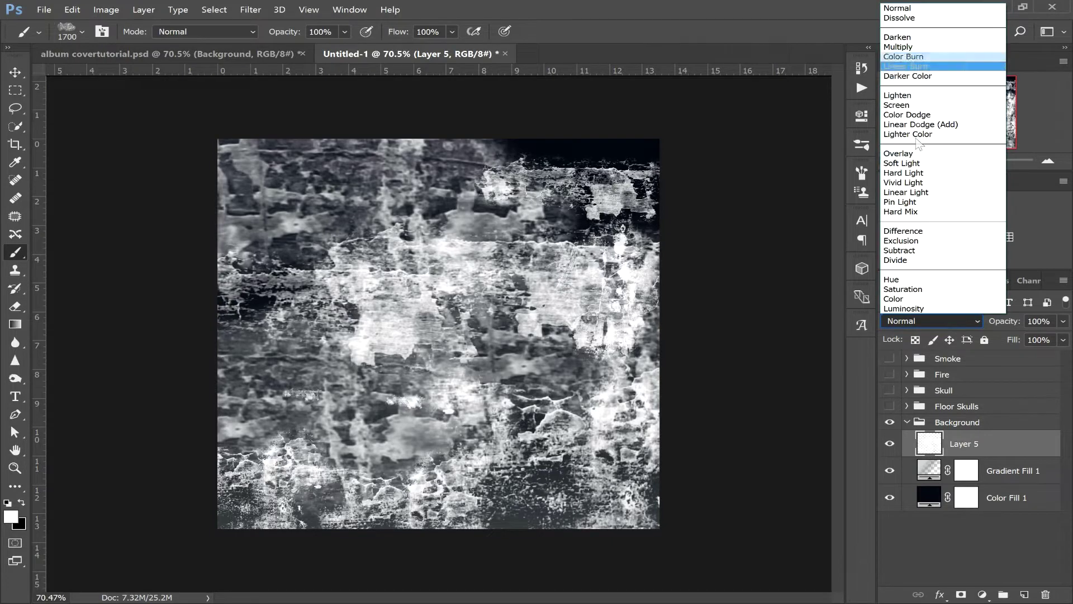
left_click(918, 163)
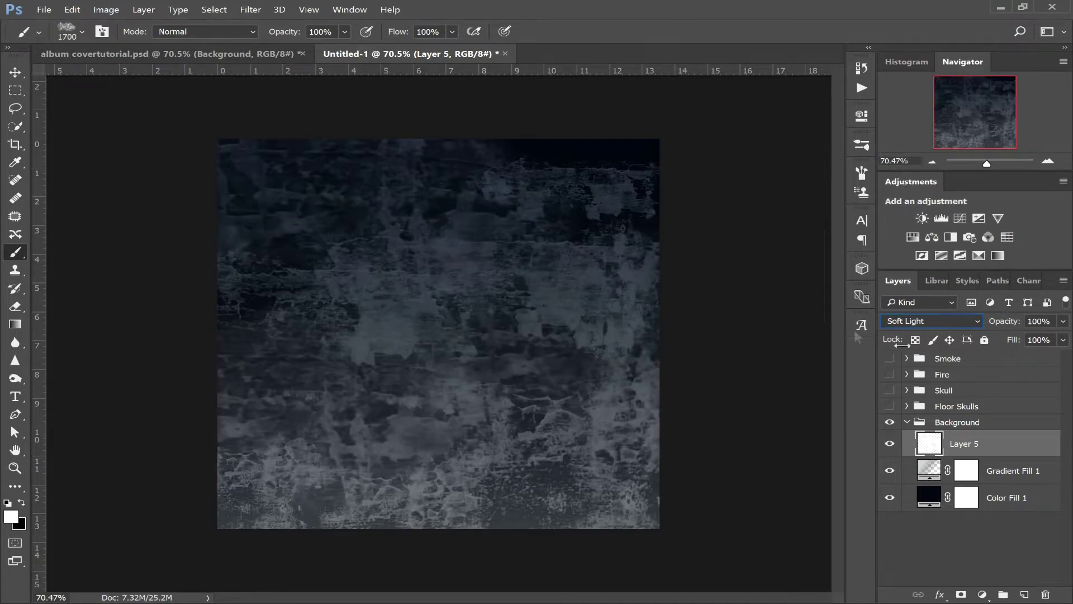
- Lower the painted texture layer's opacity to about 17%
left_click(1063, 321)
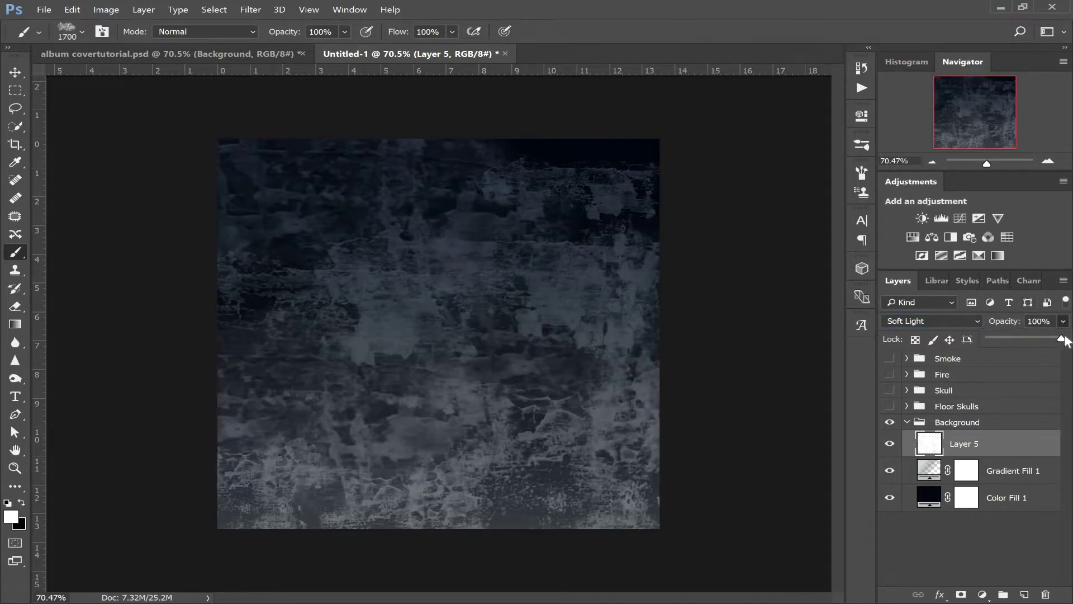
left_click(1026, 338)
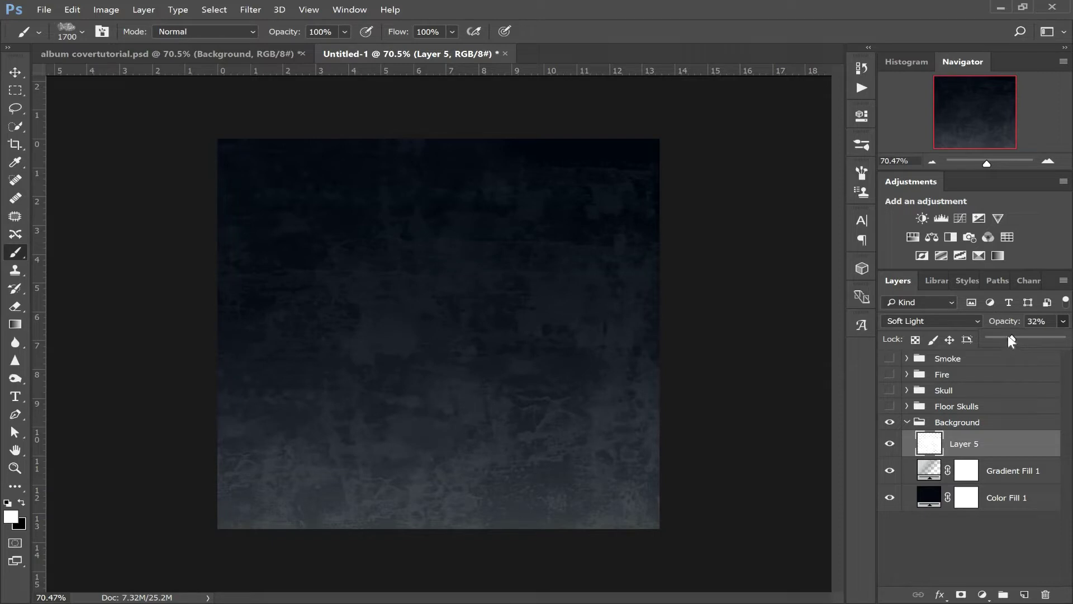
left_click_drag(1002, 341, 1005, 336)
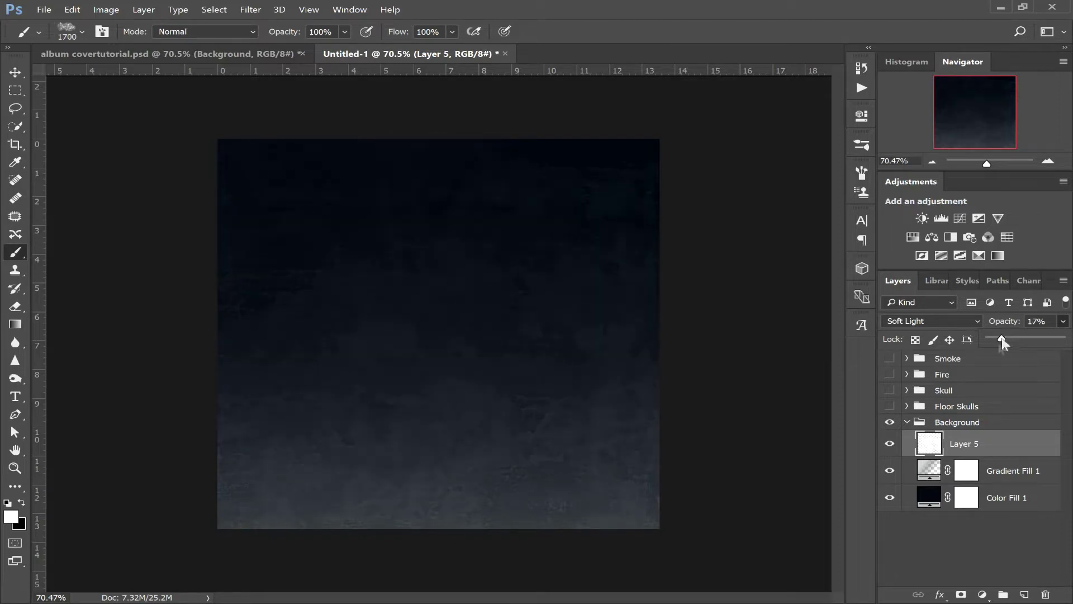
left_click_drag(997, 338, 1000, 340)
- Shift the gradient fill downward on the canvas to darken the background, and collapse the Background group
double_click(928, 473)
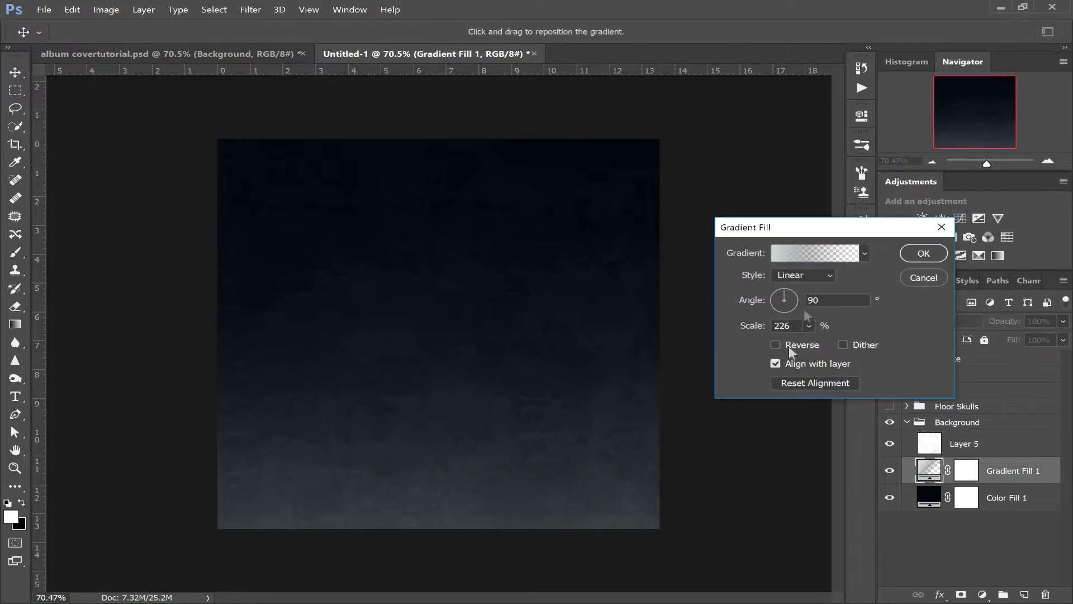
left_click_drag(453, 418, 450, 448)
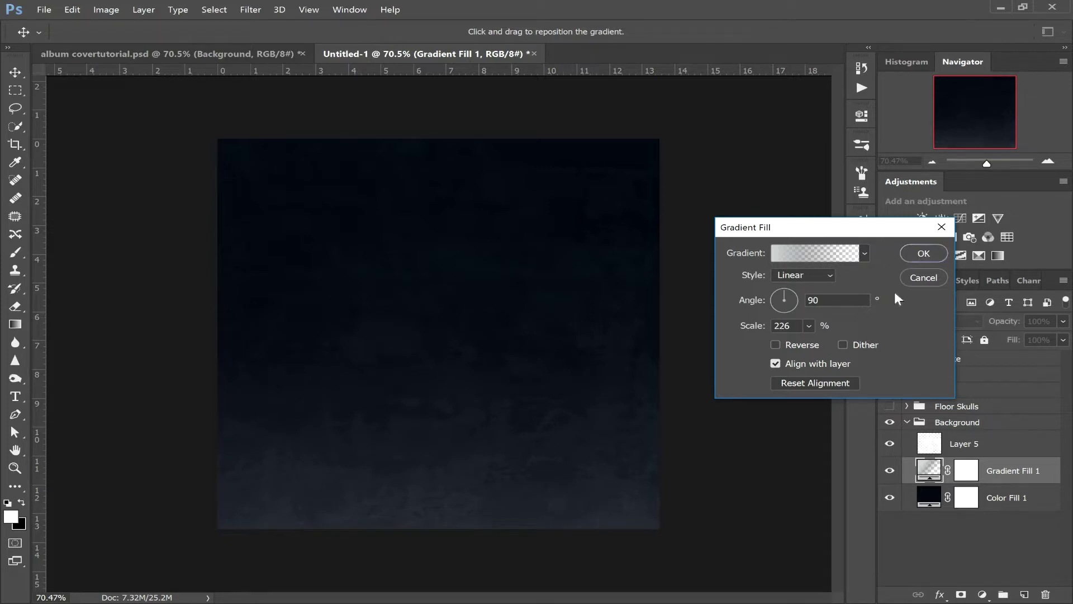
left_click(923, 254)
left_click(912, 423)
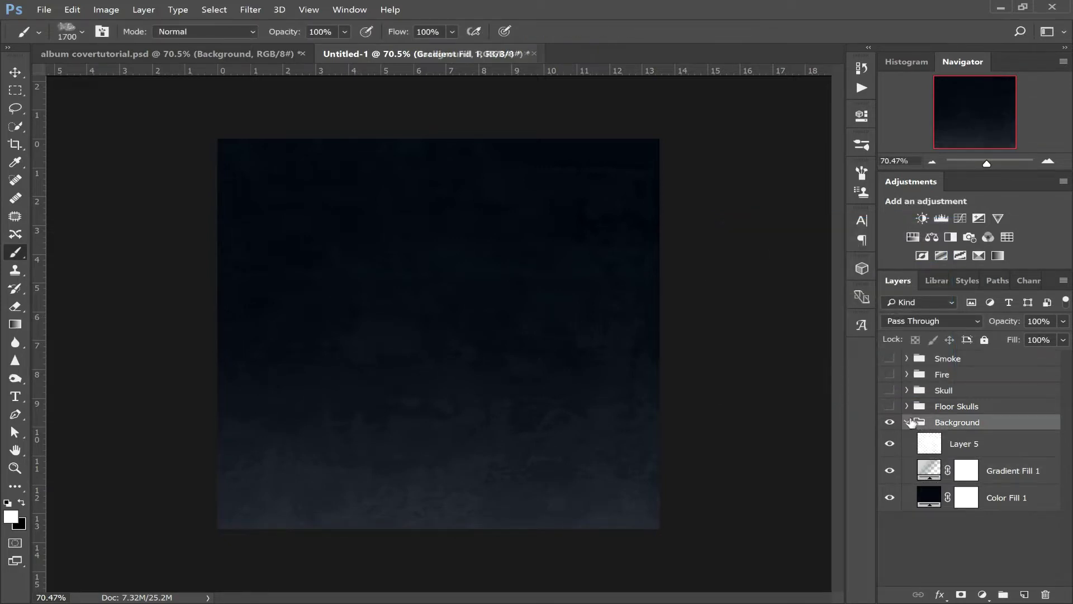
left_click(907, 423)
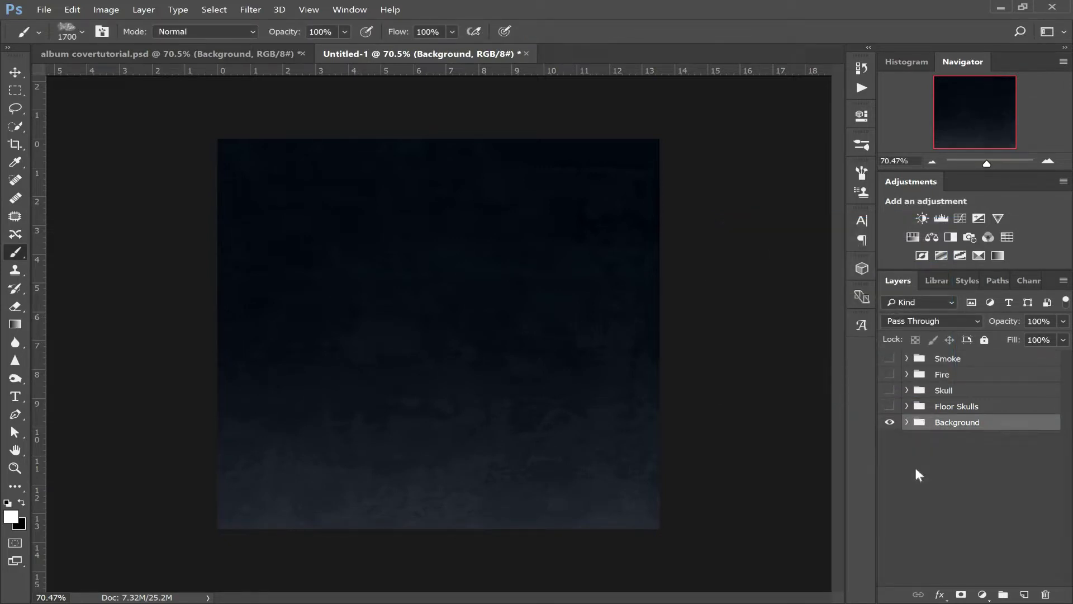
- Expand and show the Floor Skulls group, hide the Background group, and select the skull image layer
left_click(908, 407)
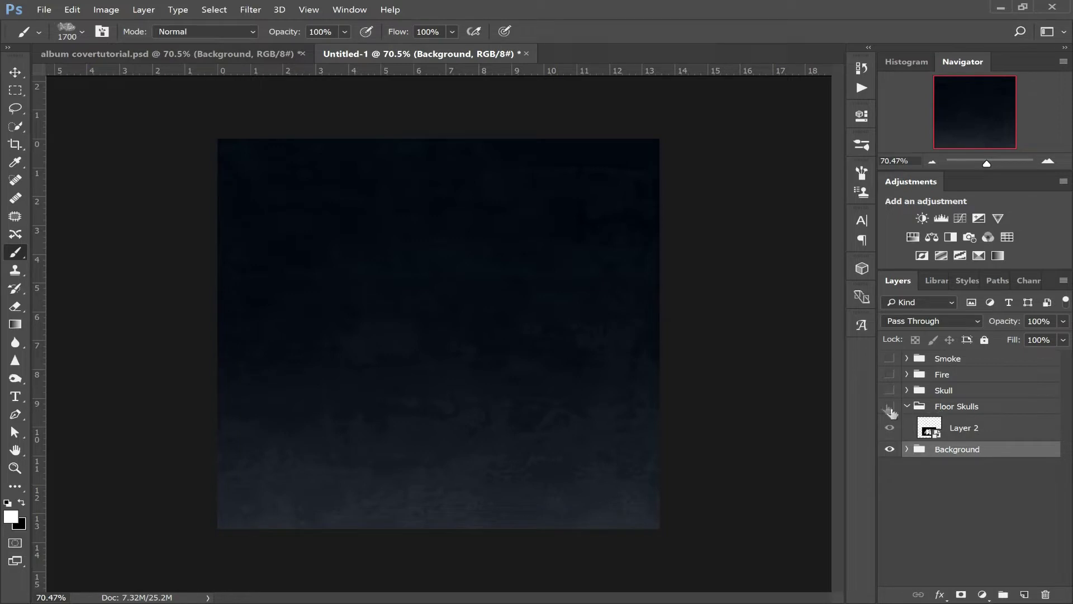
left_click(890, 407)
left_click(889, 450)
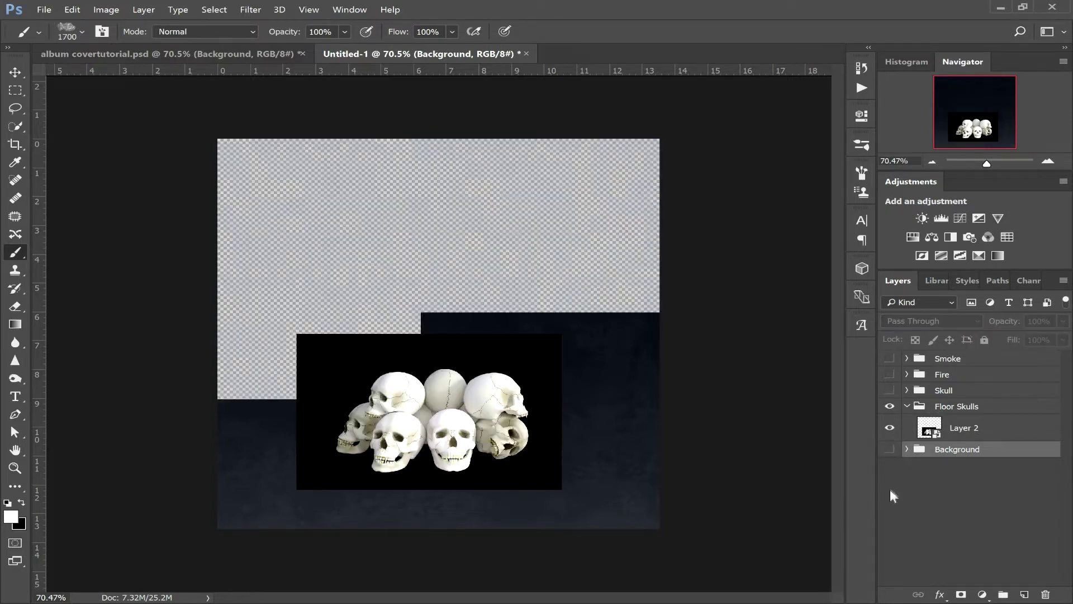
left_click(926, 430)
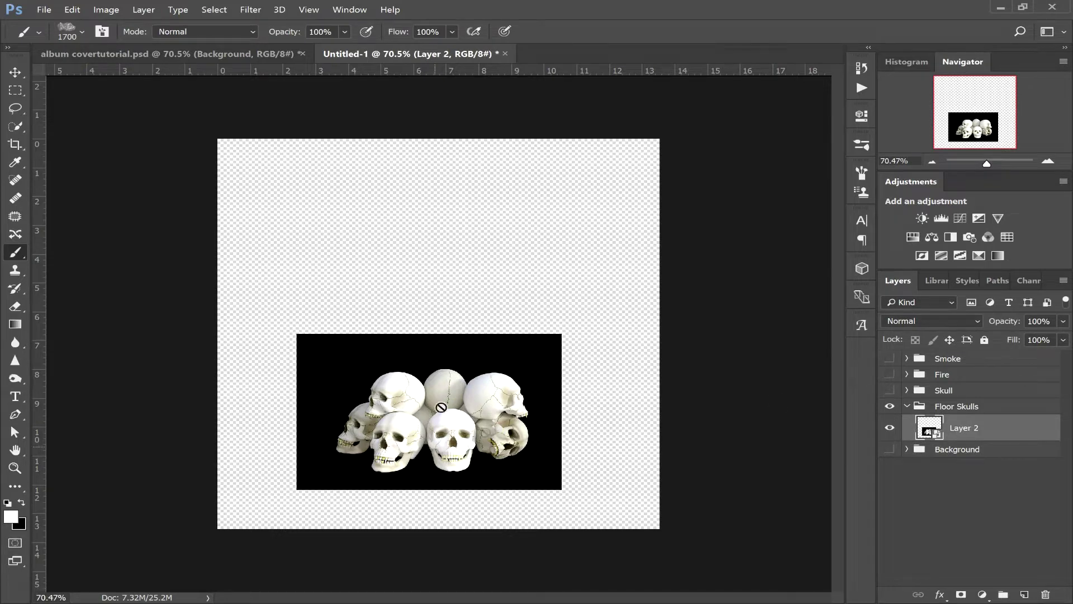
- Select the black backdrop around the skulls with Color Range, adding a sample of the black area above them
left_click(218, 10)
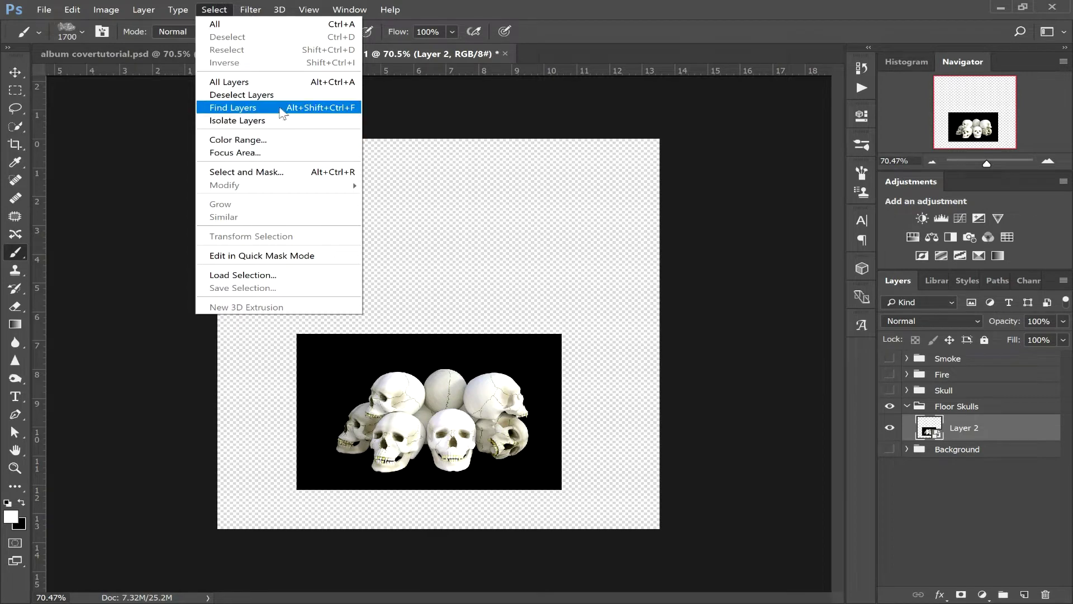
left_click(272, 140)
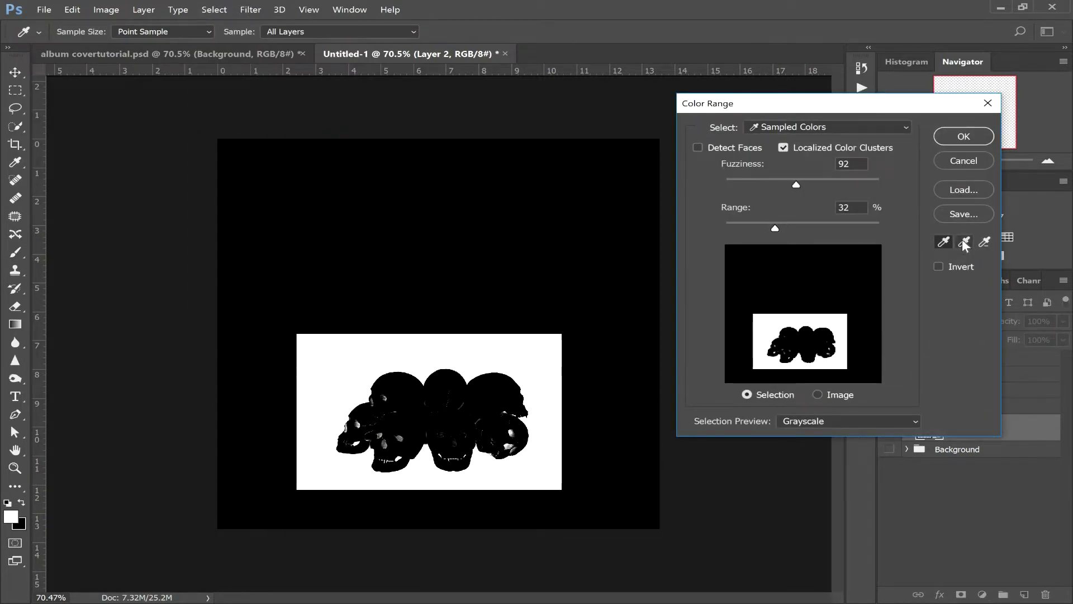
left_click(964, 242)
left_click(462, 348)
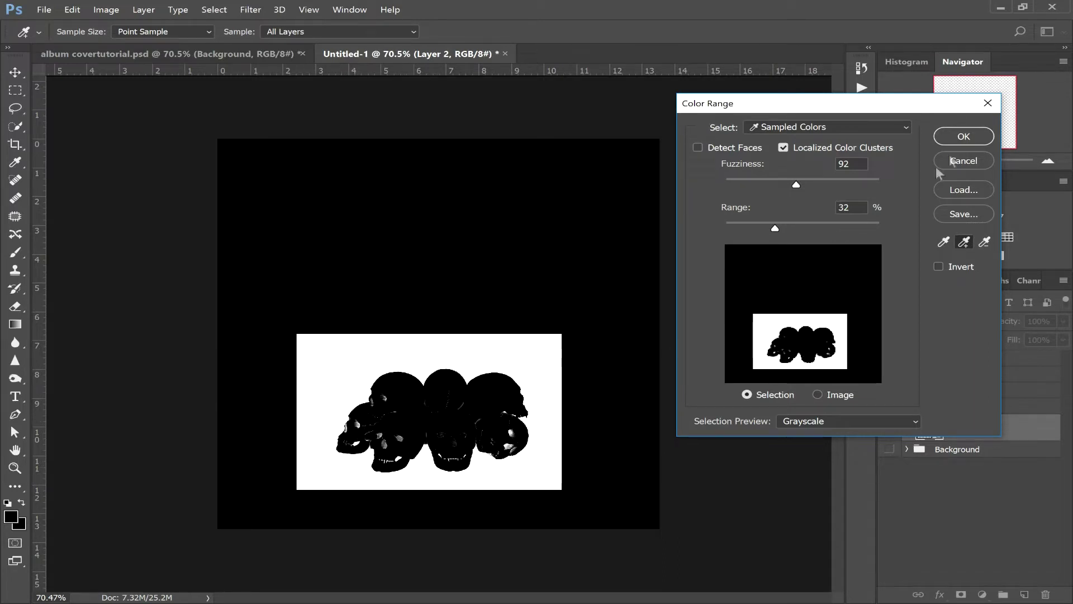
left_click(961, 137)
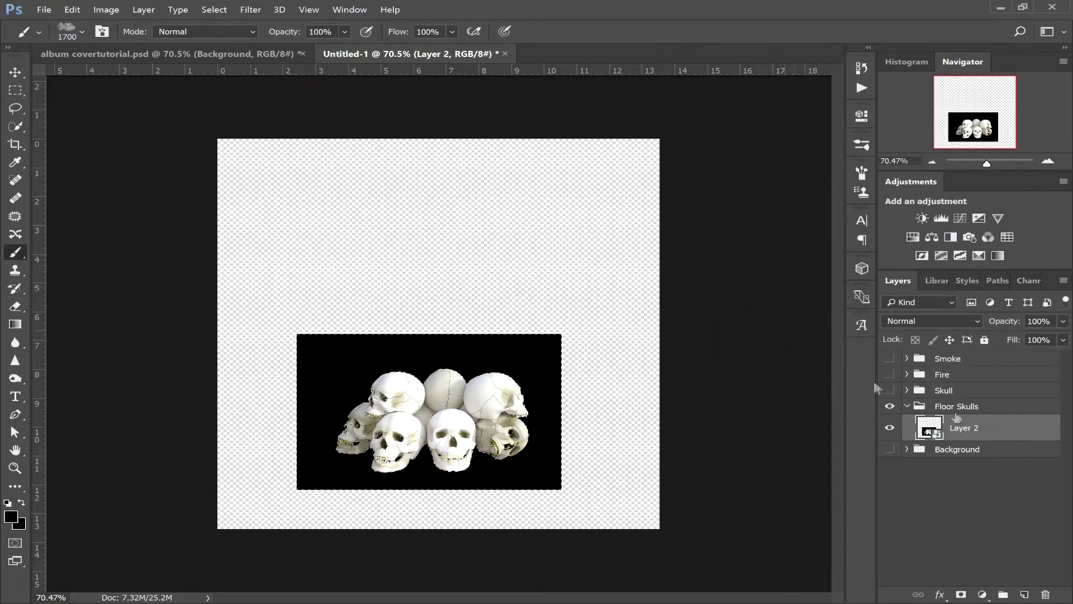
- Add a layer mask from the selection and invert it so only the skulls show
left_click(961, 596)
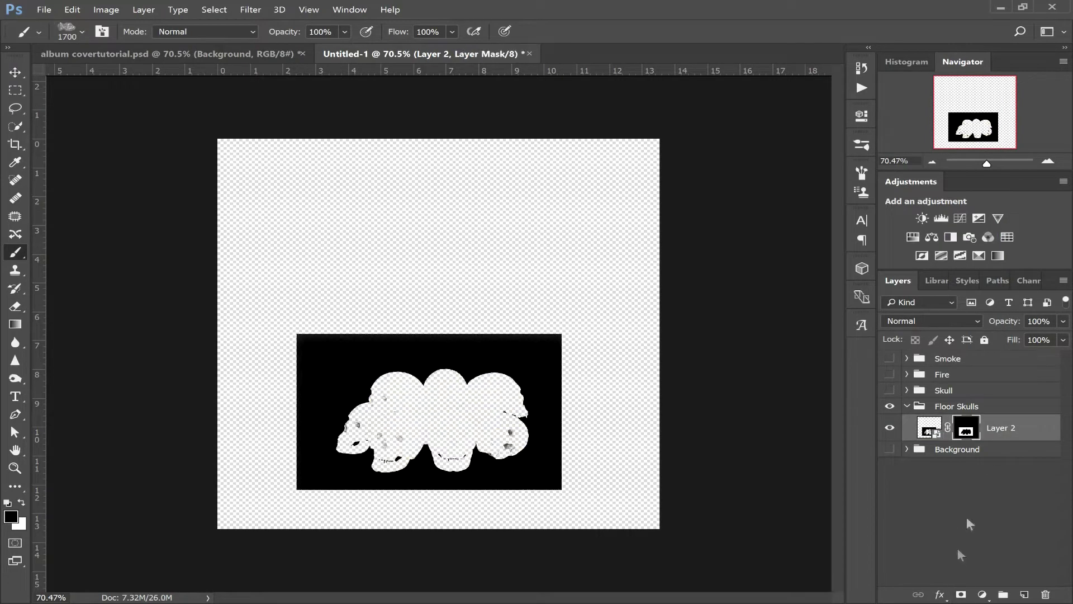
double_click(964, 432)
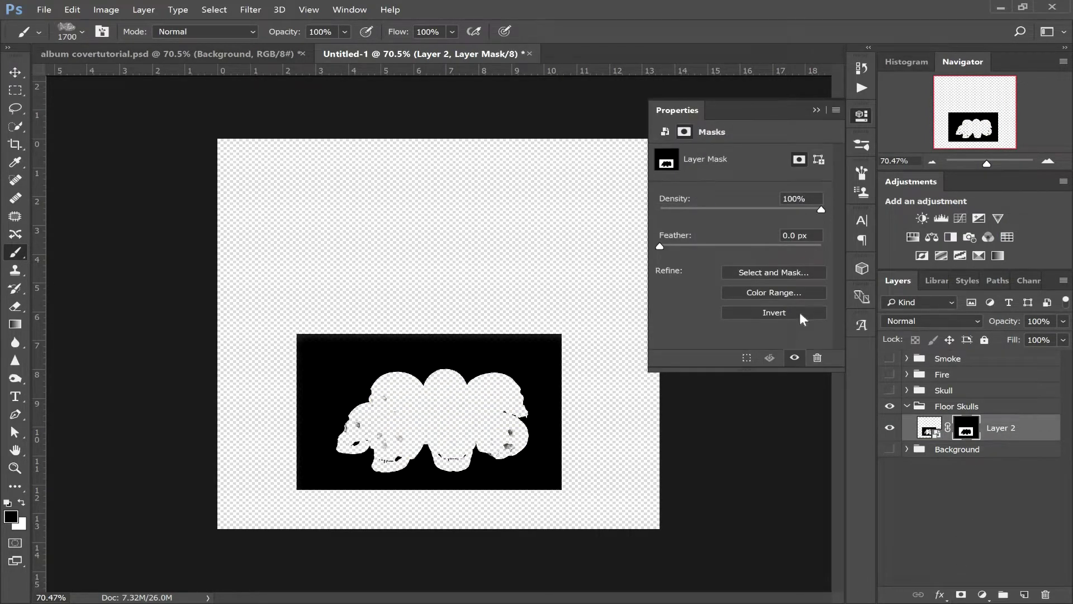
left_click(817, 111)
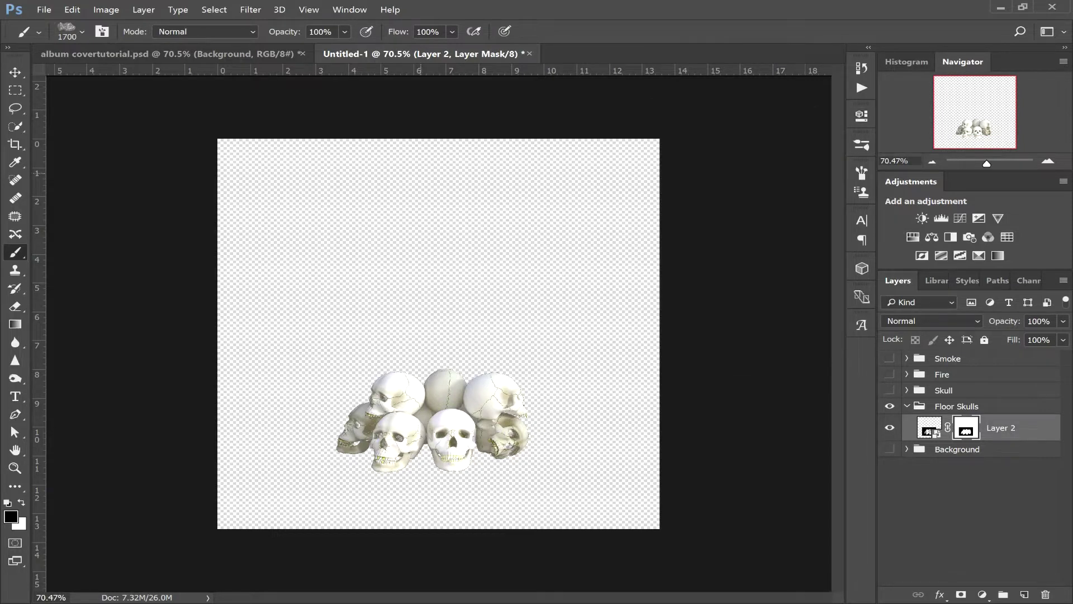
- Rasterize the skull layer and apply its layer mask permanently
left_click(15, 71)
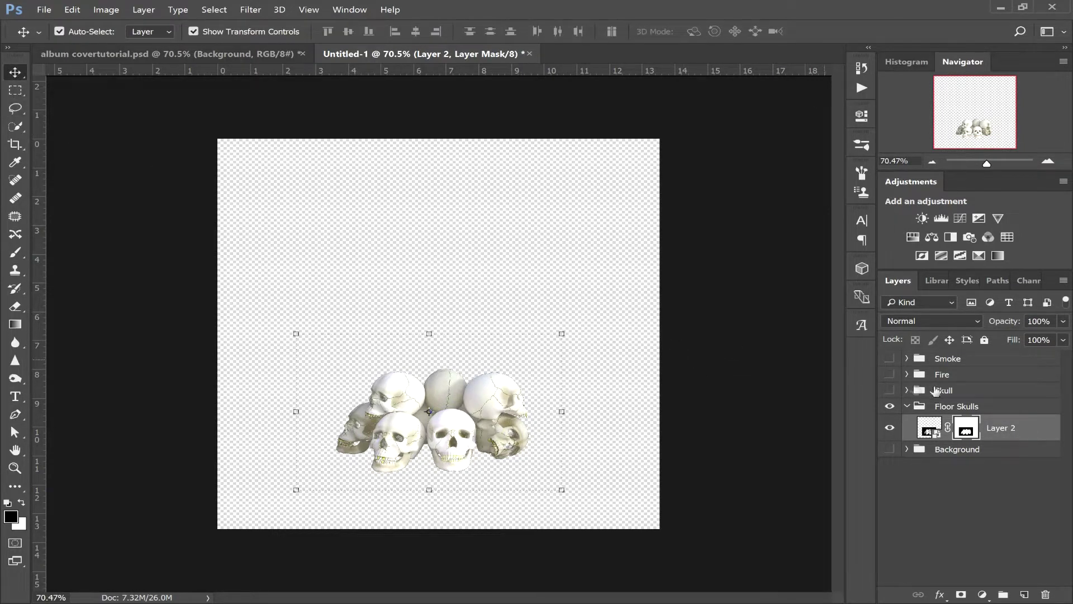
right_click(1021, 433)
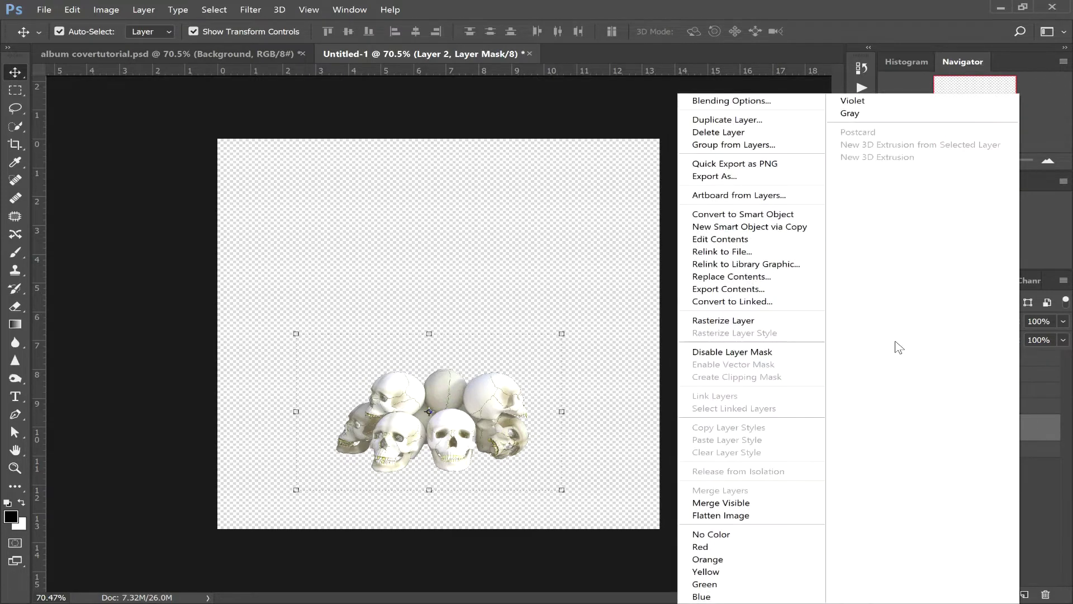
left_click(750, 323)
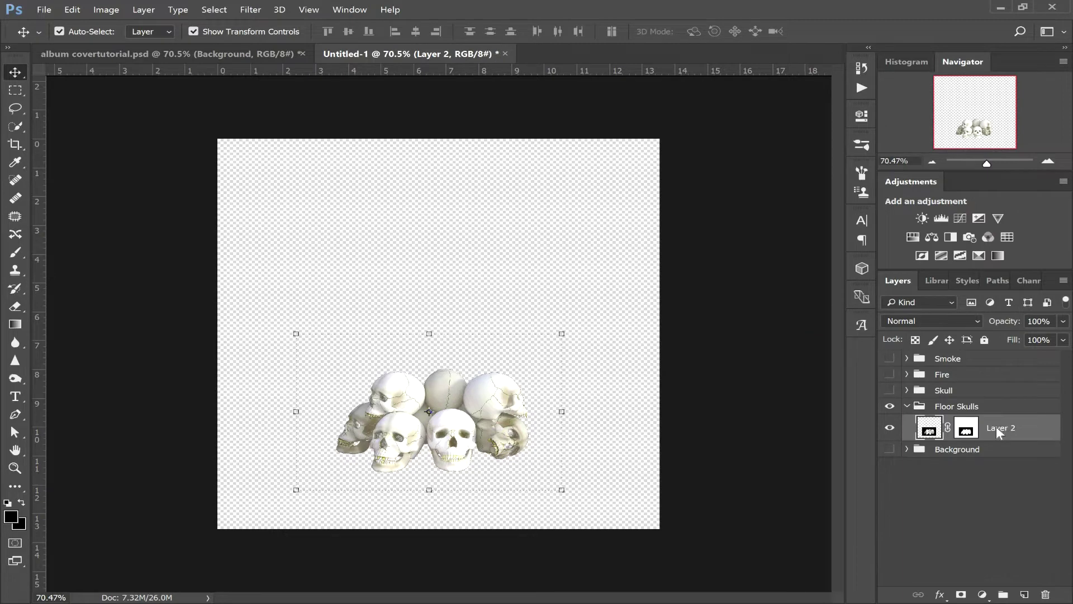
right_click(966, 429)
left_click(934, 465)
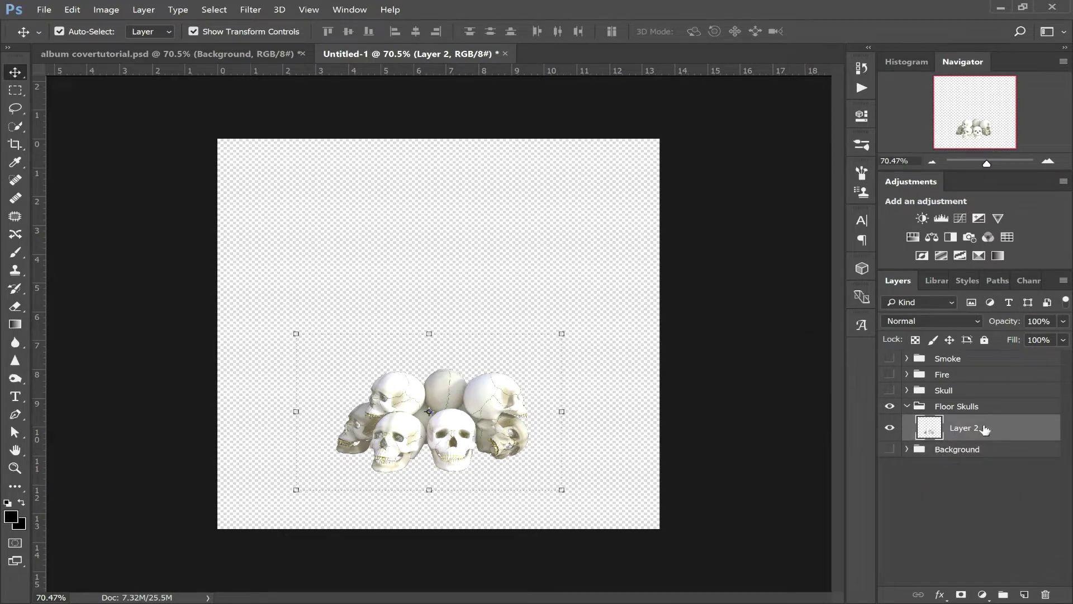
- Convert the skull layer to a Smart Object and rasterize it again
right_click(972, 424)
left_click(735, 261)
right_click(994, 431)
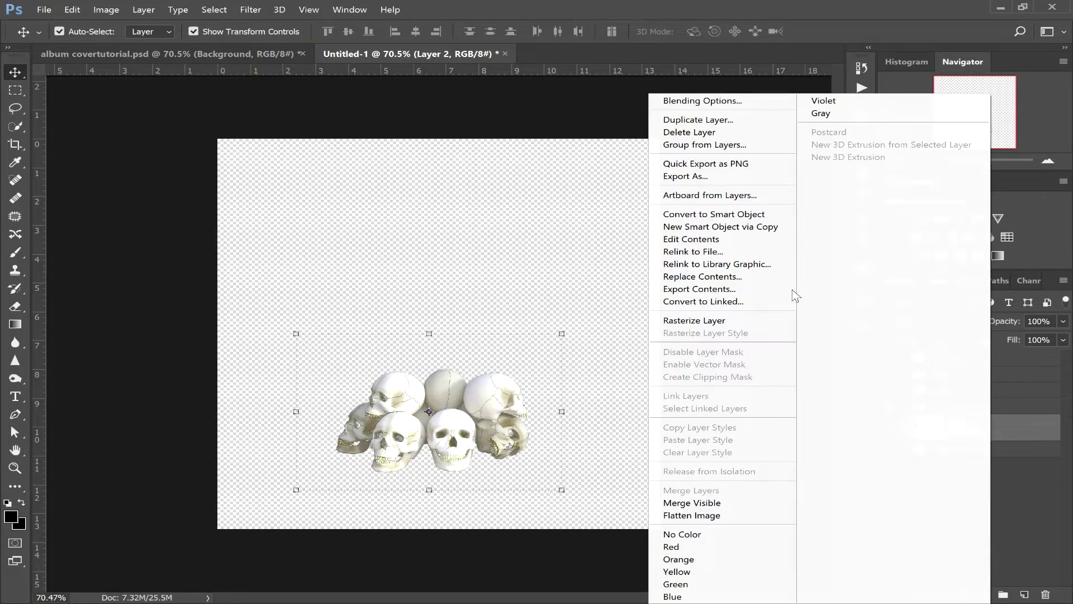
left_click(768, 320)
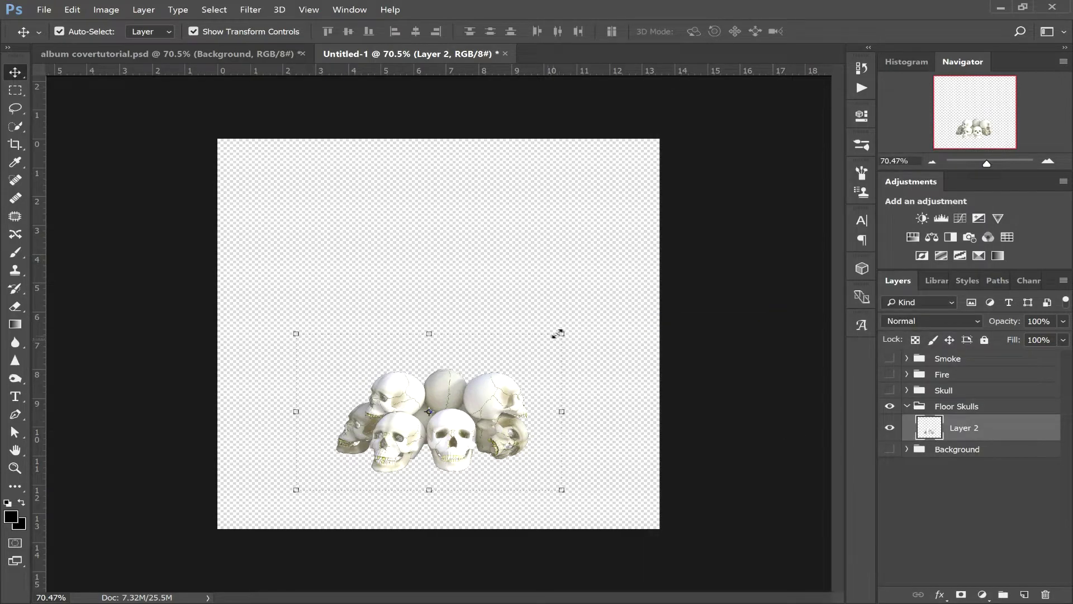
- Move the skull pile into the canvas's lower left corner, its base cropped by the canvas edge
left_click_drag(474, 418, 462, 535)
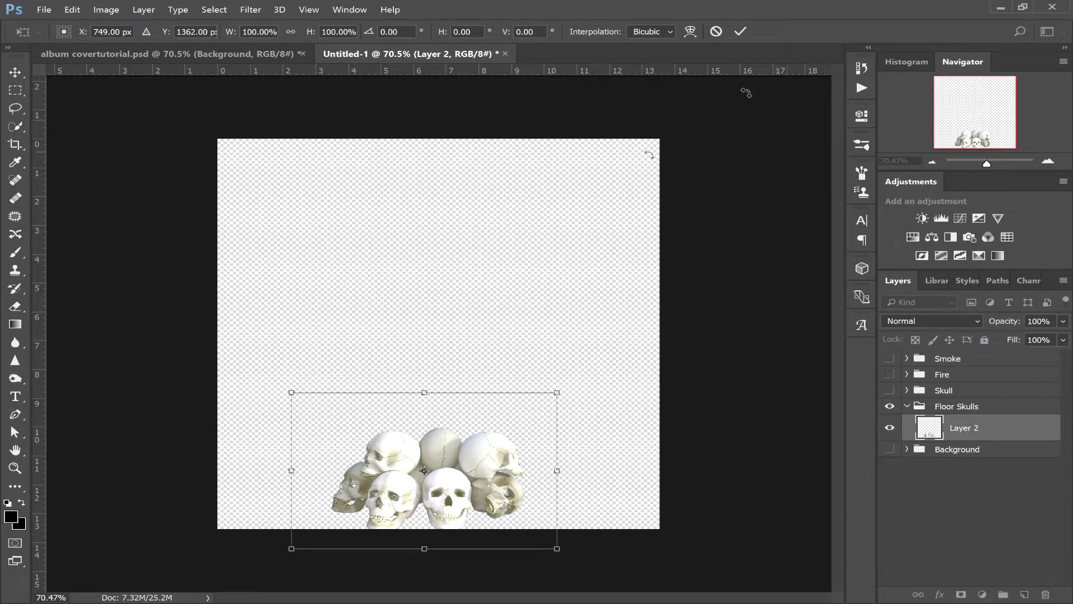
left_click_drag(465, 468, 361, 468)
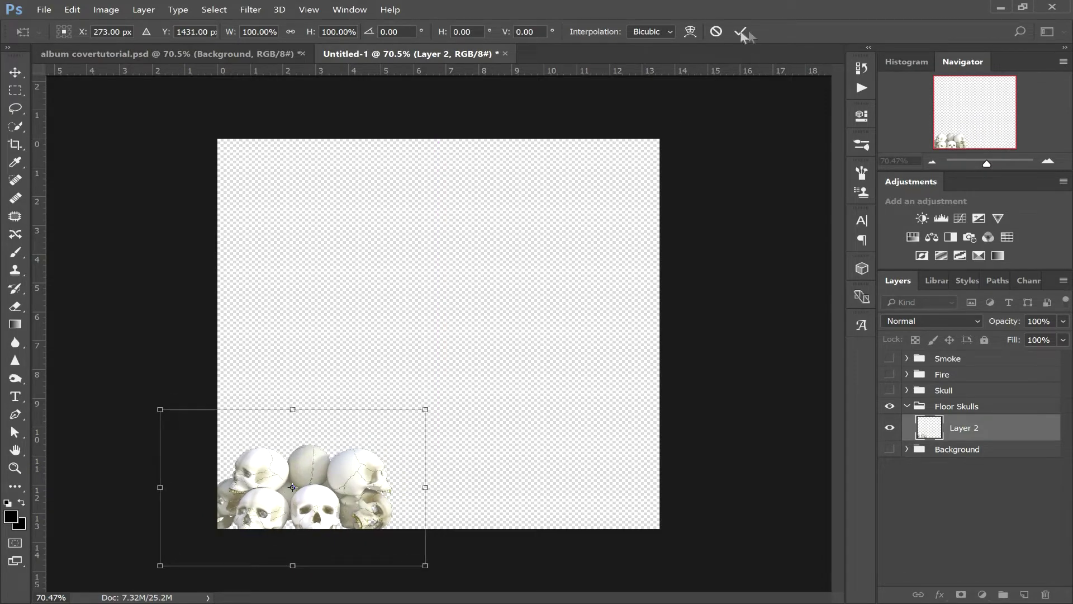
key("Return")
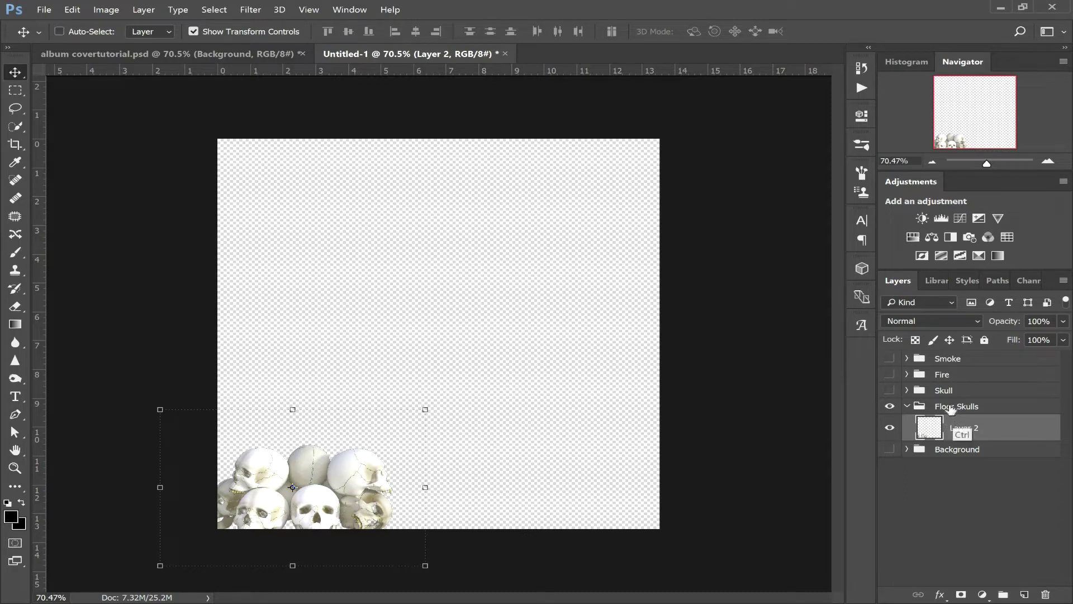
- Duplicate the skull layer twice, then shrink the top copy and place it just right of the original along the bottom
key("ctrl+j")
left_click_drag(1016, 435, 1027, 594)
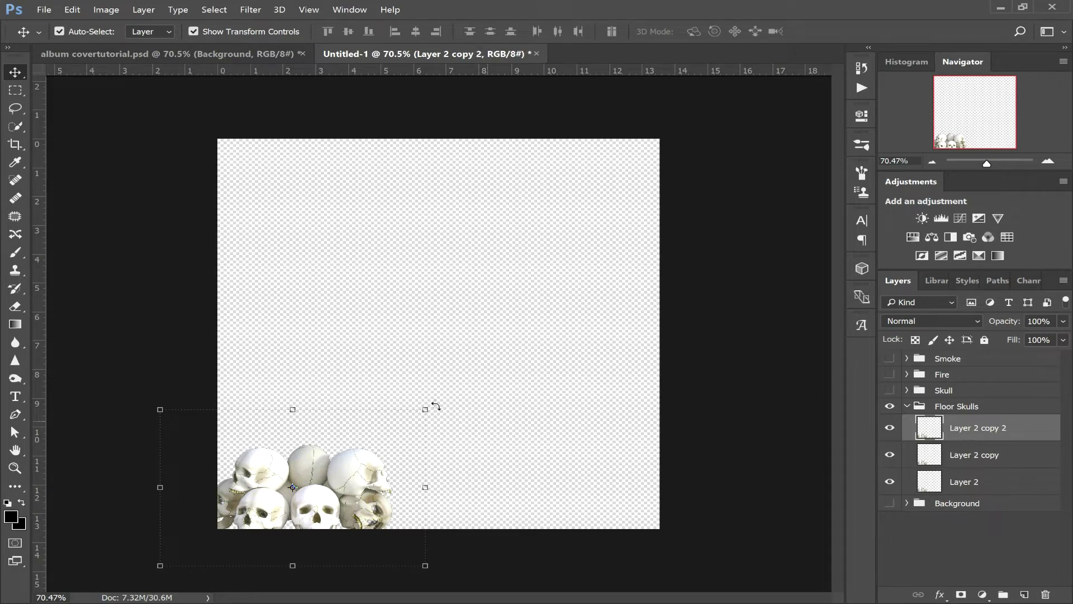
left_click_drag(357, 473, 483, 477)
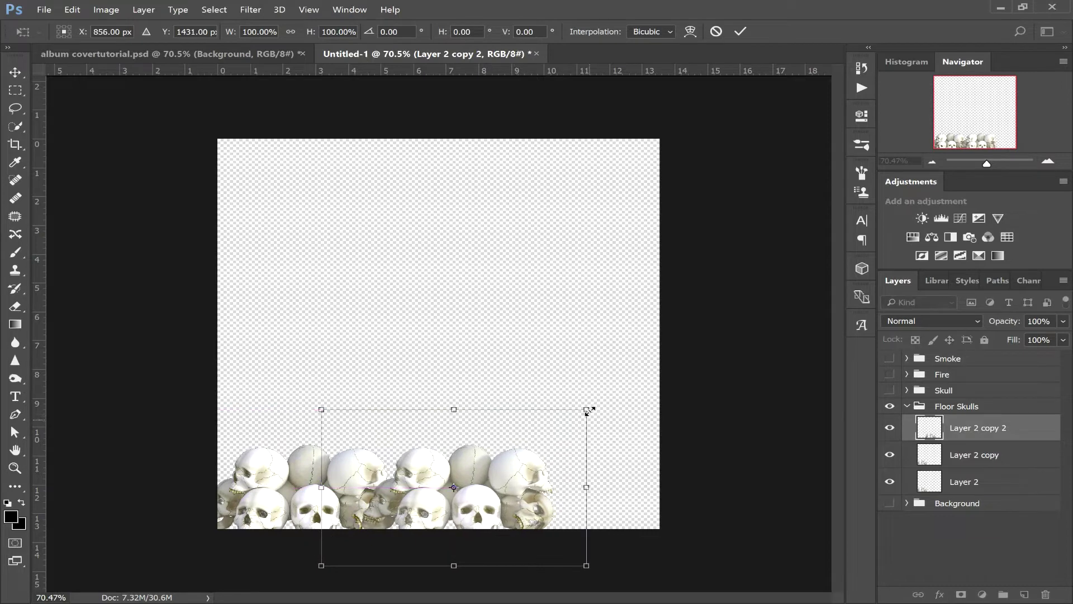
left_click_drag(585, 410, 504, 473)
left_click_drag(449, 495, 477, 483)
left_click(740, 31)
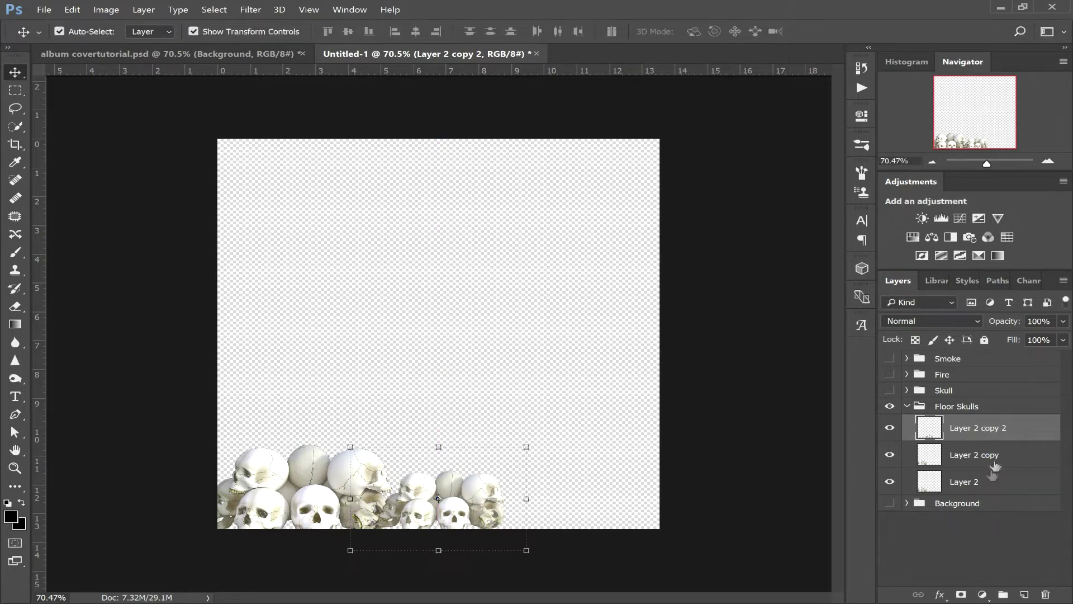
- Shrink the second skull copy and place it right of the first copy along the canvas's bottom edge
left_click(989, 455)
left_click_drag(425, 409, 332, 510)
left_click_drag(655, 491, 594, 484)
left_click(740, 32)
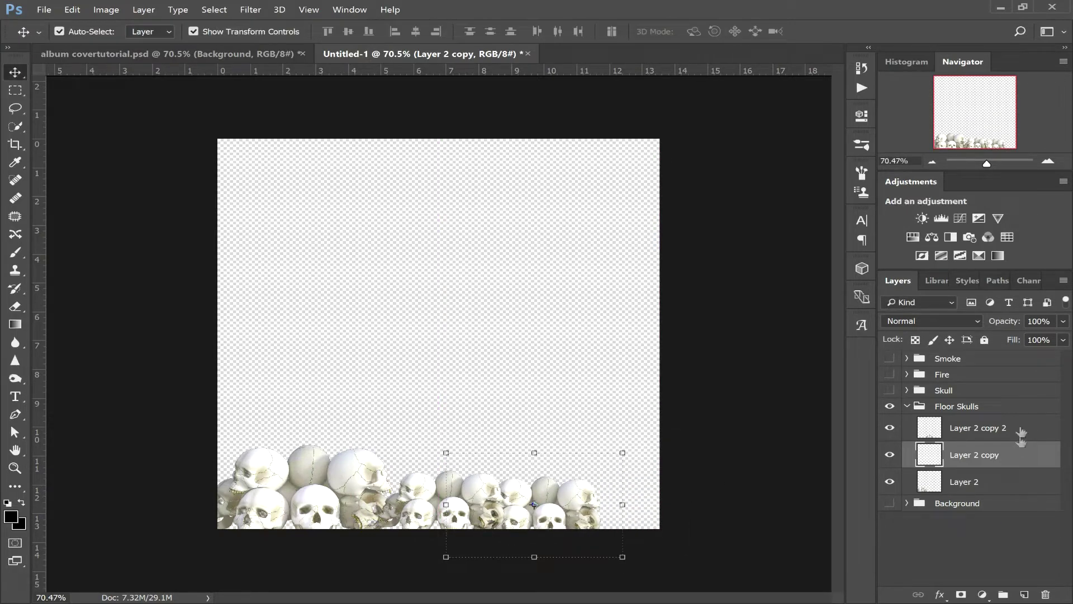
- Scale the original skull pile to about 70.63% and set it directly left of the copies along the bottom
left_click(1046, 439)
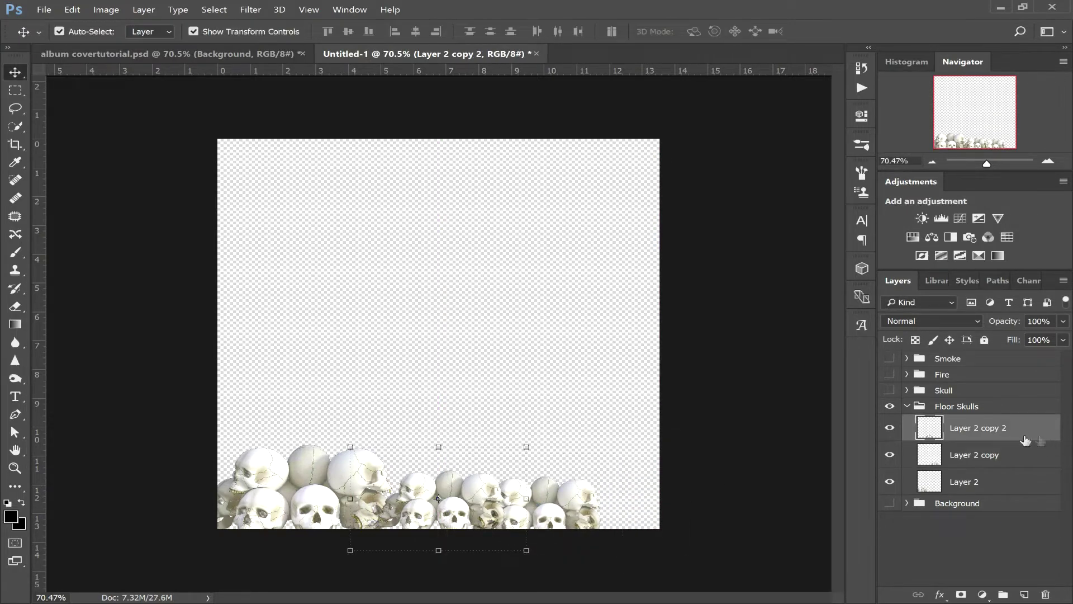
left_click(997, 485)
left_click_drag(390, 429, 398, 510)
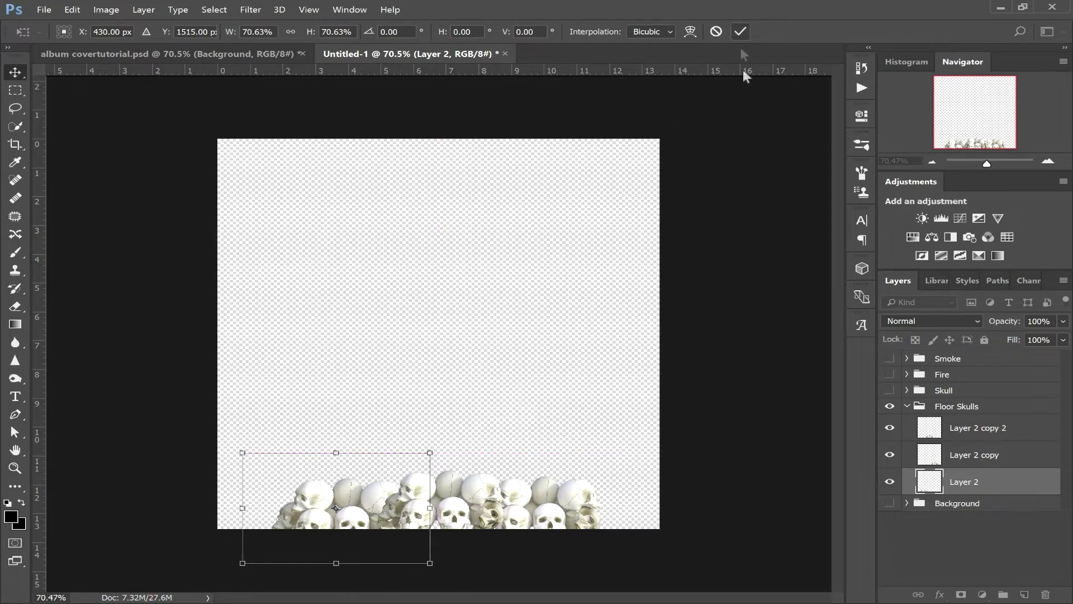
left_click(740, 32)
- Duplicate the original skull pile, scale the copy to about 75%, and place it in the canvas's lower left corner
left_click_drag(1032, 482, 1024, 594)
key("ctrl+t")
left_click_drag(385, 494, 331, 468)
left_click_drag(375, 427, 281, 488)
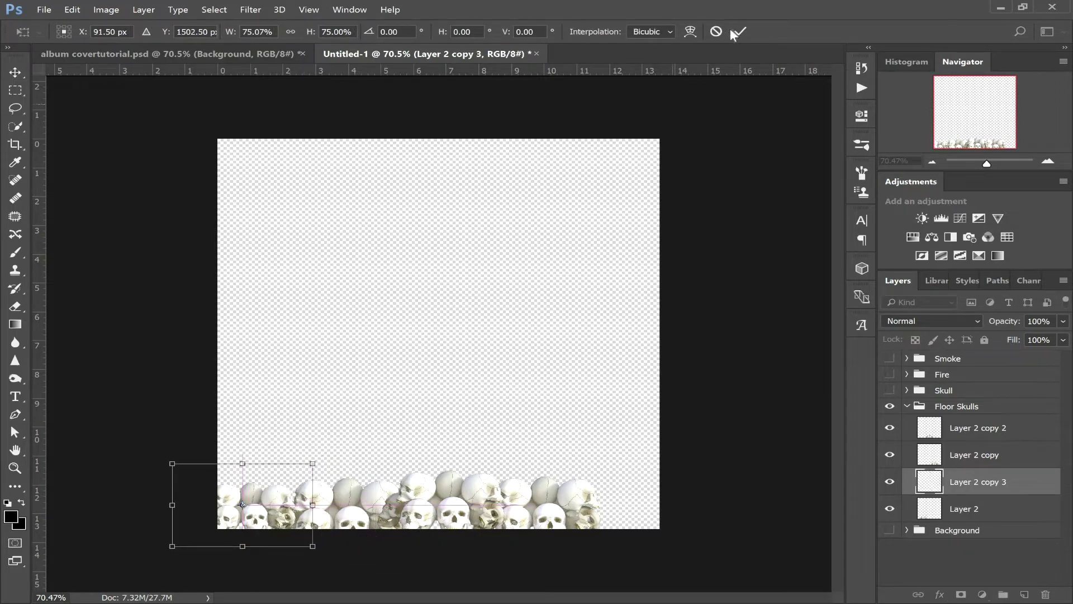
left_click(740, 32)
- Duplicate the corner skull pile into the canvas's lower right corner, and slightly shrink the pile beside it
left_click_drag(1028, 483, 1024, 594)
left_click_drag(275, 496, 654, 502)
left_click(740, 31)
left_click(581, 494)
left_click_drag(623, 453, 606, 462)
left_click(373, 159)
- Duplicate the shrunken pile, stack the copy above the row left of centre, and send its layer beneath the other skulls
left_click_drag(984, 454, 1024, 594)
left_click_drag(545, 495, 393, 450)
left_click(740, 32)
left_click_drag(978, 454, 975, 545)
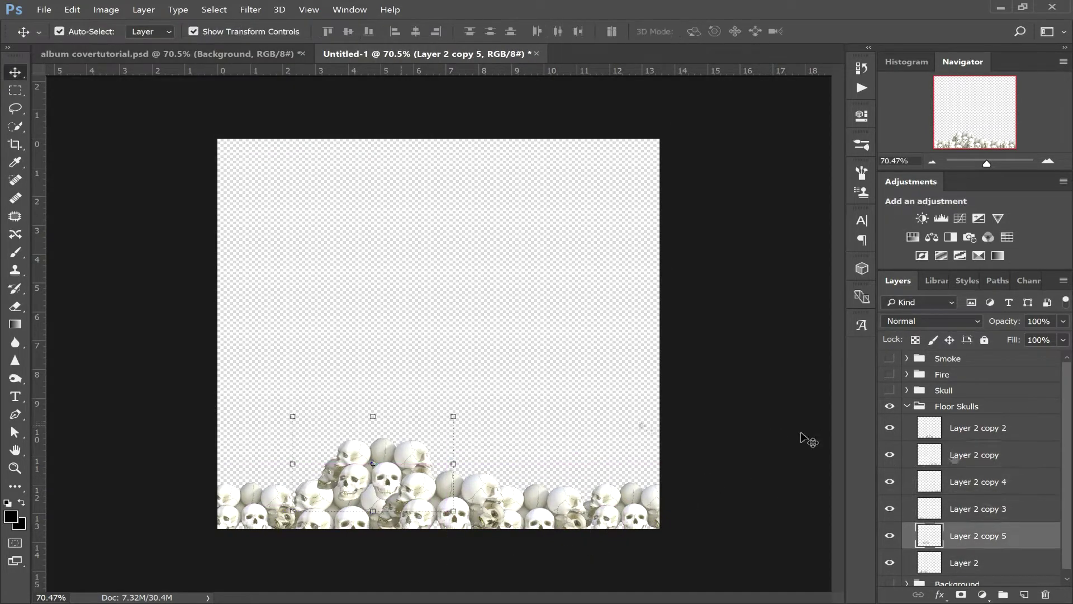
key("ctrl+bracketleft")
- Adjust the raised back-row skull pile and duplicate it, spreading the second row across the left and right sides
key("ctrl+t")
left_click_drag(413, 422, 631, 432)
key("Return")
key("ctrl+j")
key("ctrl+t")
key("Return")
- Duplicate the back-row skull pile twice more, placing one copy behind the centre and the other behind the left side
left_click_drag(983, 556, 1024, 594)
key("ctrl+t")
left_click_drag(539, 474, 435, 452)
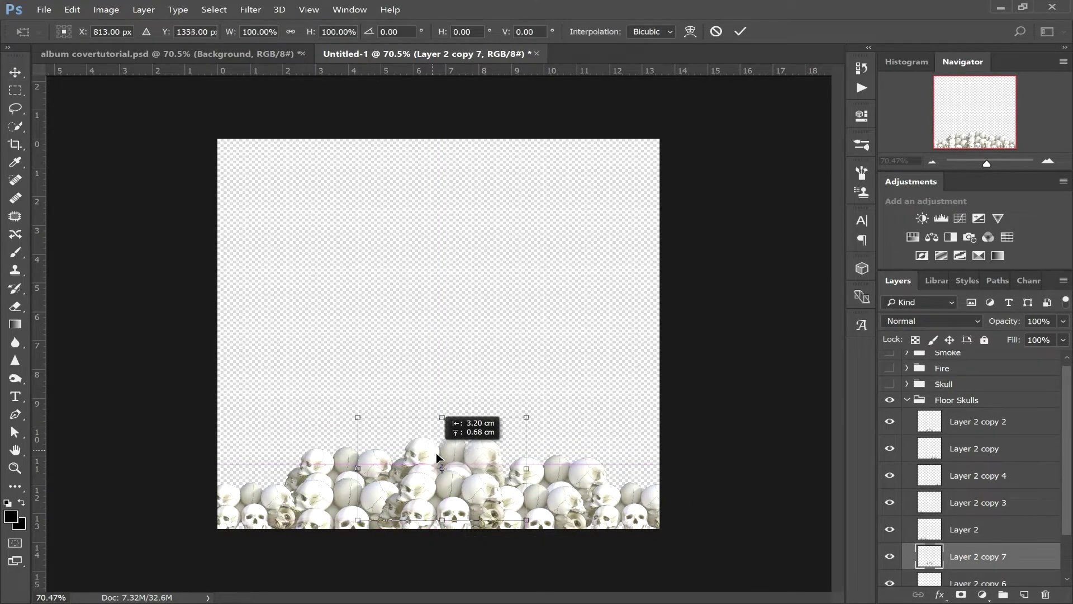
key("Return")
key("ctrl+j")
key("ctrl+t")
left_click_drag(517, 430, 321, 460)
left_click(740, 32)
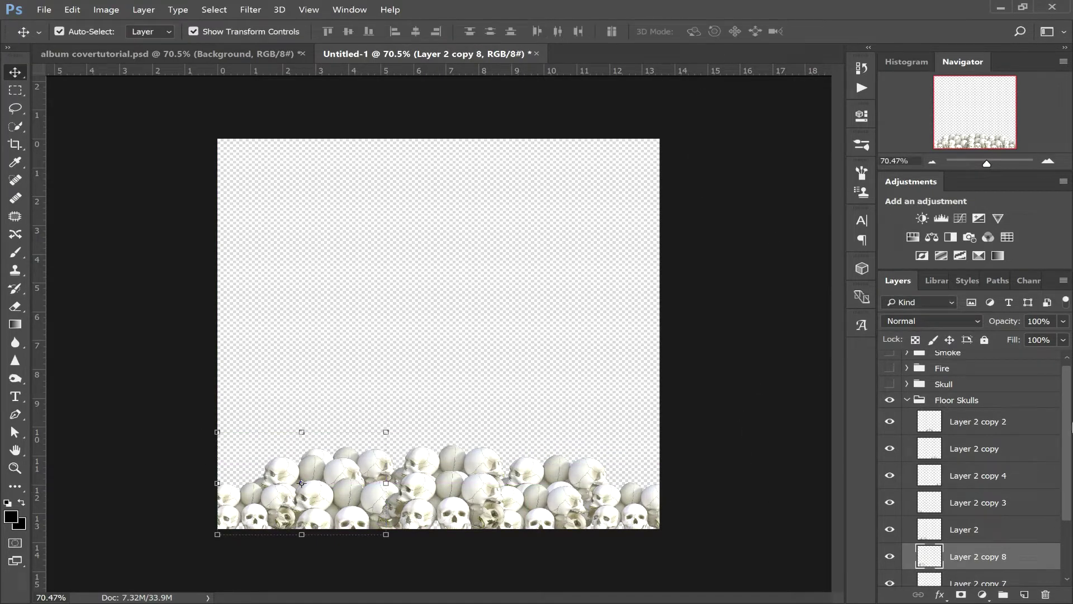
- Make the Background group visible behind the floor skulls
scroll(1018, 550, "down", 3)
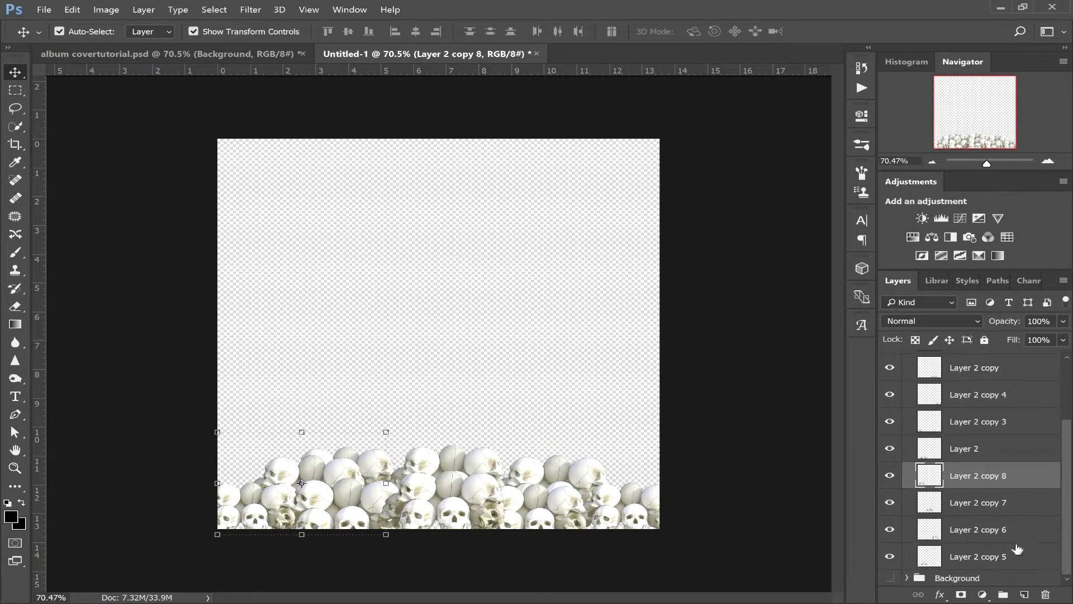
scroll(1068, 469, "up", 1)
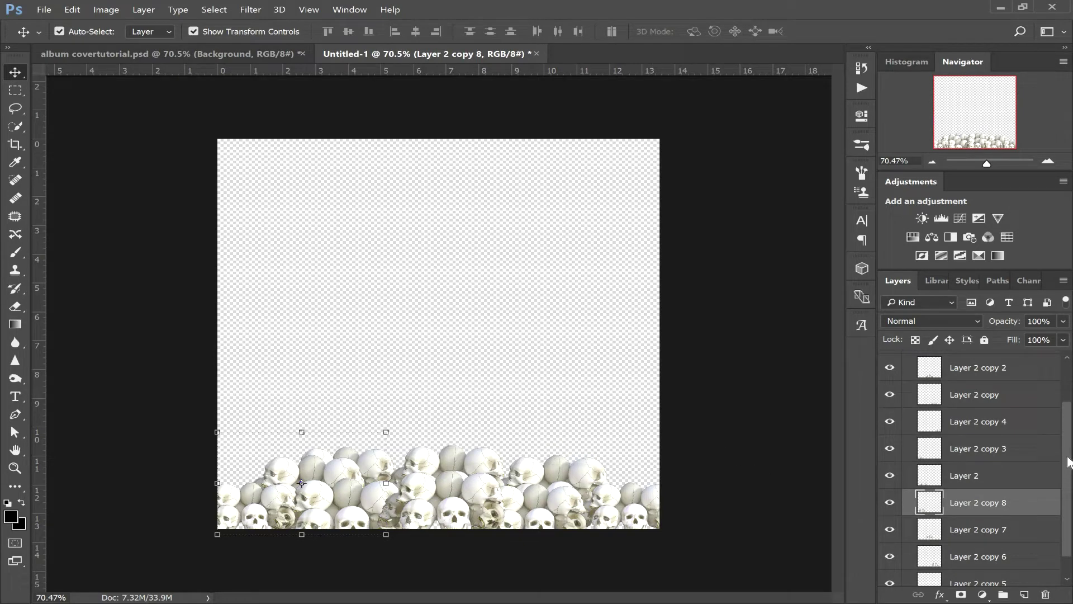
scroll(979, 553, "down", 1)
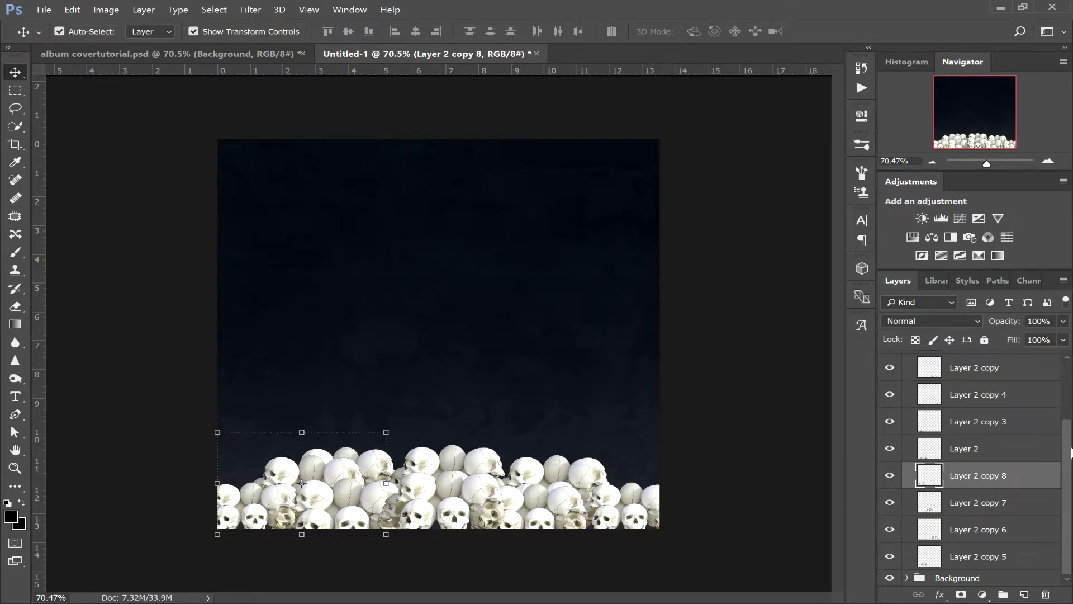
scroll(1070, 452, "up", 2)
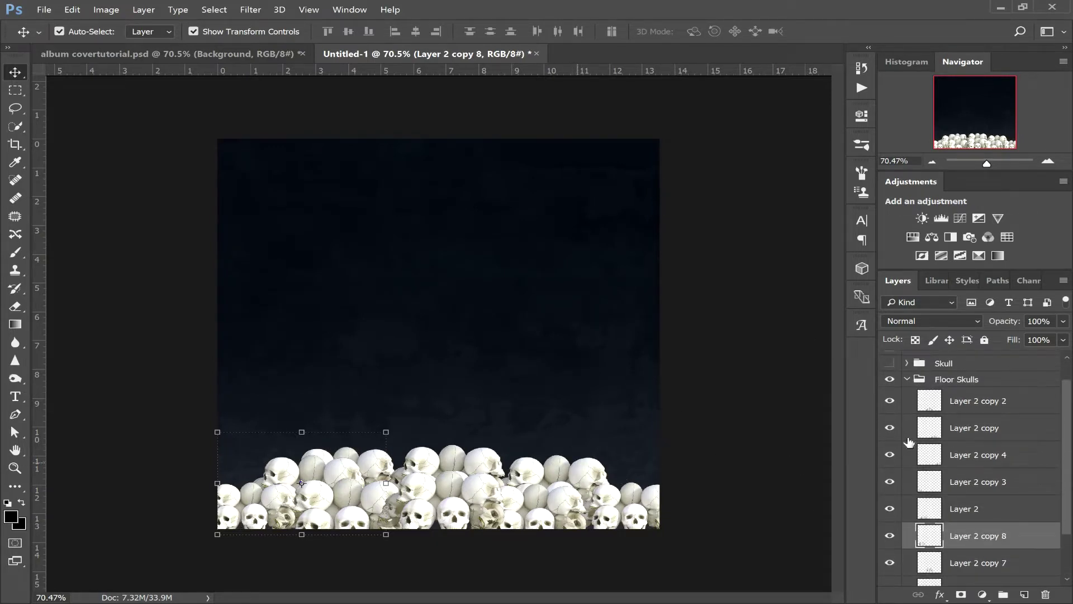
- Merge all the skull layers in the Floor Skulls group into a single layer
left_click(1022, 407)
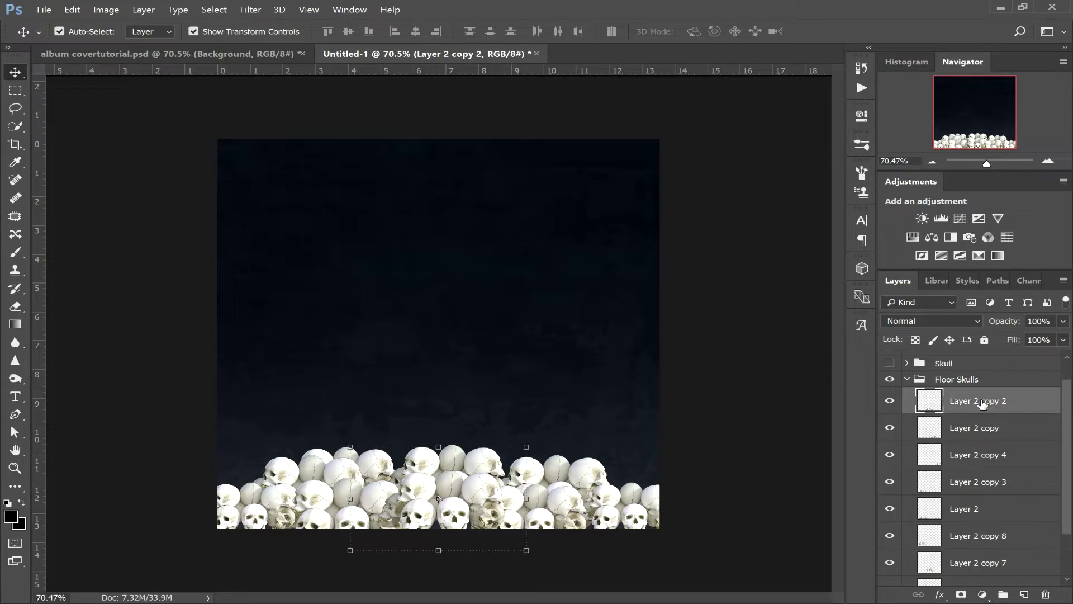
scroll(1070, 412, "down", 2)
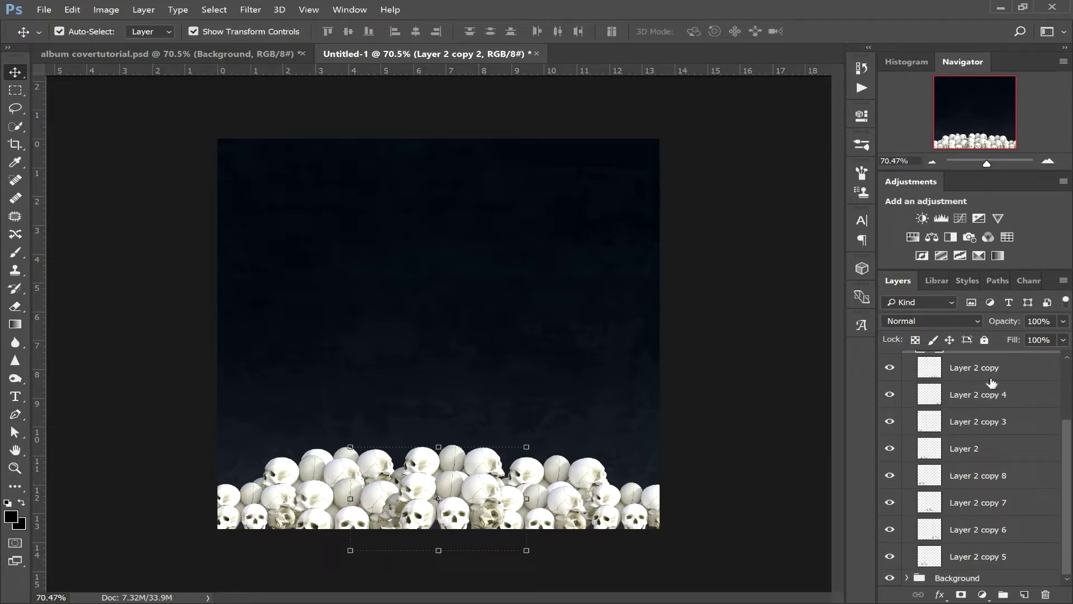
left_click(979, 545, "shift")
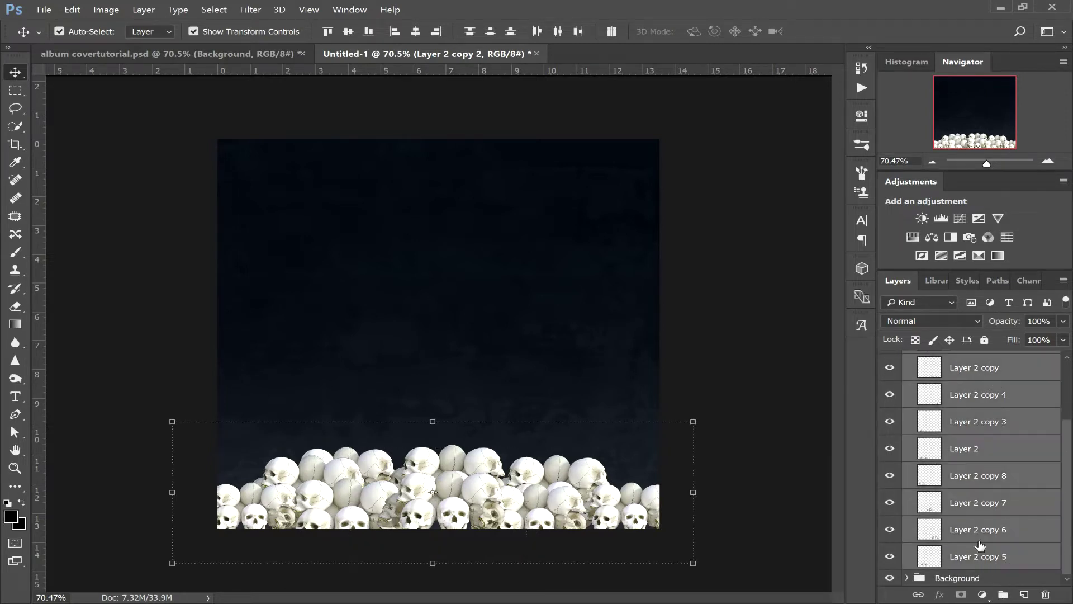
right_click(981, 436)
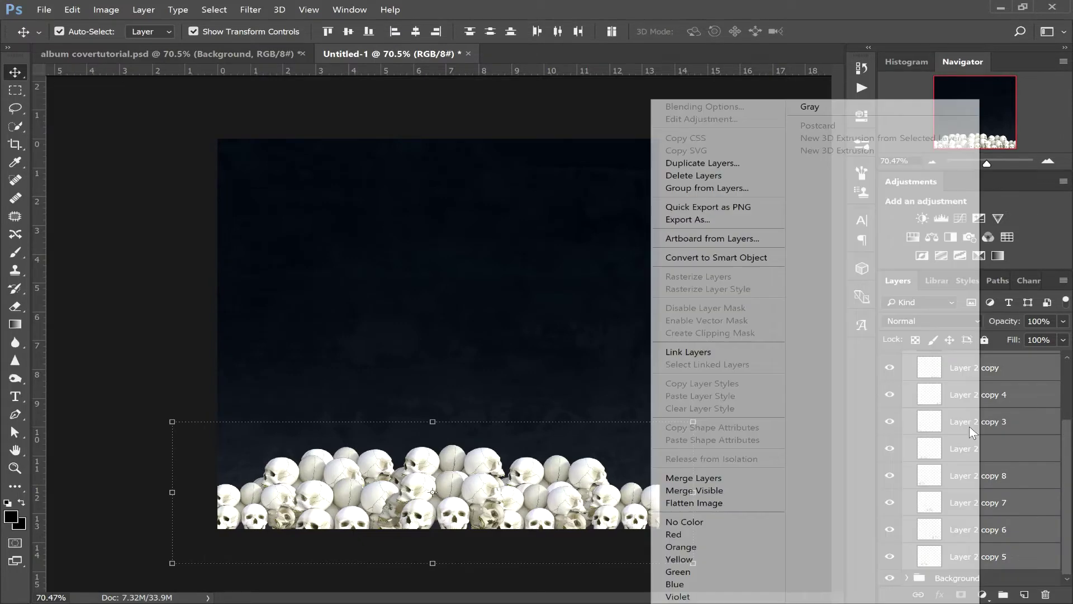
left_click(739, 478)
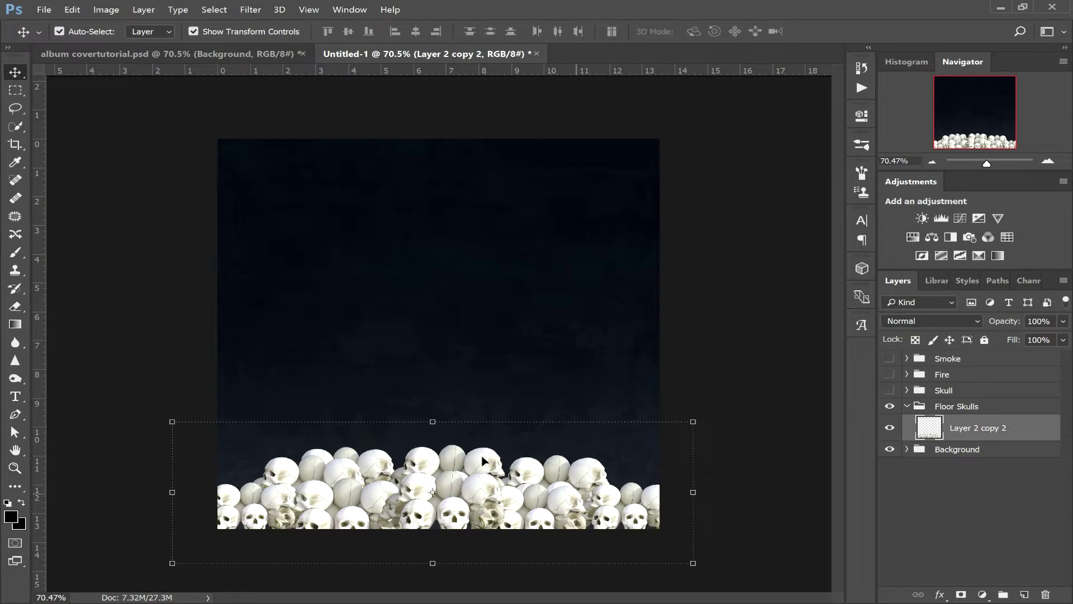
- Move the merged skull heap slightly down and centre it horizontally on the canvas
left_click(435, 424)
mouse_move(443, 479)
left_mouse_down()
mouse_move(477, 466)
mouse_move(449, 481)
left_mouse_up()
left_click(742, 32)
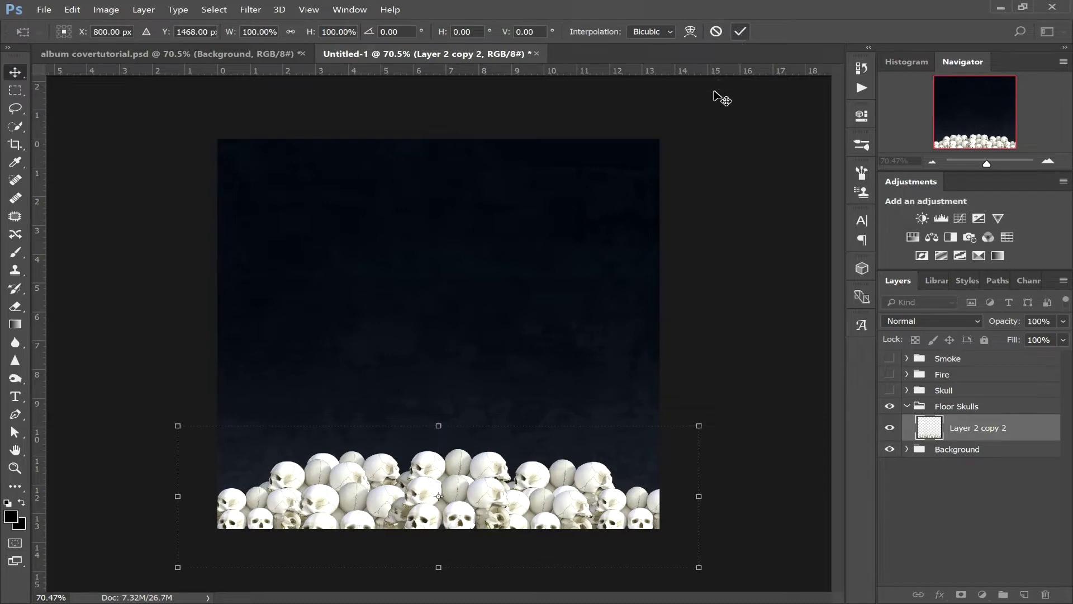
- Duplicate the merged skull heap, raise the copy by about 0.75 cm, and place its layer beneath the original
left_click_drag(1040, 434, 1024, 594)
key("ctrl+t")
left_click_drag(467, 489, 462, 467)
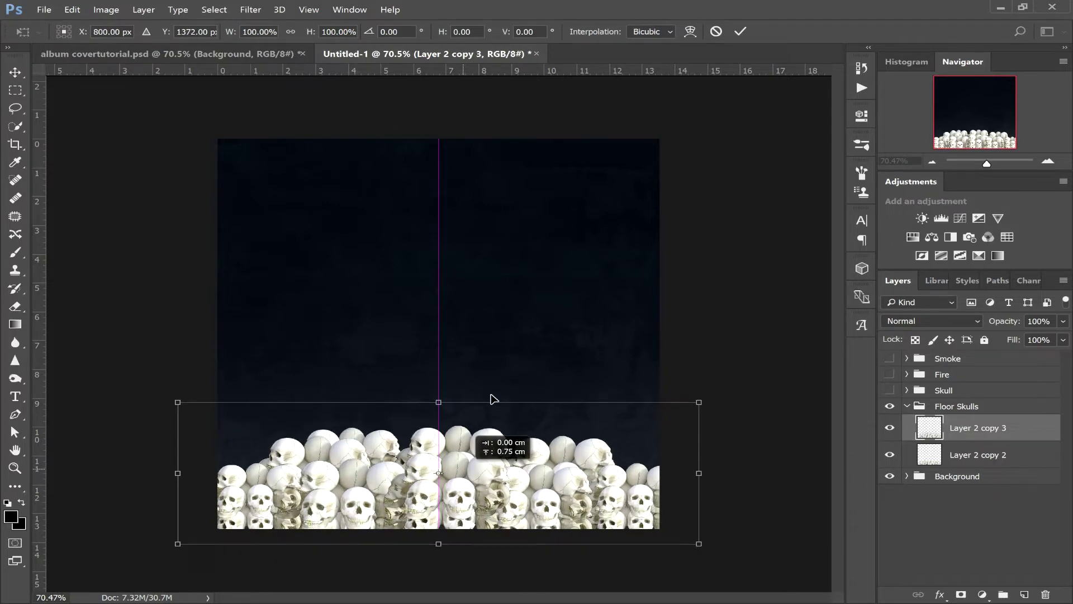
left_click(740, 31)
left_click_drag(1016, 430, 1000, 470)
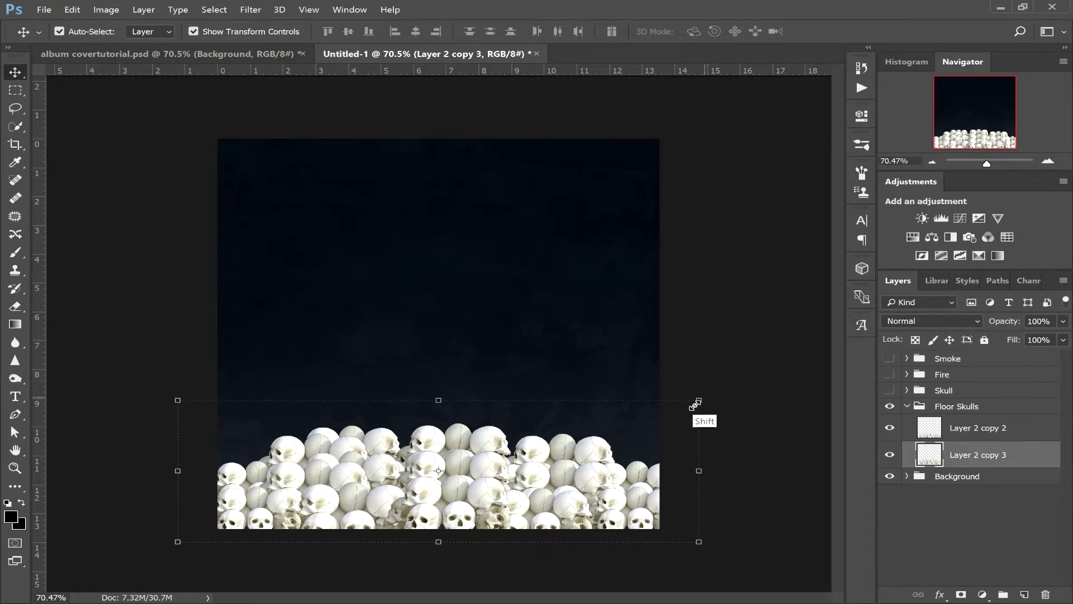
- Scale the rear skull heap to about 92.6% and centre it horizontally behind the front heap
key("ctrl+t")
left_click_drag(679, 417, 670, 427)
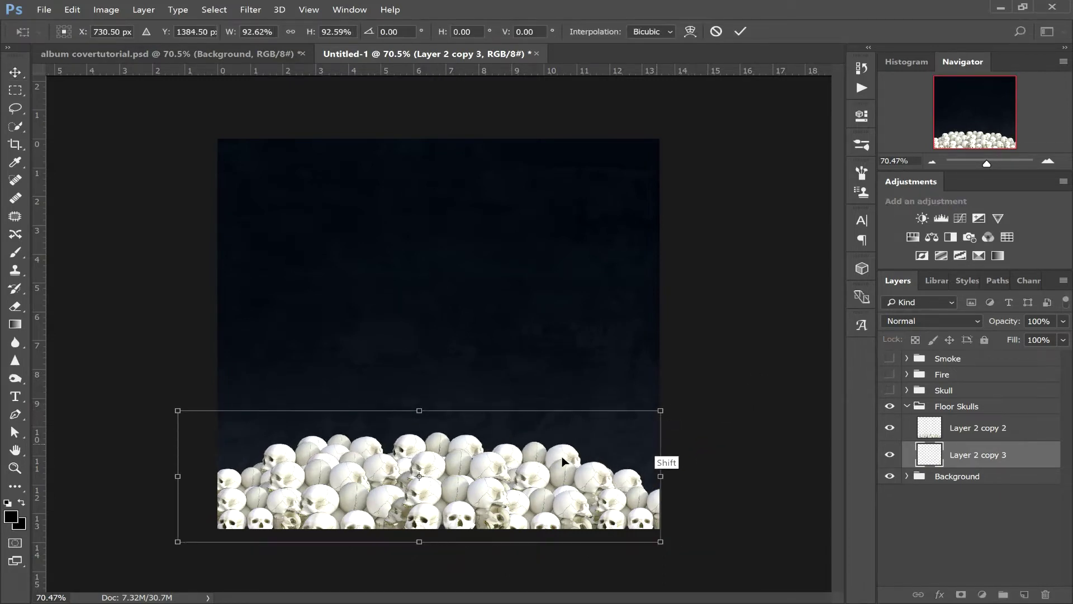
mouse_move(584, 449)
left_mouse_down()
mouse_move(587, 433)
mouse_move(577, 452)
left_mouse_up()
left_click(740, 32)
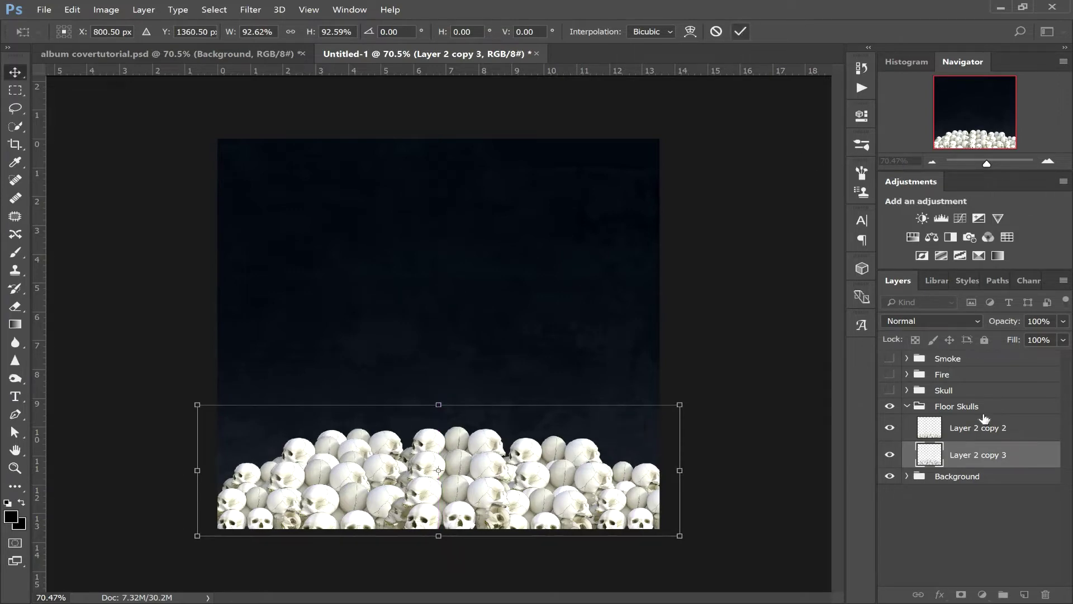
- Convert the rear skull heap to a Smart Object and apply a Gaussian Blur with a radius of about 6.6 pixels
right_click(1024, 455)
left_click(756, 258)
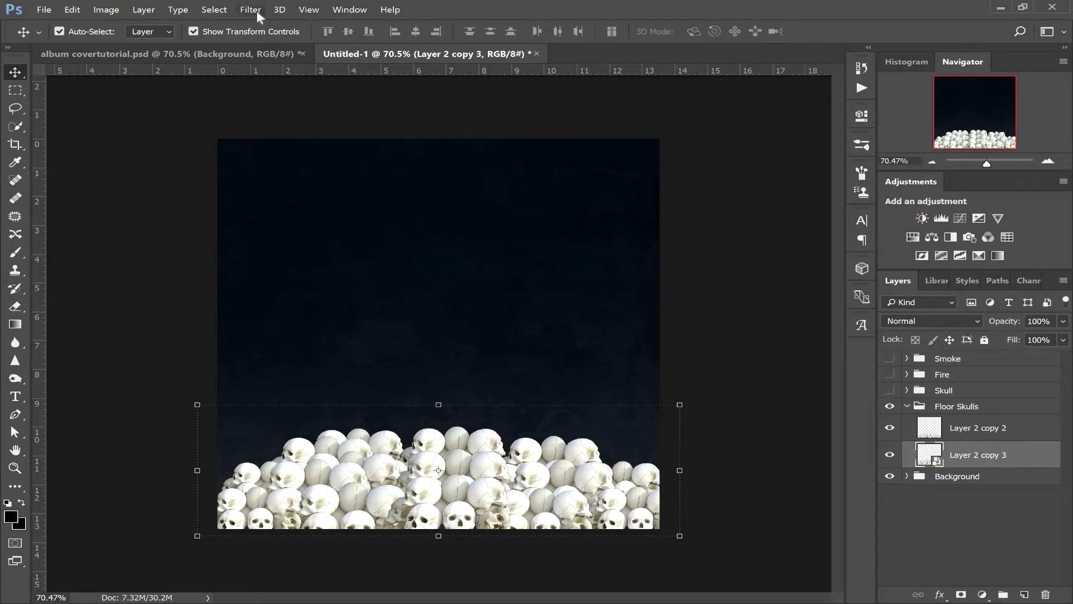
left_click(254, 10)
mouse_move(307, 163)
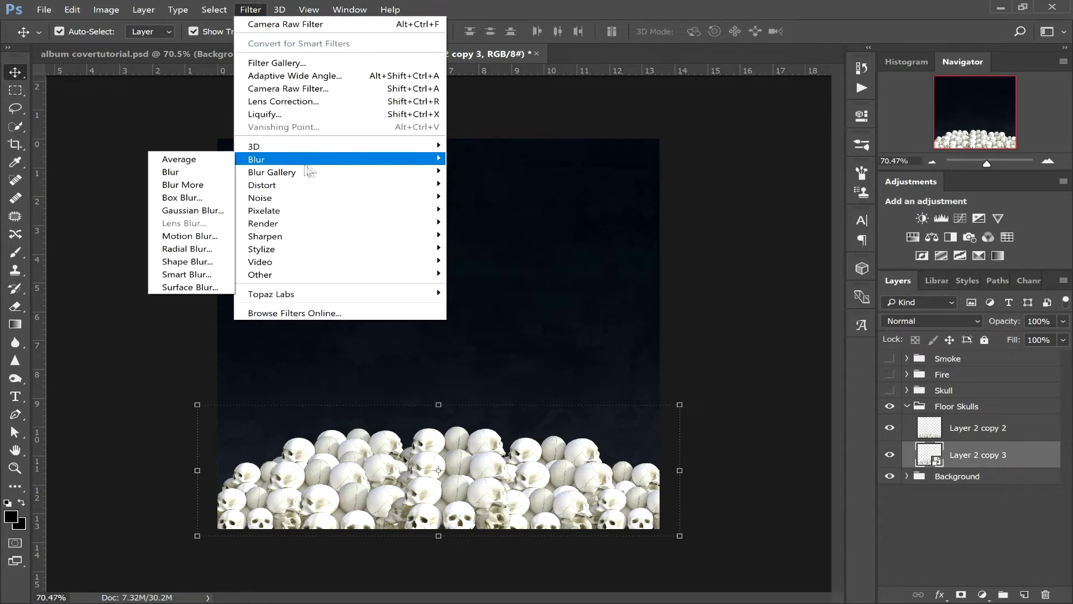
left_click(193, 210)
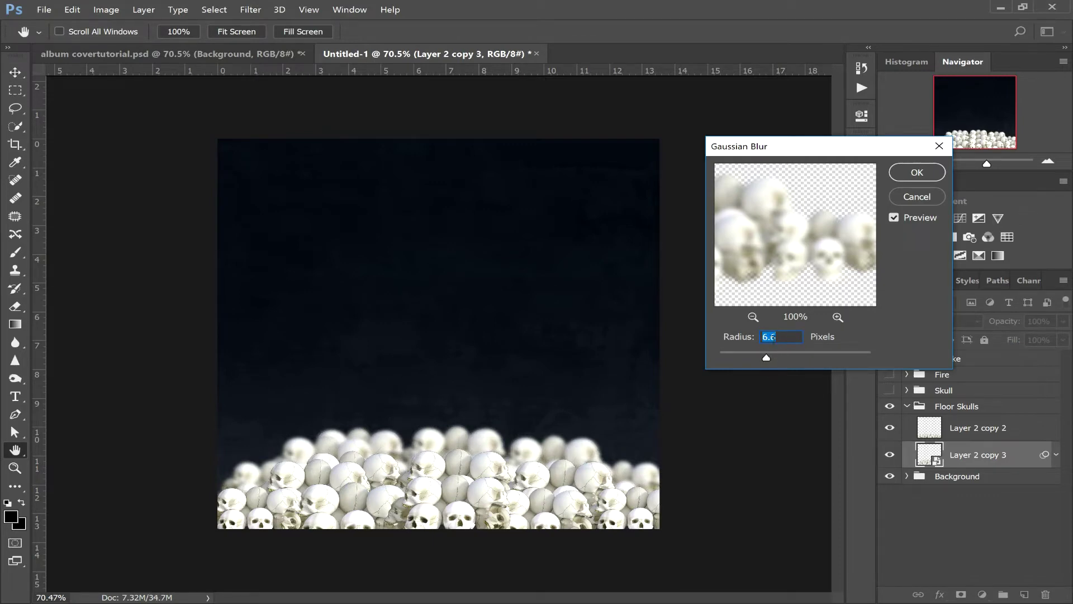
left_click(911, 174)
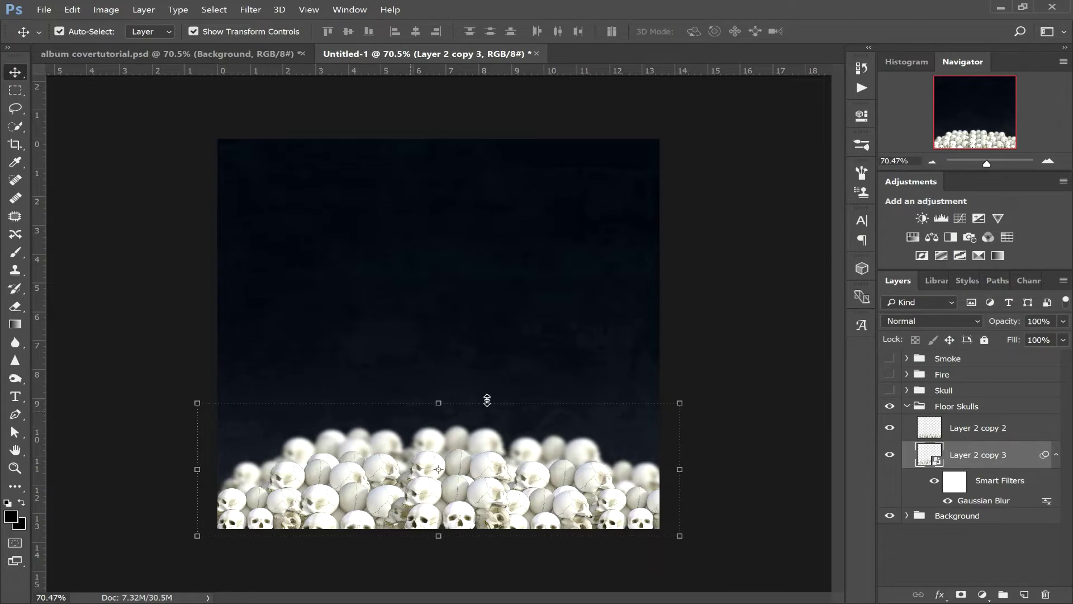
- Lower the blurred rear skull heap slightly behind the front heap
left_click(438, 402)
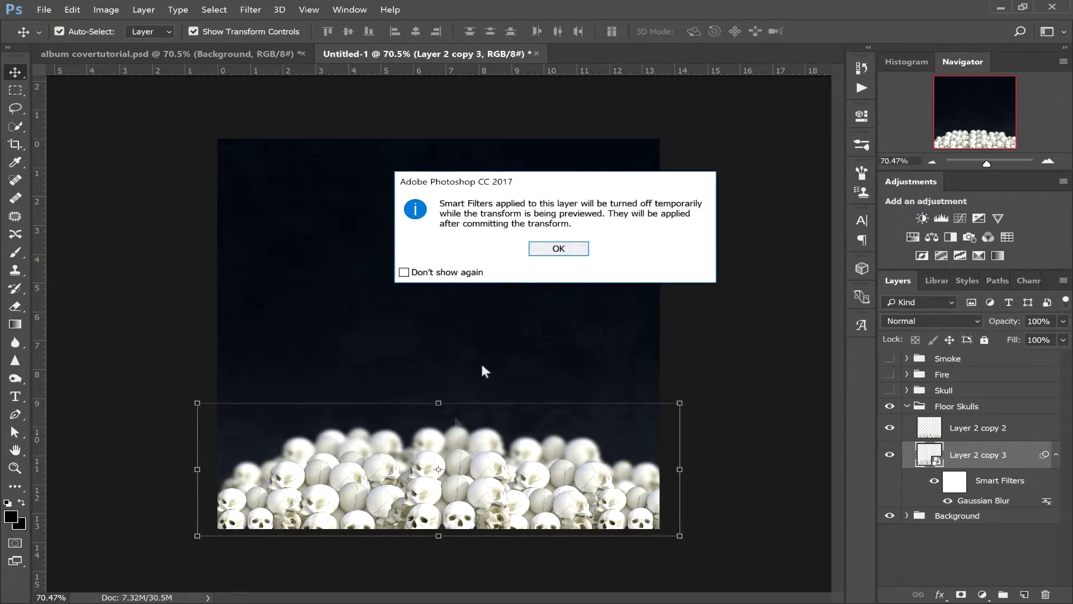
left_click(558, 249)
mouse_move(457, 429)
left_mouse_down()
mouse_move(457, 442)
mouse_move(455, 432)
left_mouse_up()
left_click(573, 32)
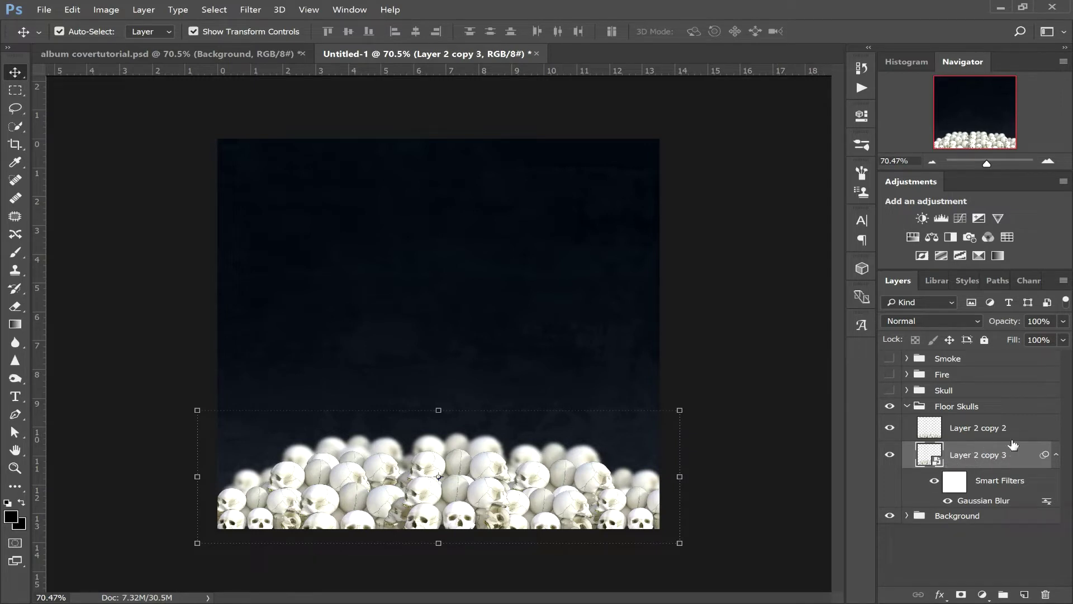
- Add a Hue/Saturation adjustment above the front skull heap and clip it to that layer
left_click(989, 429)
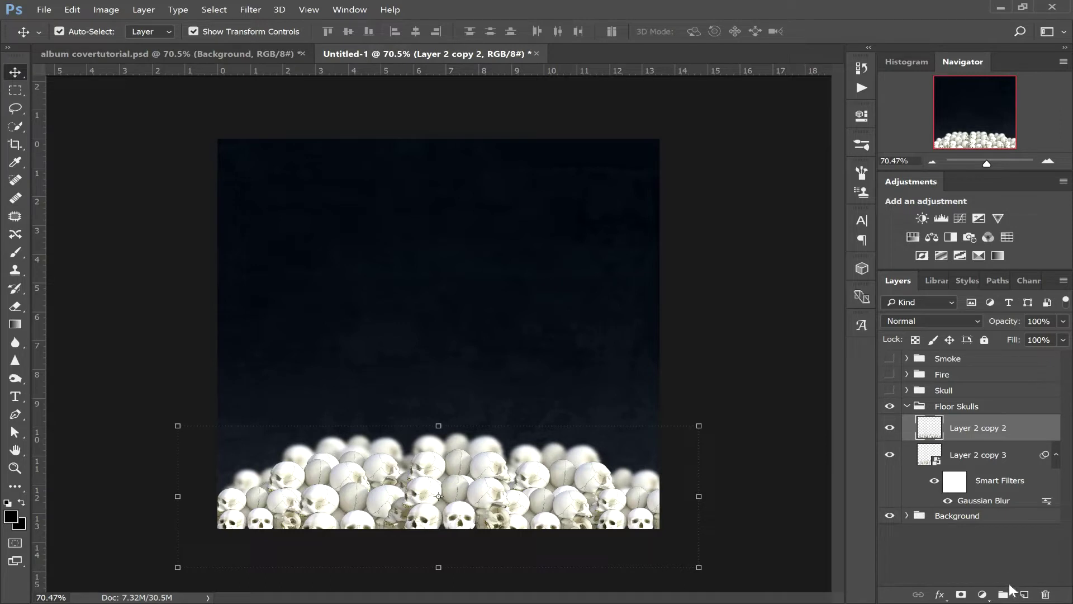
left_click(982, 596)
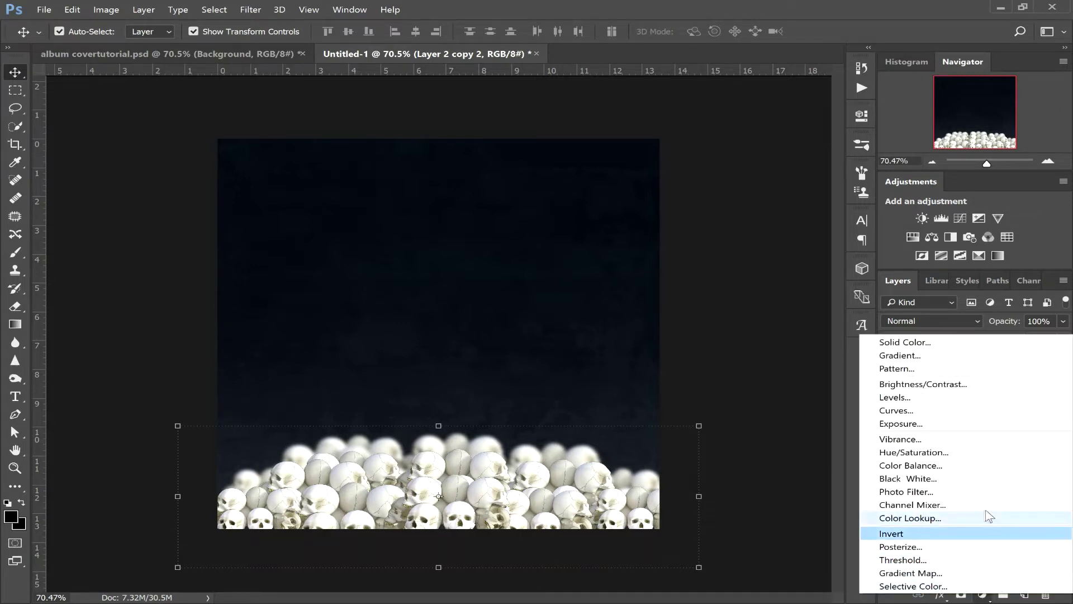
left_click(964, 452)
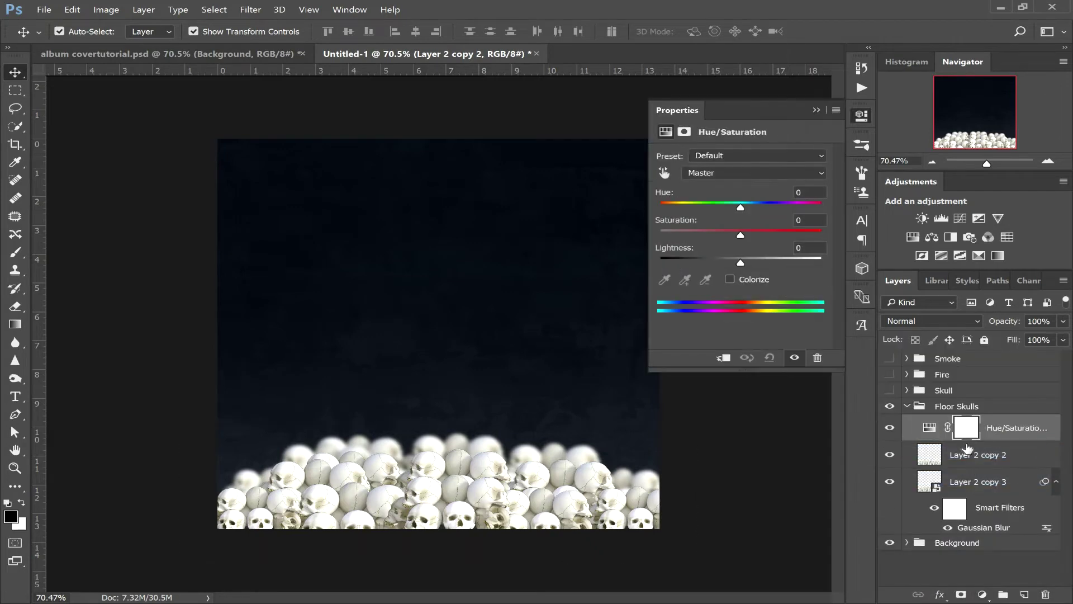
left_click(723, 357)
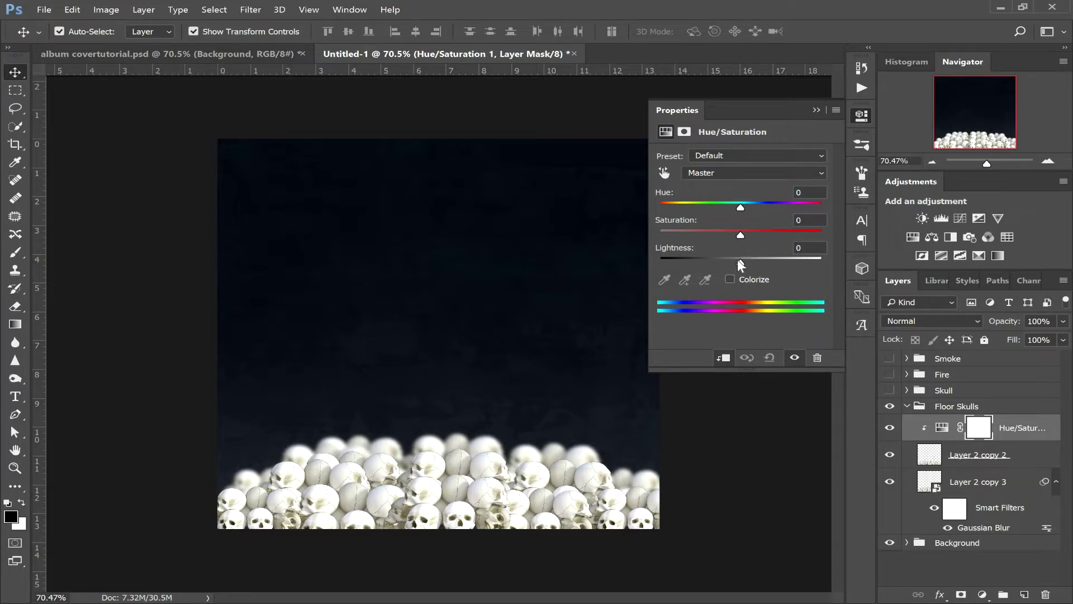
- Colorize the front skulls dark blue with hue 211, saturation 15 and lightness -67
left_click(729, 278)
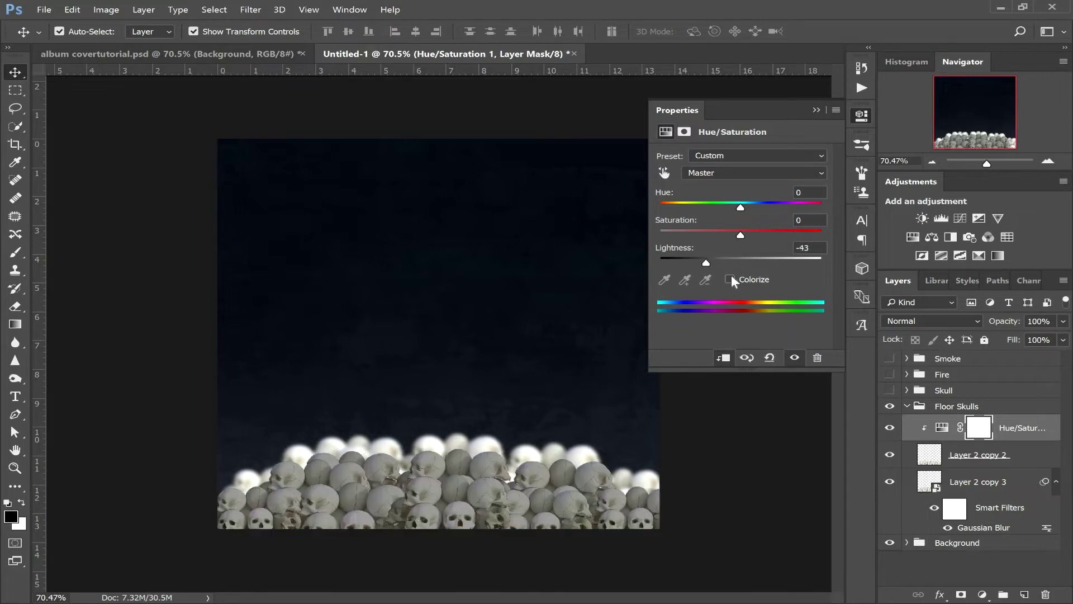
left_click_drag(739, 260, 690, 264)
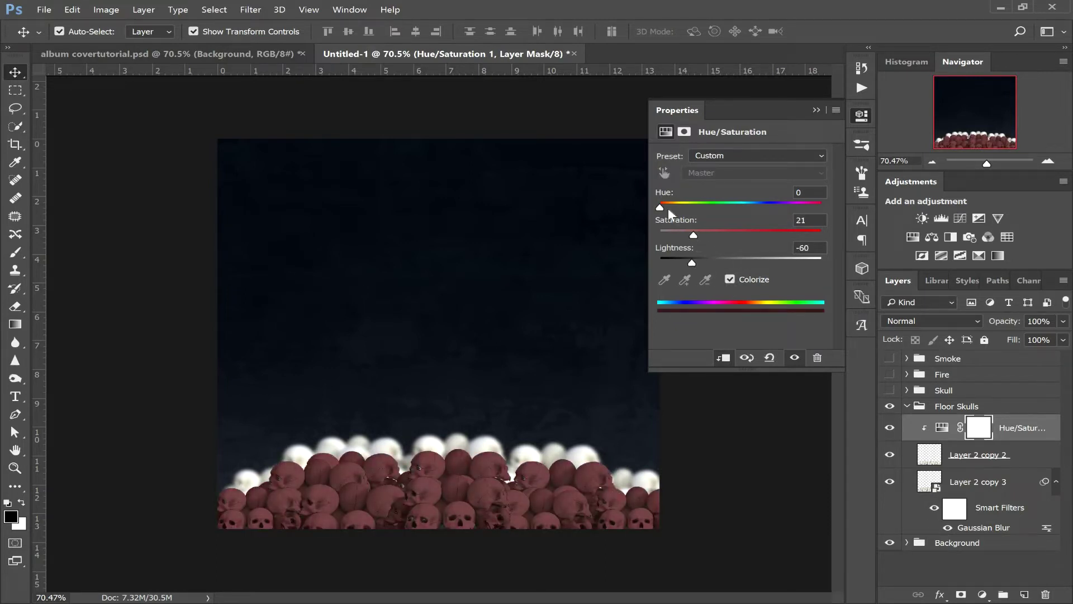
left_click_drag(674, 207, 753, 217)
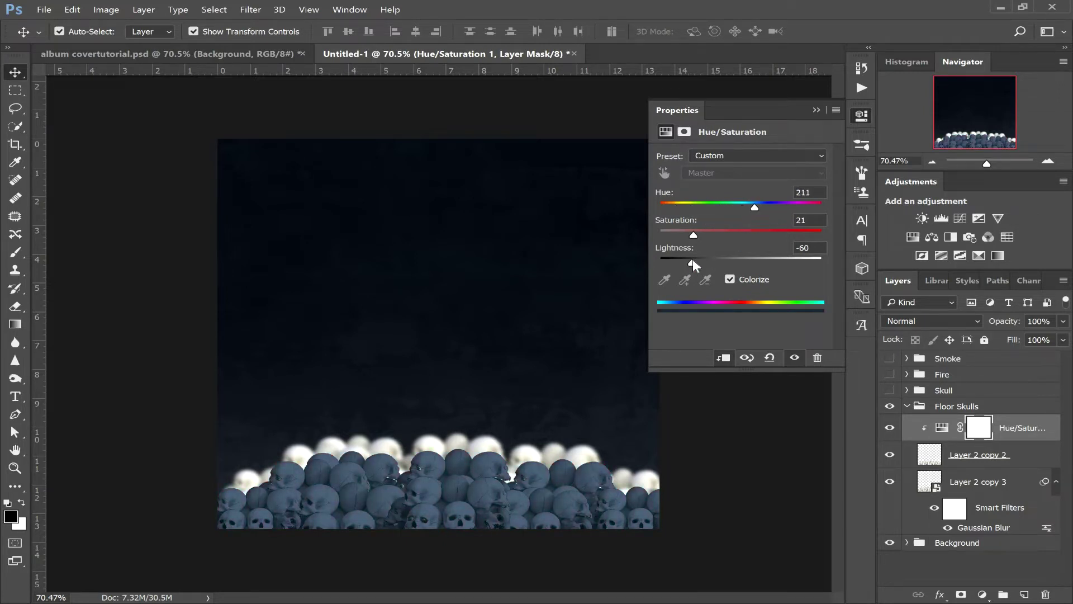
left_click_drag(687, 233, 695, 266)
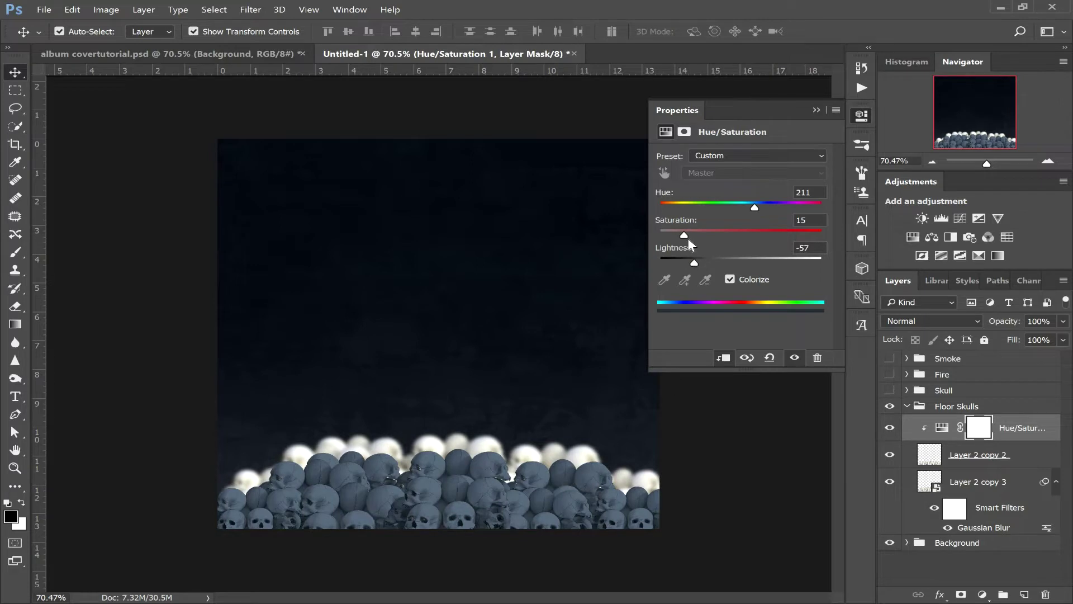
left_click_drag(683, 239, 685, 243)
left_click(684, 237)
mouse_move(686, 264)
left_mouse_down()
mouse_move(696, 266)
mouse_move(685, 269)
left_mouse_up()
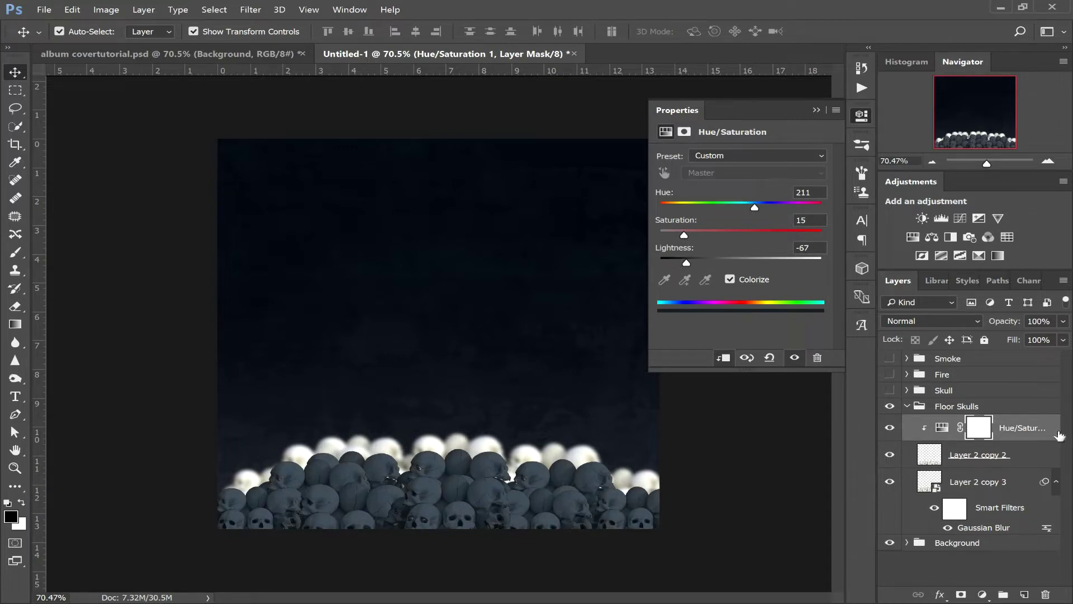
- Duplicate the Hue/Saturation adjustment, place the copy above the blurred rear heap, and clip it to that layer
left_click_drag(1043, 426, 1025, 594)
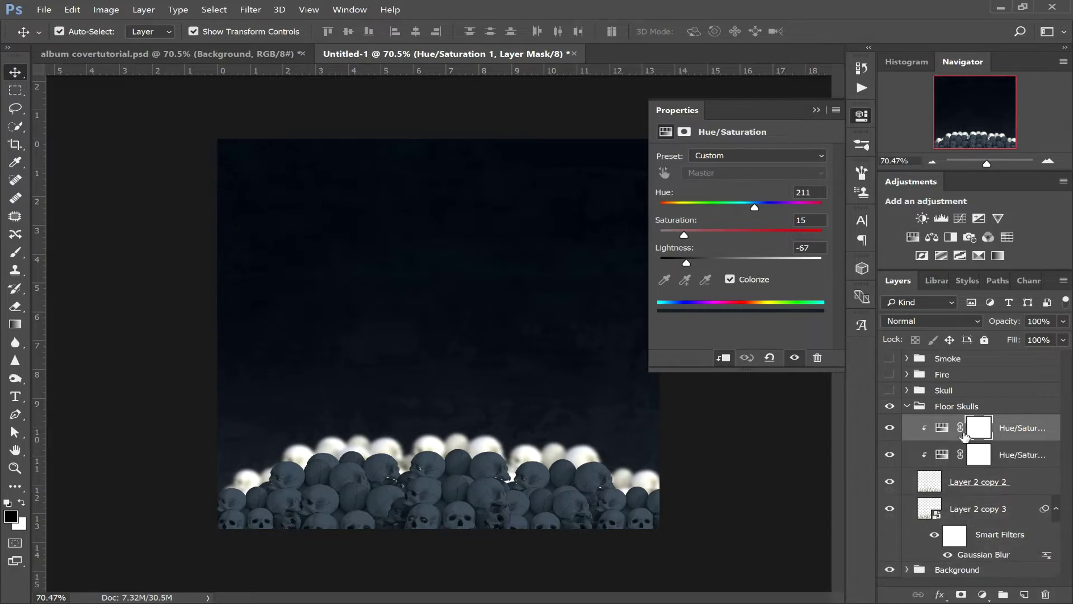
left_click_drag(998, 434, 1018, 494)
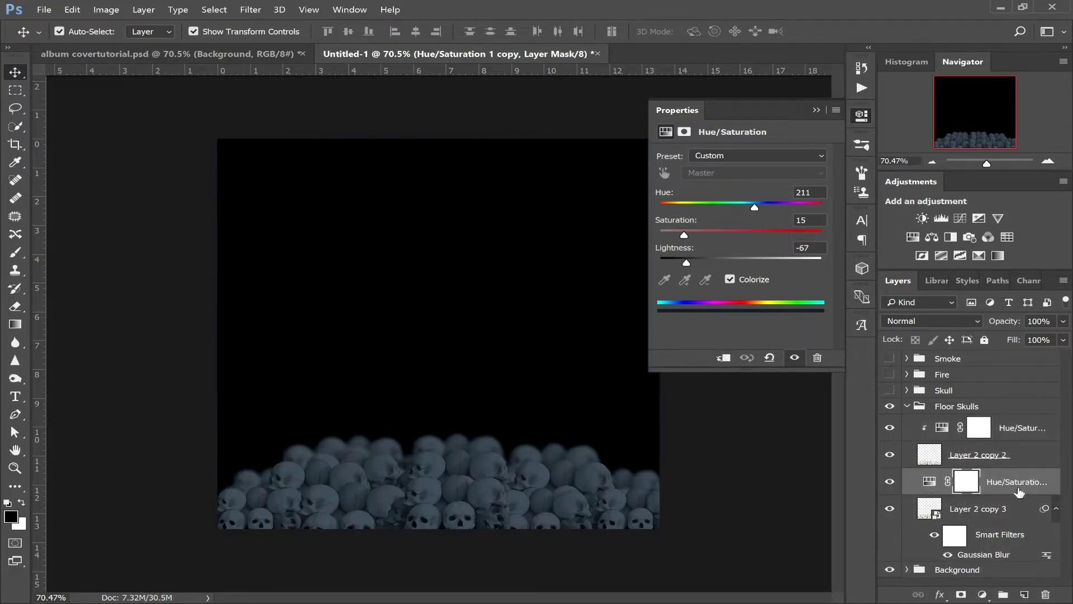
right_click(1009, 485)
left_click(779, 331)
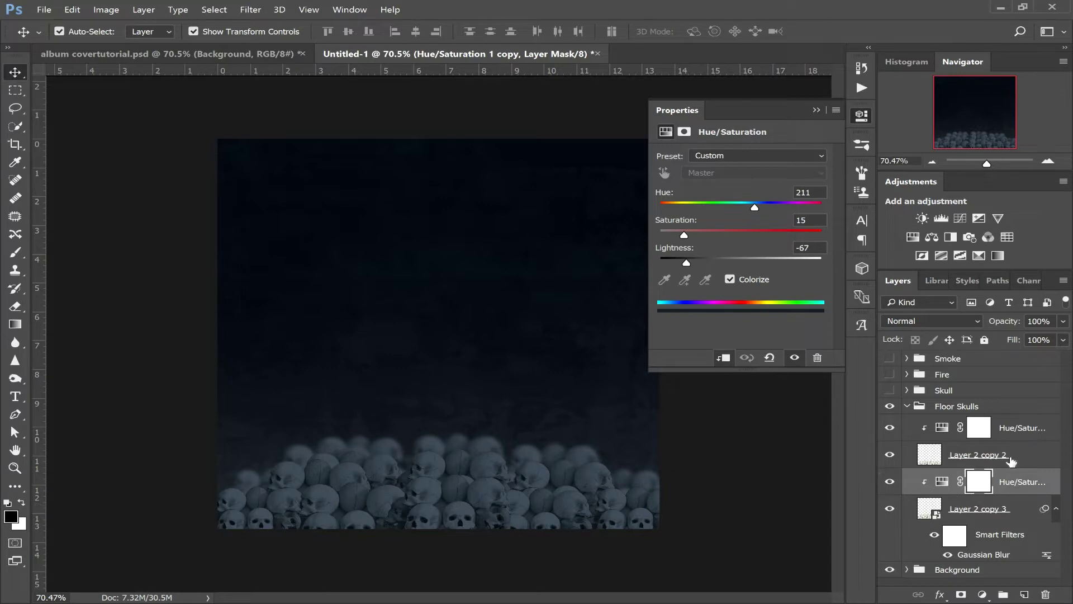
left_click(1006, 428)
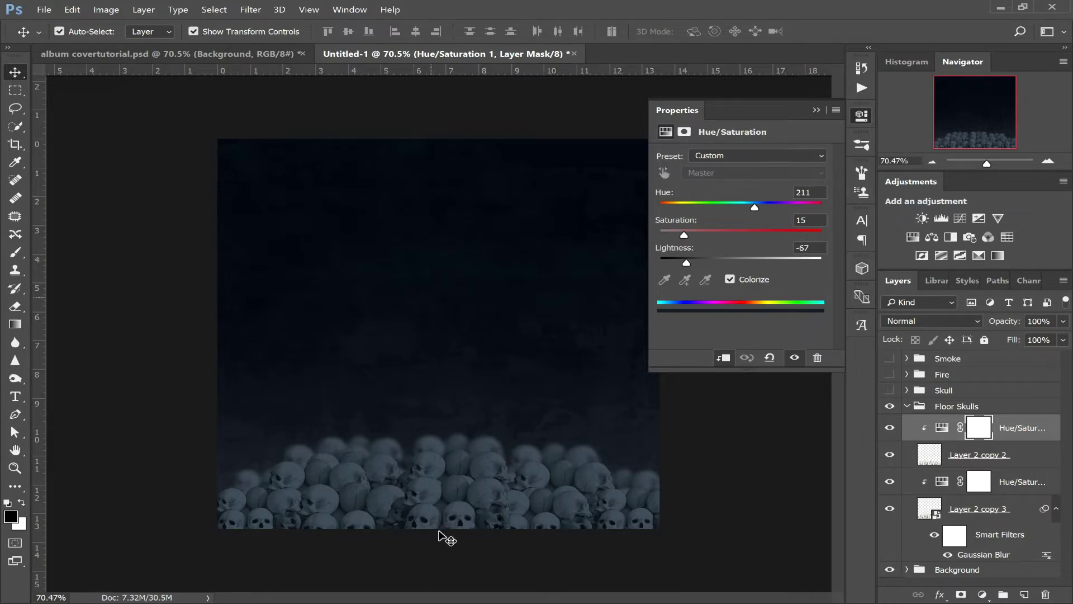
- Collapse the Floor Skulls group, then make the Skull group visible and expand it with only the cow skull photo shown
left_click(911, 413)
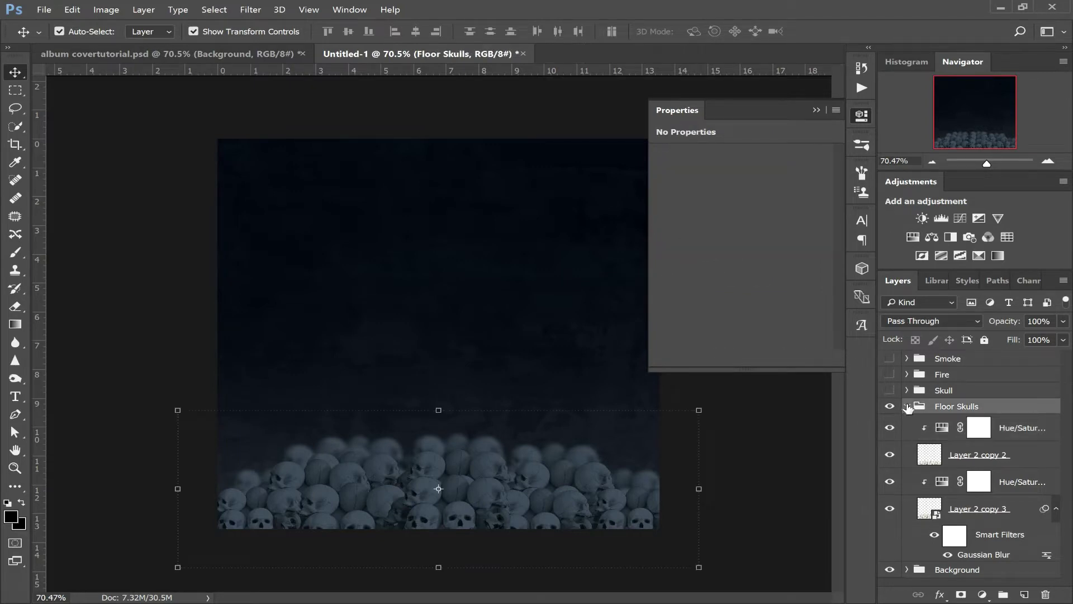
left_click(906, 406)
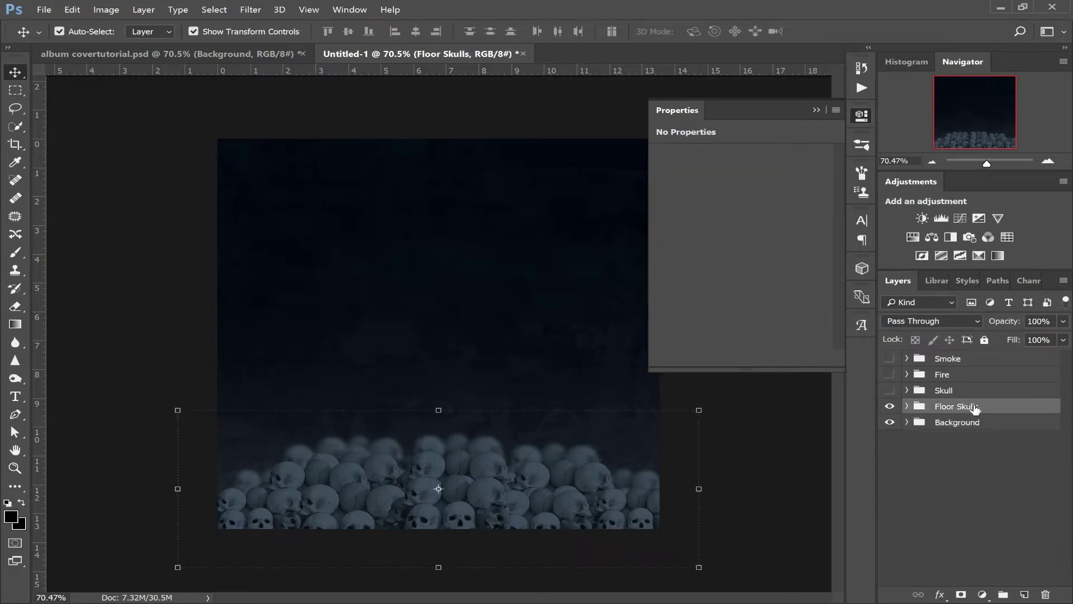
left_click(889, 390)
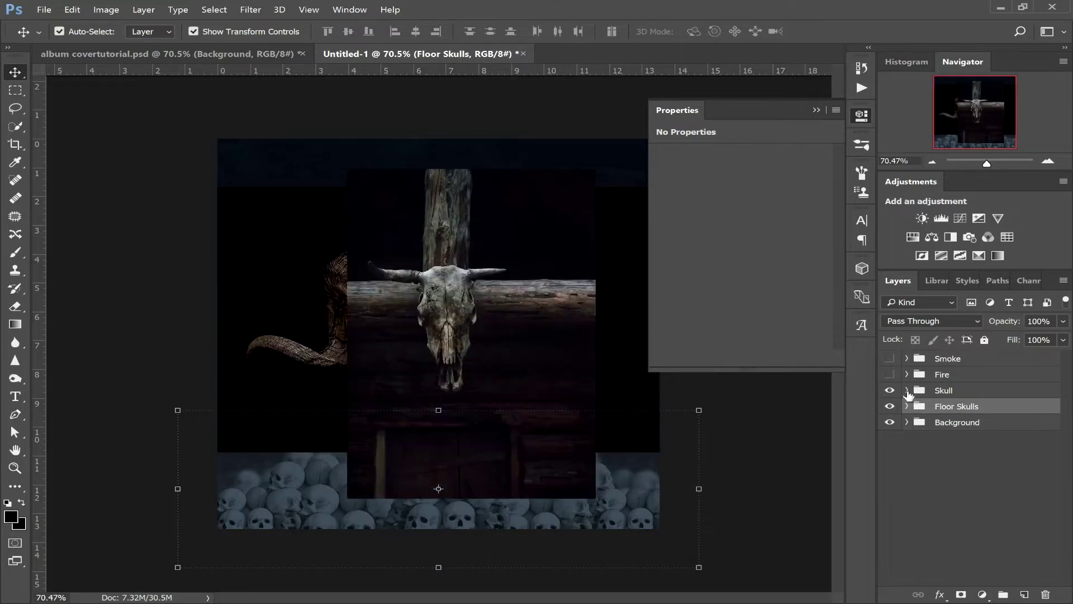
left_click(906, 391)
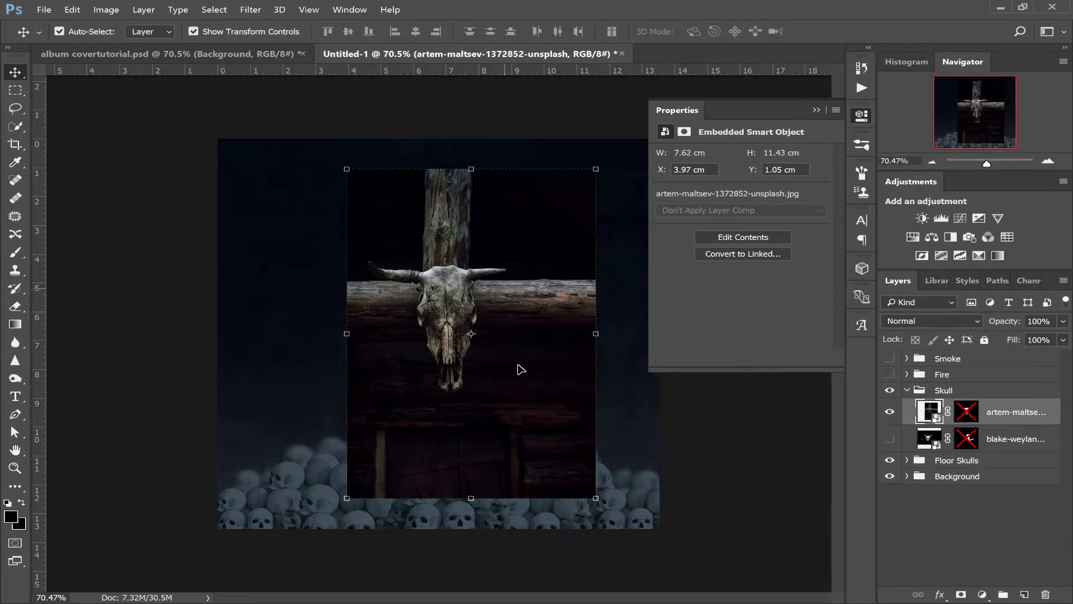
- Trace a Pen path from the cow skull's jaw tip up along the right edge of its snout
key("p")
left_click_drag(987, 163, 991, 162)
mouse_move(992, 125)
left_mouse_down()
mouse_move(996, 137)
mouse_move(981, 114)
left_mouse_up()
left_click_drag(990, 164, 1009, 163)
mouse_move(983, 114)
left_mouse_down()
mouse_move(978, 123)
mouse_move(989, 121)
left_mouse_up()
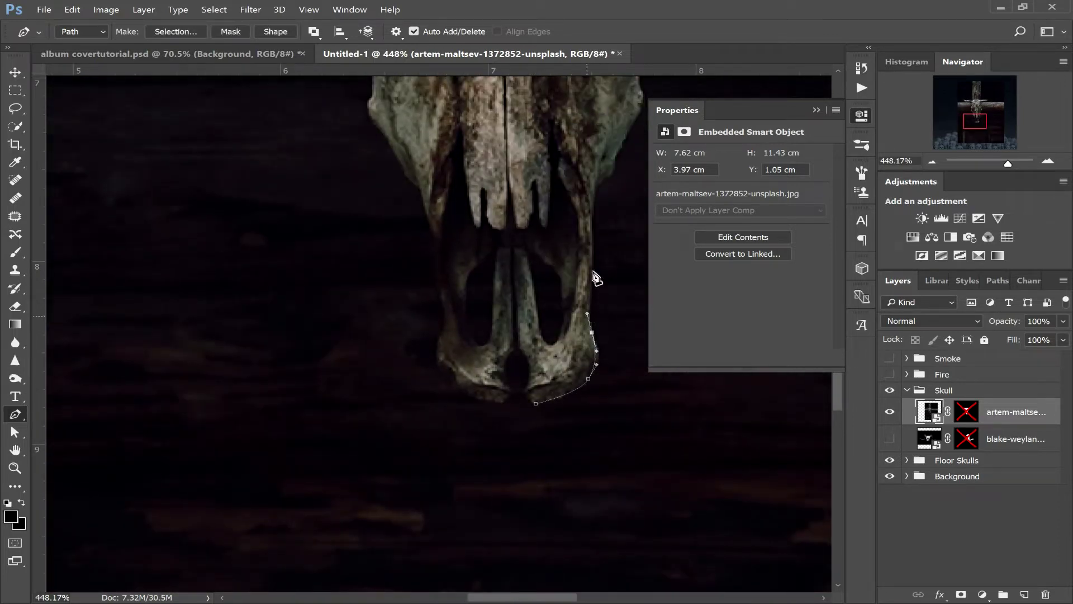
left_click_drag(590, 271, 590, 256)
left_click_drag(591, 197, 616, 166)
left_click_drag(978, 125, 982, 111)
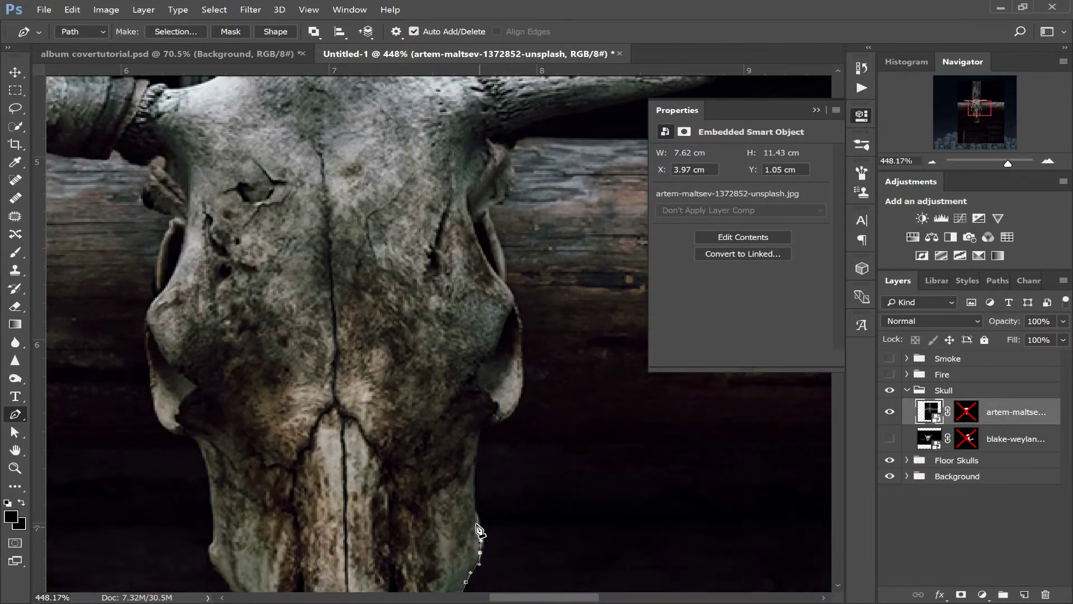
left_click_drag(1007, 166, 1003, 163)
left_click_drag(982, 110, 977, 117)
left_click_drag(630, 230, 560, 259)
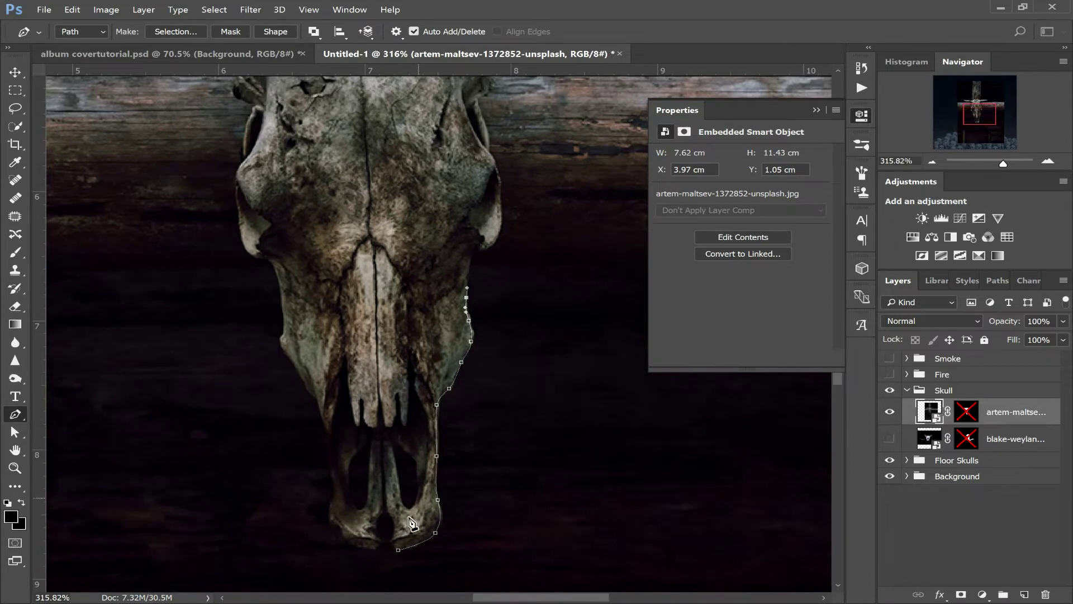
- Extend the Pen path to the far side of the jaw and convert it into a new anti-aliased selection with 0 px feather
left_click(340, 527)
left_click(340, 458)
left_click(176, 31)
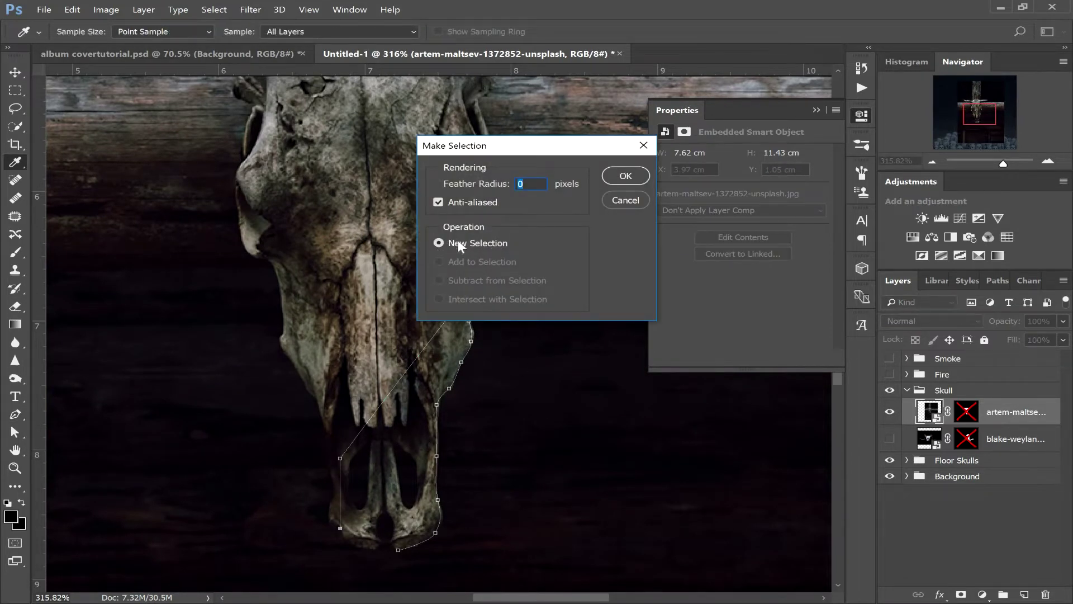
left_click(628, 176)
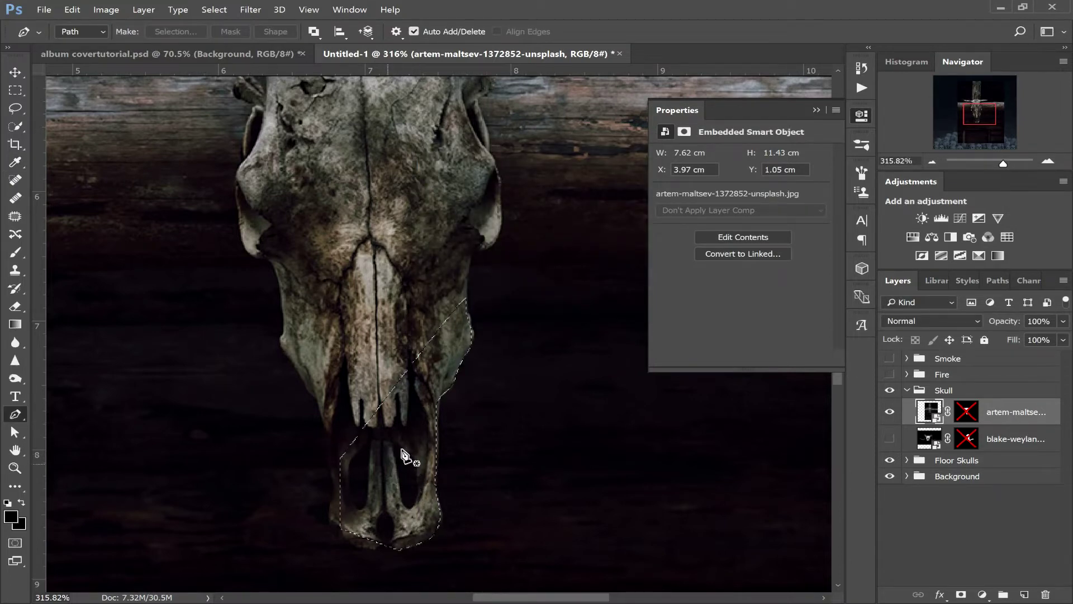
- Trace the right opening in the cow skull's jaw, subtract it from the selection with 0 px feather, and deselect
left_click(389, 443)
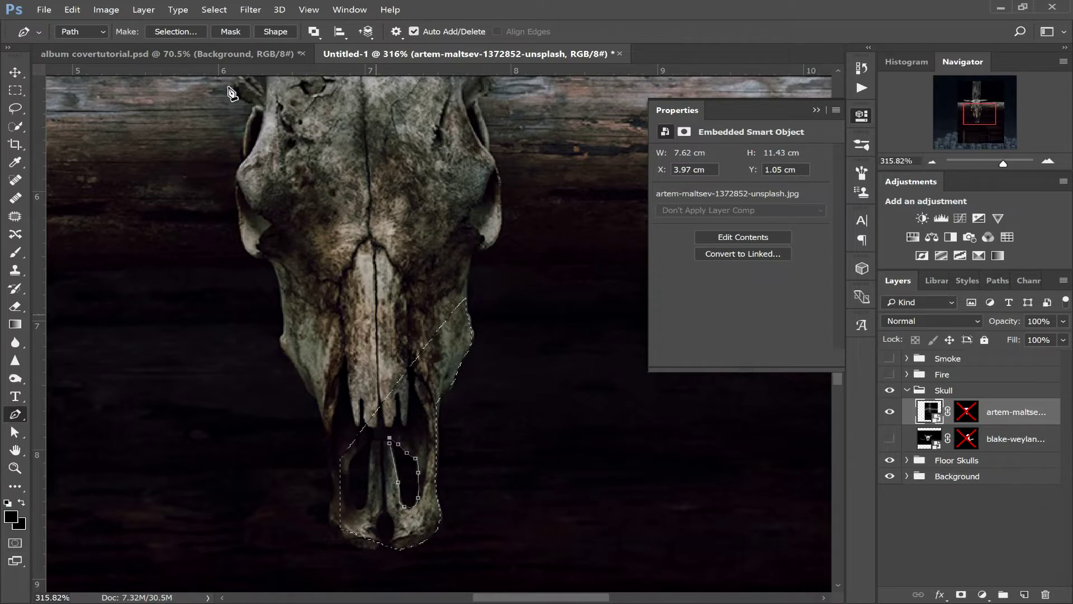
left_click(174, 32)
left_click(439, 281)
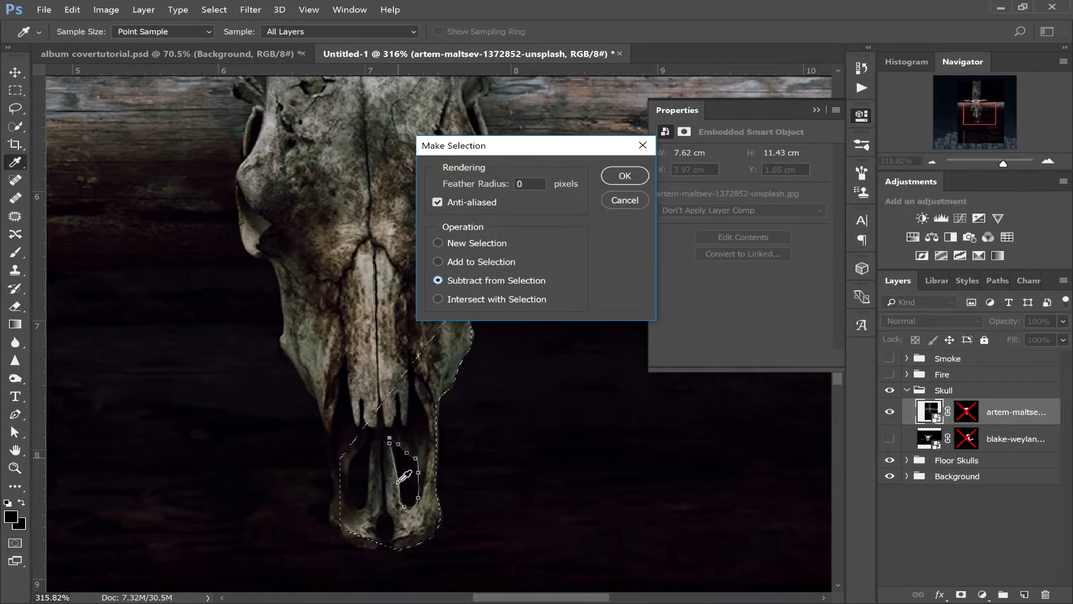
left_click(625, 175)
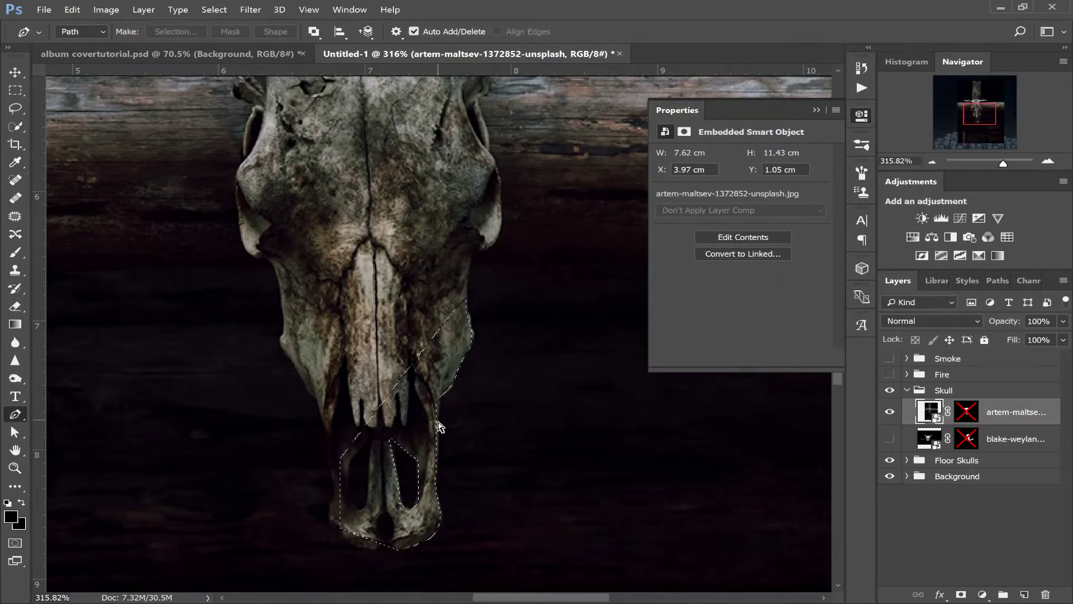
key("ctrl+d")
- Enable the cow skull layer's mask, then hide that layer and show the ram skull layer
left_click(966, 412, "shift")
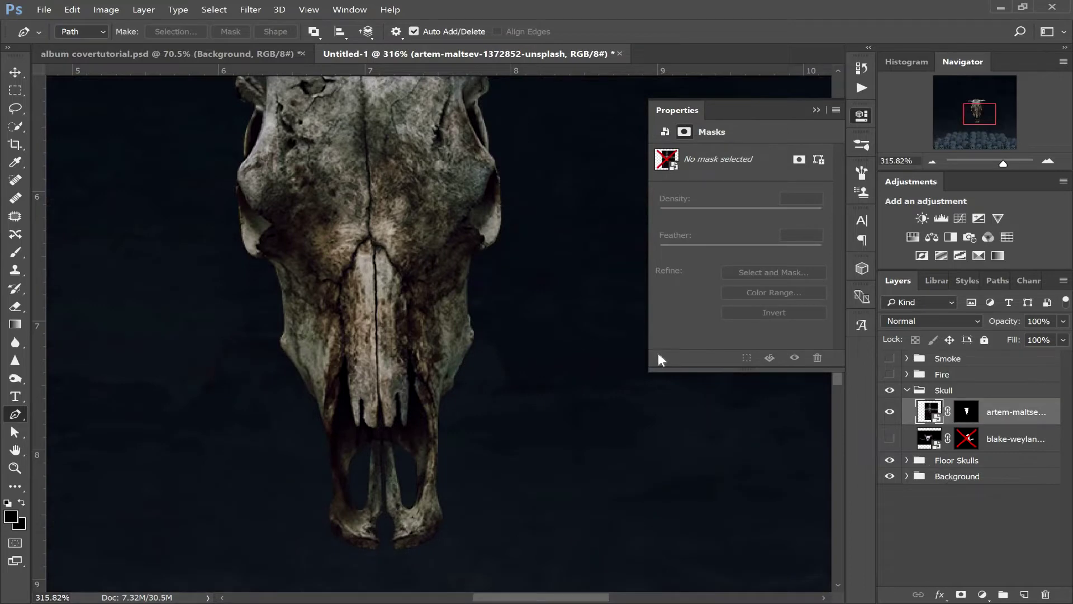
left_click_drag(1004, 164, 988, 160)
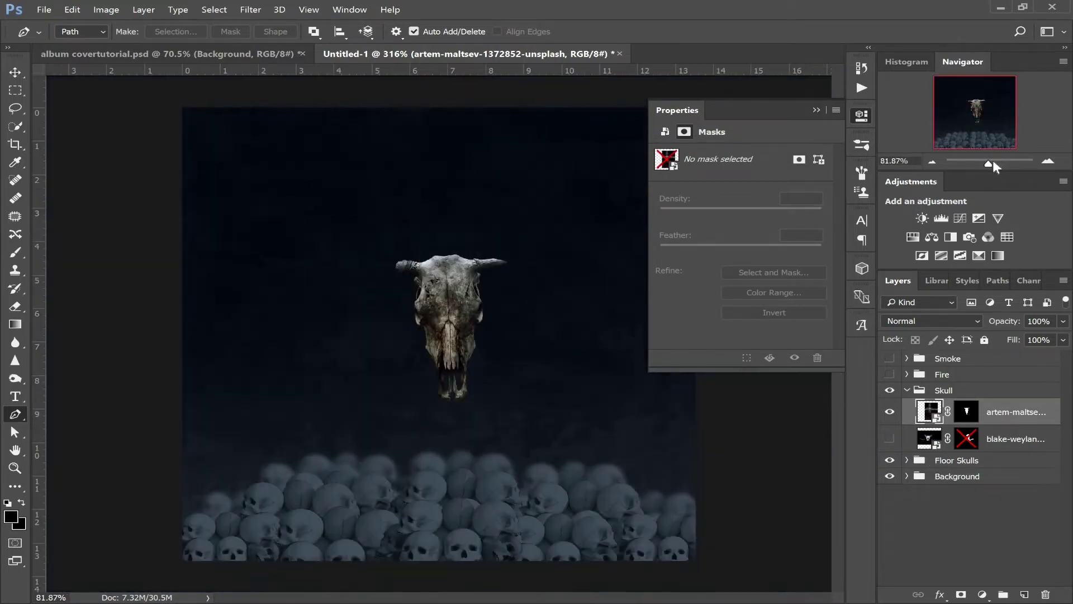
left_click(890, 412)
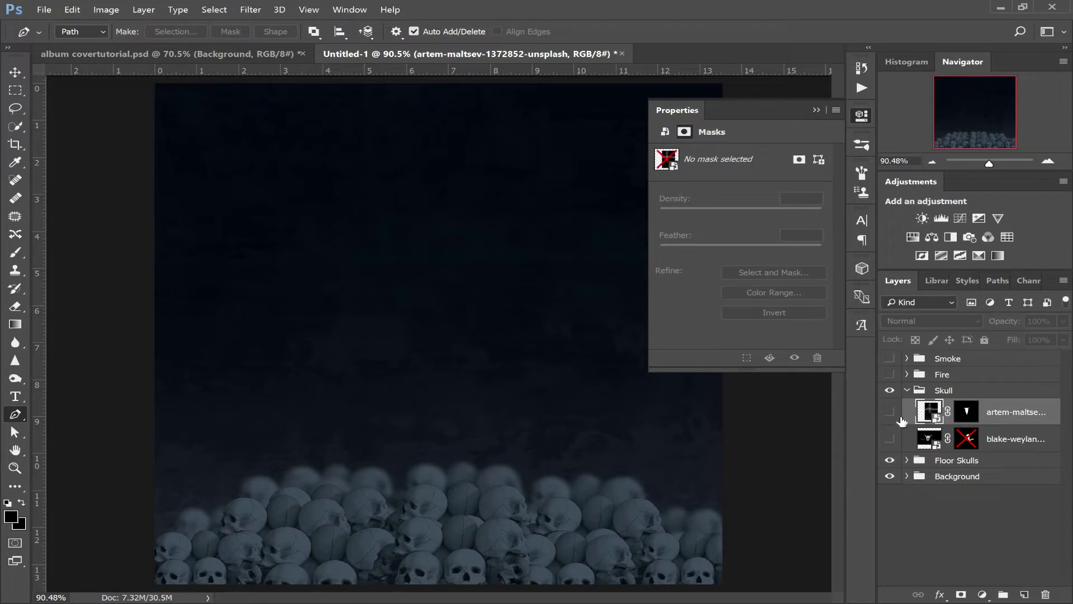
left_click(889, 441)
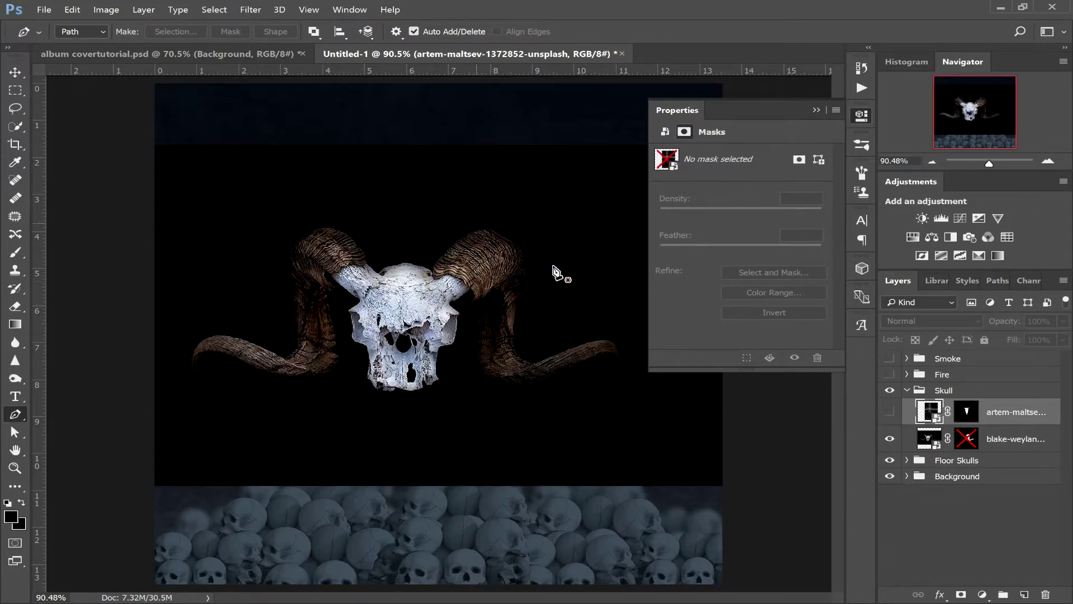
left_click(434, 270)
left_click(470, 232)
left_click(499, 237)
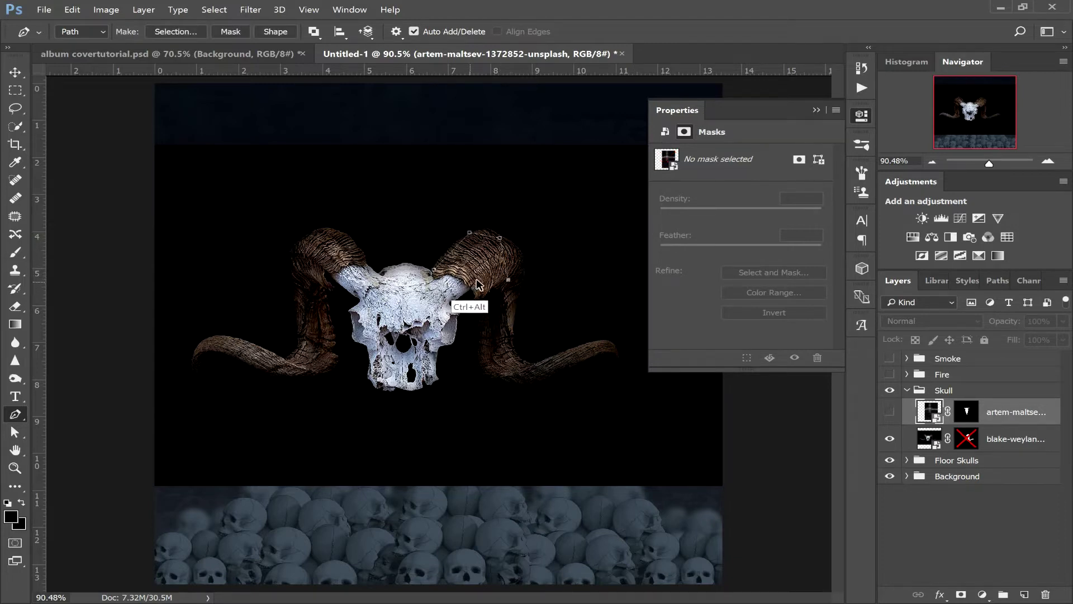
key("ctrl+alt+z")
key("ctrl+alt+z")
key("ctrl+alt+z")
key("ctrl+alt+z")
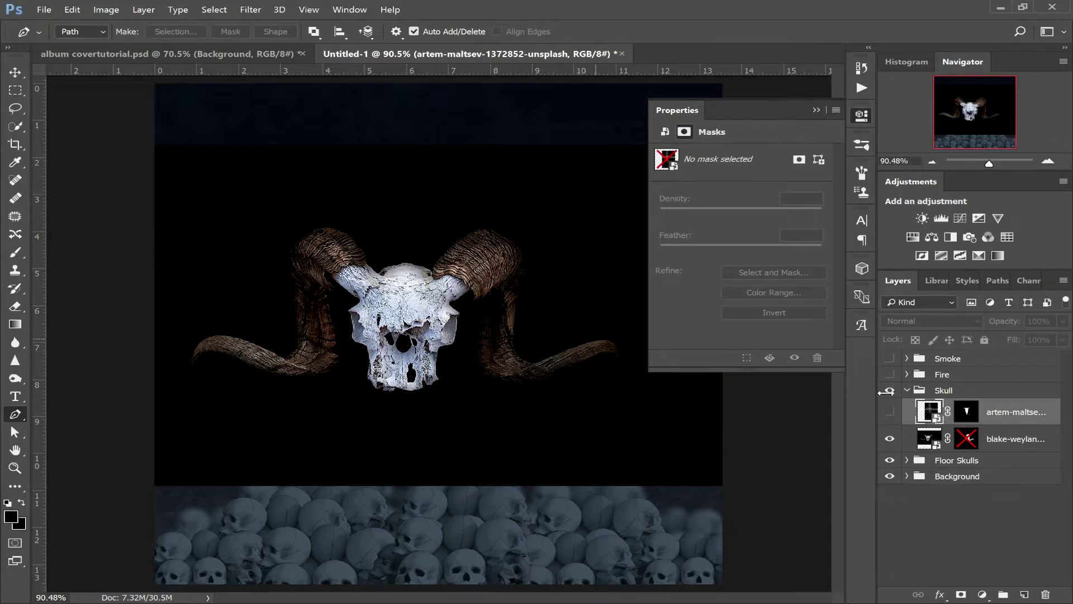
- Enable the ram skull's mask to isolate its right horn, show the cow skull, and stack the horn layer above it
left_click(968, 440, "shift")
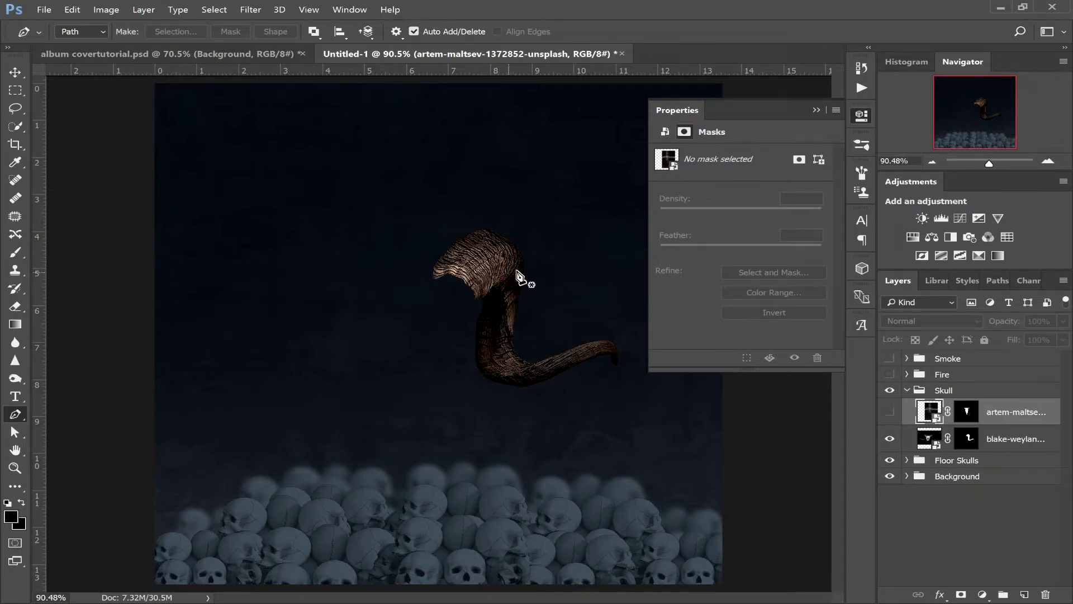
key("v")
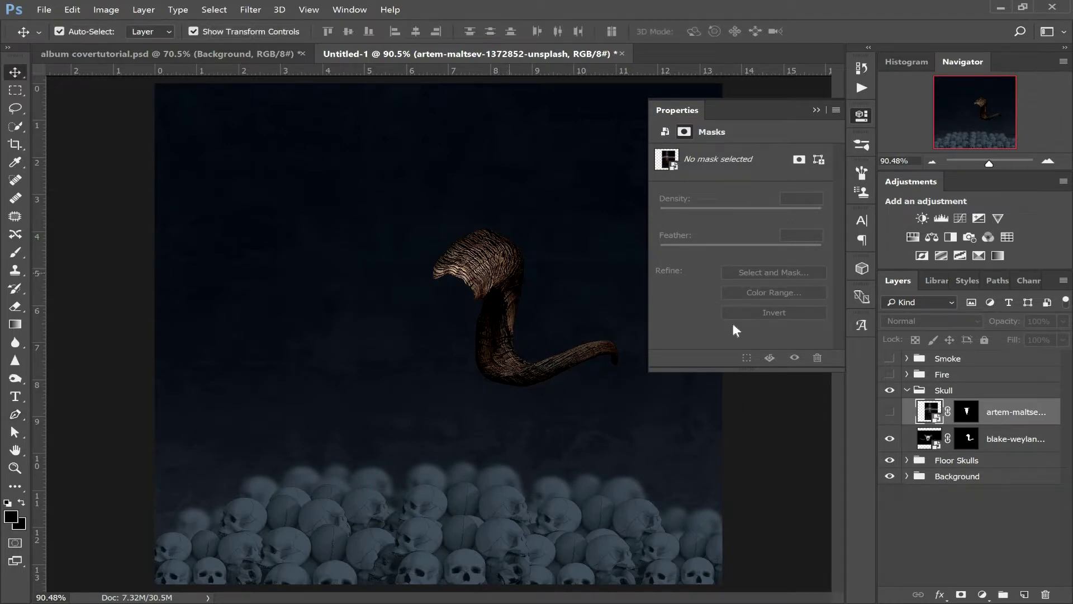
left_click(890, 412)
left_click_drag(1037, 447, 1021, 404)
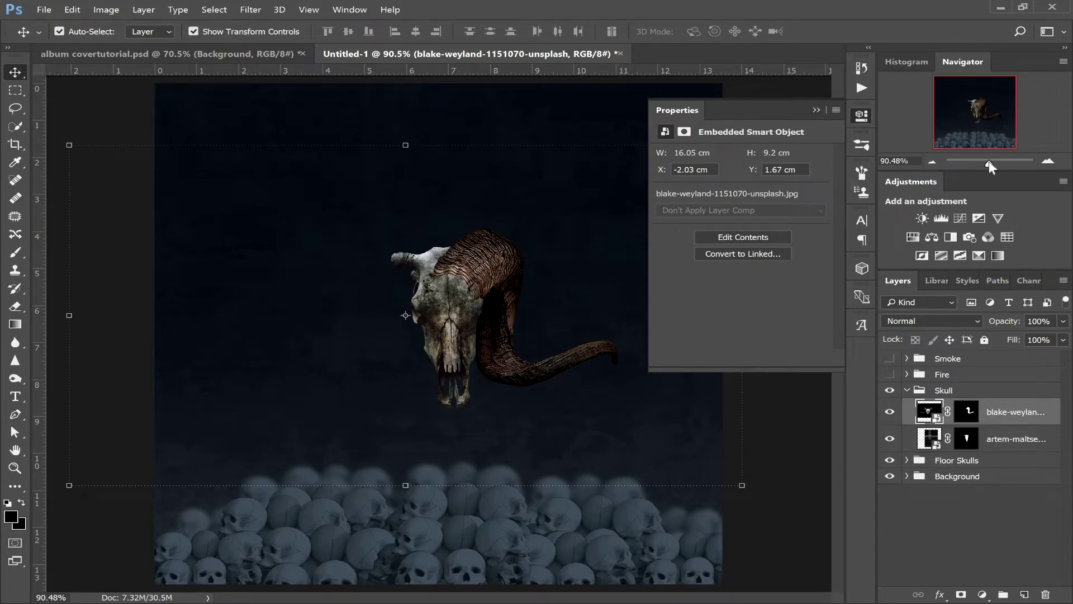
- Inspect the ram horn and the cow skull together and separately, leaving the horn layer hidden
left_click_drag(988, 163, 995, 163)
left_click_drag(987, 113, 997, 106)
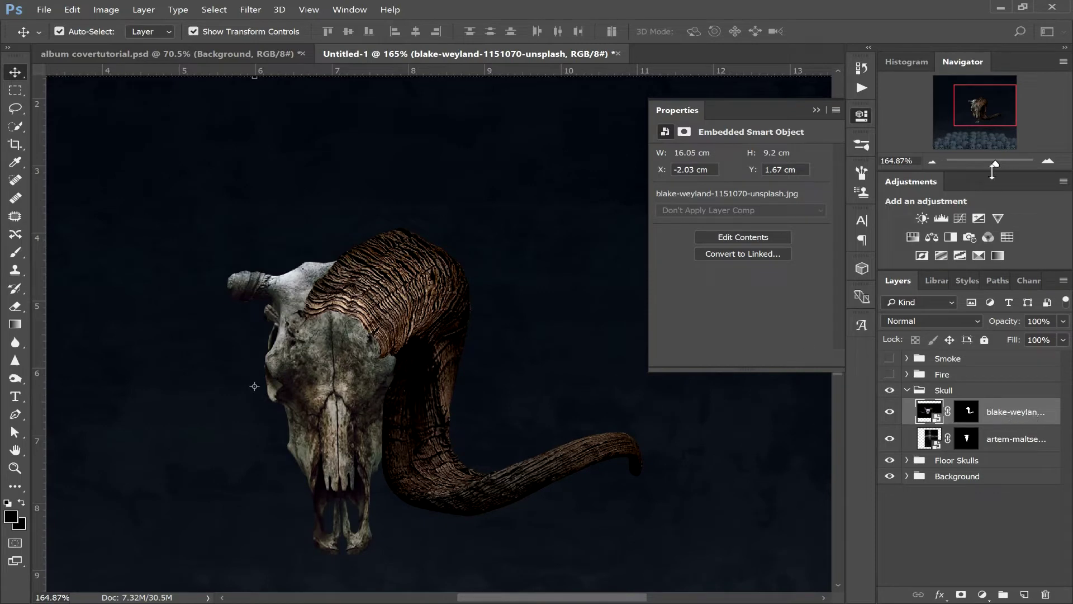
left_click_drag(994, 162, 988, 162)
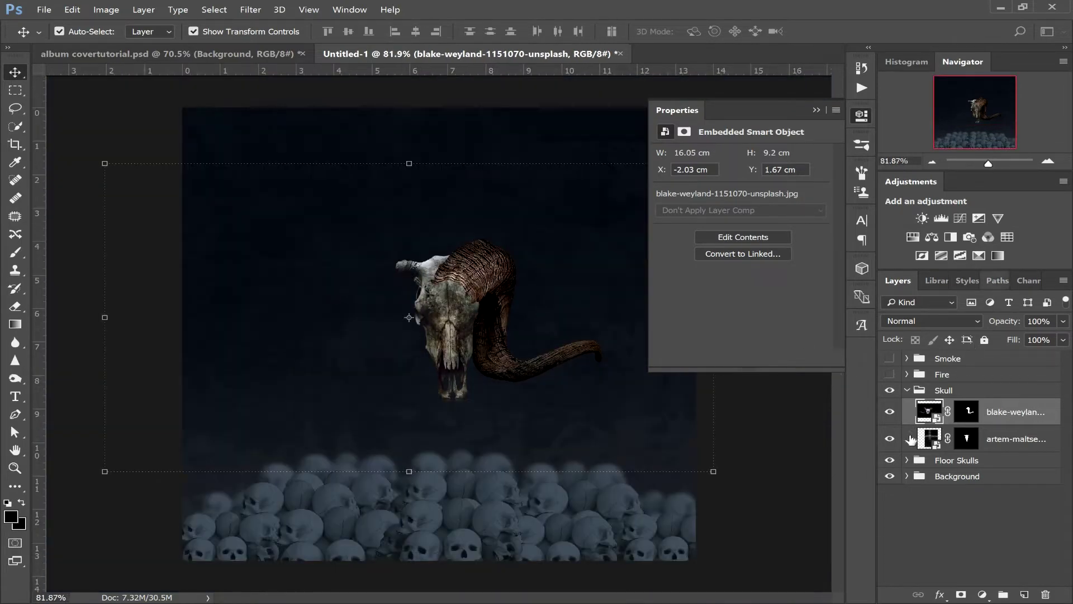
left_click(890, 438)
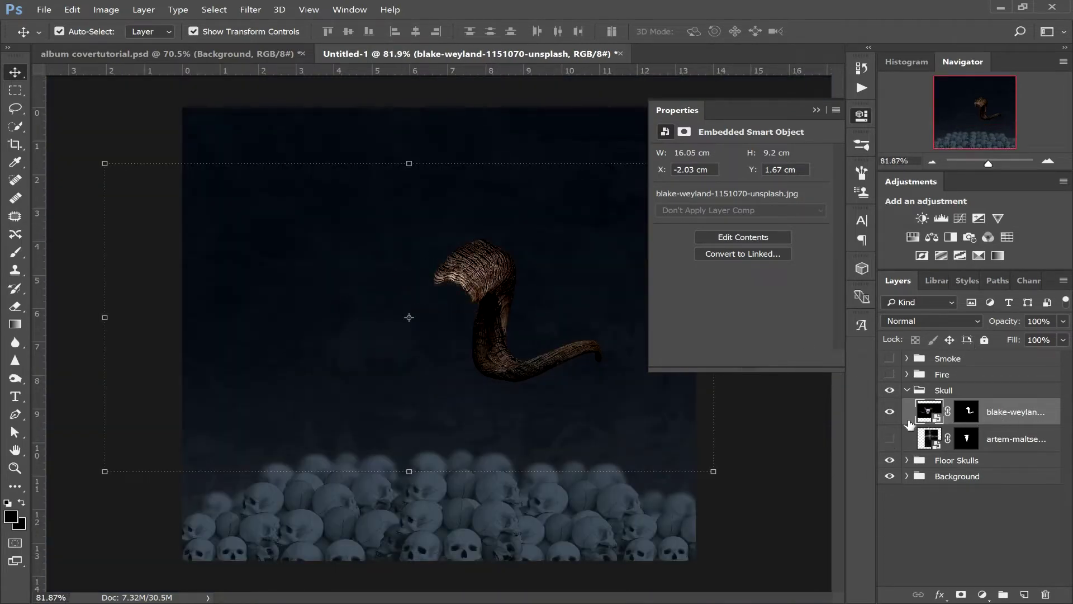
left_click(889, 411)
left_click(890, 438)
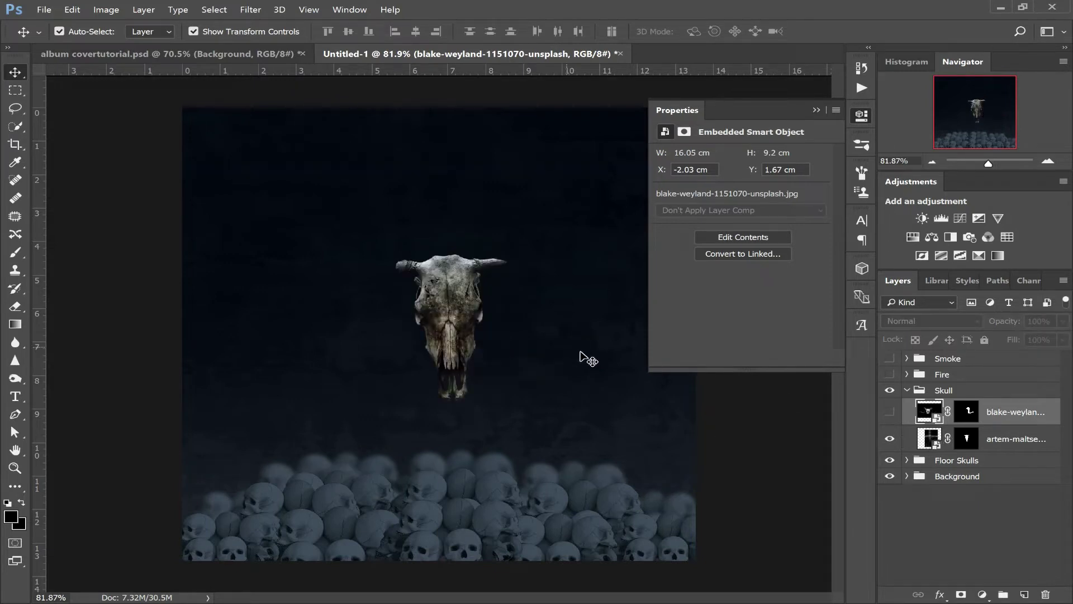
key("w")
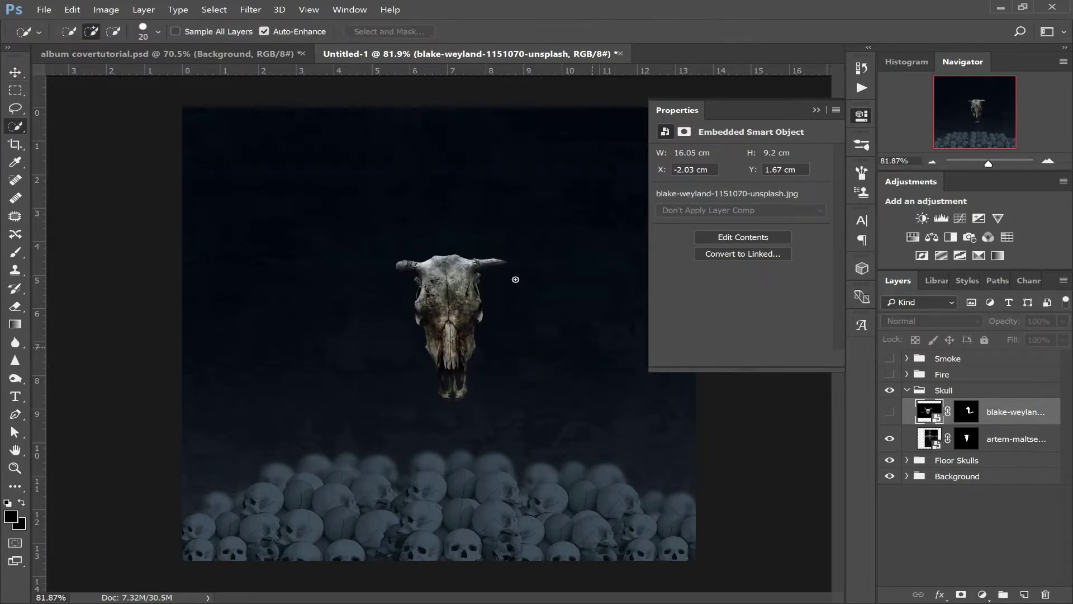
left_click(890, 414)
left_click(890, 415)
- Select the cow skull layer and move the skull up and slightly left to the centre of the canvas
left_click(927, 438)
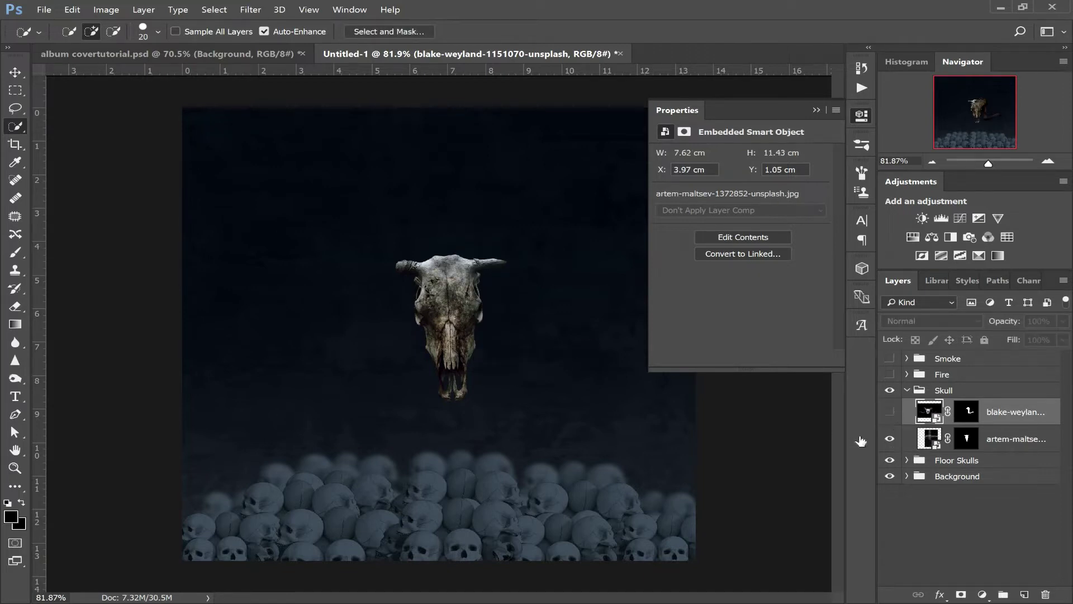
key("v")
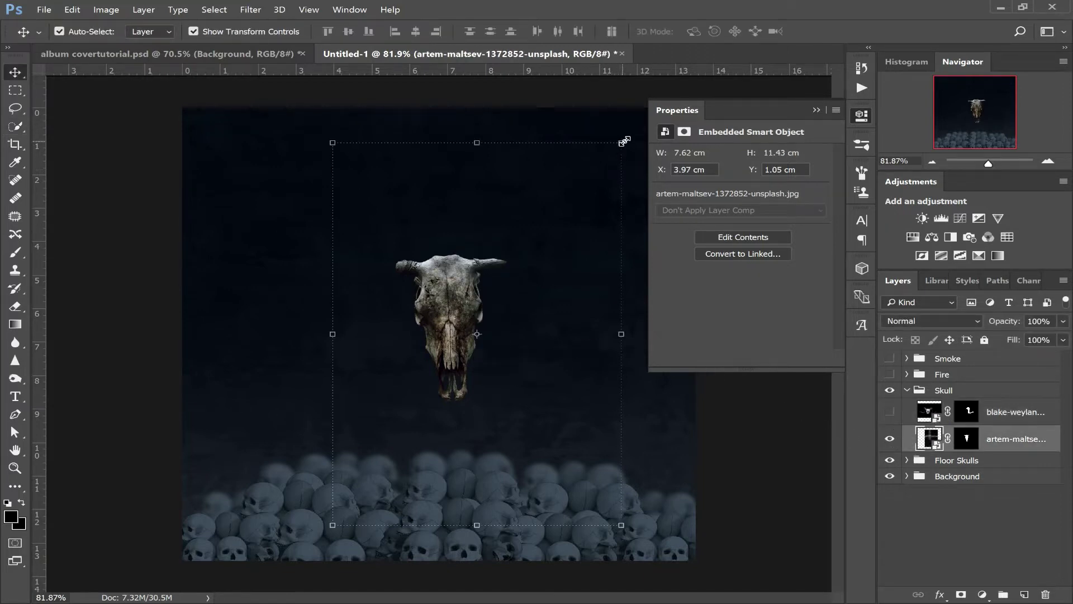
key("ctrl+t")
left_click_drag(474, 298, 462, 263)
left_click(816, 110)
left_click(740, 32)
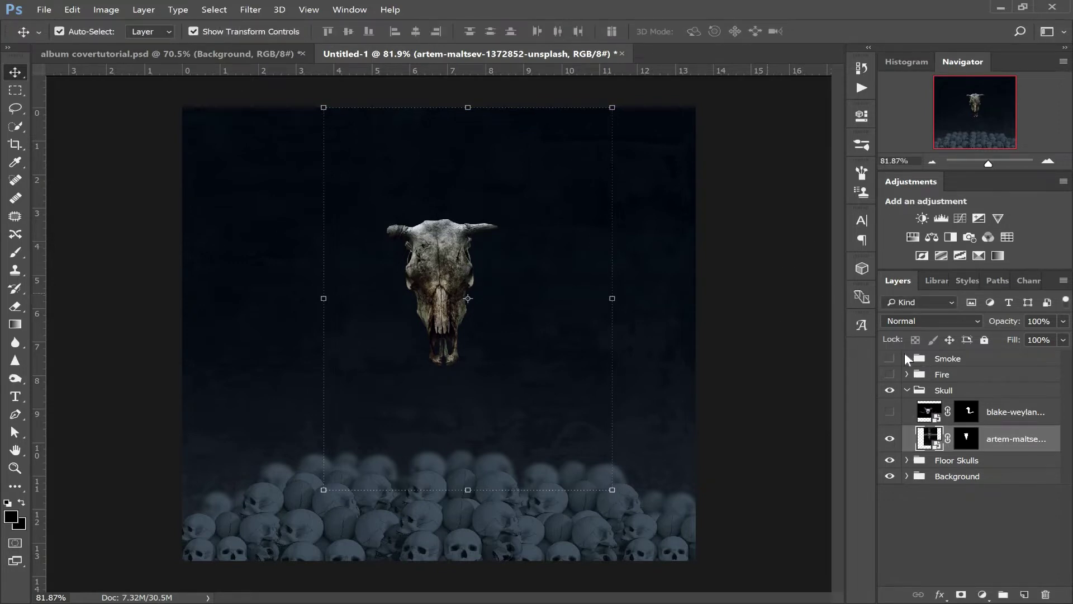
- Show the ram horn layer, rasterize it, and apply its layer mask
left_click(929, 412)
left_click_drag(987, 160, 994, 161)
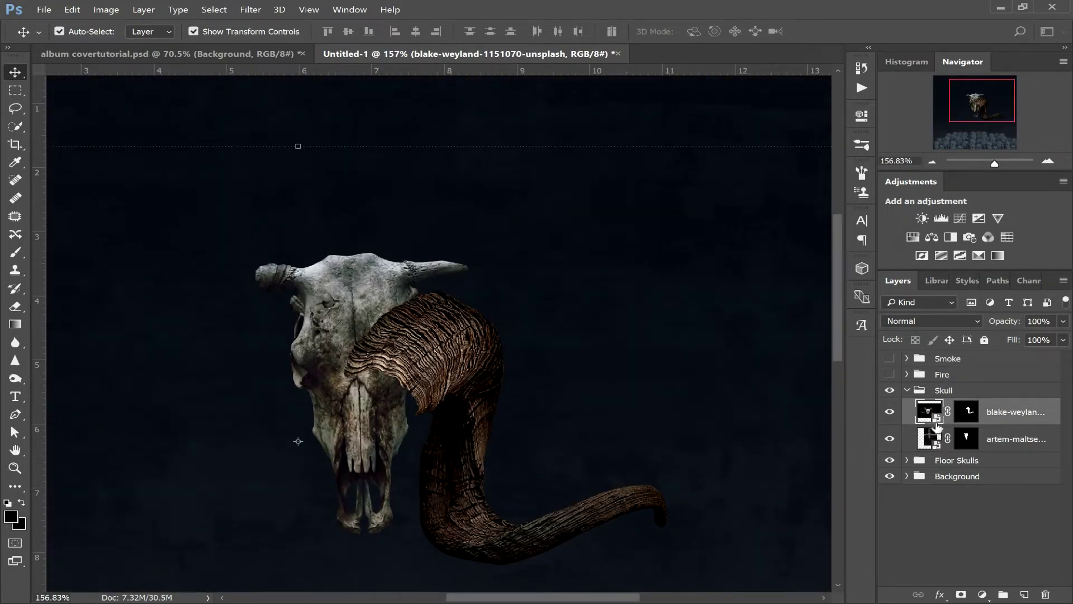
right_click(1016, 417)
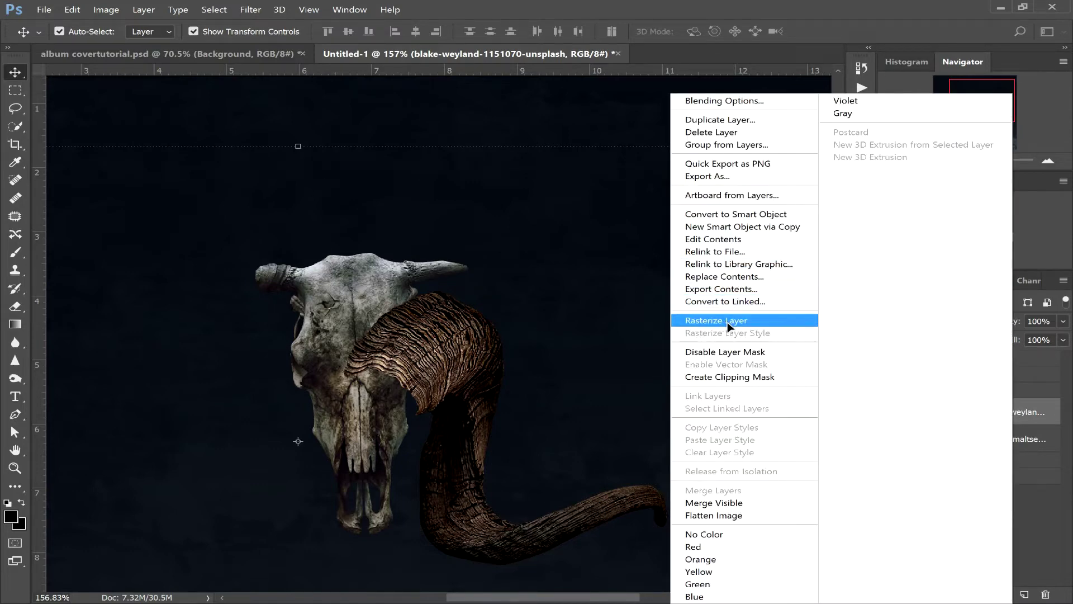
left_click(727, 322)
right_click(967, 419)
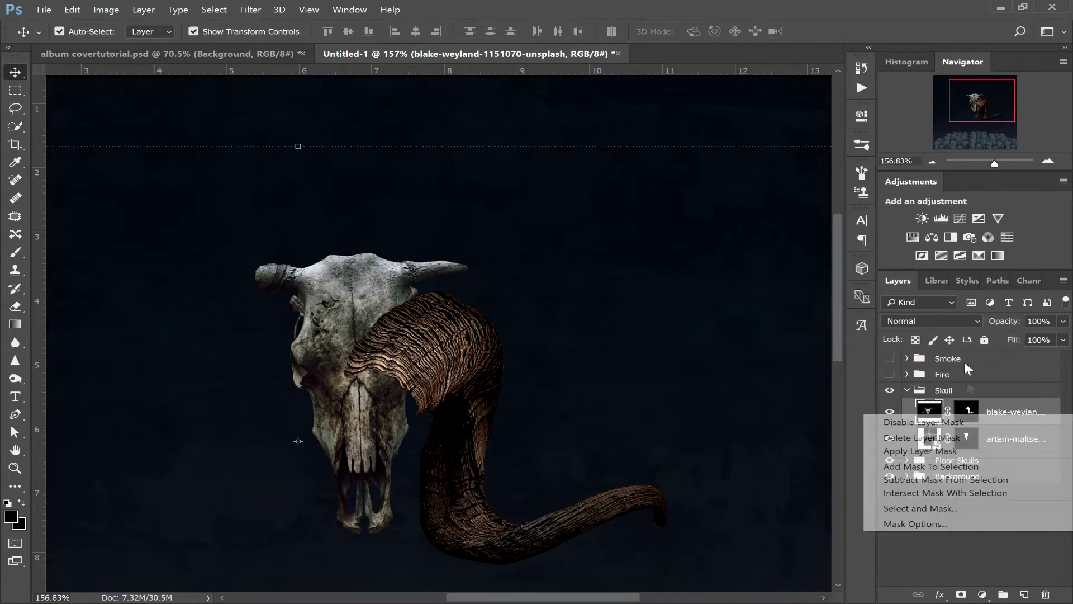
left_click(917, 450)
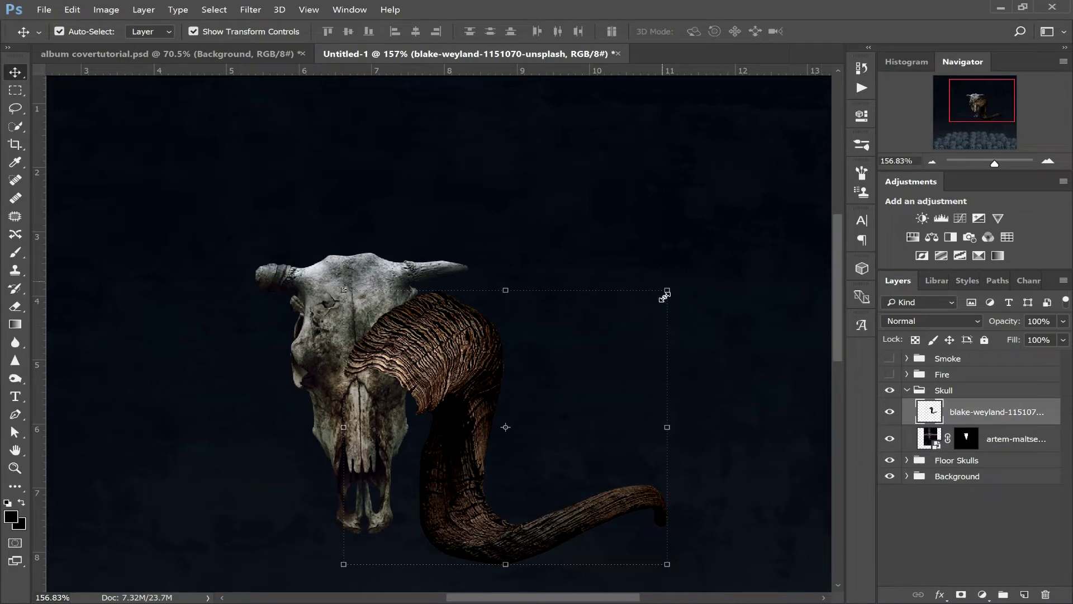
- Free Transform the ram horn to about 69% size, rotate it about 9°, and place it over the cow skull's right horn
key("ctrl+t")
left_click_drag(457, 345, 469, 253)
left_click_drag(653, 217, 553, 302)
left_click_drag(457, 336, 473, 267)
left_click_drag(623, 257, 622, 281)
left_click_drag(454, 282, 455, 305)
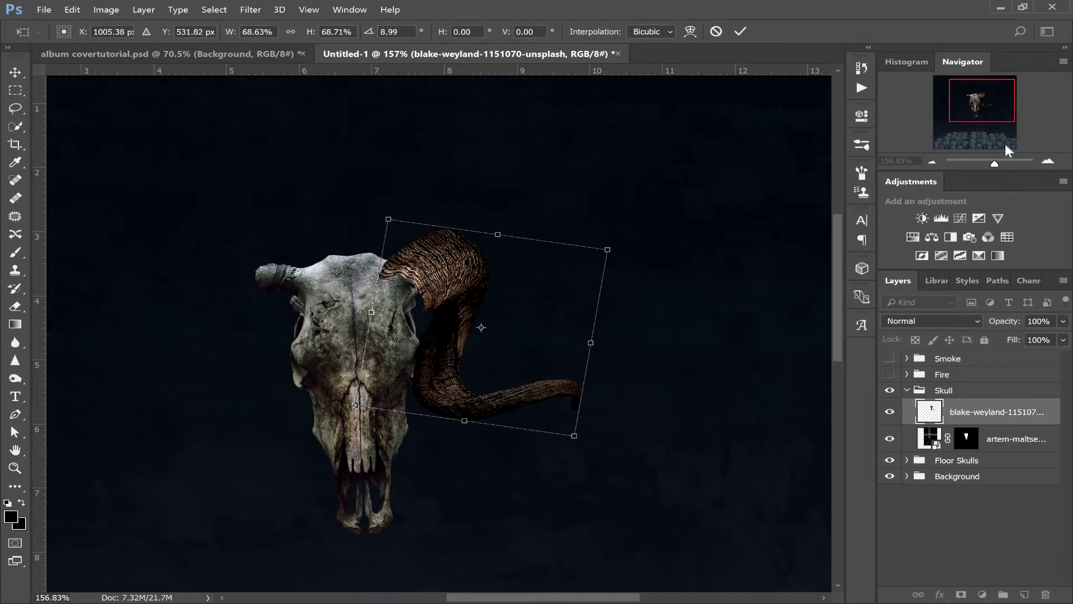
- Warp the ram horn so its base hugs the skull's upper right edge and its inner curve bends slightly outward
left_click_drag(994, 163, 1000, 163)
left_click_drag(992, 99, 994, 99)
right_click(439, 248)
left_click(477, 334)
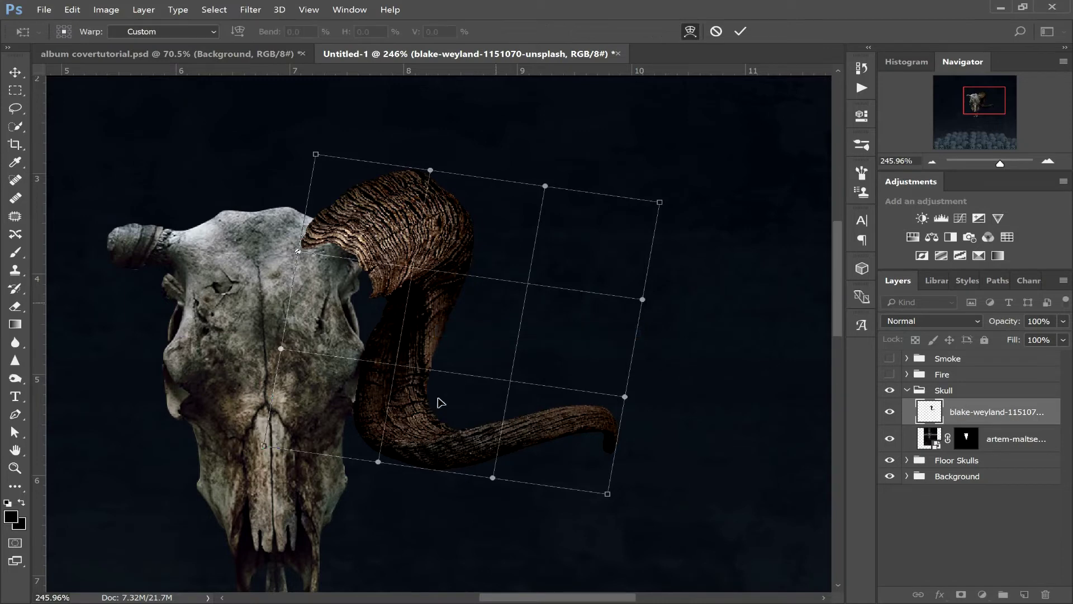
left_click_drag(429, 406, 448, 412)
left_click_drag(319, 236, 312, 226)
left_click_drag(381, 277, 366, 281)
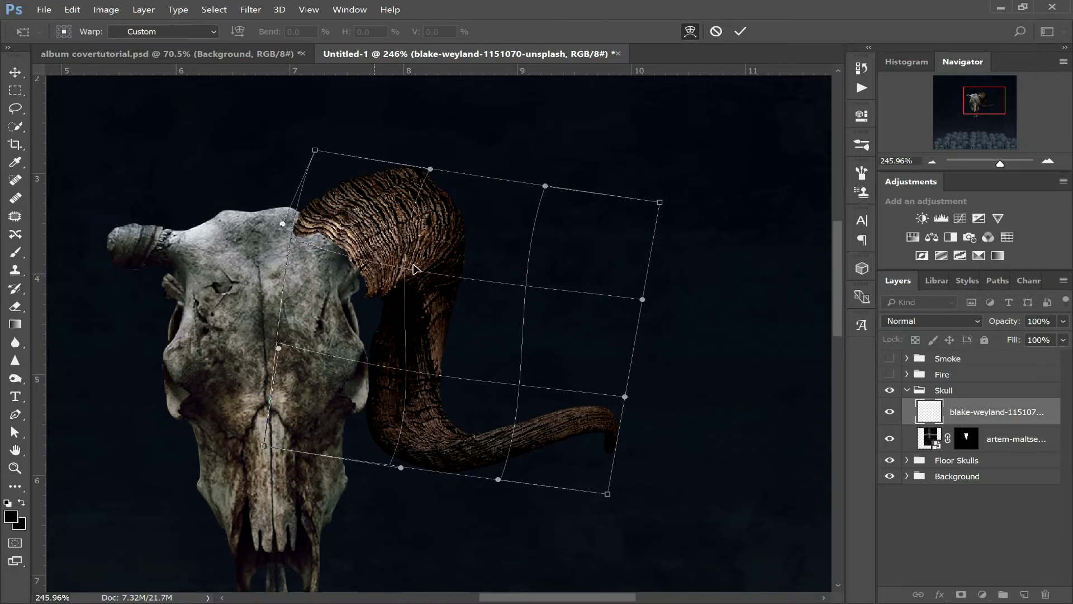
- Return to Free Transform and shift the warped horn slightly left against the skull
right_click(413, 269)
left_click(485, 277)
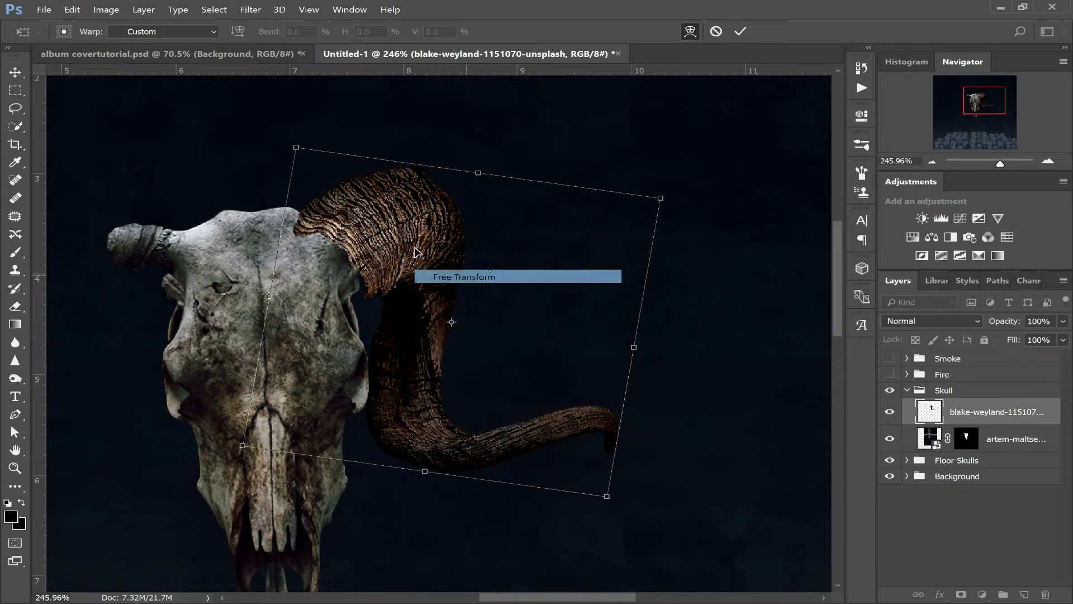
left_click_drag(424, 239, 402, 252)
left_click_drag(459, 408, 460, 408)
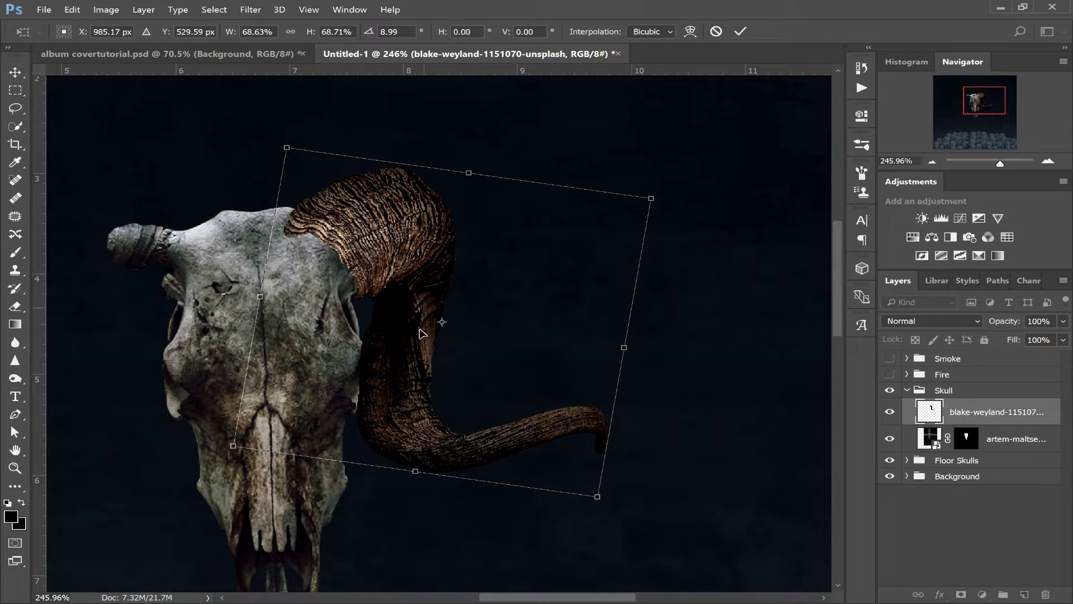
- Warp the horn again to fit its base closely over the skull's edge, and apply the transformation
right_click(411, 343)
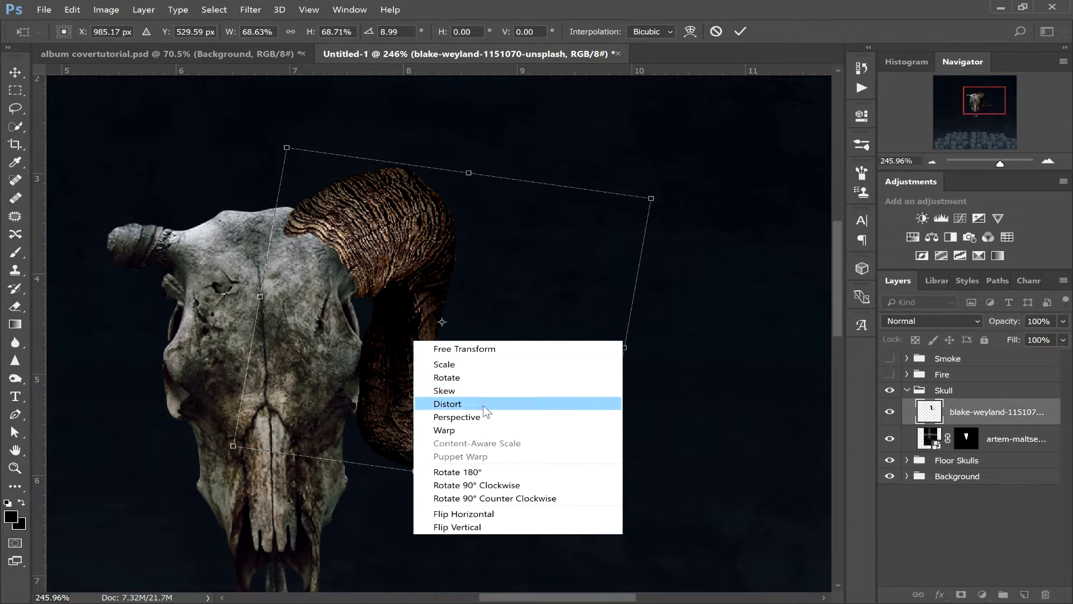
left_click(479, 434)
mouse_move(439, 403)
left_mouse_down()
mouse_move(431, 412)
mouse_move(432, 402)
left_mouse_up()
left_click_drag(369, 254, 358, 258)
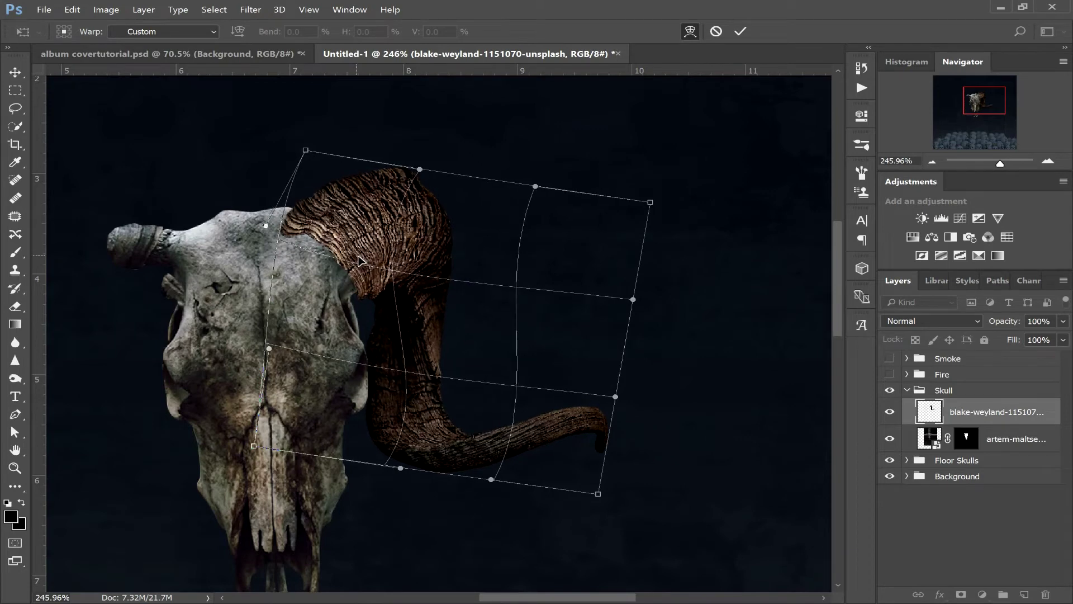
left_click(740, 31)
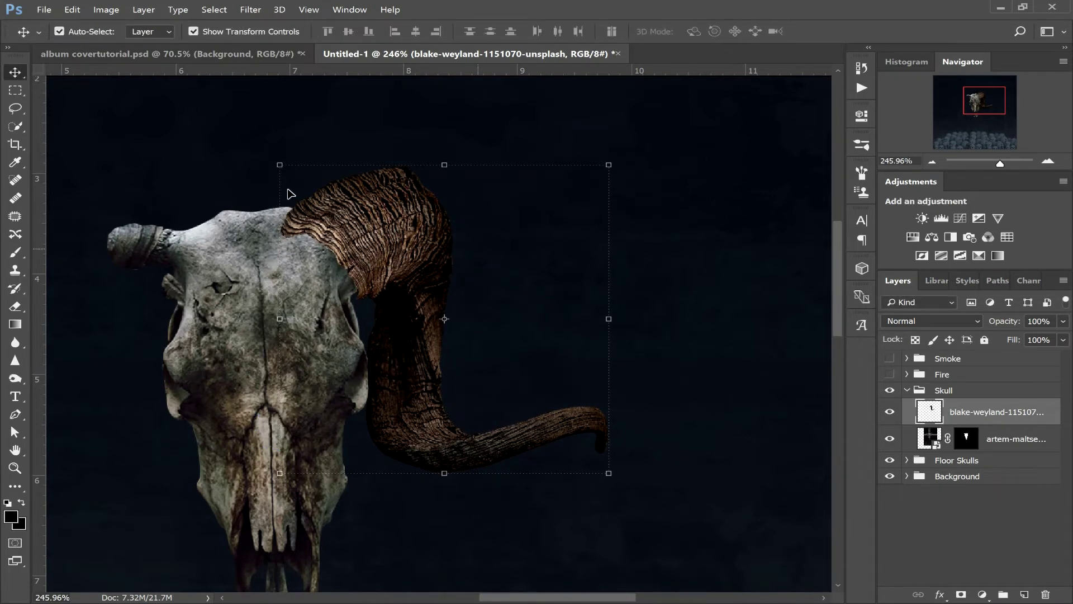
- Puppet Warp the ram horn with pins on its curve and base, raising the tip and adjusting the base against the skull
left_click(72, 9)
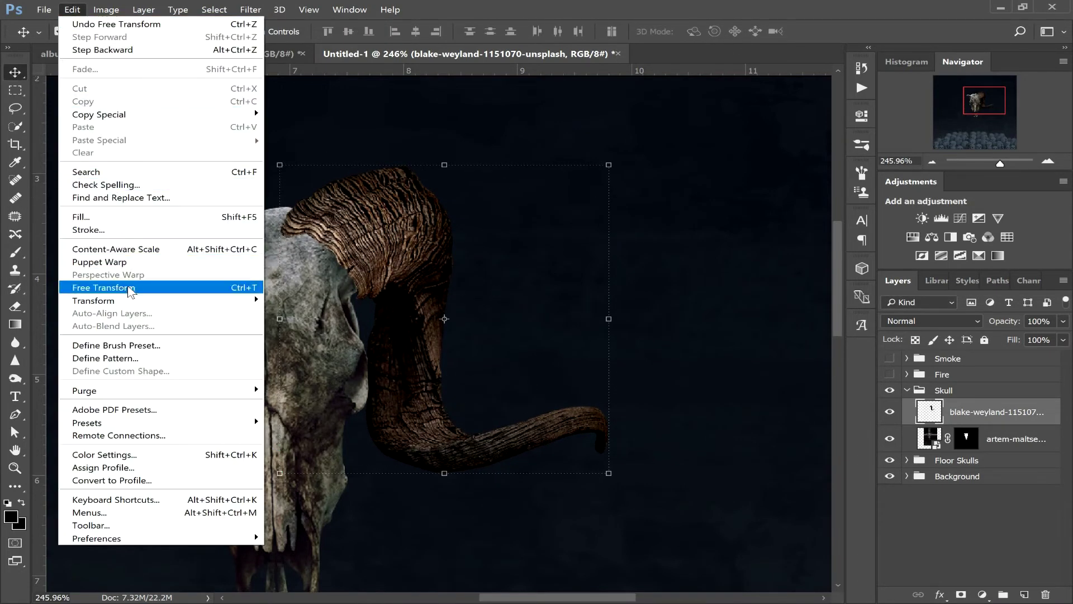
left_click(99, 261)
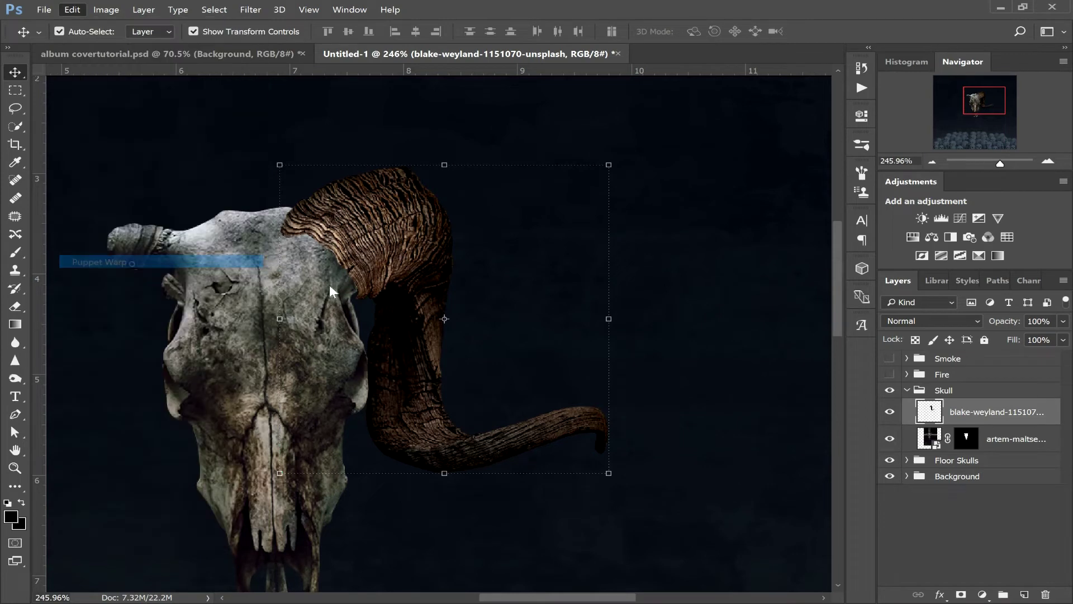
left_click(410, 393)
left_click(363, 286)
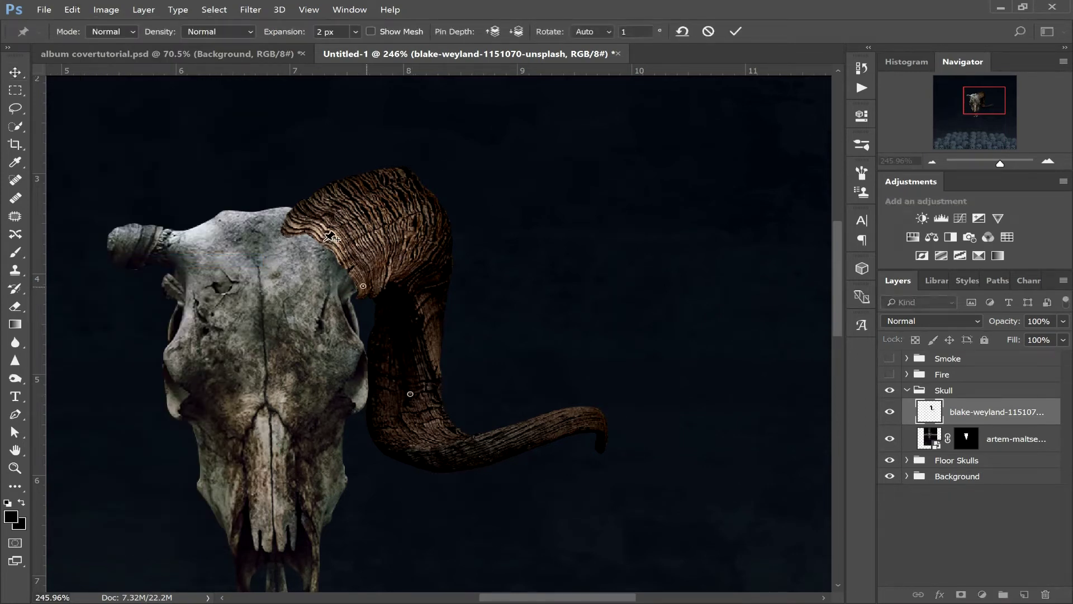
left_click_drag(421, 398, 427, 371)
left_click_drag(364, 285, 359, 288)
left_click_drag(294, 220, 299, 212)
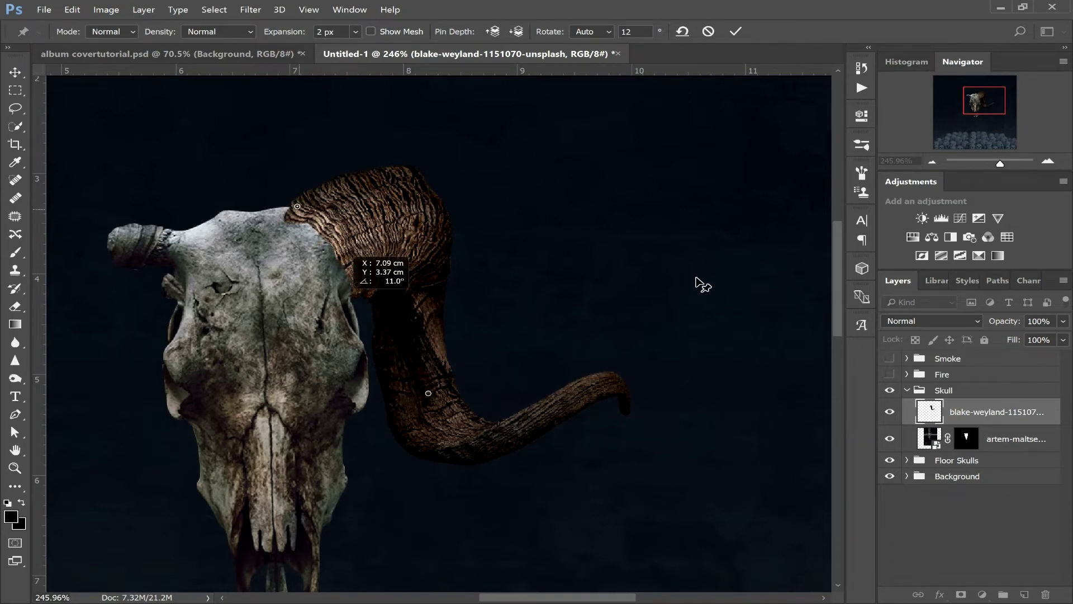
left_click(736, 32)
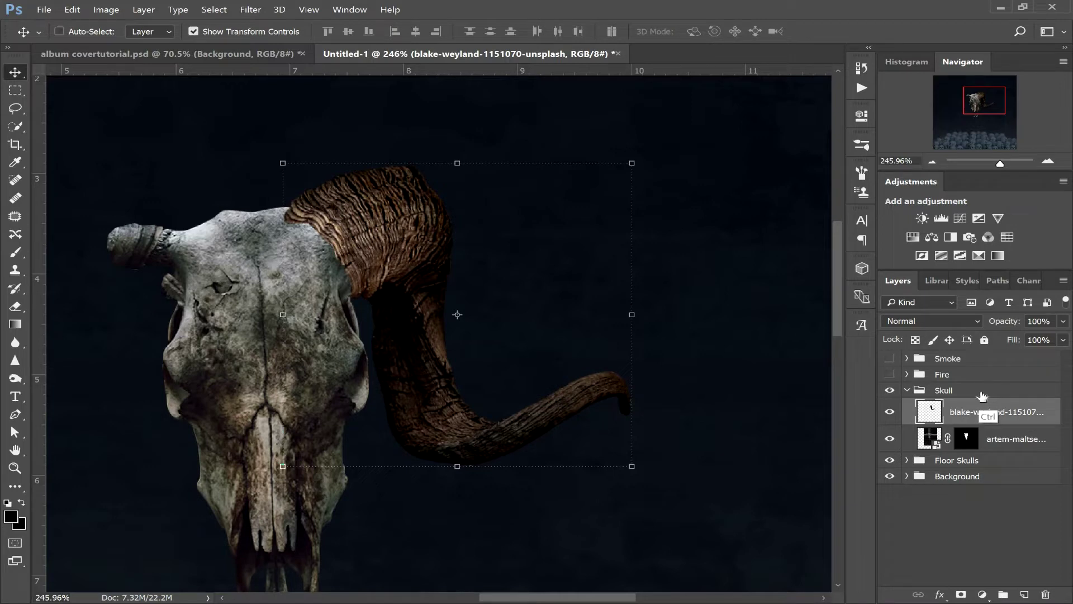
- Duplicate the ram horn layer, flip the copy horizontally, and move it across to the skull's left side
key("ctrl+j")
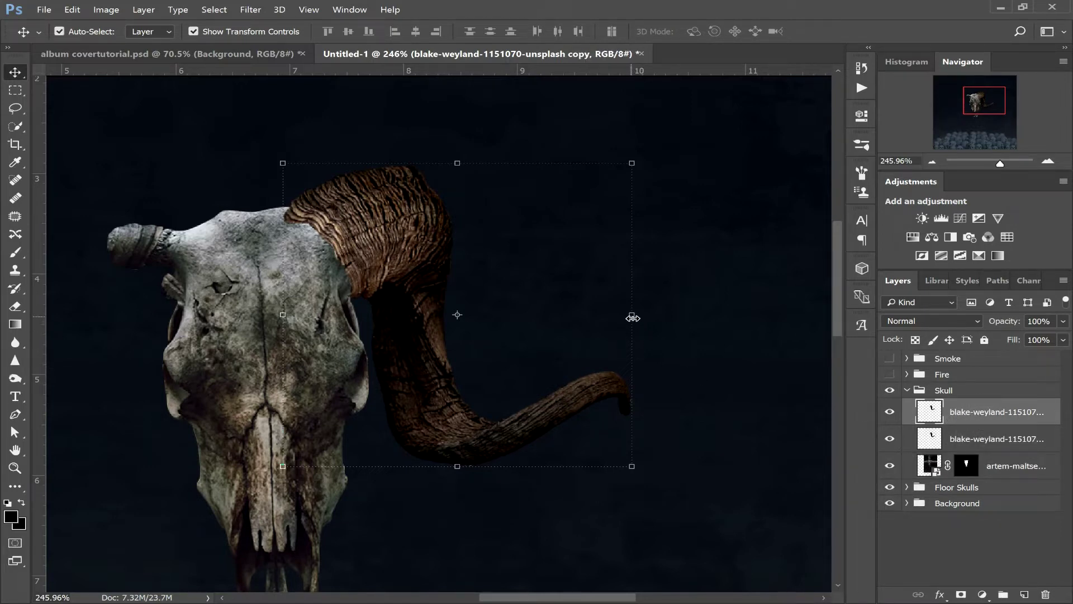
key("ctrl+t")
right_click(401, 301)
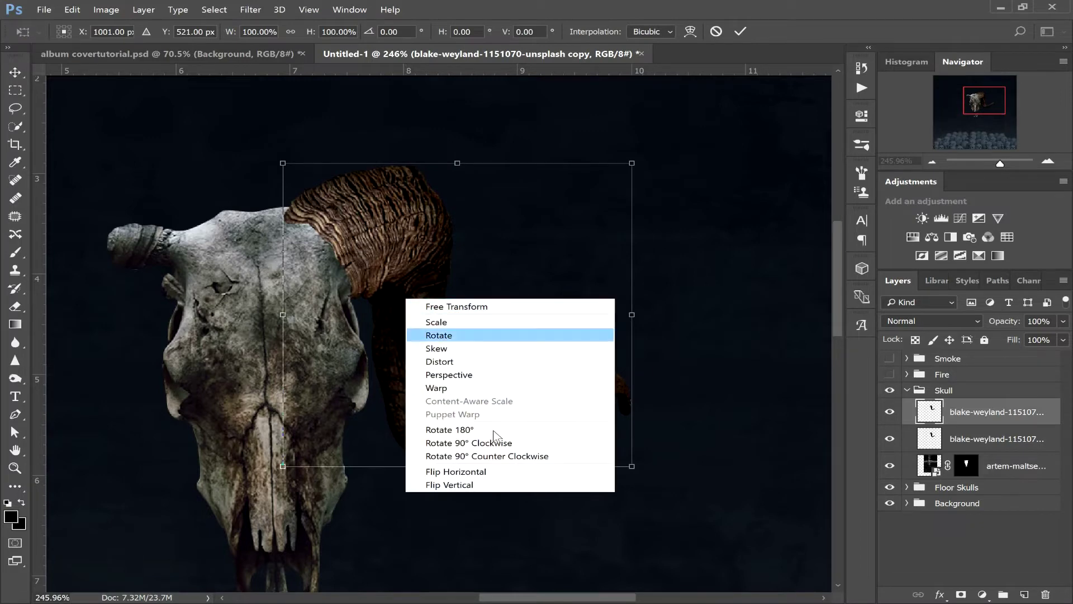
left_click(493, 473)
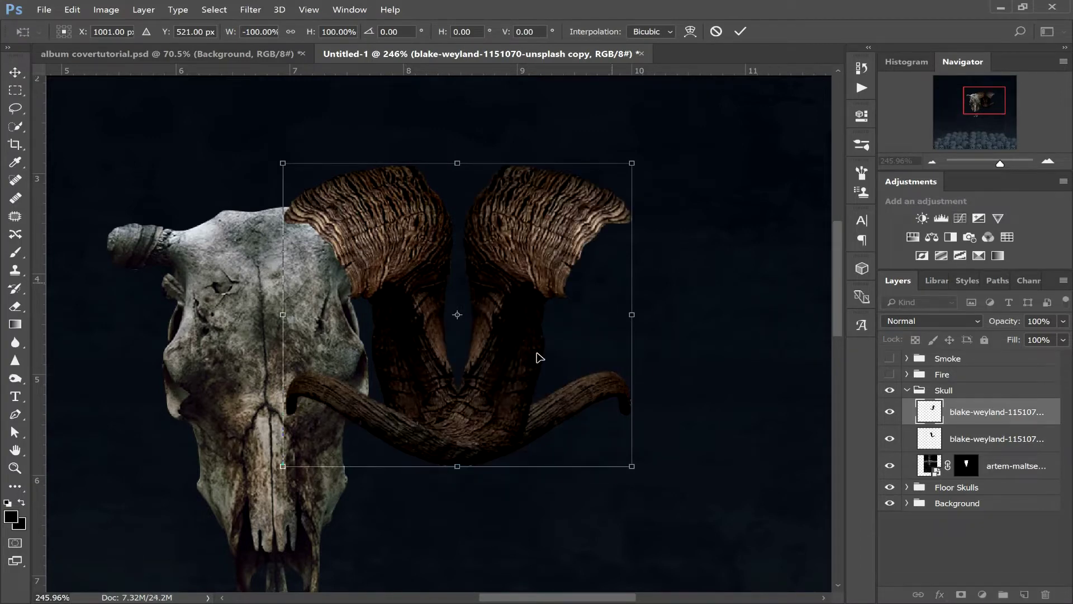
left_click_drag(424, 373, 129, 394)
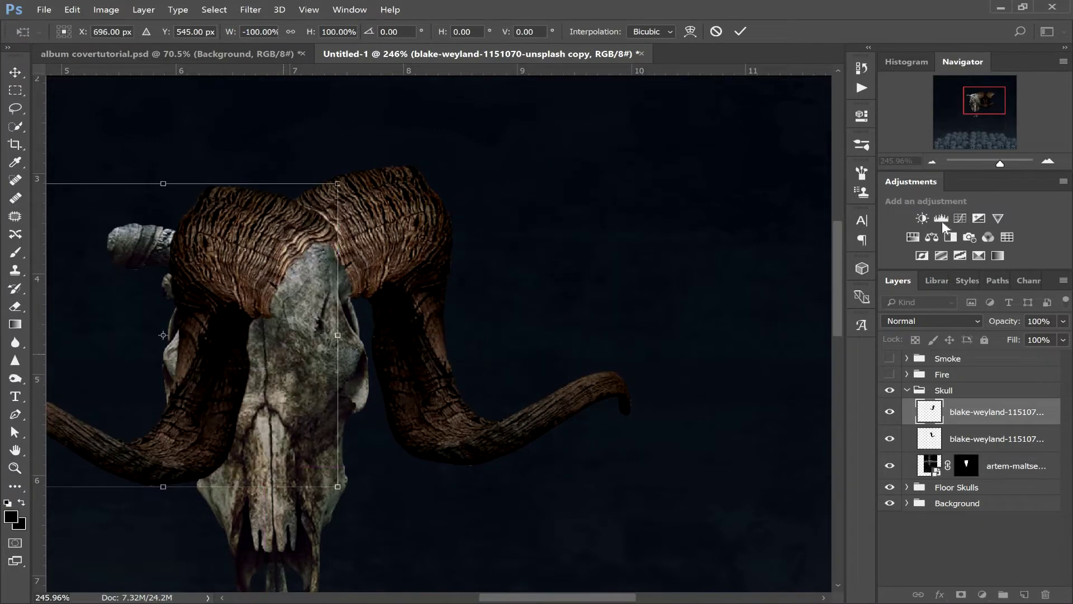
left_click_drag(522, 597, 456, 596)
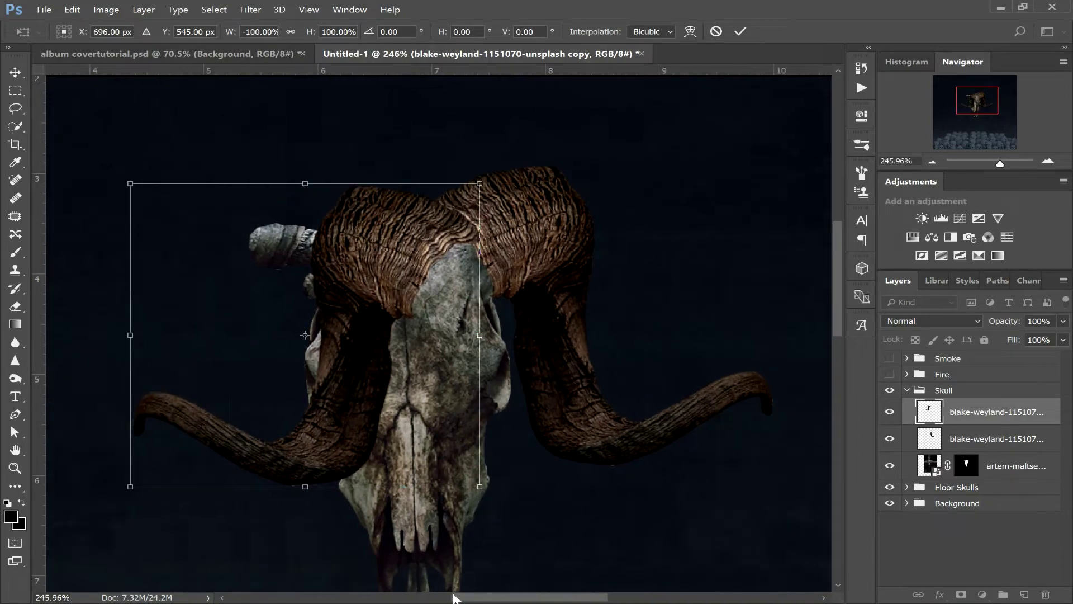
- Align the mirrored horn over the skull's left horn, level with the right one, apply the transformation, and deselect the layer
left_click_drag(569, 302, 481, 288)
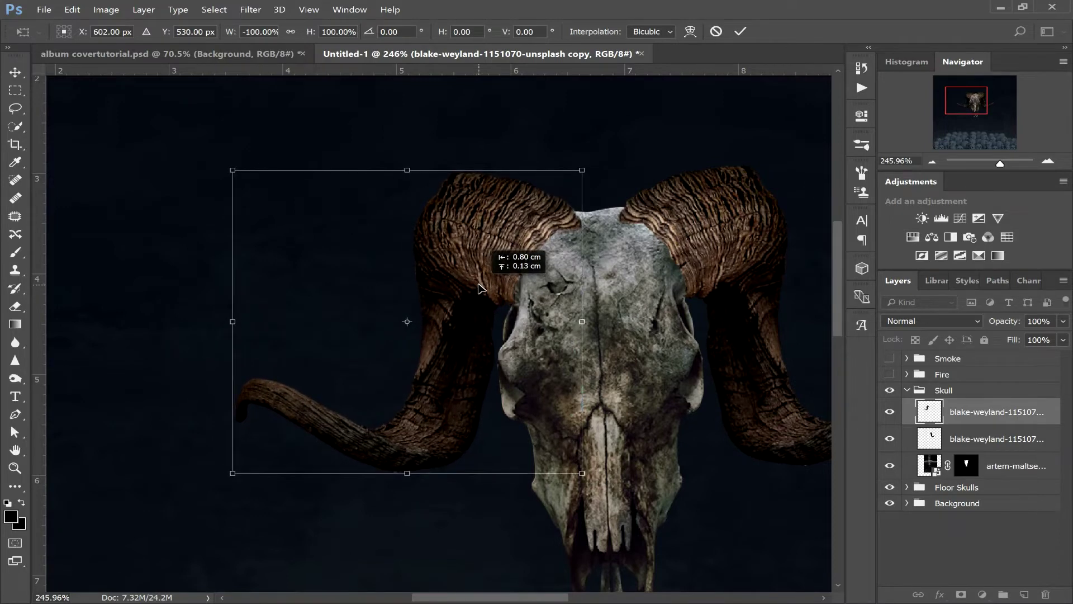
key("Right")
key("Right")
left_click_drag(479, 284, 473, 282)
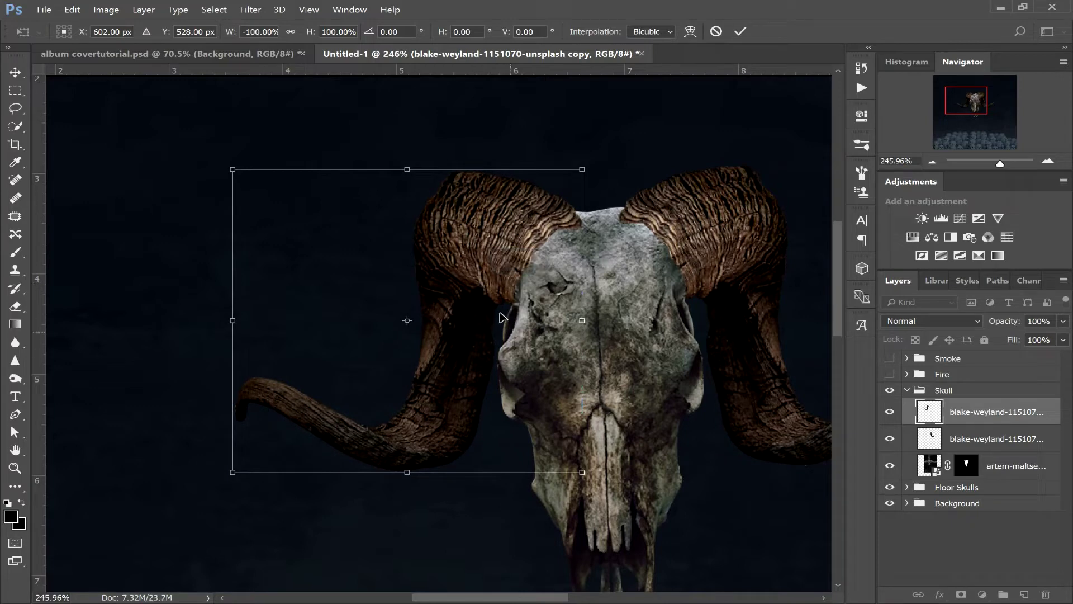
left_click(740, 32)
left_click_drag(1000, 163, 989, 163)
left_click(944, 541)
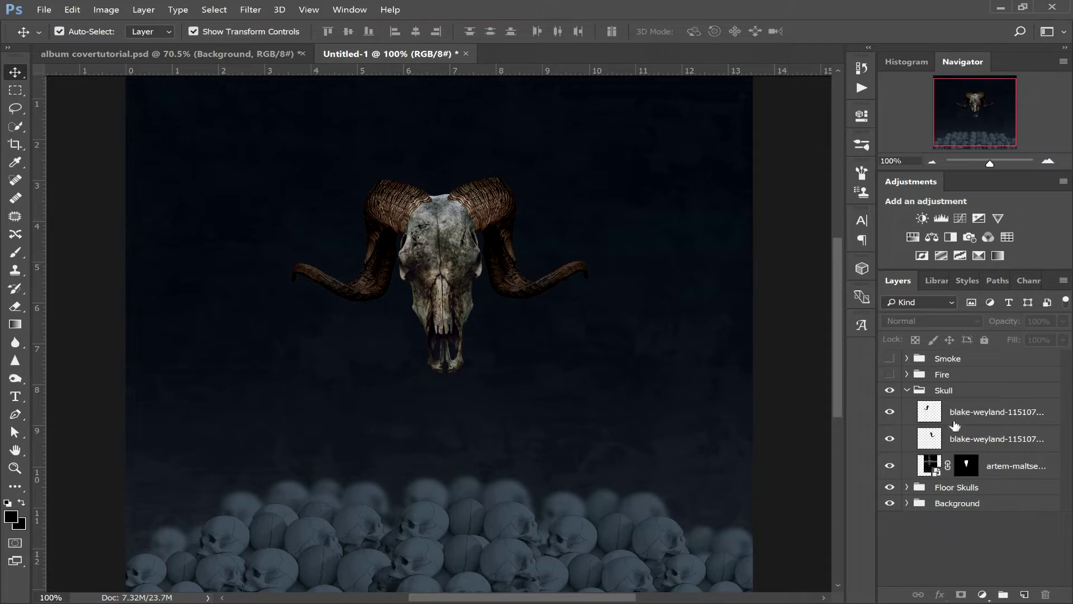
- Show and expand the Fire group, and move its flame image slightly up and left
left_click(890, 374)
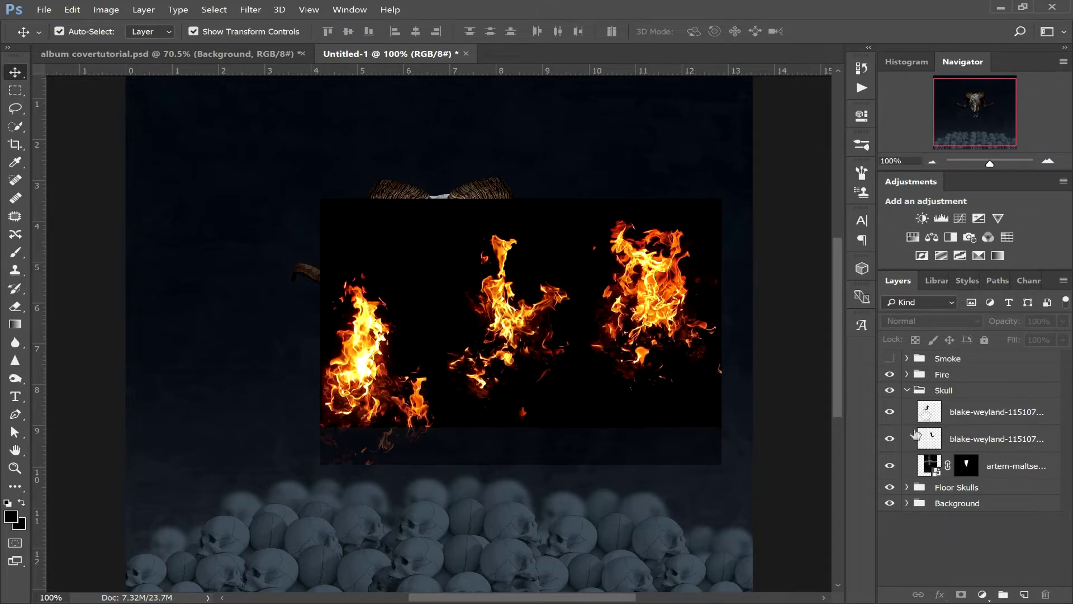
left_click(911, 375)
left_click(907, 374)
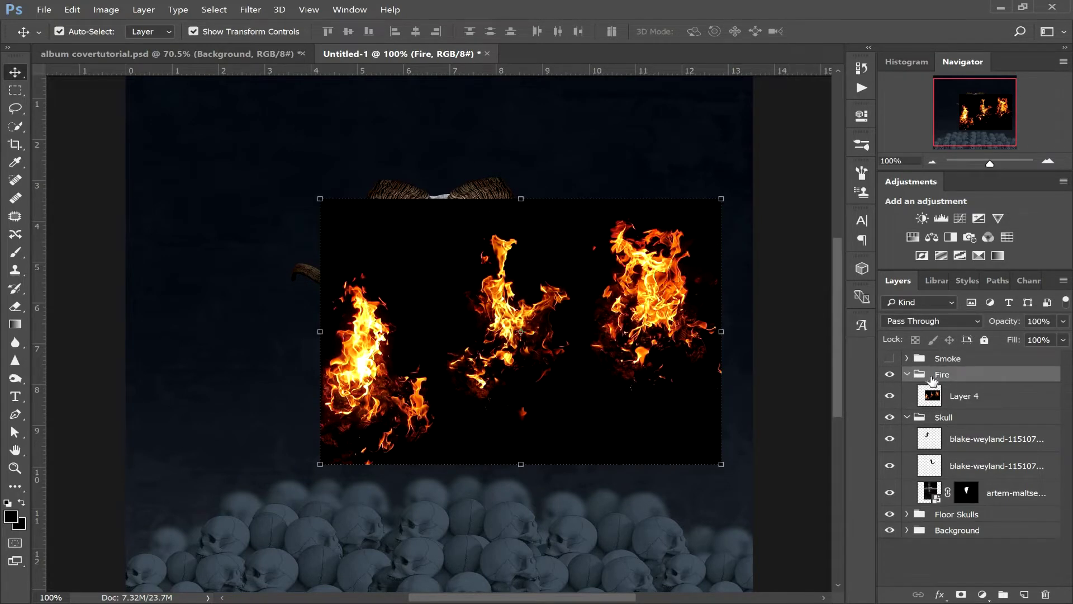
left_click_drag(635, 334, 588, 321)
- Lasso the rightmost flame, copy it to a new layer, and hide the original flame image layer
key("l")
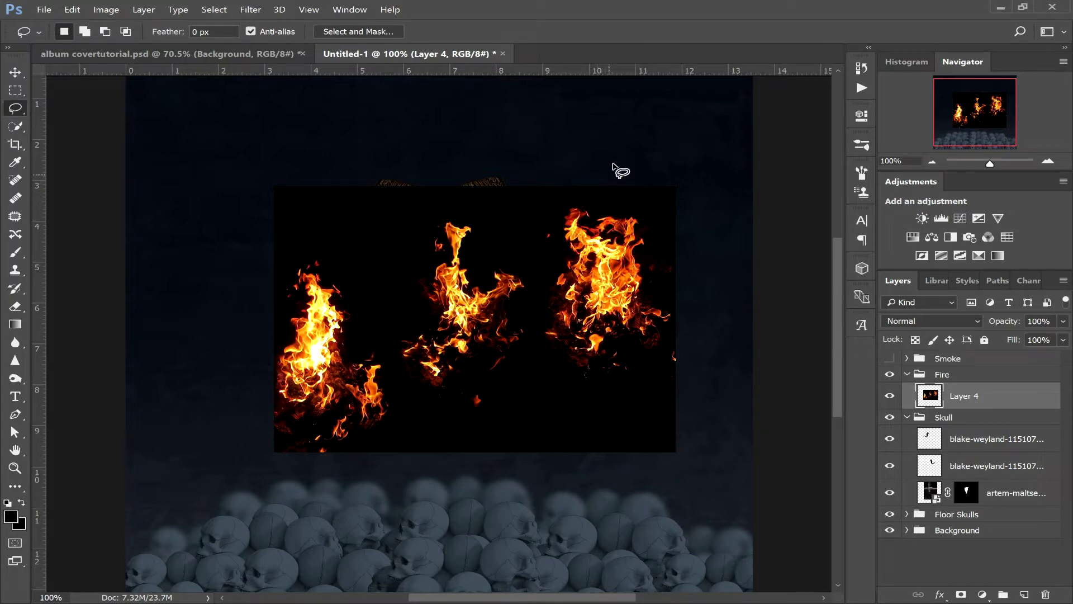
mouse_move(613, 163)
left_mouse_down()
mouse_move(588, 161)
mouse_move(536, 204)
left_mouse_up()
mouse_move(705, 232)
left_mouse_down()
mouse_move(657, 170)
mouse_move(613, 162)
left_mouse_up()
right_click(624, 284)
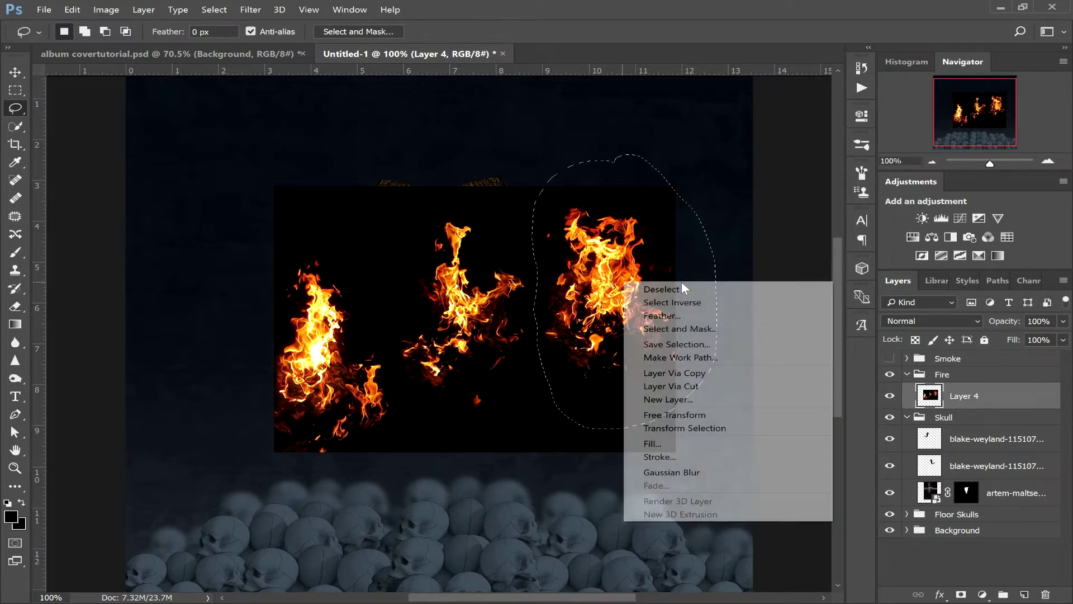
left_click(707, 378)
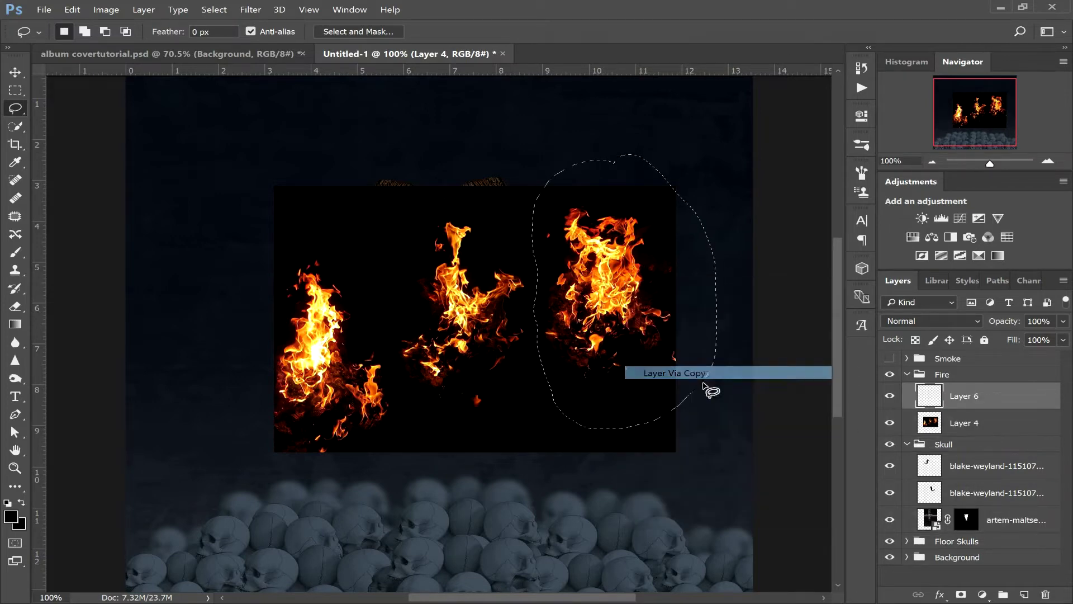
left_click(889, 424)
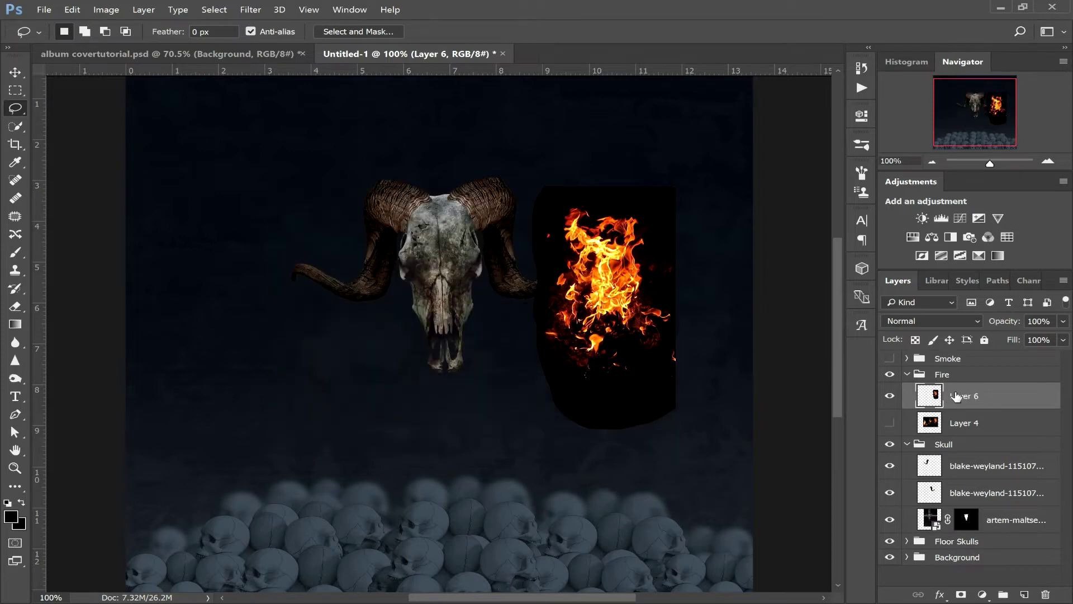
- Free Transform the copied flame to about 27% width and 33% height, and place it over the right horn's inner curve
key("w")
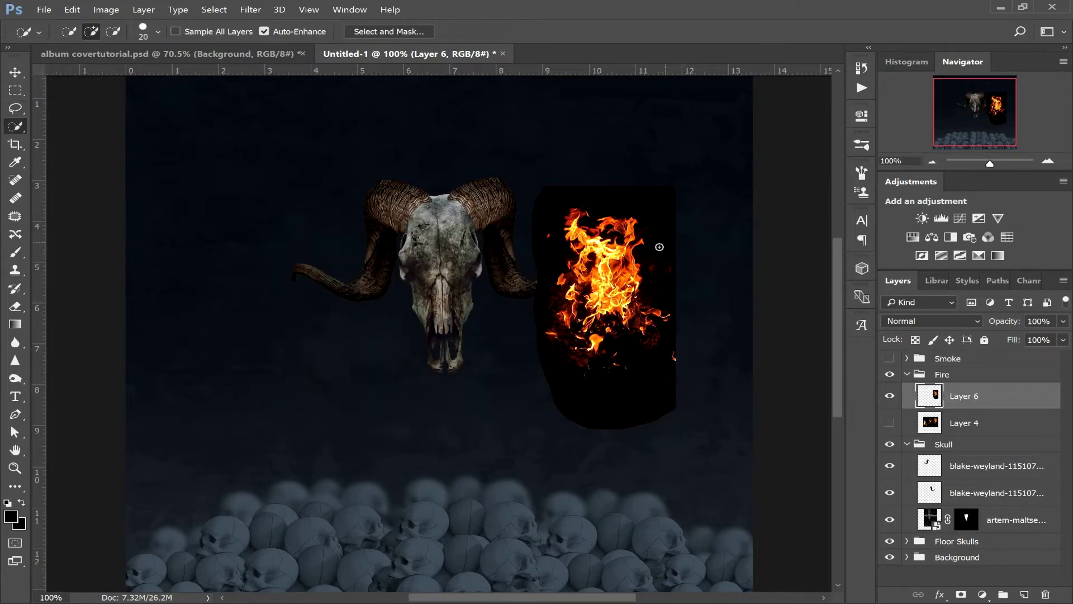
key("v")
key("ctrl+t")
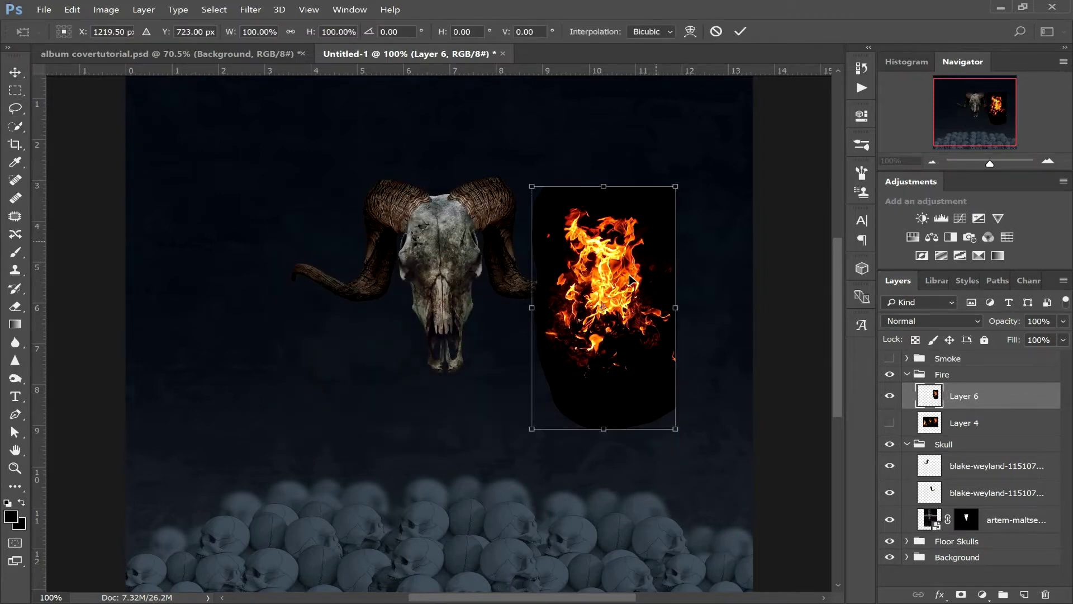
left_click_drag(587, 302, 579, 259)
left_click_drag(618, 176, 547, 272)
left_click_drag(991, 167, 998, 167)
left_click_drag(987, 117, 994, 102)
left_click_drag(423, 413, 438, 270)
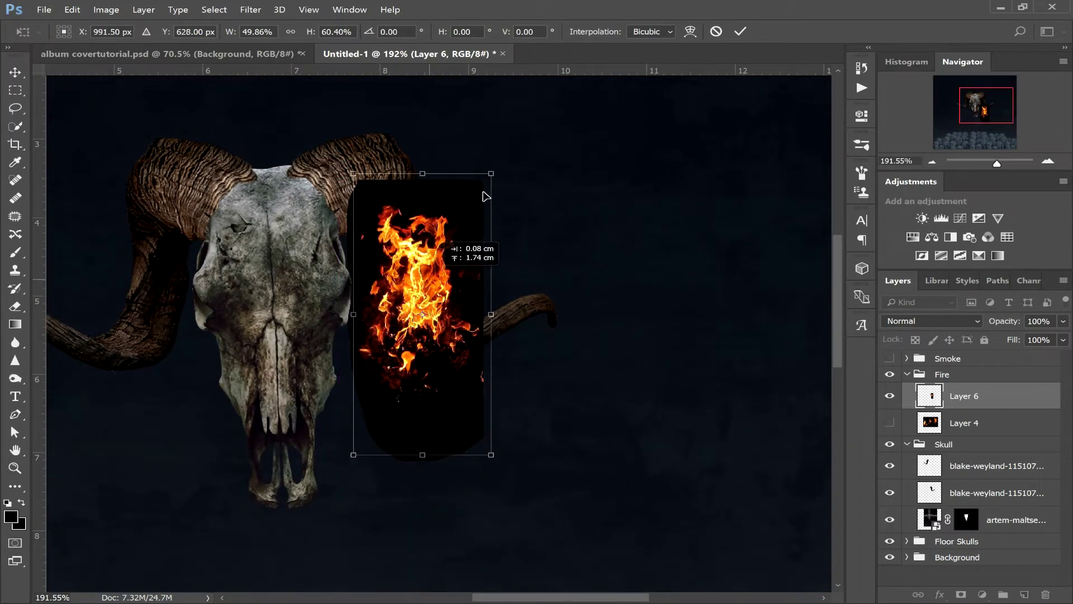
left_click_drag(494, 170, 452, 255)
left_click_drag(416, 303, 402, 275)
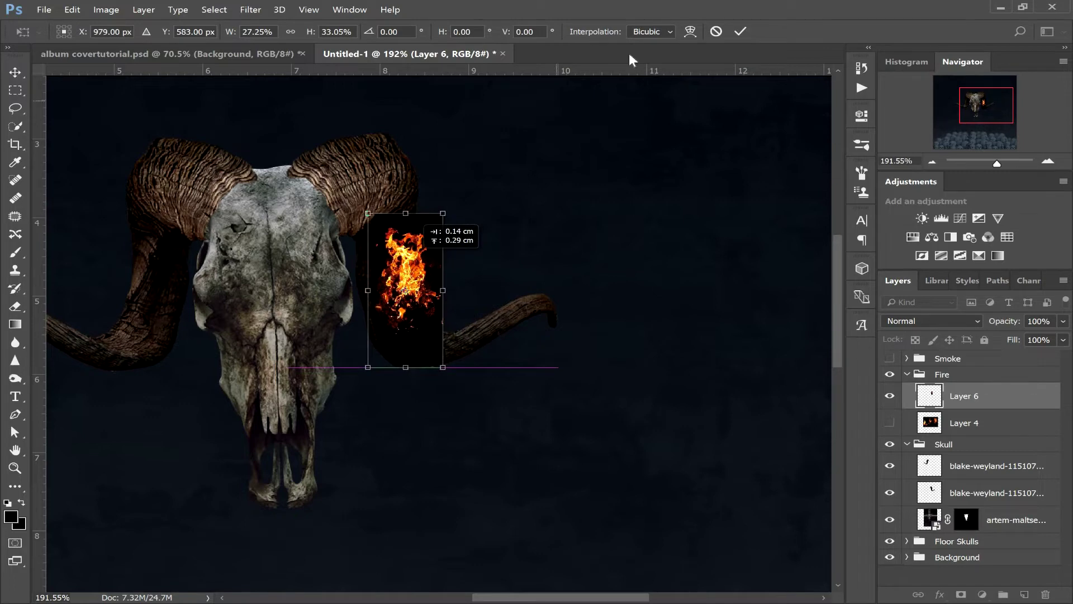
left_click(740, 32)
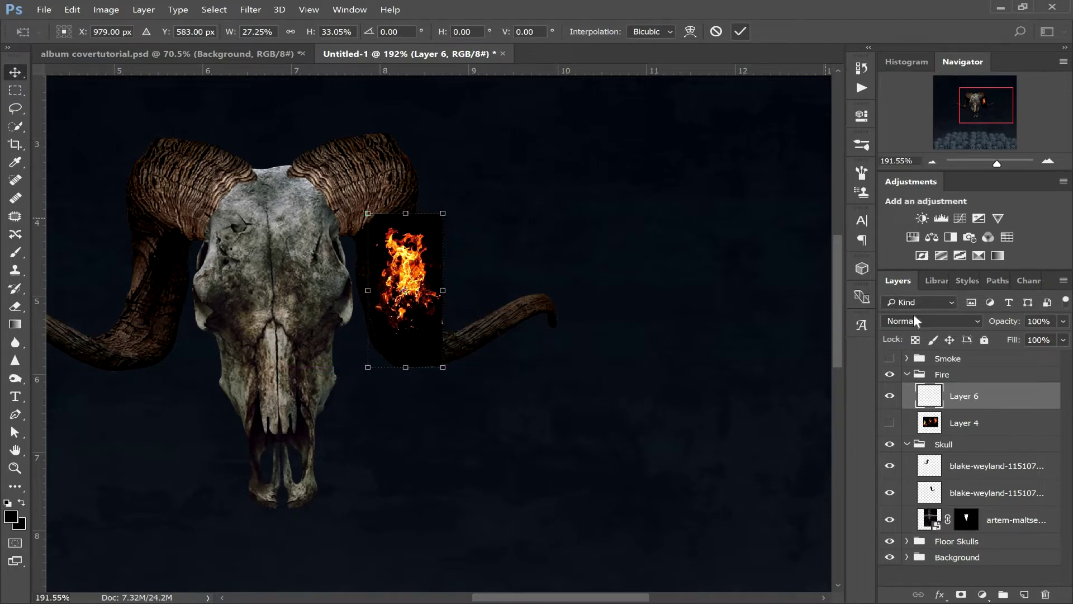
- Set the copied flame's blend mode to Screen, shrink it slightly, and reposition it on the right horn's vertical section
left_click(917, 320)
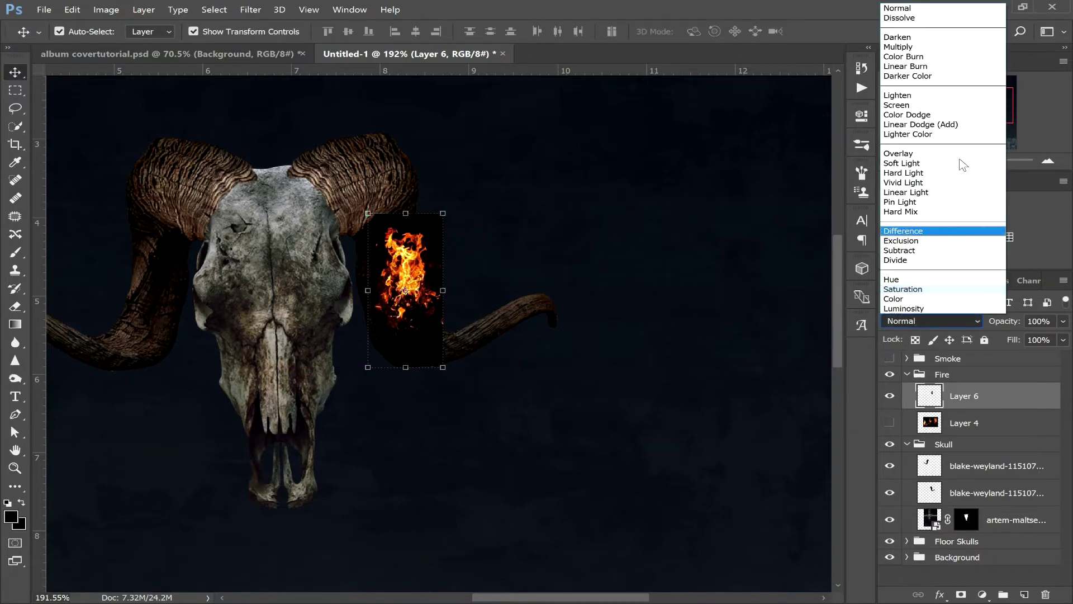
left_click(930, 106)
left_click_drag(1000, 164, 1008, 159)
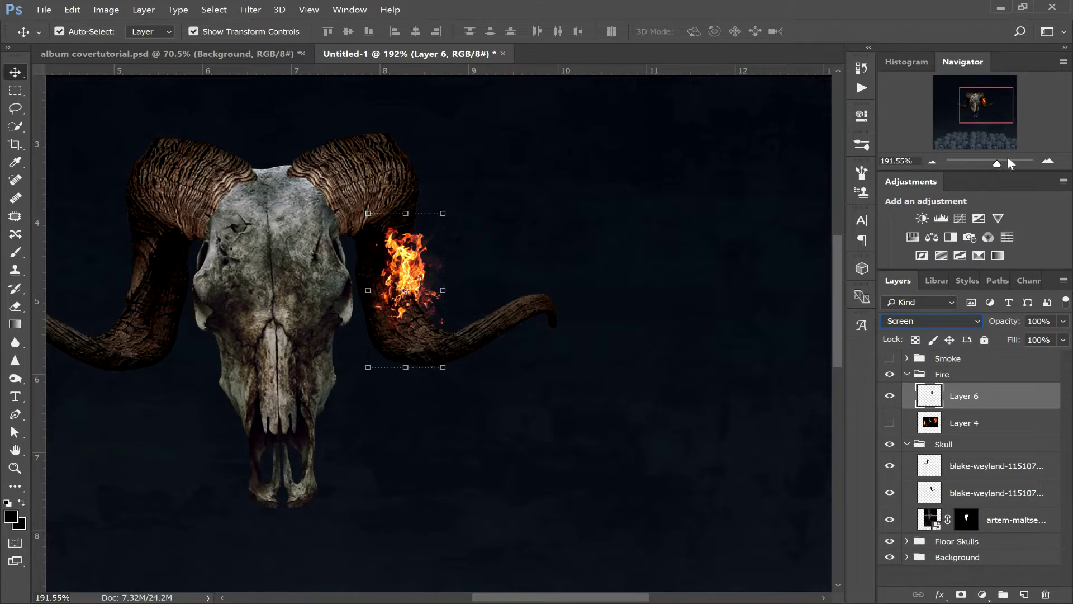
left_click_drag(994, 109, 970, 112)
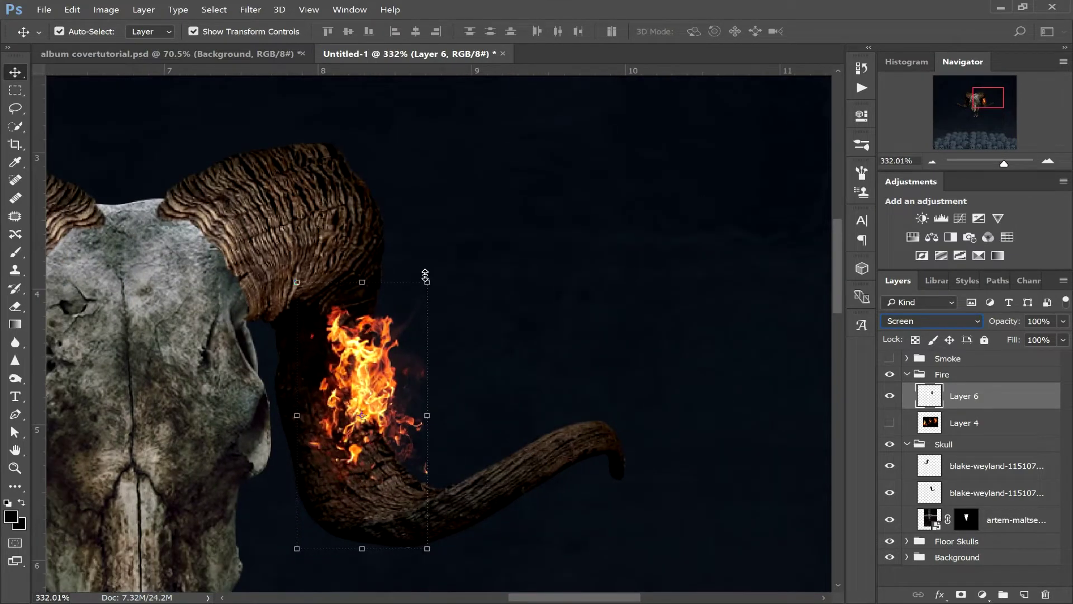
left_click_drag(429, 282, 407, 323)
left_click_drag(364, 384, 357, 354)
key("Return")
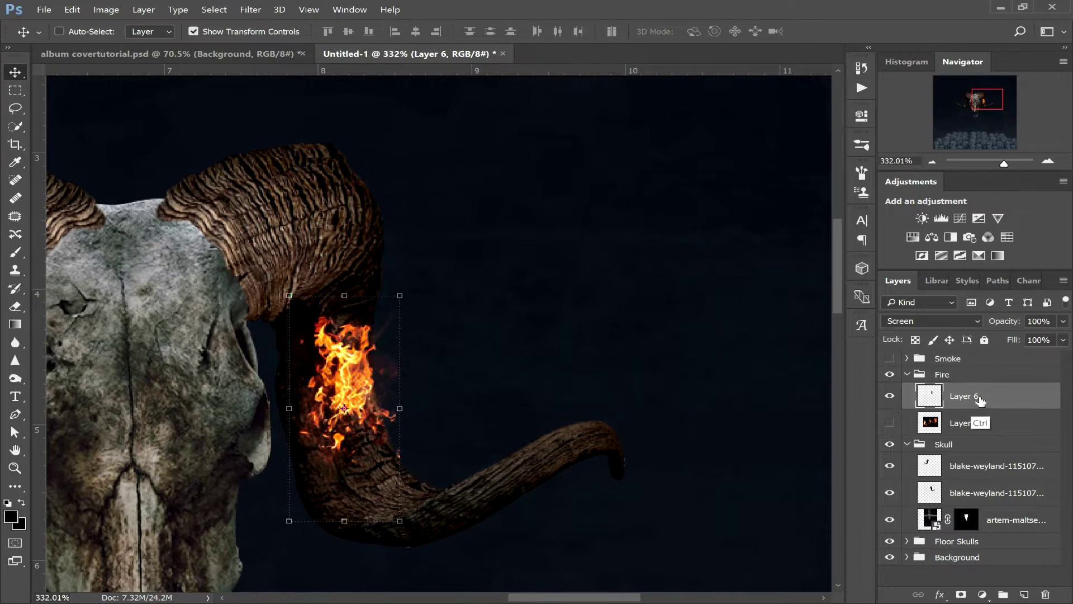
- Duplicate the flame layer, then scale the copy to about 83% width and 86% height, rotated about -32° over the right horn's lower bend
key("ctrl+j")
mouse_move(1013, 397)
left_mouse_down()
mouse_move(1024, 581)
mouse_move(1009, 401)
left_mouse_up()
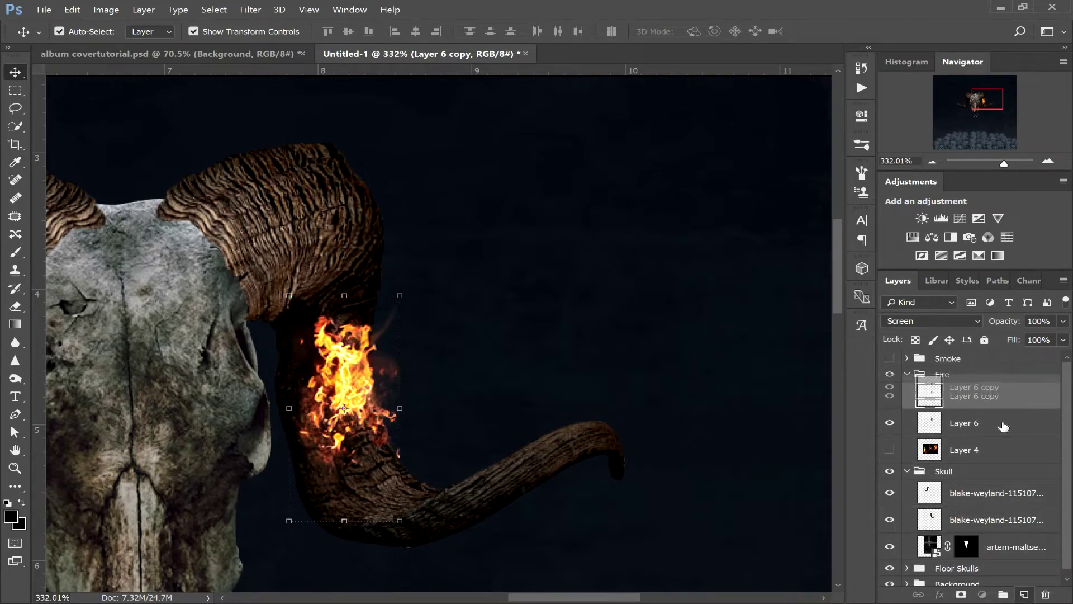
left_click(401, 298)
left_click_drag(350, 385, 379, 471)
left_click_drag(526, 479, 512, 419)
left_click_drag(354, 373, 360, 407)
left_click_drag(411, 470, 406, 473)
left_click_drag(395, 467, 420, 448)
- Warp the duplicated flame so it follows the curve of the right horn's lower bend
right_click(389, 472)
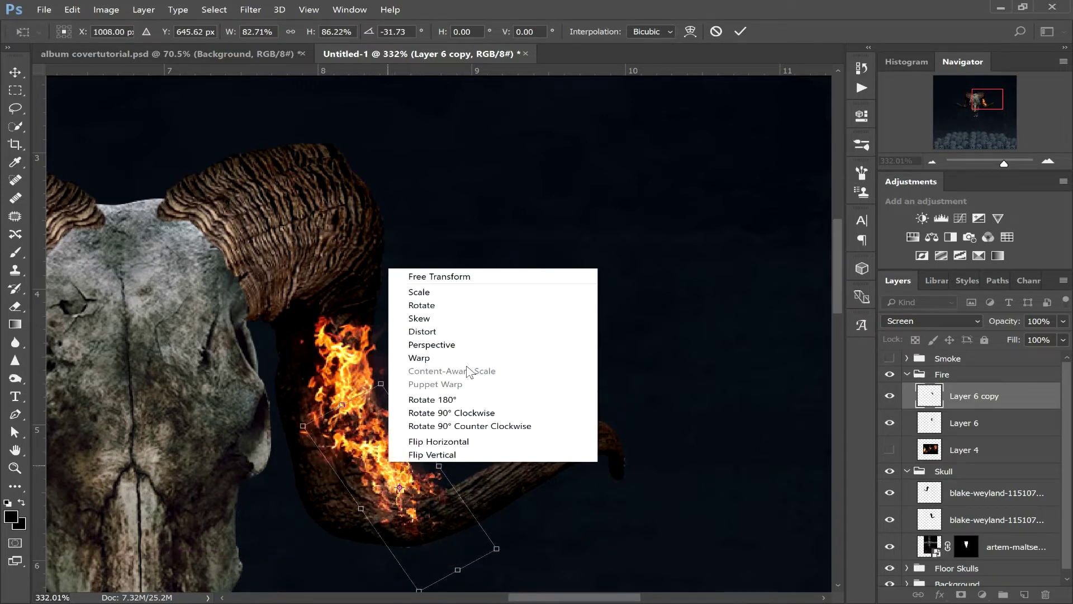
left_click(470, 357)
left_click_drag(396, 464, 389, 469)
left_click_drag(432, 530, 379, 440)
left_click_drag(305, 431, 318, 404)
left_click_drag(465, 520, 463, 502)
left_click_drag(387, 454, 400, 432)
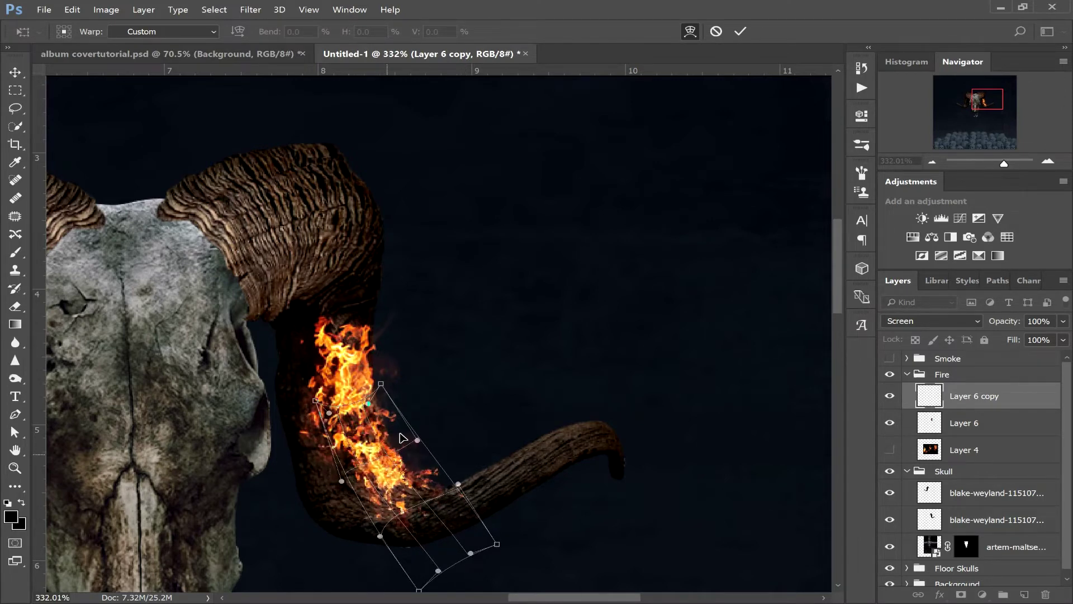
left_click_drag(408, 479, 405, 480)
left_click(742, 31)
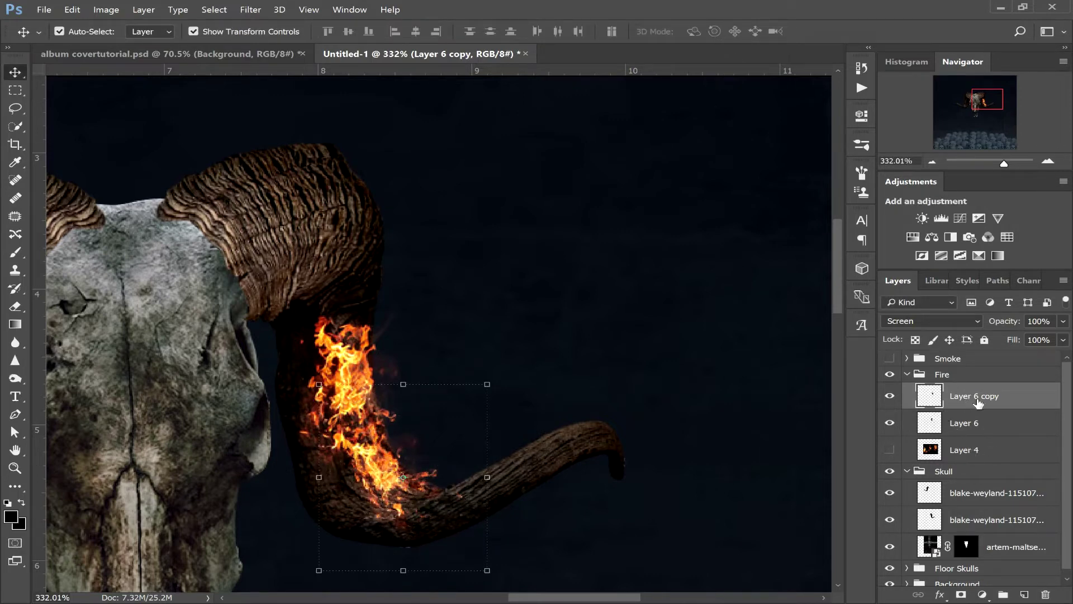
- Duplicate Layer 6, shrink the copy, rotate it about 17°, and place it above the first flame on the right horn
left_click(998, 431)
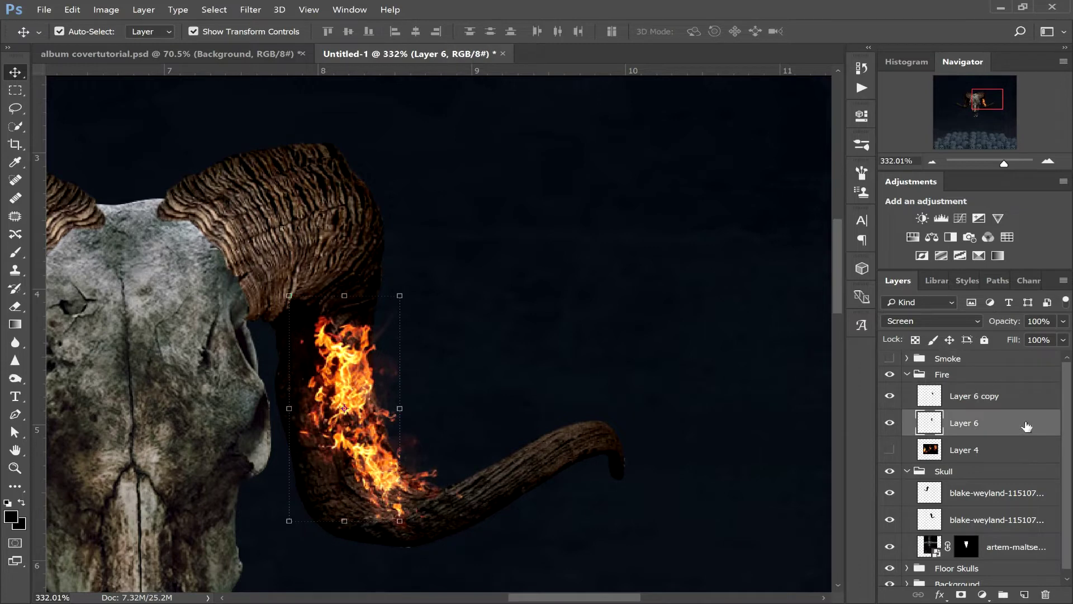
key("ctrl+j")
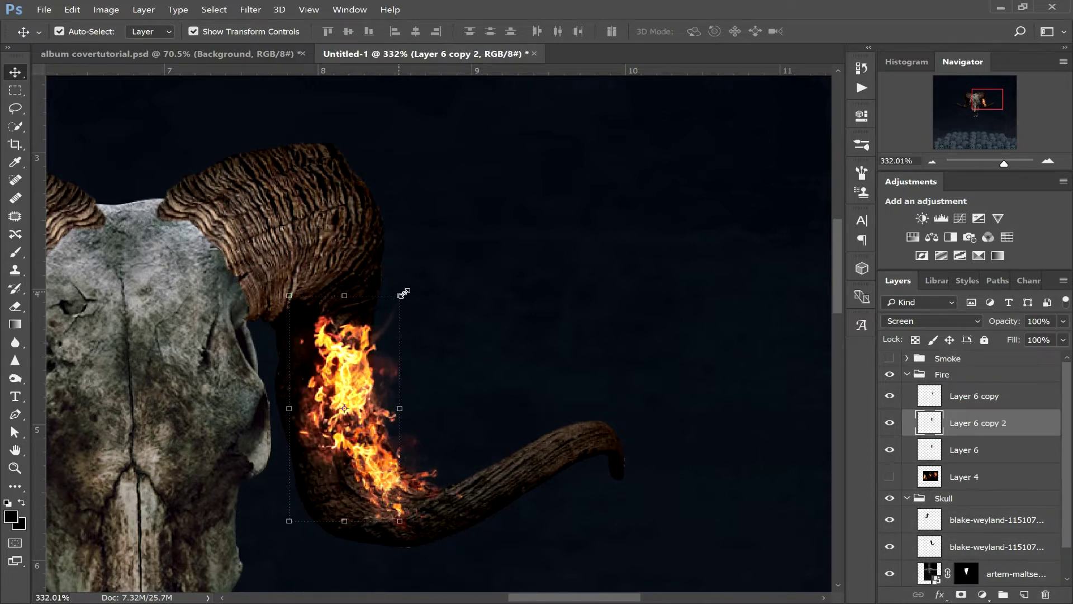
left_click_drag(383, 317, 370, 300)
mouse_move(444, 294)
left_mouse_down()
mouse_move(444, 309)
mouse_move(451, 304)
left_mouse_up()
left_click_drag(382, 290, 422, 305)
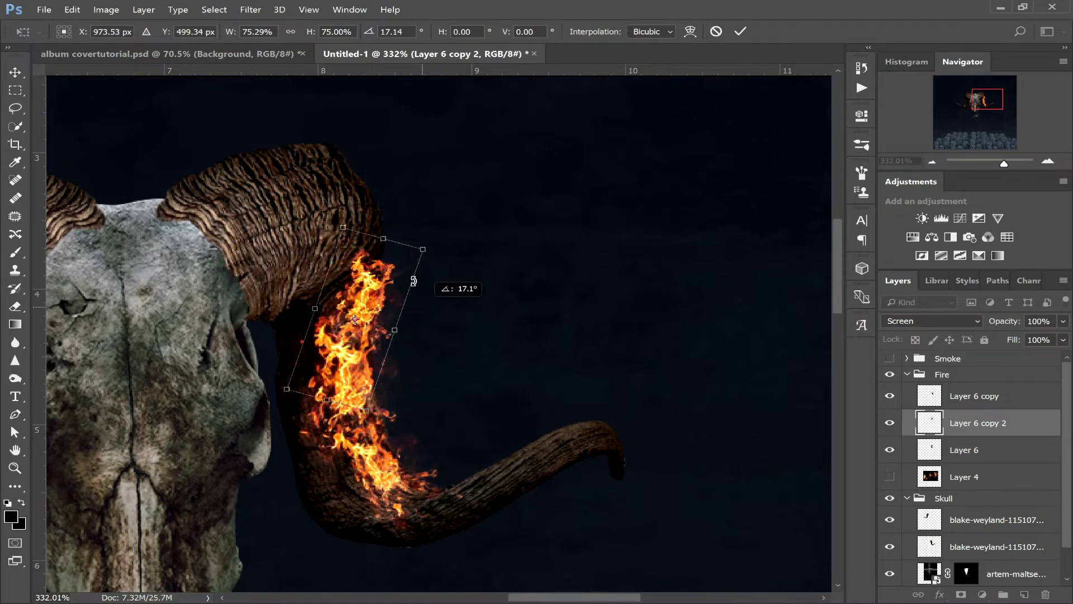
left_click_drag(422, 252, 385, 289)
left_click(740, 31)
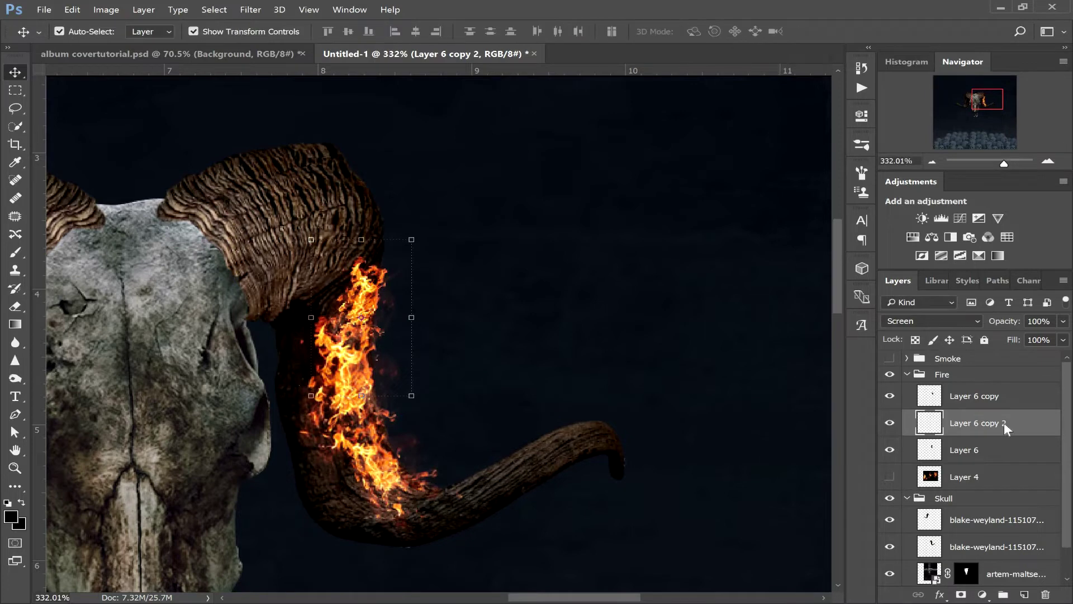
- Duplicate the upper small flame, rotate the copy about -48°, and place it over the outer side of the right horn's lower bend
left_click_drag(1021, 427, 1024, 594)
left_click_drag(412, 393, 345, 529)
key("ctrl+t")
left_click_drag(444, 477, 441, 376)
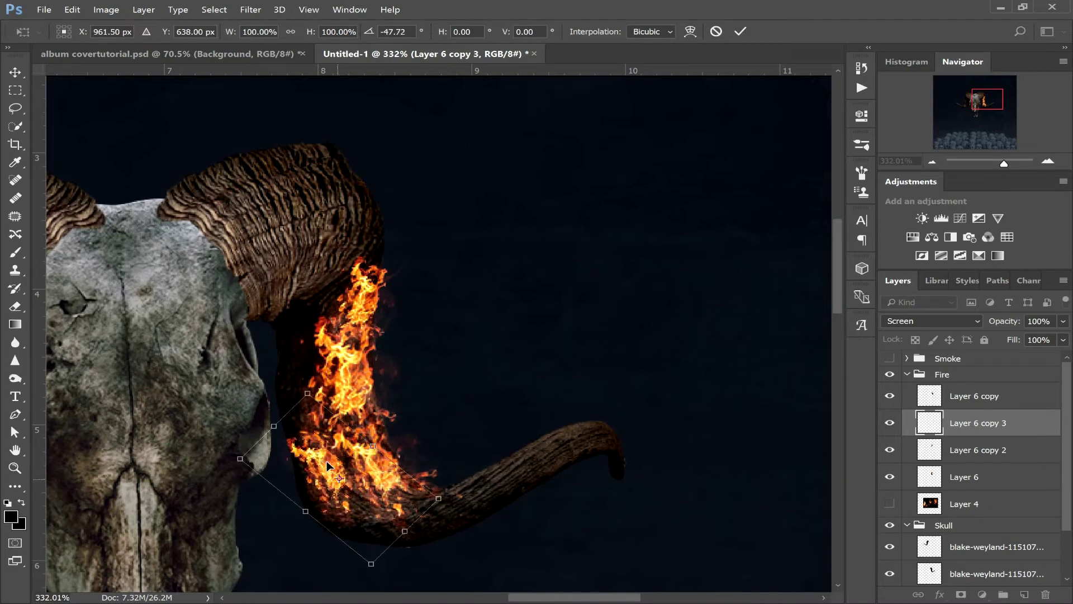
left_click_drag(334, 491, 338, 467)
left_click(740, 31)
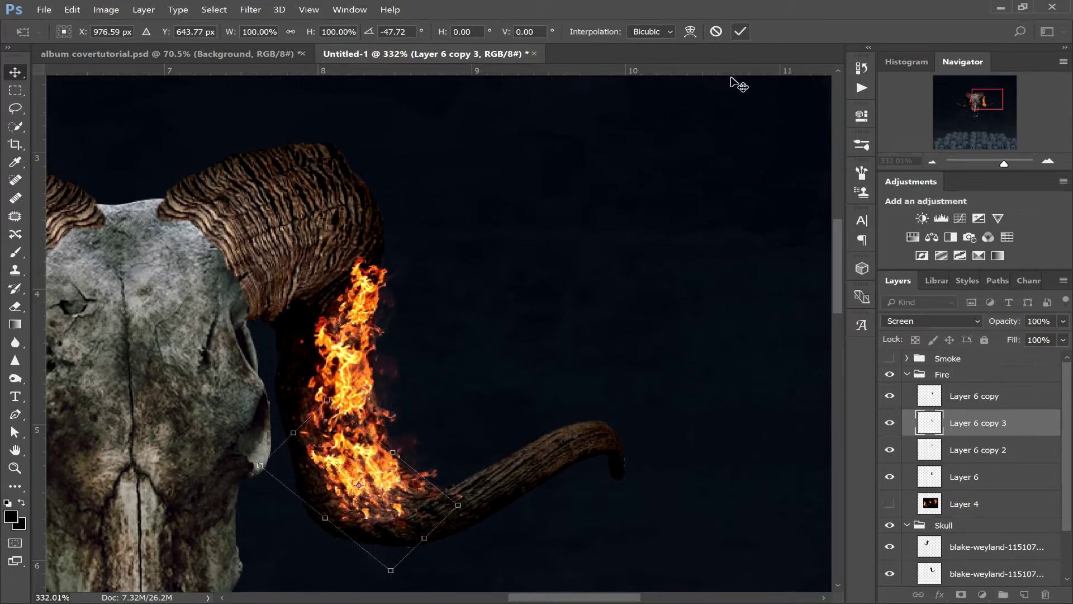
- Show the full flame image on Layer 4 and lasso its middle flame
left_click(890, 503)
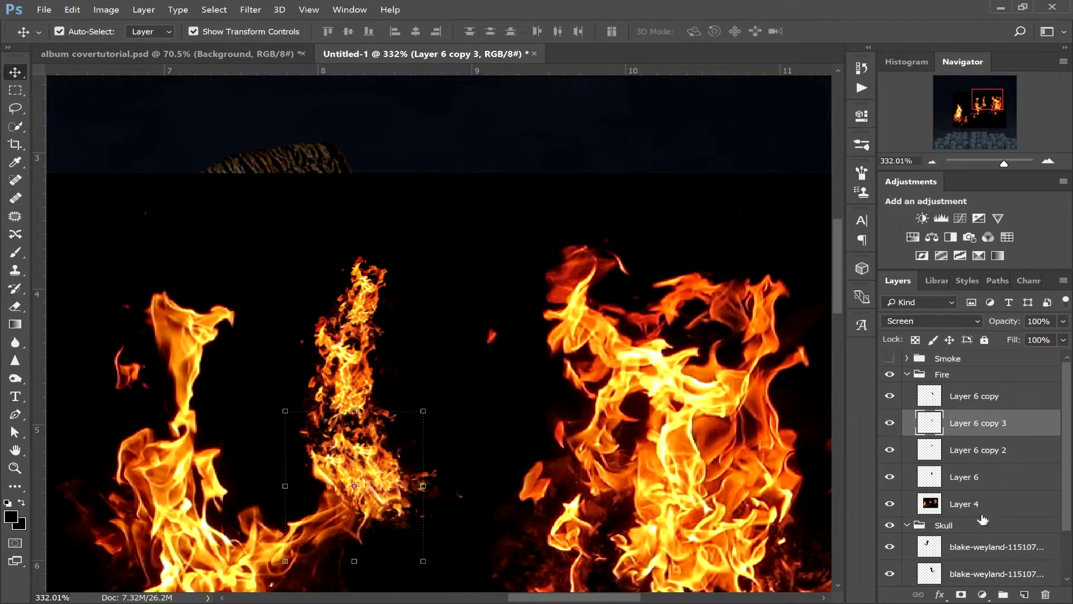
left_click(981, 506)
mouse_move(993, 163)
left_mouse_down()
mouse_move(984, 162)
mouse_move(998, 162)
left_mouse_up()
key("l")
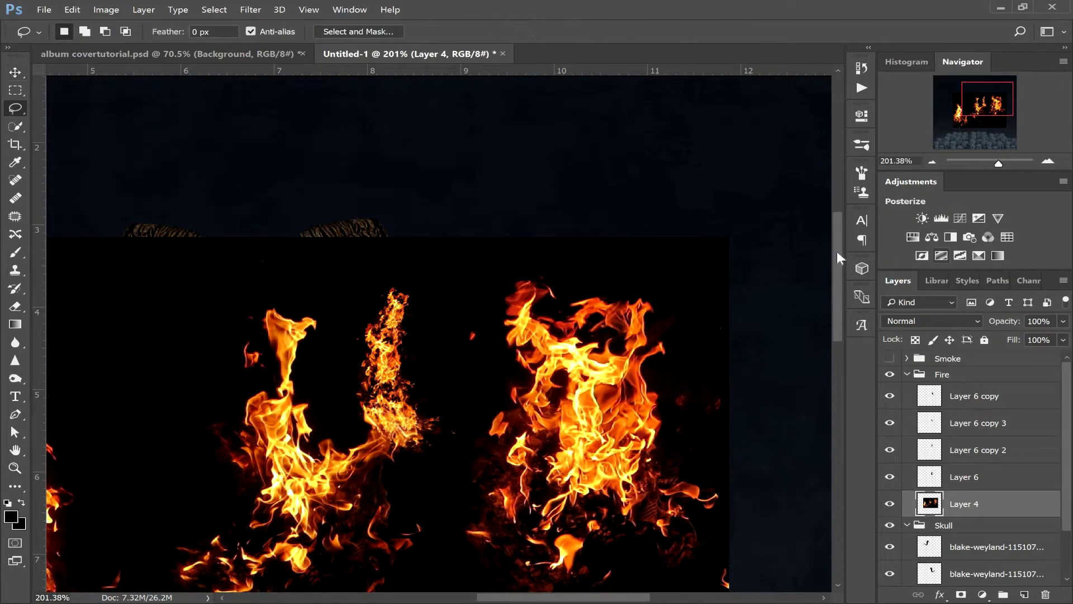
left_click_drag(833, 273, 834, 306)
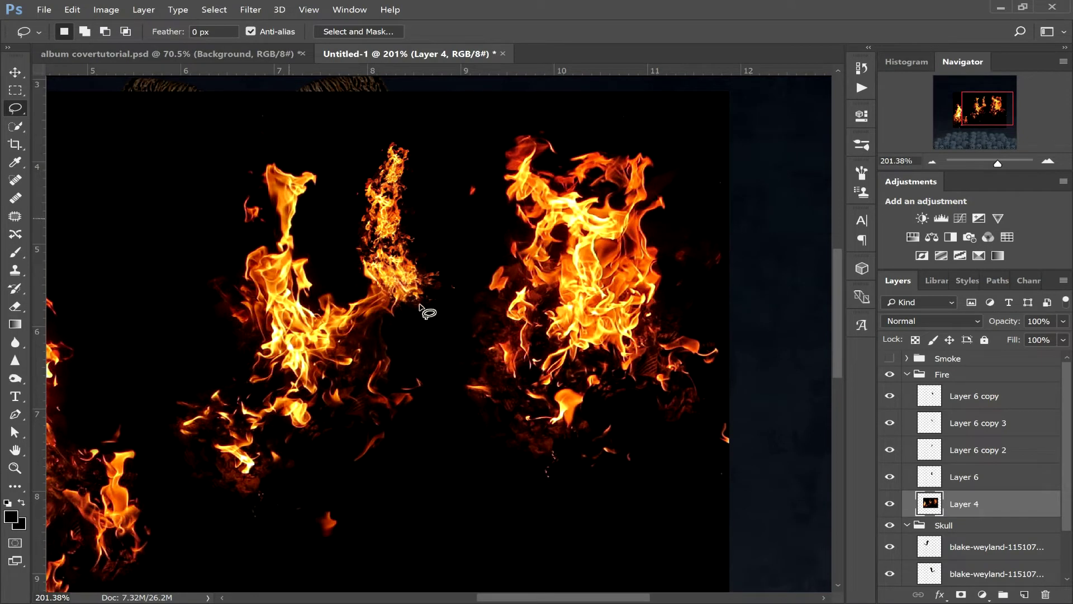
left_click_drag(376, 114, 216, 168)
left_click_drag(134, 344, 160, 452)
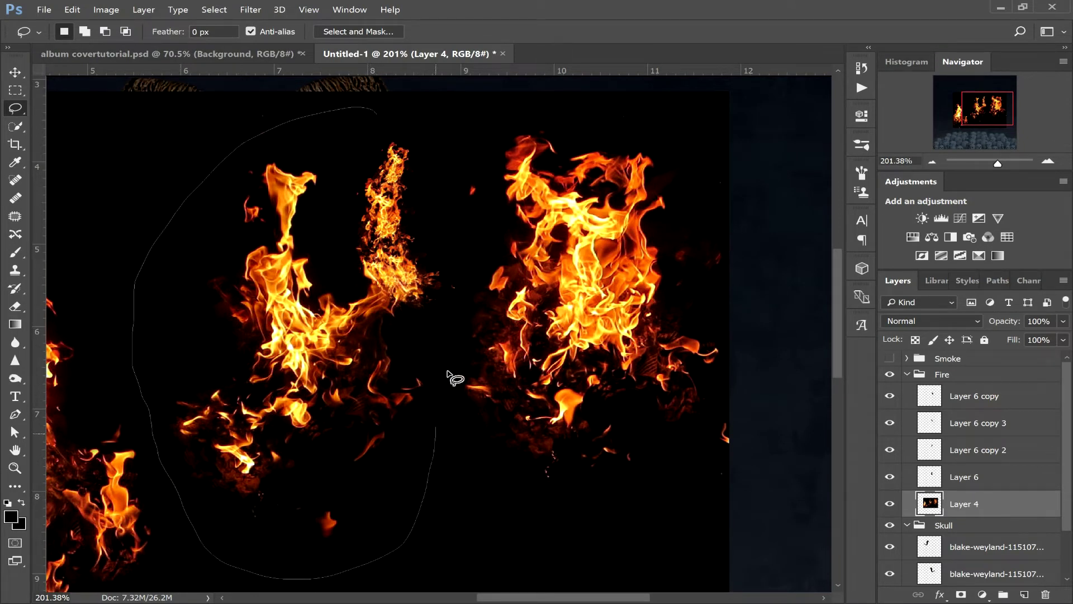
left_click_drag(373, 116, 386, 121)
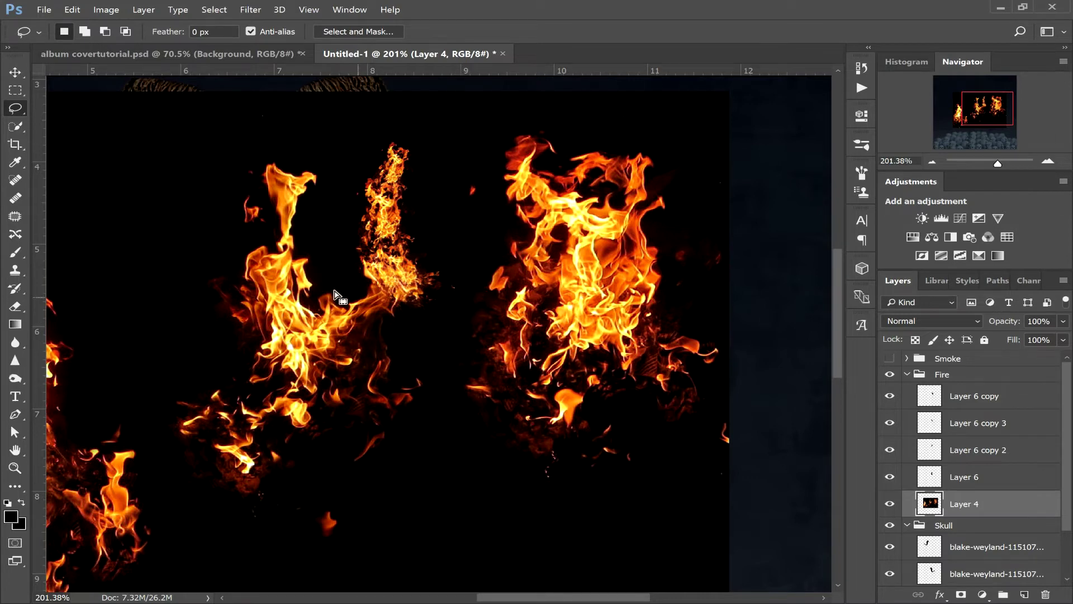
- Copy the selected flame to a new layer set to Screen blend mode, and hide the full flame image
right_click(334, 302)
left_click(443, 380)
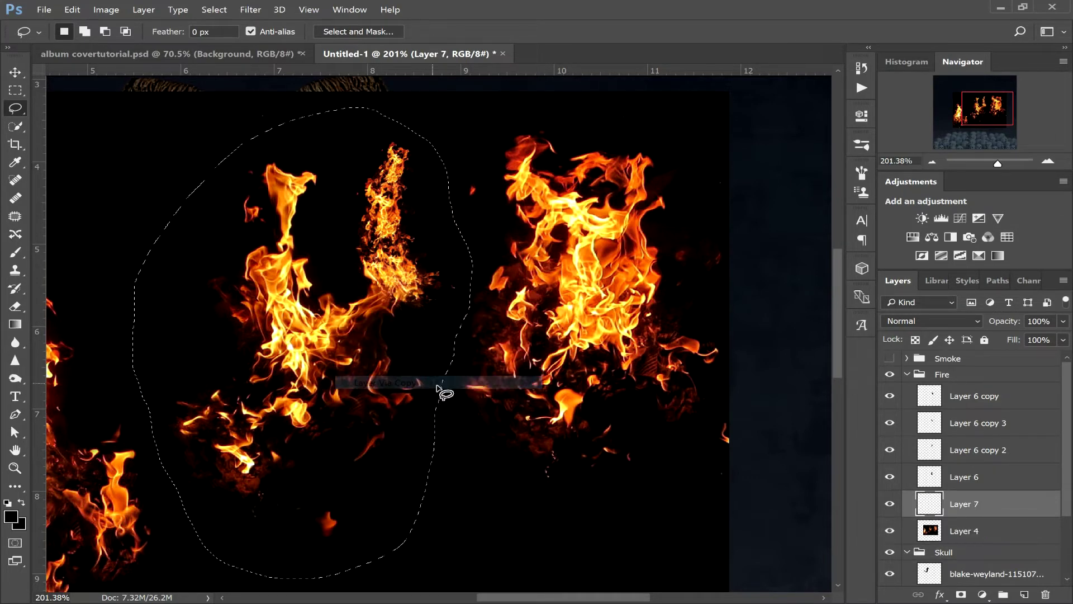
left_click(949, 324)
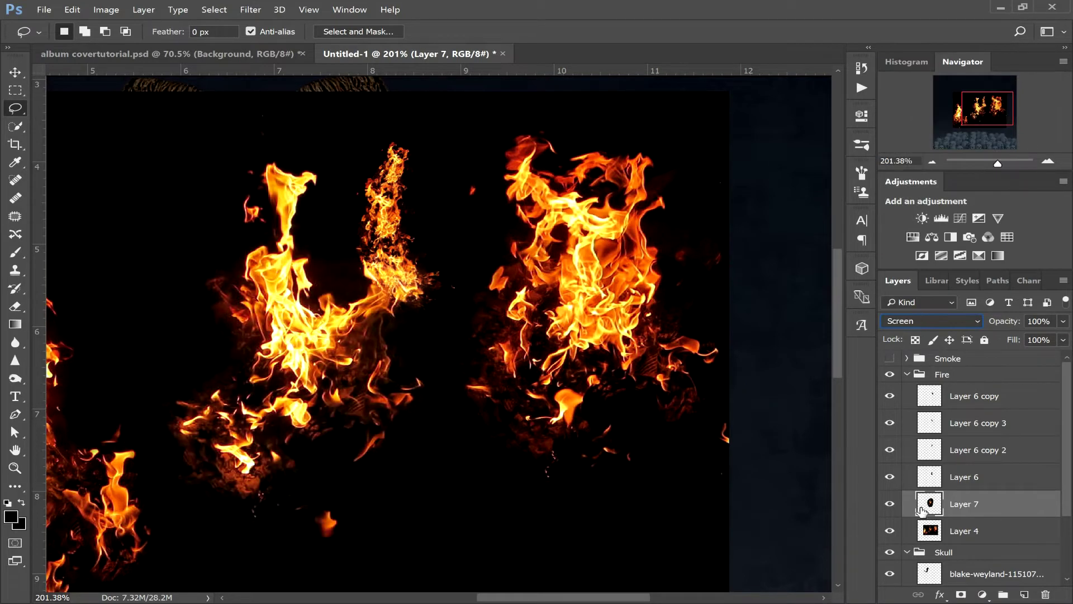
left_click(890, 531)
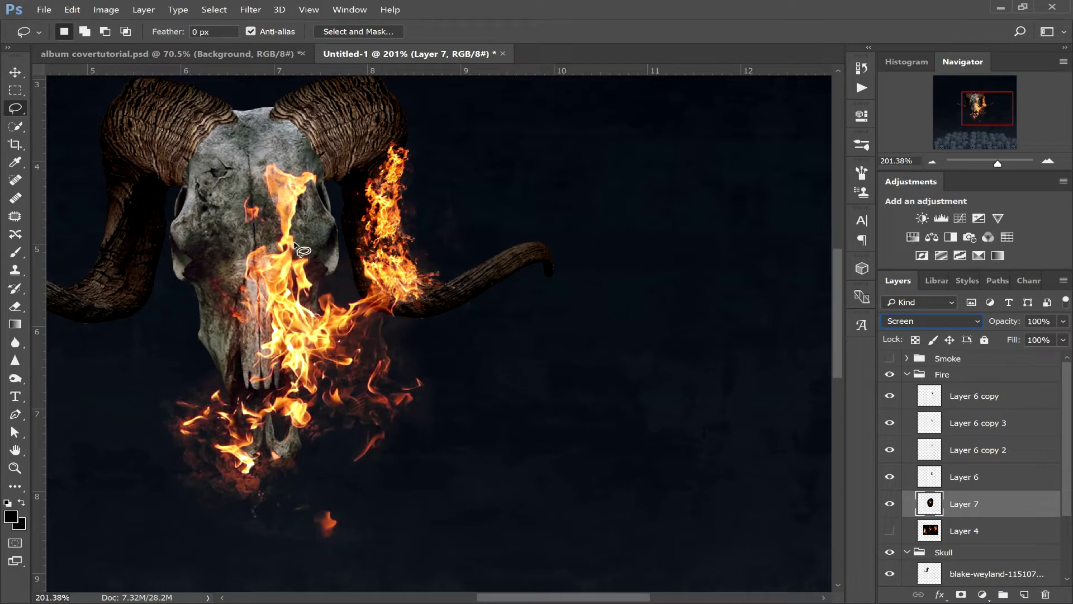
- Scale the new flame to about 41% and place it over the outer upper part of the right horn
left_click(15, 72)
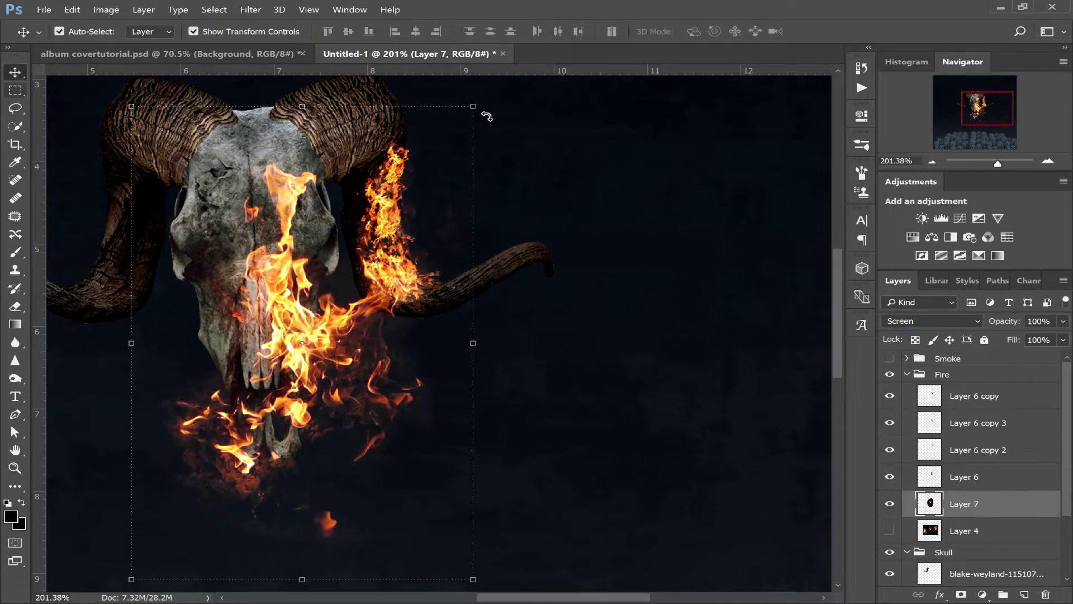
left_click(473, 105)
left_click_drag(453, 138, 273, 384)
left_click_drag(259, 433, 479, 163)
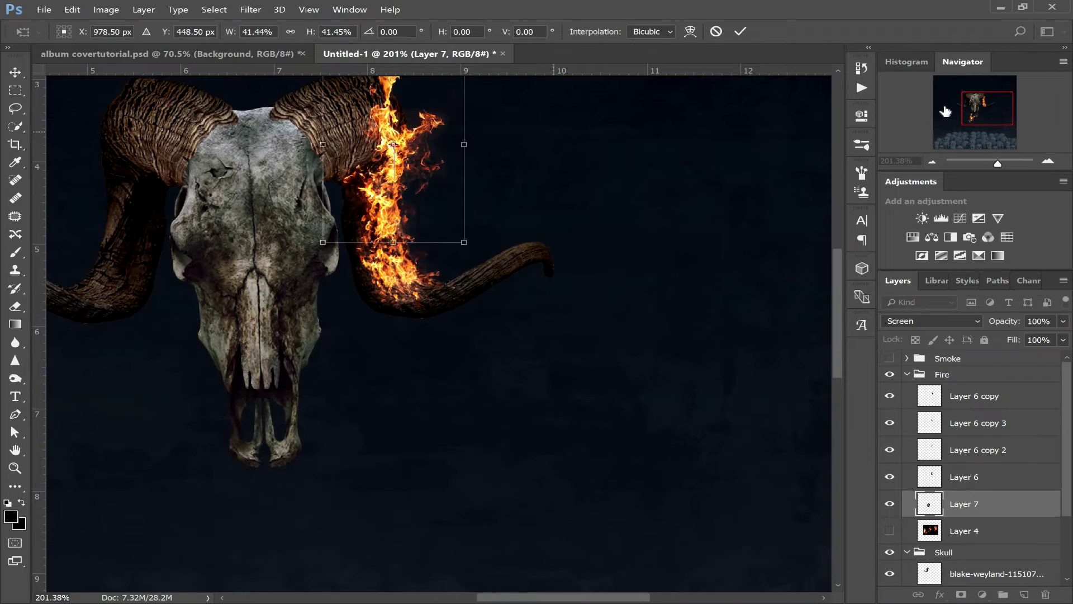
left_click_drag(993, 103, 996, 92)
left_click_drag(346, 301, 382, 347)
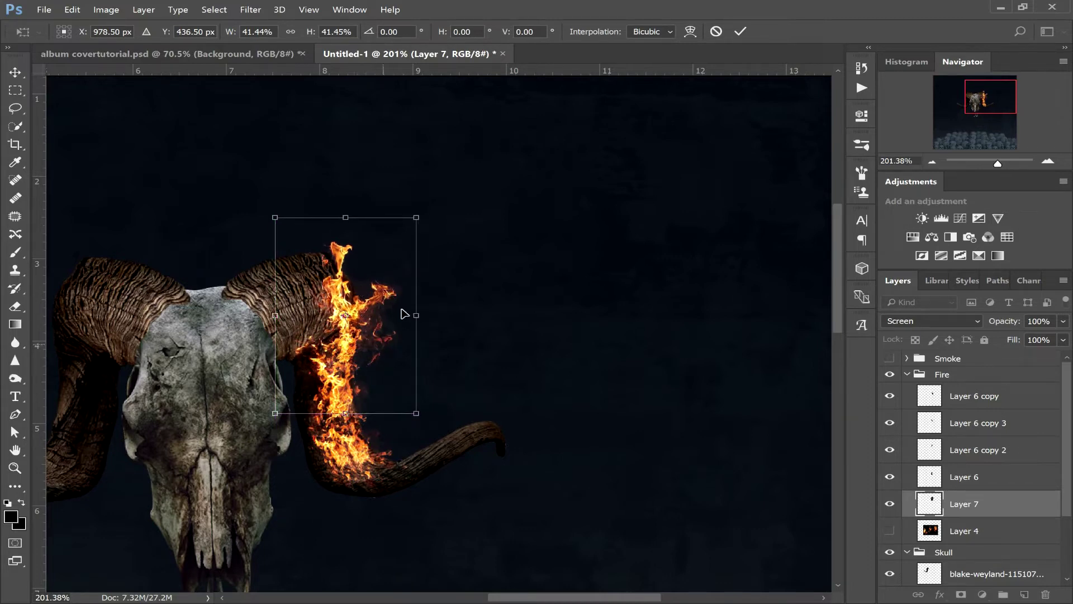
left_click(740, 33)
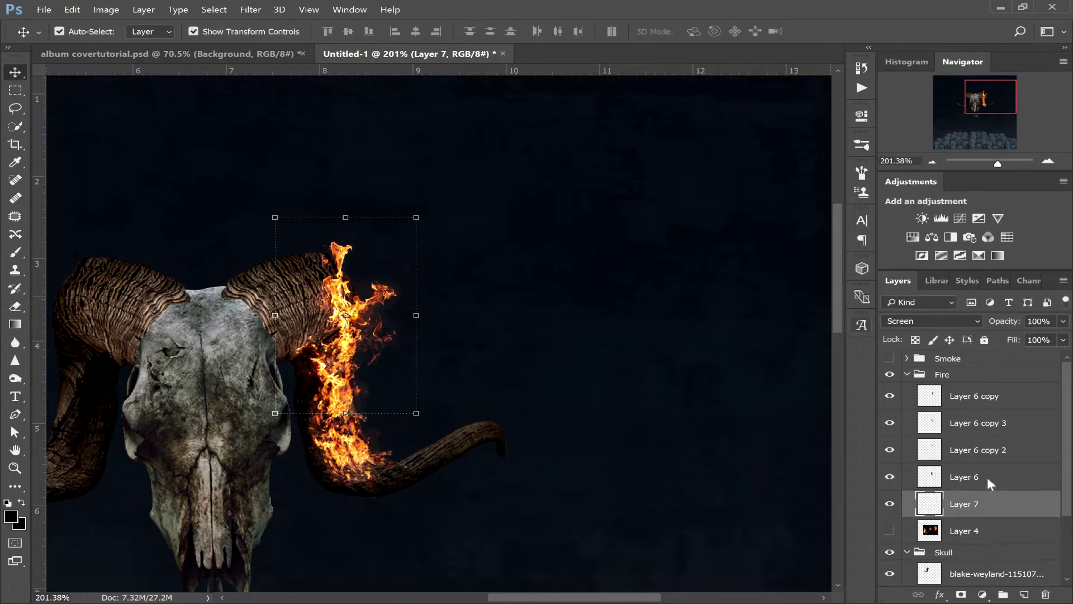
- Duplicate the large flame, scale the copy to about 67%, rotate it about 35°, and place it along the right horn's lower curve
left_click_drag(1026, 504, 1025, 595)
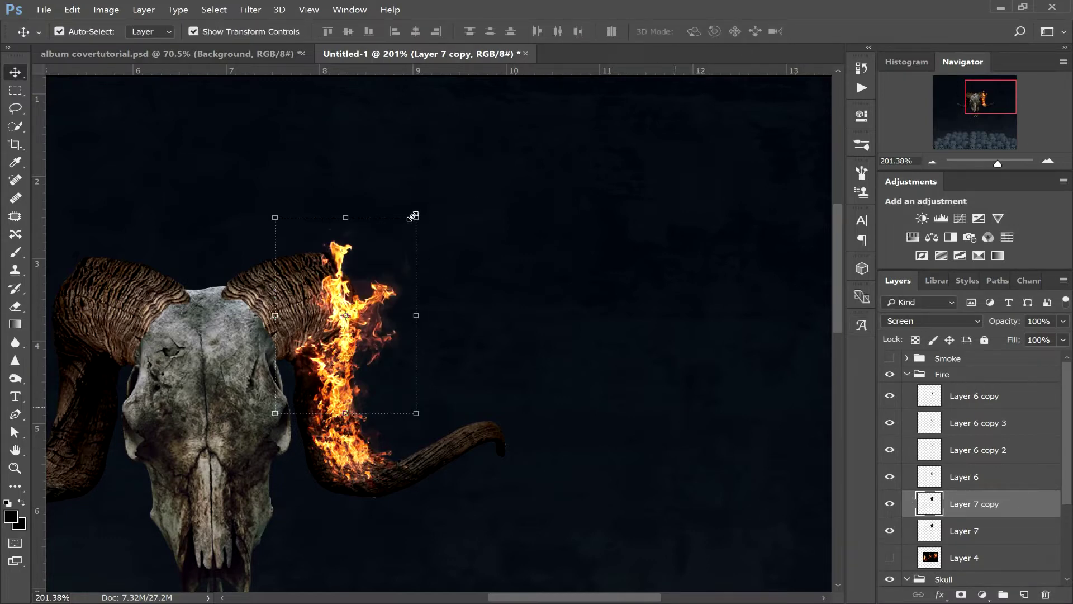
left_click_drag(403, 246, 368, 309)
left_click_drag(402, 373, 425, 445)
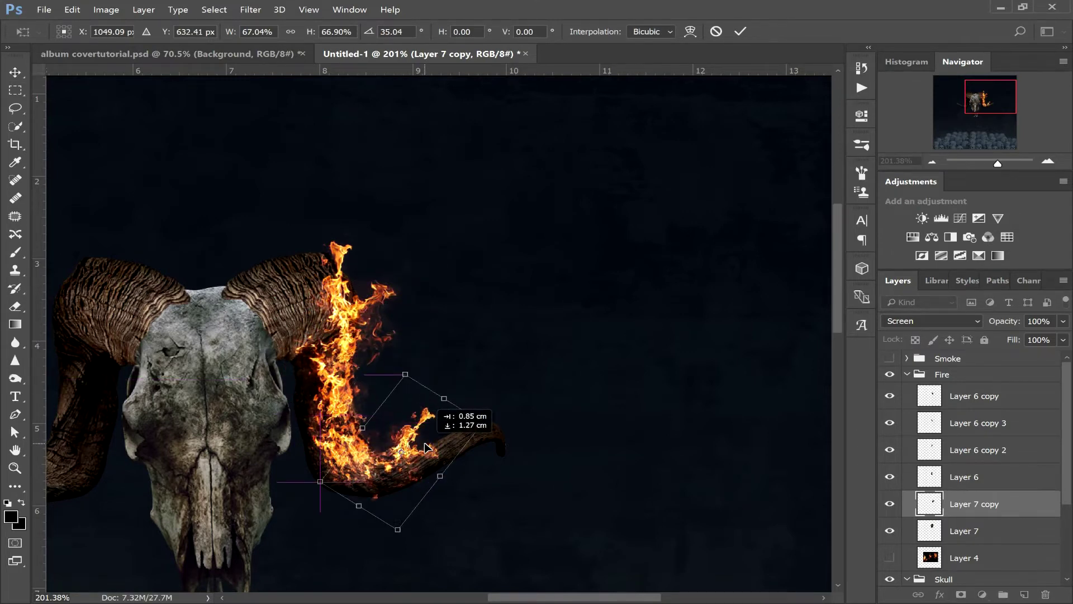
left_click(741, 32)
- Duplicate the lower-curve flame, scale the copy to about 70%, rotate it about 21°, and position it slightly lower on the horn
left_click_drag(1025, 505, 1025, 594)
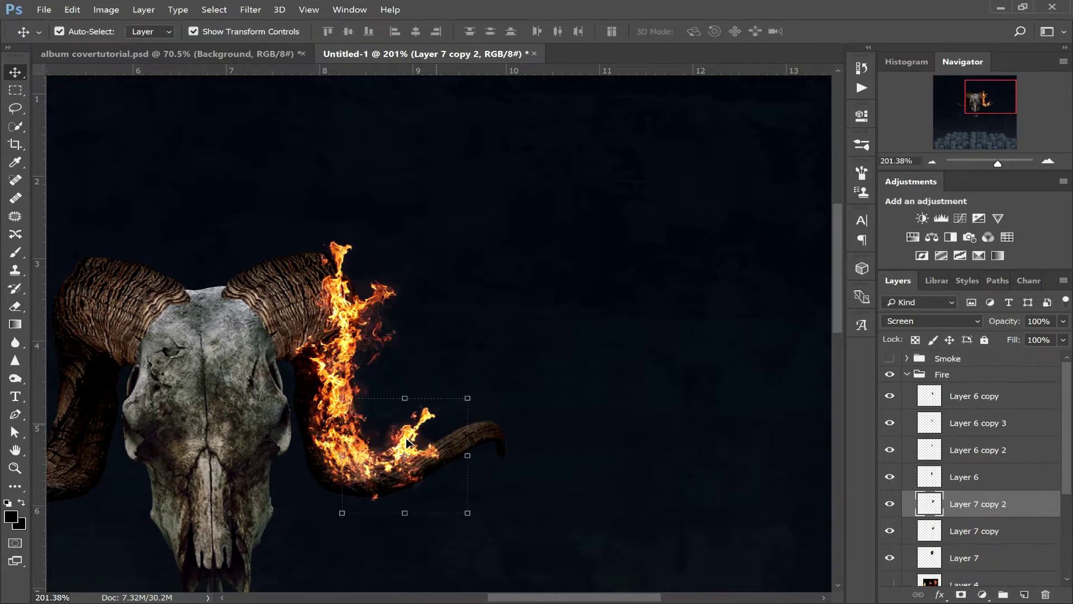
mouse_move(454, 423)
left_mouse_down()
mouse_move(501, 404)
mouse_move(461, 440)
mouse_move(453, 465)
mouse_move(446, 449)
mouse_move(462, 434)
mouse_move(448, 458)
mouse_move(415, 475)
mouse_move(446, 436)
left_mouse_up()
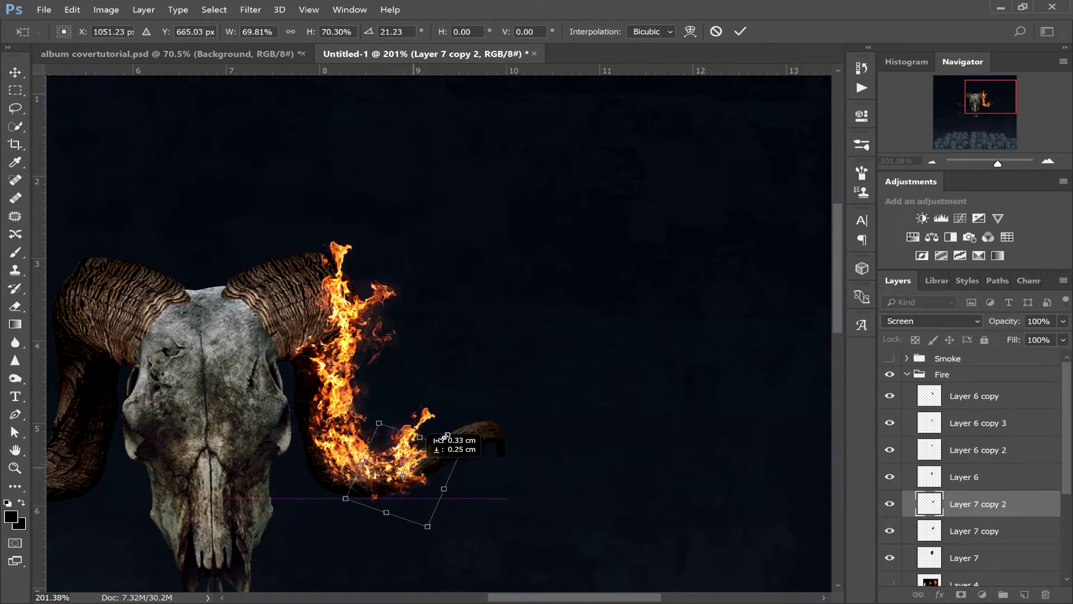
left_click(740, 32)
- Duplicate the smaller lower-curve flame, scale the copy to about 86%, rotate it about -10°, and move it toward the right horn's tip
left_click_drag(997, 163, 1005, 163)
left_click_drag(991, 97, 991, 103)
left_click_drag(978, 504, 1024, 595)
key("ctrl+t")
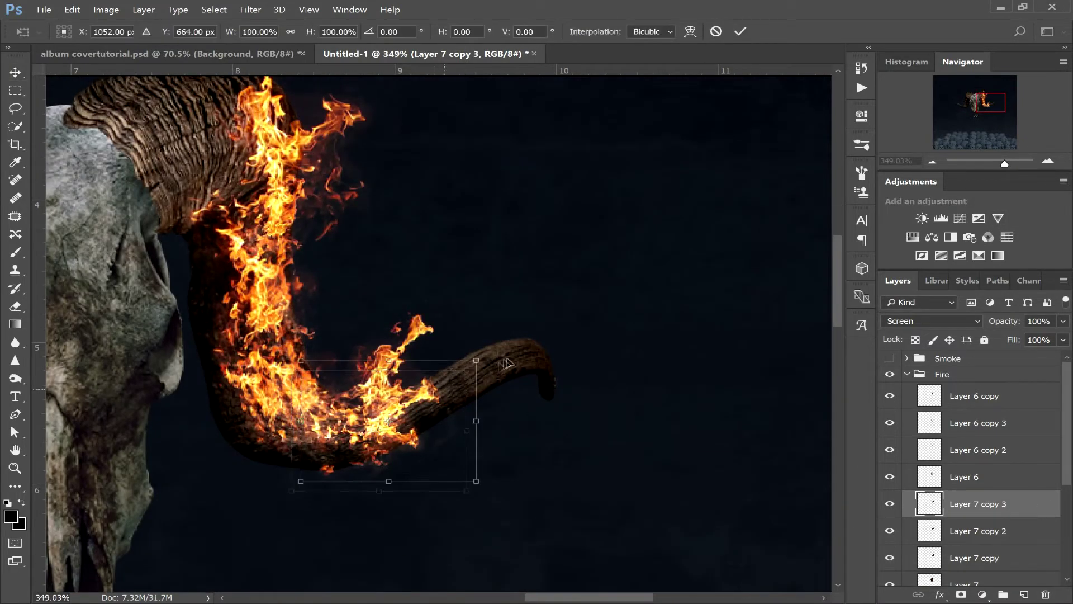
left_click_drag(402, 425, 492, 366)
left_click_drag(553, 314, 447, 391)
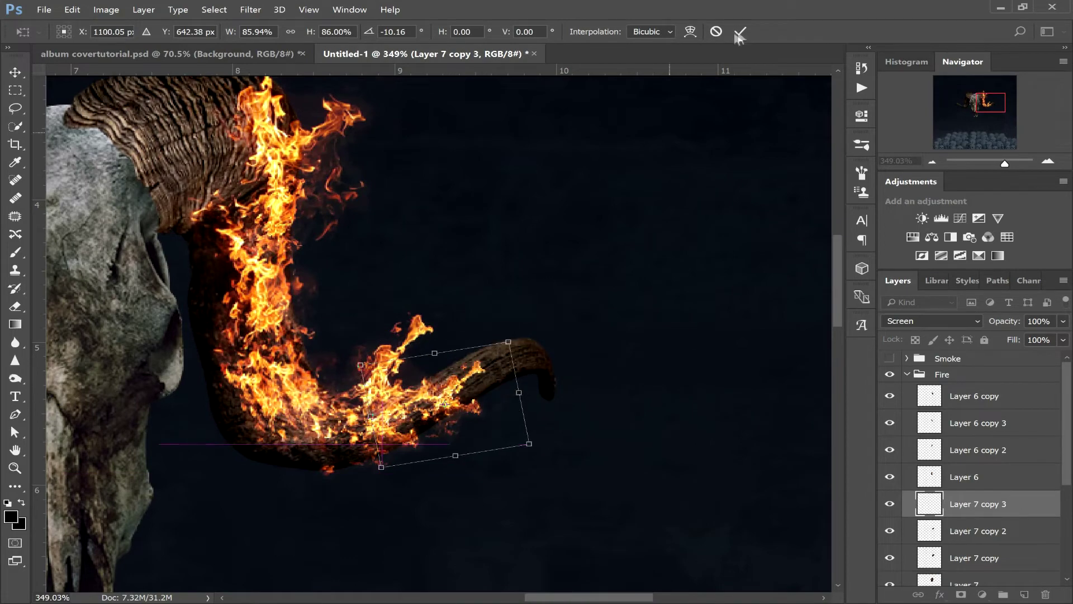
left_click(740, 31)
- Show the full flame image again, lasso its leftmost flame, and copy it to a new layer
left_click_drag(1066, 471, 1065, 492)
left_click(890, 568)
left_click(964, 568)
mouse_move(1005, 163)
left_mouse_down()
mouse_move(981, 163)
mouse_move(990, 163)
left_mouse_up()
key("l")
left_click_drag(240, 253, 251, 467)
right_click(327, 343)
left_click(383, 445)
- Hide the full flame image and set the newly copied flame's blend mode to Screen
left_click(889, 532)
left_click(931, 321)
key("Return")
- Shrink the new flame with Free Transform, move it onto the right horn, and adjust its shape to fit the upper curve
key("ctrl+t")
left_click_drag(398, 237, 325, 354)
left_click_drag(305, 400, 509, 228)
left_click_drag(990, 163, 1000, 163)
left_click_drag(515, 213, 492, 250)
left_click_drag(521, 320, 520, 377)
left_click_drag(437, 412, 417, 266)
left_click_drag(534, 305, 527, 316)
left_click_drag(415, 266, 404, 251)
left_click_drag(521, 264, 514, 286)
left_click_drag(403, 246, 429, 253)
left_click_drag(557, 218, 521, 228)
left_click_drag(405, 251, 417, 242)
left_click_drag(562, 297, 593, 278)
left_click(740, 32)
- Duplicate a right-horn flame layer, rotate the copy about -19°, and move it over the upper curve of the right horn
left_click_drag(1006, 452, 1024, 594)
key("ctrl+t")
left_click_drag(526, 438, 414, 285)
left_click_drag(576, 283, 554, 205)
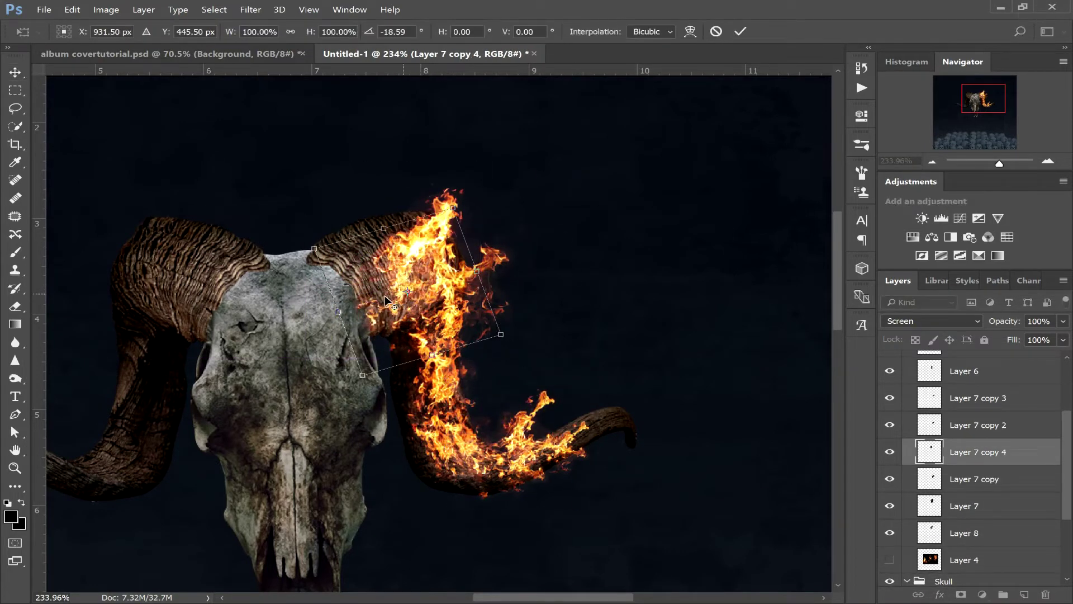
left_click_drag(446, 293, 396, 225)
key("Return")
key("Return")
- Duplicate the rotated upper-horn flame again and transform the new copy over the top of the right horn
key("ctrl+j")
key("ctrl+t")
left_click(740, 32)
- Duplicate the original Layer 7 flame and shrink the copy with the transform handles
left_click_drag(990, 533, 1024, 594)
left_click_drag(532, 171, 457, 273)
left_click_drag(413, 336, 355, 222)
left_click(394, 165)
left_click_drag(419, 234, 417, 218)
- Move the shrunken flame copy to the right horn's outer end, rotate it, and flip it horizontally to fit the tip
left_click_drag(376, 226, 620, 397)
mouse_move(711, 433)
left_mouse_down()
mouse_move(713, 412)
mouse_move(707, 452)
left_mouse_up()
left_click_drag(611, 412, 616, 419)
left_click_drag(654, 384, 625, 424)
right_click(587, 424)
left_click(621, 403)
left_click_drag(722, 427, 716, 458)
left_click_drag(630, 422, 632, 423)
left_click(740, 32)
- Duplicate the flame near the right horn's tip, flip the copy horizontally, and reposition it along the horn's outer end
left_click_drag(592, 391, 561, 420, "alt")
left_click_drag(594, 426, 617, 404)
right_click(602, 433)
left_click(637, 414)
left_click_drag(637, 477, 699, 402)
left_click(740, 31)
- Duplicate the upper-horn flame, move the copy down to the right horn's lower curve, and rotate it along the curve
key("alt+bracketright")
key("alt+bracketright")
key("ctrl+j")
key("ctrl+t")
left_click_drag(398, 287, 447, 490)
left_click_drag(586, 498, 591, 420)
left_click_drag(447, 453, 469, 494)
left_click_drag(614, 514, 609, 417)
- Warp the lower-curve flame copy to follow the horn's bend and adjust its size and position
right_click(482, 484)
left_click(541, 382)
left_click_drag(529, 513, 546, 503)
left_click_drag(388, 427, 396, 410)
left_click_drag(502, 558, 559, 535)
left_click_drag(401, 404, 410, 372)
left_click_drag(370, 456, 386, 464)
key("Return")
left_click_drag(558, 397, 504, 454)
mouse_move(470, 495)
left_mouse_down()
mouse_move(478, 478)
mouse_move(474, 489)
left_mouse_up()
left_click(740, 32)
- Duplicate the warped flame, resize and rotate the copy, and shift it inward along the right horn's lower curve
left_click_drag(1006, 425, 1024, 593)
left_click_drag(587, 418, 528, 391)
left_click_drag(499, 426, 408, 386)
left_click_drag(523, 487, 545, 456)
left_click_drag(447, 434, 445, 429)
left_click(741, 31)
- Duplicate the resized flame and move the copy up toward the right horn's base beside the skull
left_click_drag(1006, 426, 1024, 593)
key("ctrl+t")
left_click_drag(431, 404, 336, 234)
left_click(740, 31)
- Duplicate the flame at the right horn's base, rotate the copy, and position it against the skull
key("ctrl+j")
key("ctrl+t")
left_click_drag(410, 208, 414, 245)
left_click_drag(339, 225, 412, 225)
mouse_move(347, 235)
left_mouse_down()
mouse_move(355, 249)
mouse_move(341, 244)
left_mouse_up()
key("Return")
- Duplicate the Layer 6 copy 3 flame and move the new copy up to the right horn's base
left_click_drag(1067, 425, 1067, 403)
left_click_drag(1006, 384, 1024, 594)
key("ctrl+t")
left_click_drag(460, 450, 381, 272)
left_click(740, 31)
left_click_drag(1000, 163, 992, 164)
left_click_drag(837, 306, 836, 297)
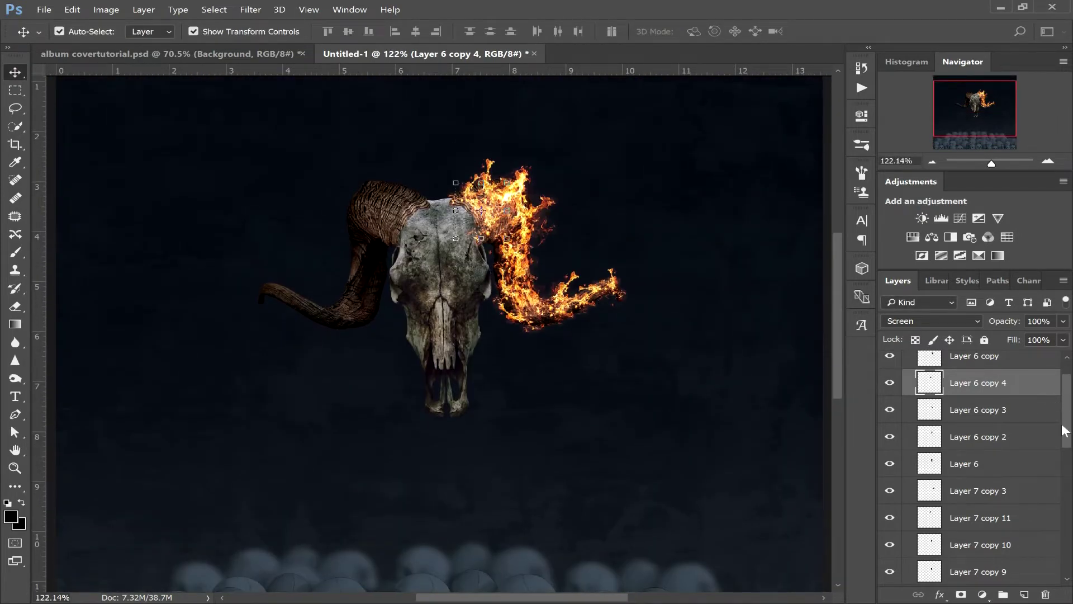
- Merge all the right-horn flame layers from Layer 6 copy down to Layer 8 and set the result's blend mode to Screen
scroll(1064, 431, "up", 2)
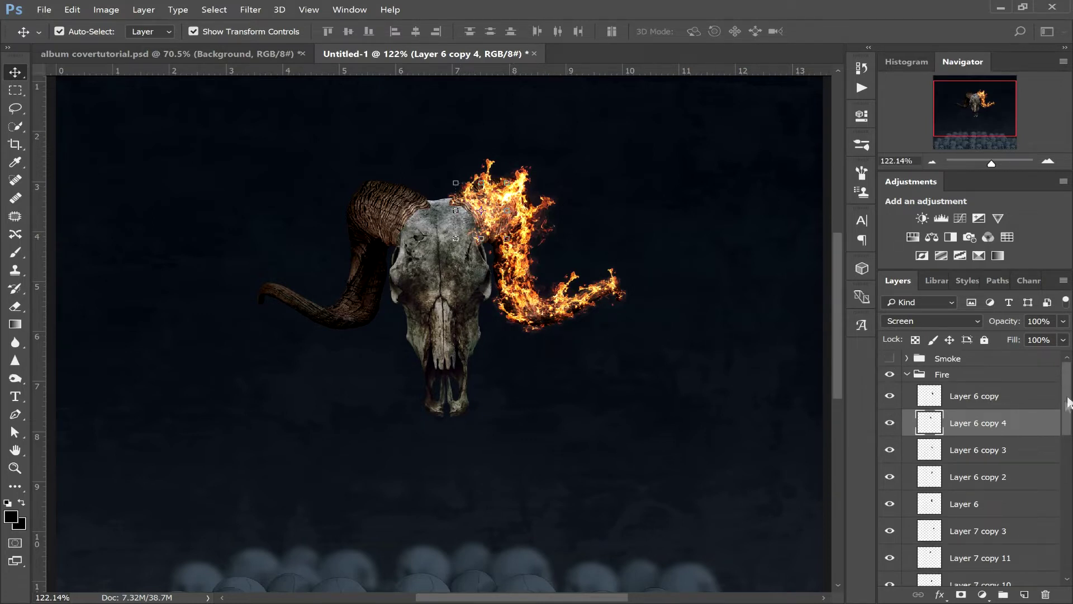
scroll(1045, 405, "down", 1)
left_click(957, 378)
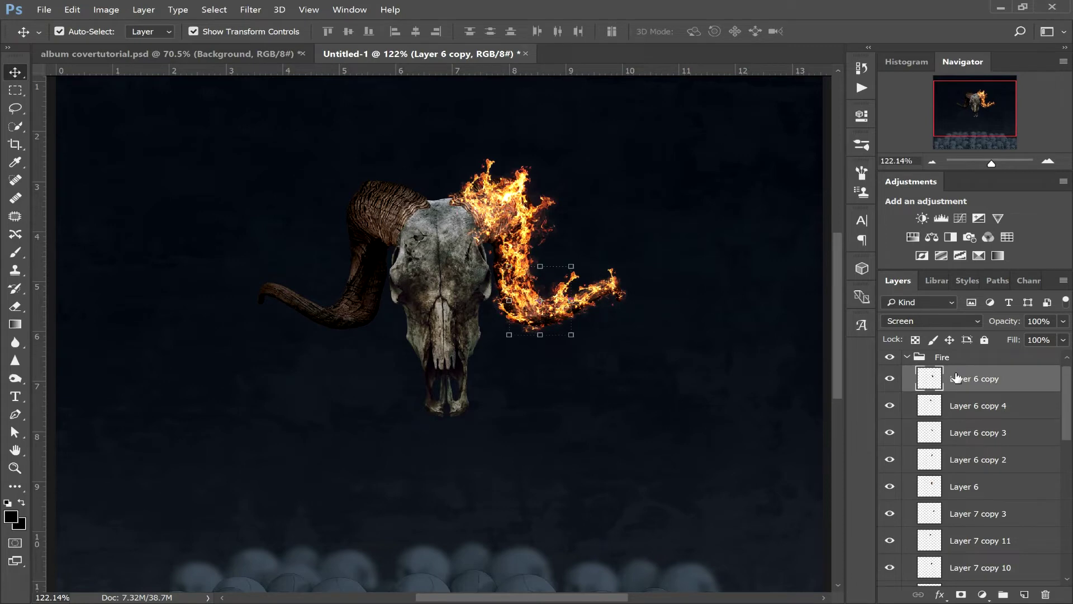
scroll(1064, 440, "down", 12)
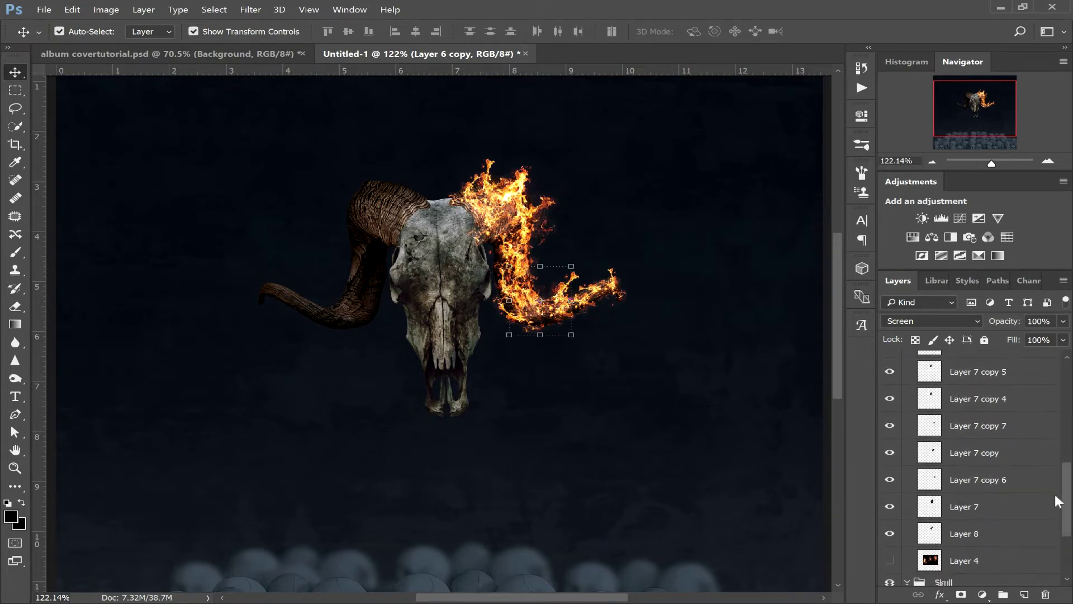
left_click(1008, 507, "shift")
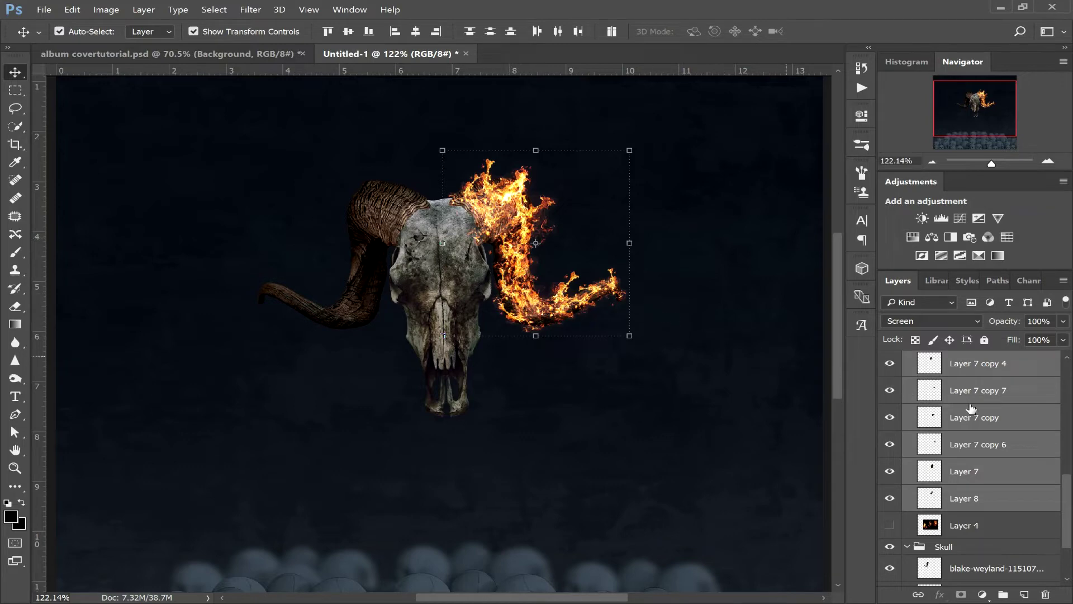
right_click(989, 421)
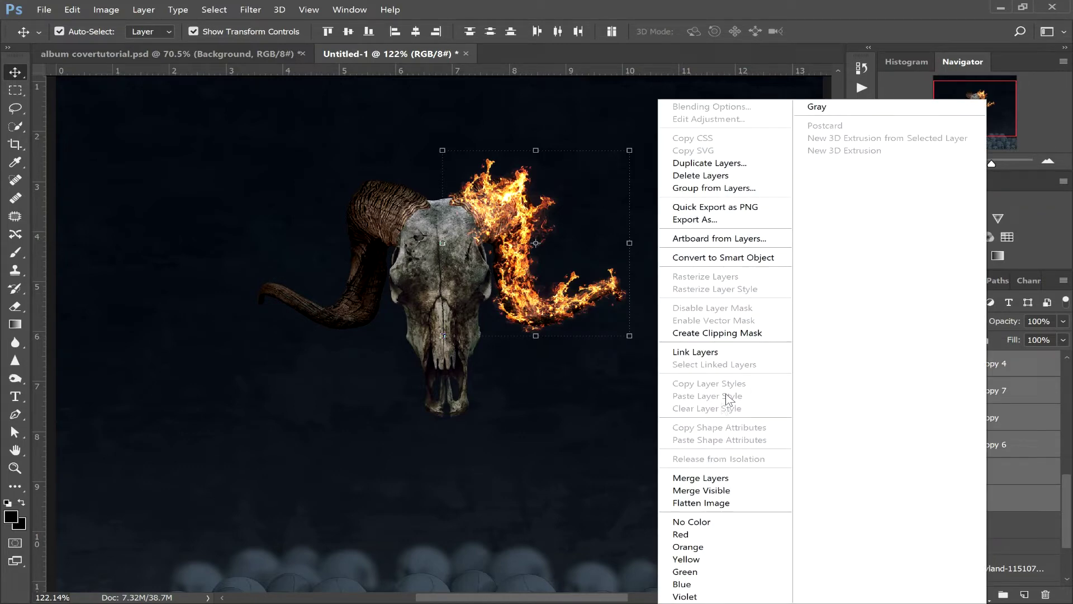
left_click(730, 477)
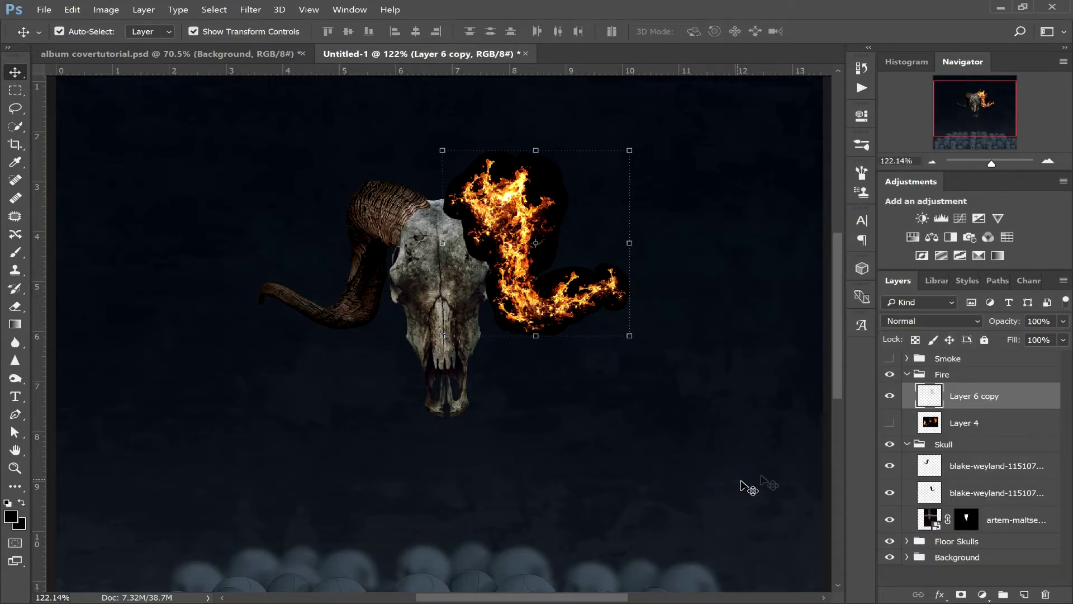
left_click(948, 320)
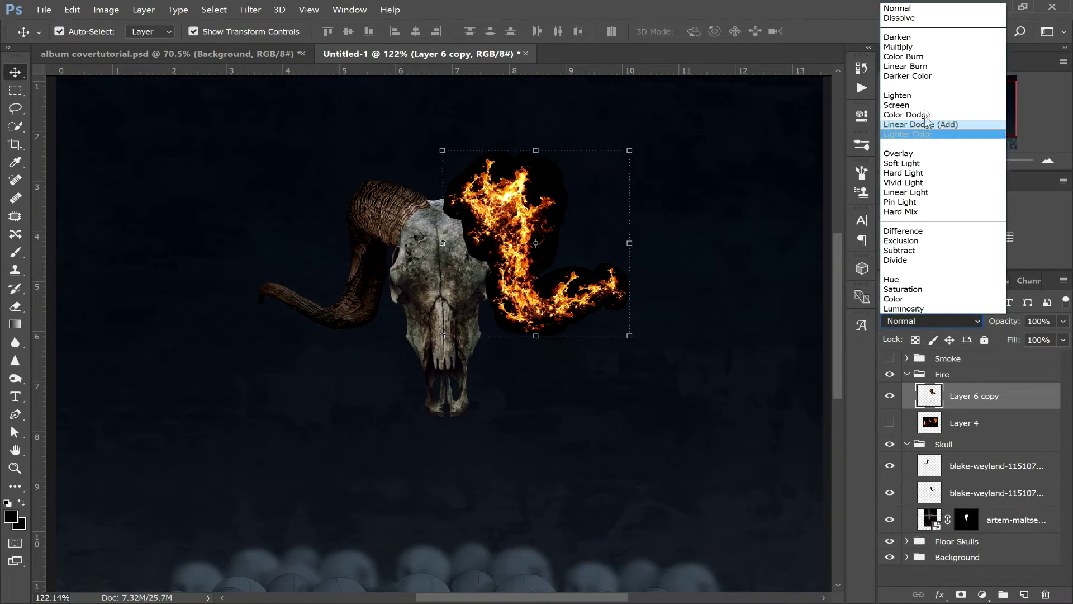
left_click(918, 106)
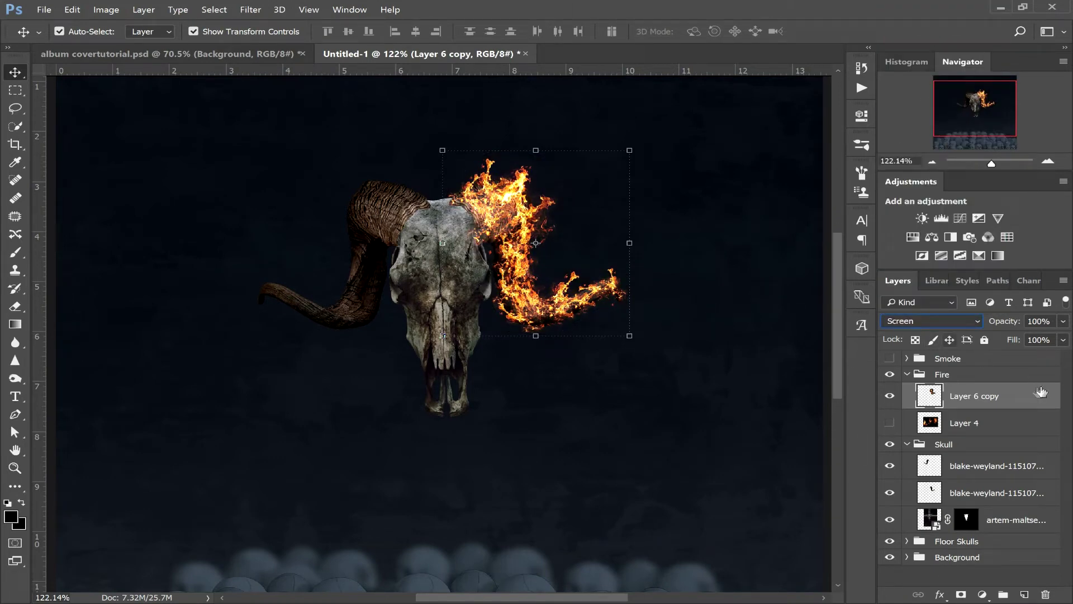
- Duplicate the merged flame layer, flip the copy horizontally, and place it over the left horn
left_click_drag(1030, 399, 1025, 594)
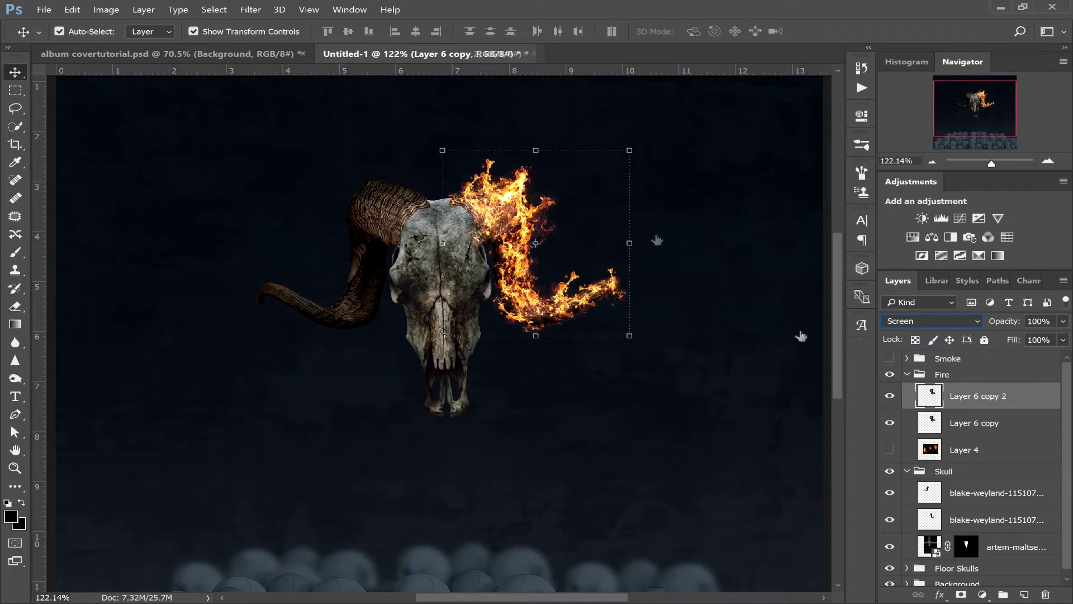
key("ctrl+t")
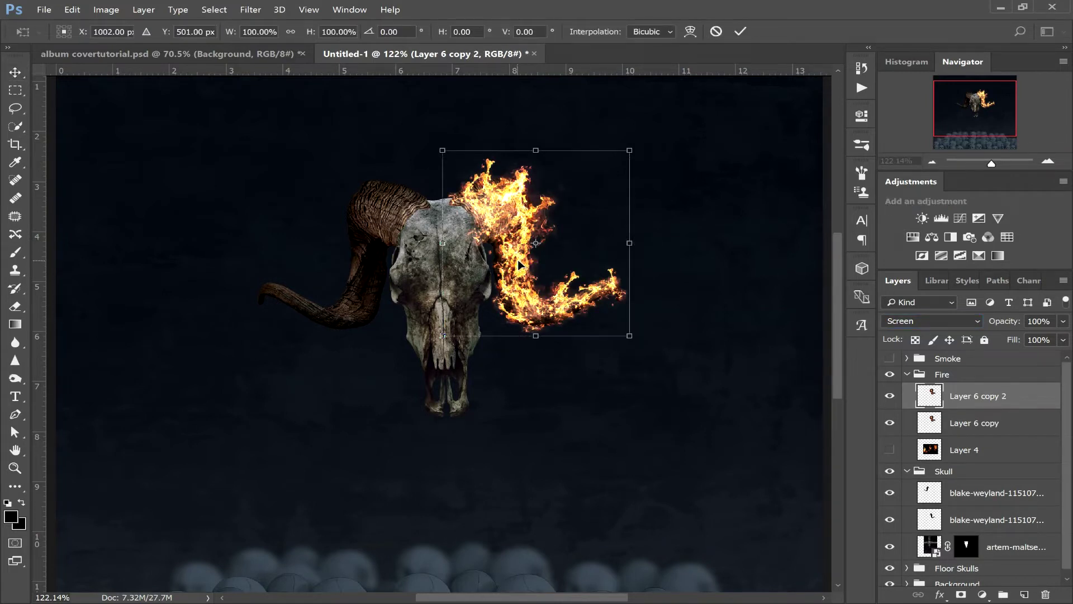
right_click(520, 263)
left_click(523, 270)
right_click(513, 268)
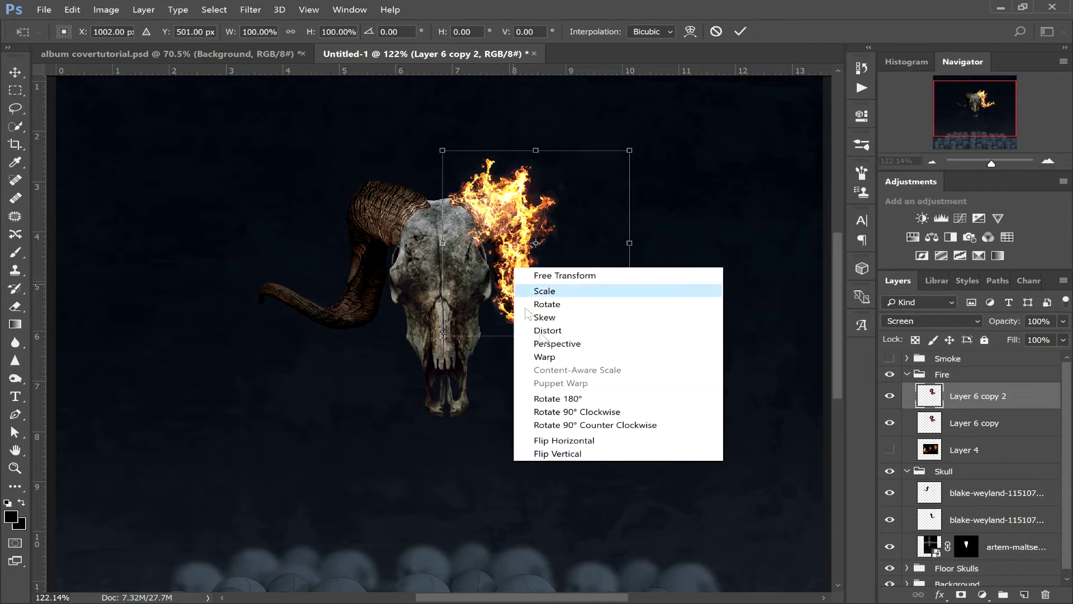
left_click(563, 441)
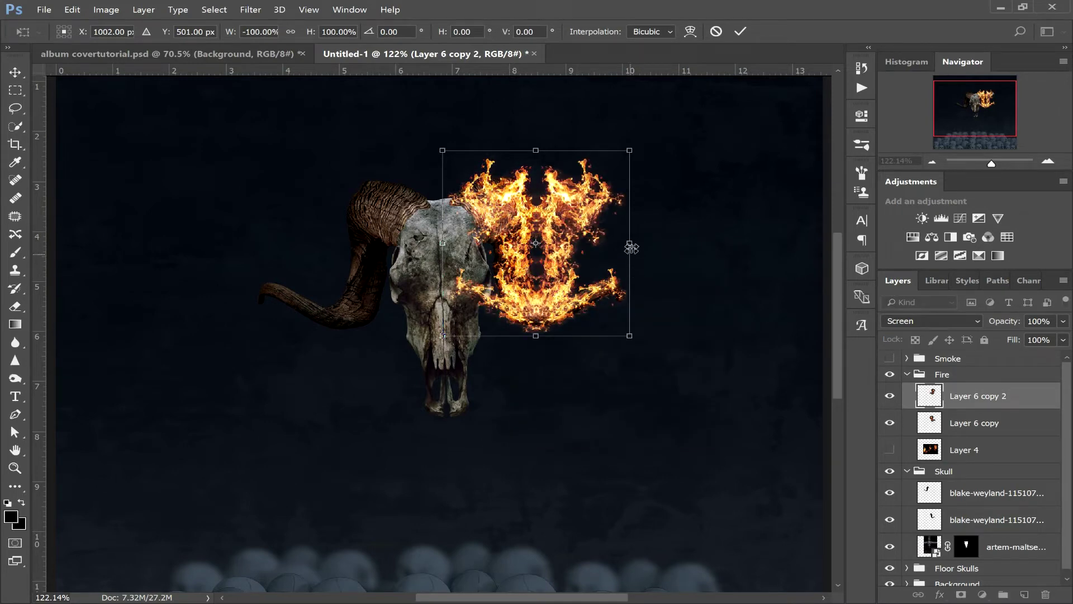
left_click_drag(507, 278, 365, 272)
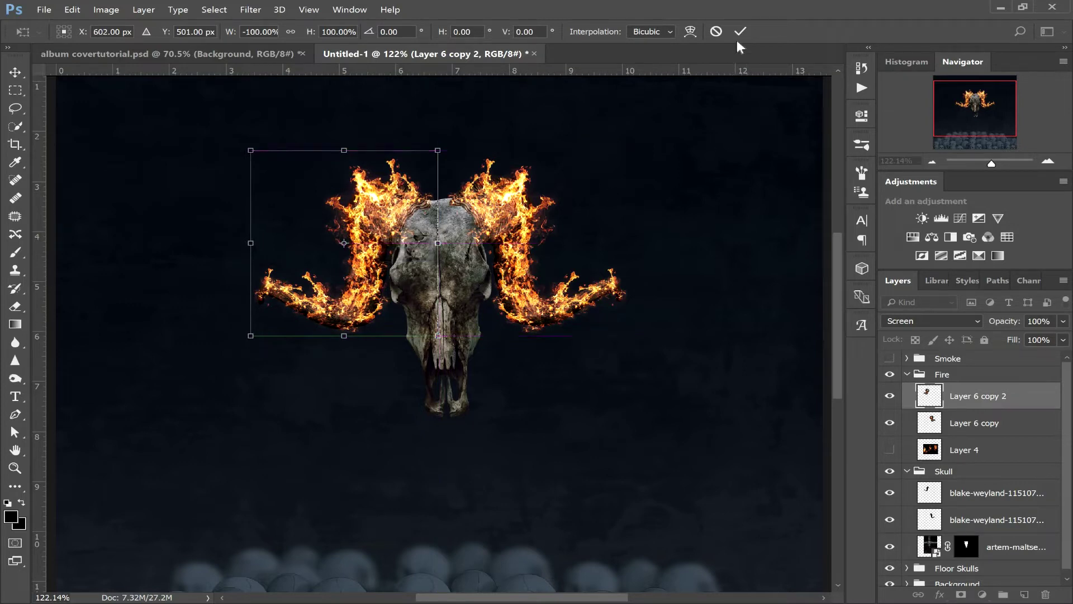
key("Return")
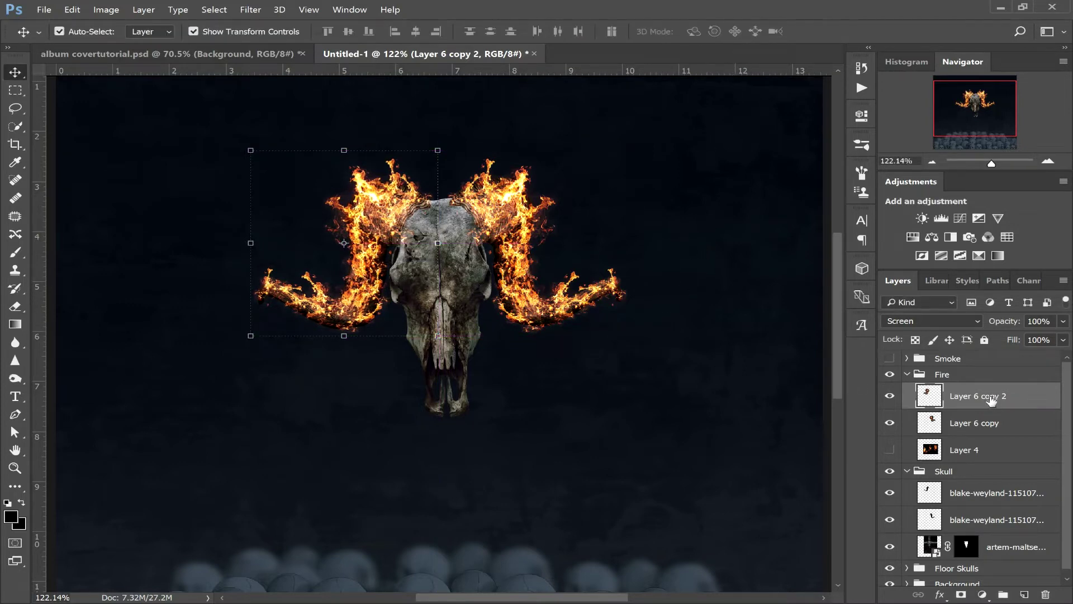
- Show the full flame image above the merged flames, lasso its middle flame, and copy it to a new layer
left_click(889, 449)
left_click(539, 350)
left_click_drag(1018, 387, 1017, 384)
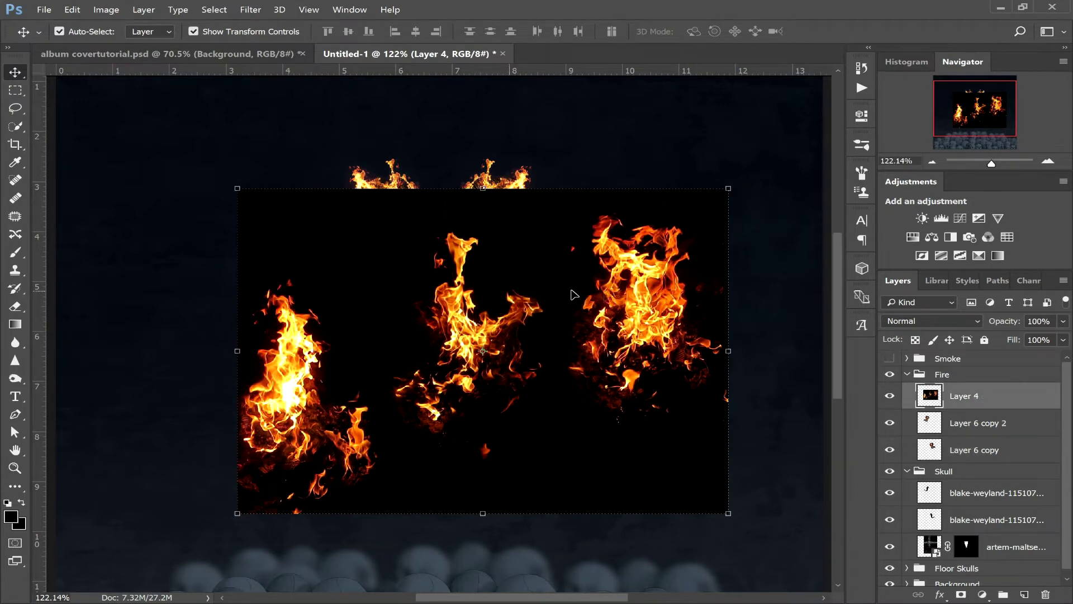
key("l")
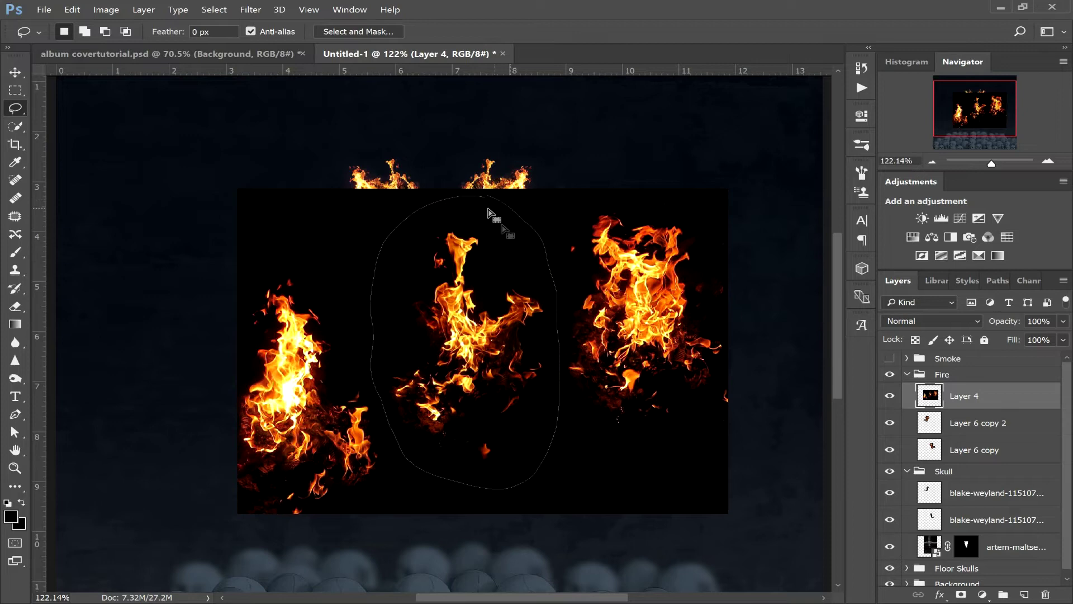
right_click(479, 345)
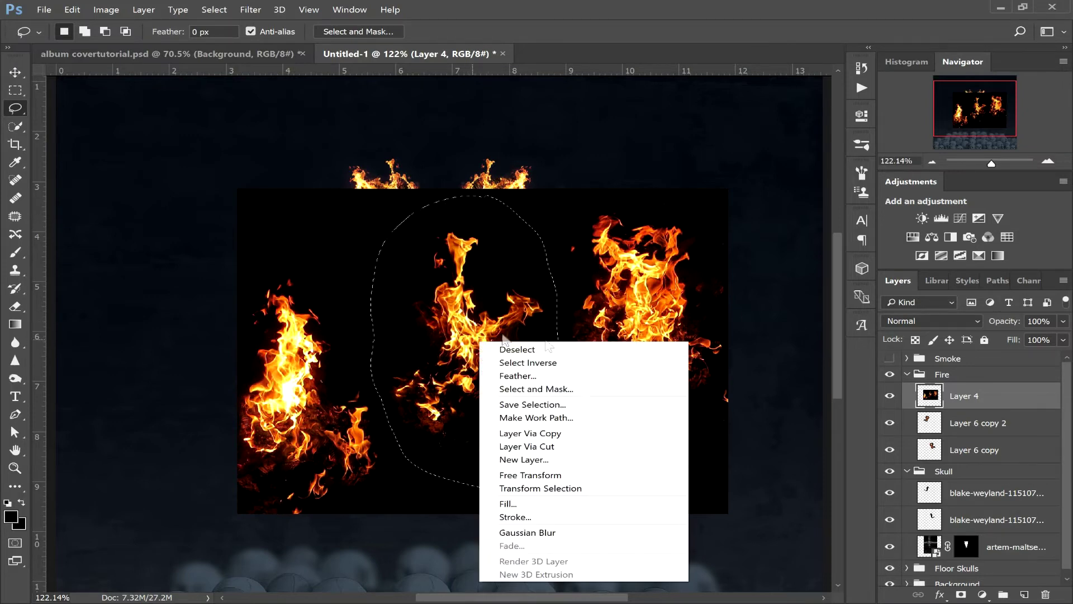
left_click(573, 434)
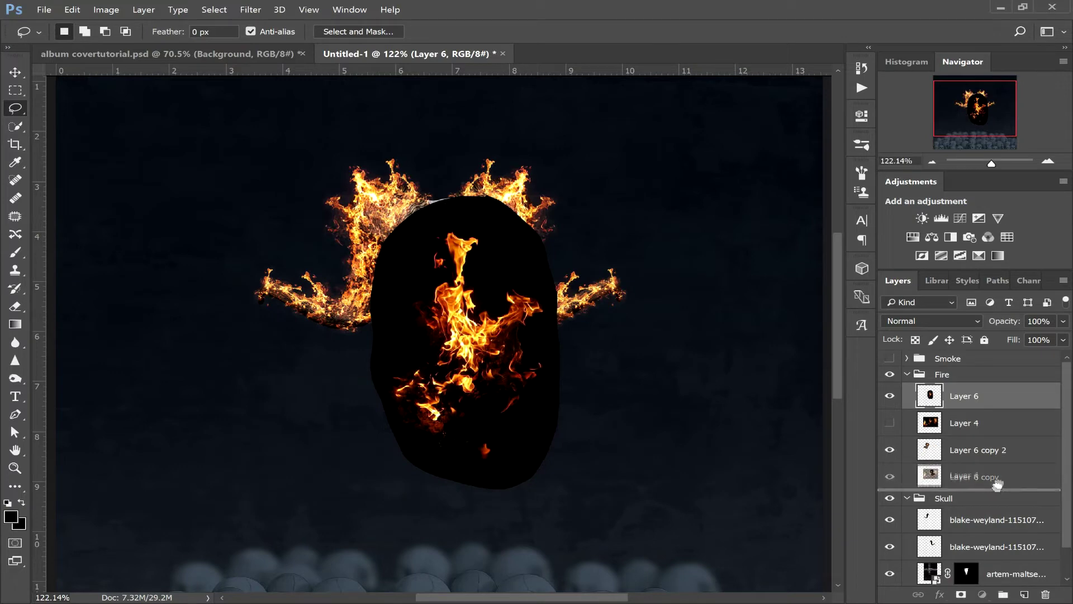
- Place the hidden full flame image at the bottom of the Fire group and set the middle-flame layer to Screen
left_click_drag(998, 484, 998, 485)
left_click(984, 398)
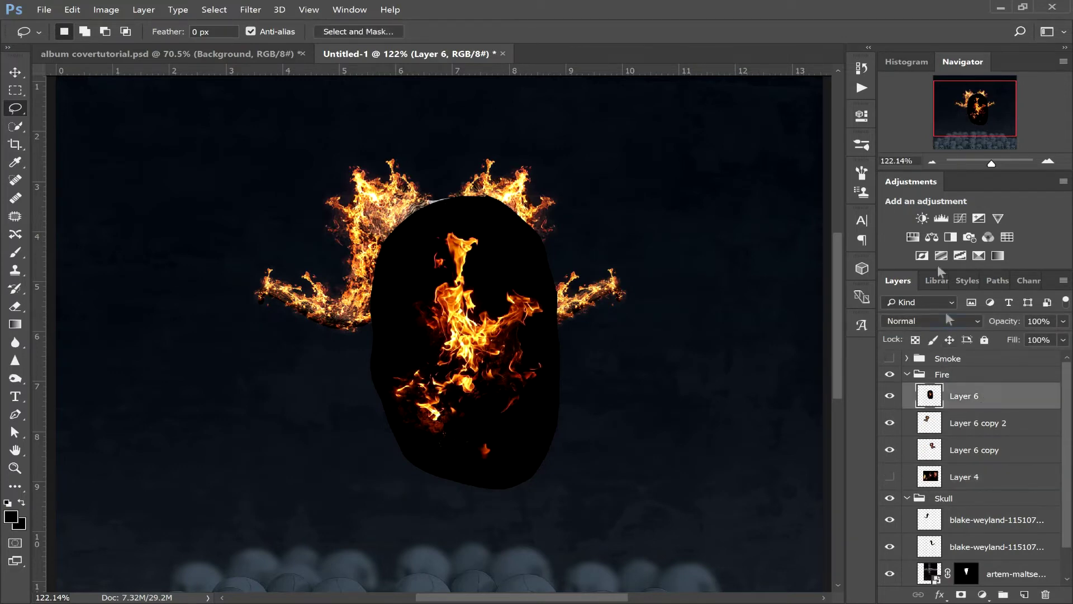
left_click(948, 321)
left_click(910, 106)
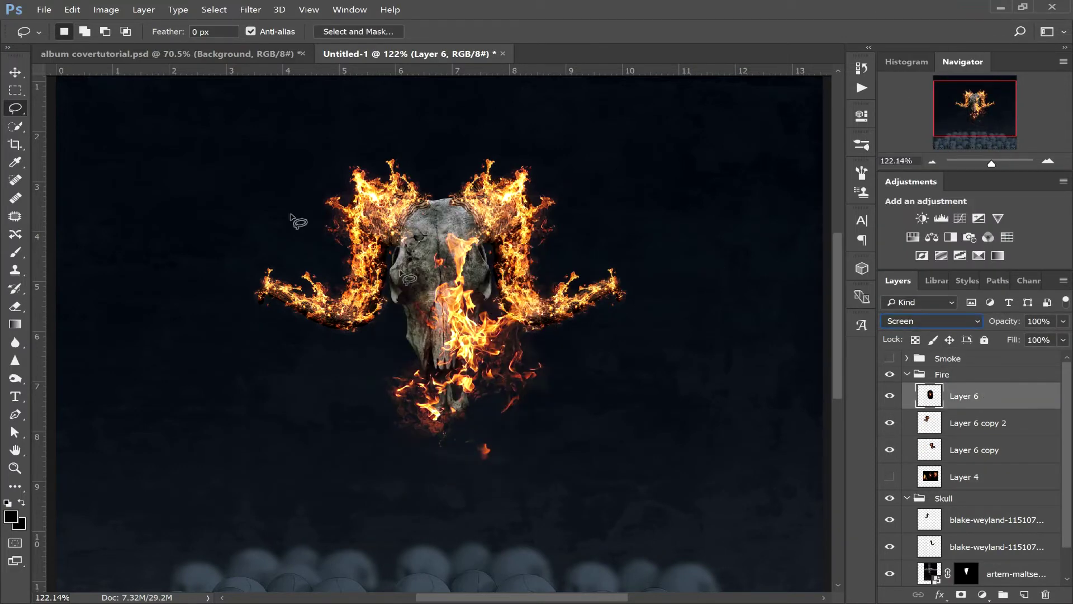
- Scale the middle flame to about 54% width and 46% height and center it on top of the skull
key("v")
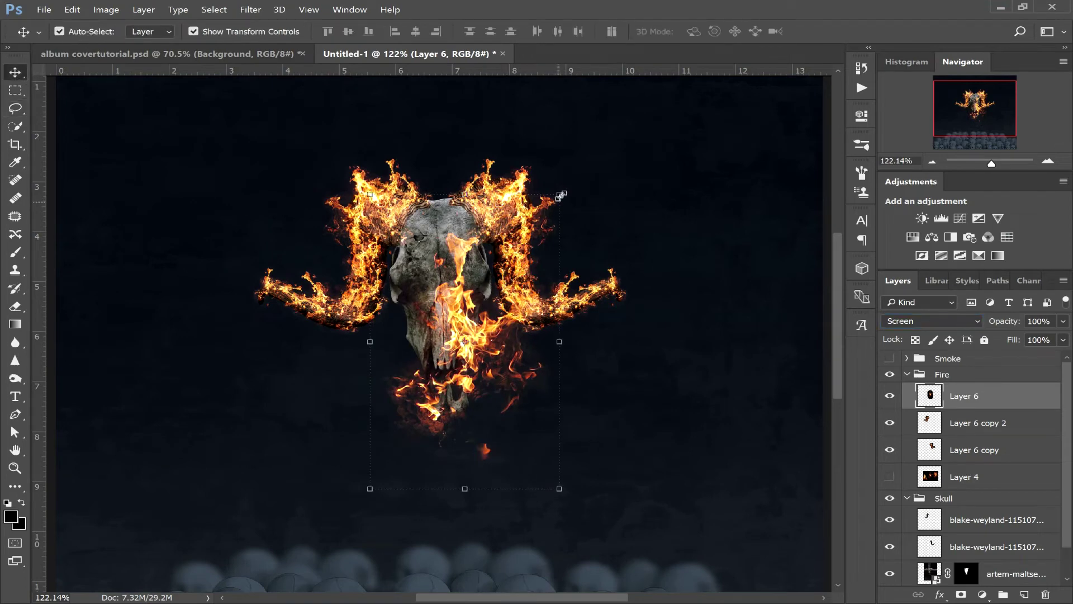
left_click_drag(523, 249, 473, 328)
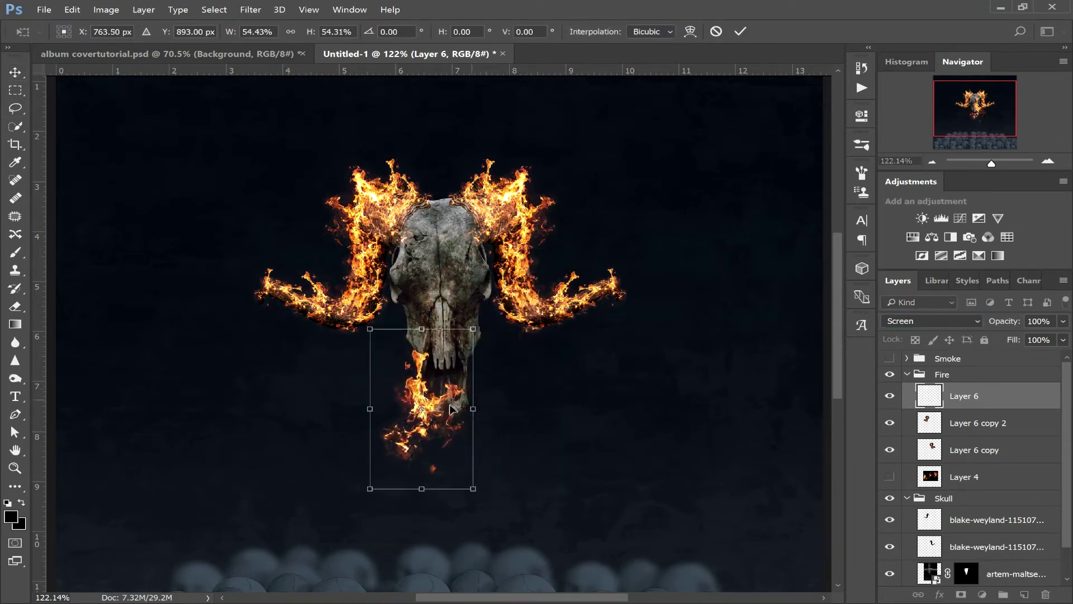
left_click_drag(456, 391, 476, 187)
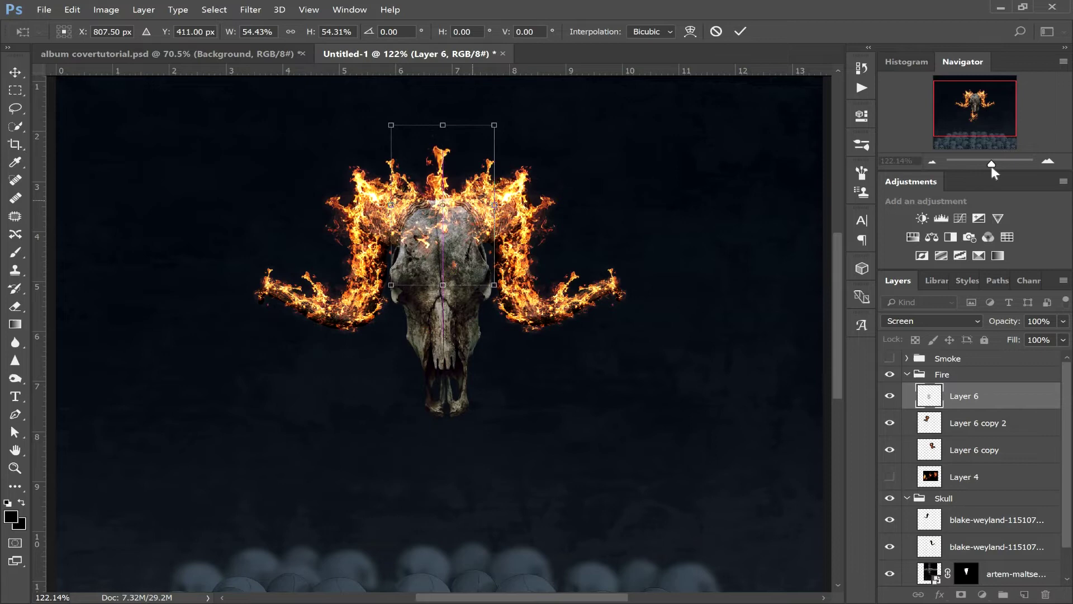
left_click_drag(991, 164, 999, 164)
left_click_drag(986, 103, 990, 89)
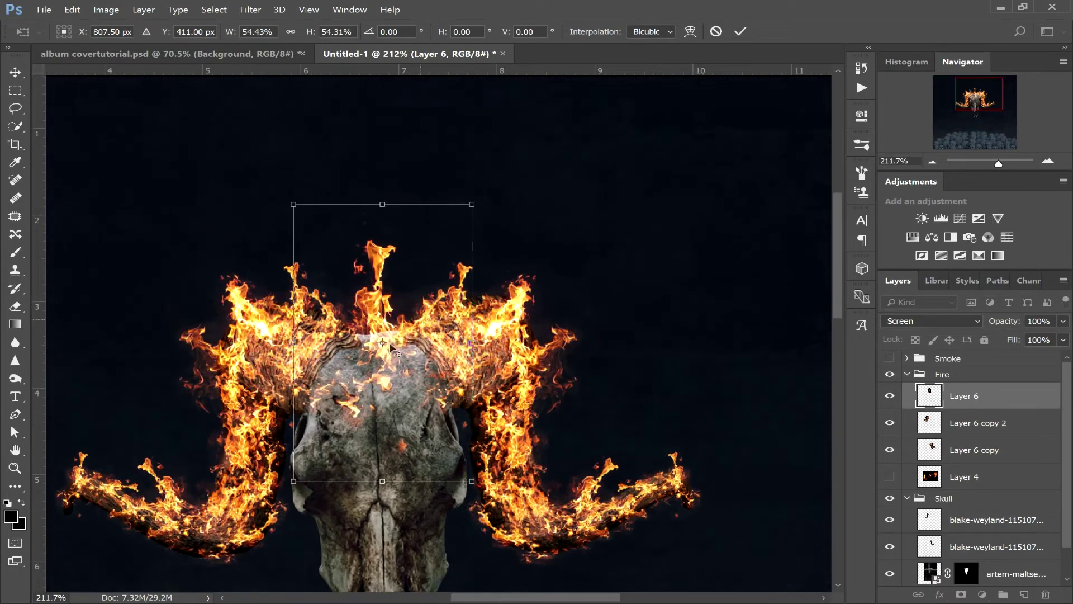
mouse_move(383, 318)
left_mouse_down()
mouse_move(380, 287)
mouse_move(376, 309)
left_mouse_up()
left_click_drag(377, 215, 377, 249)
left_click_drag(388, 325, 387, 315)
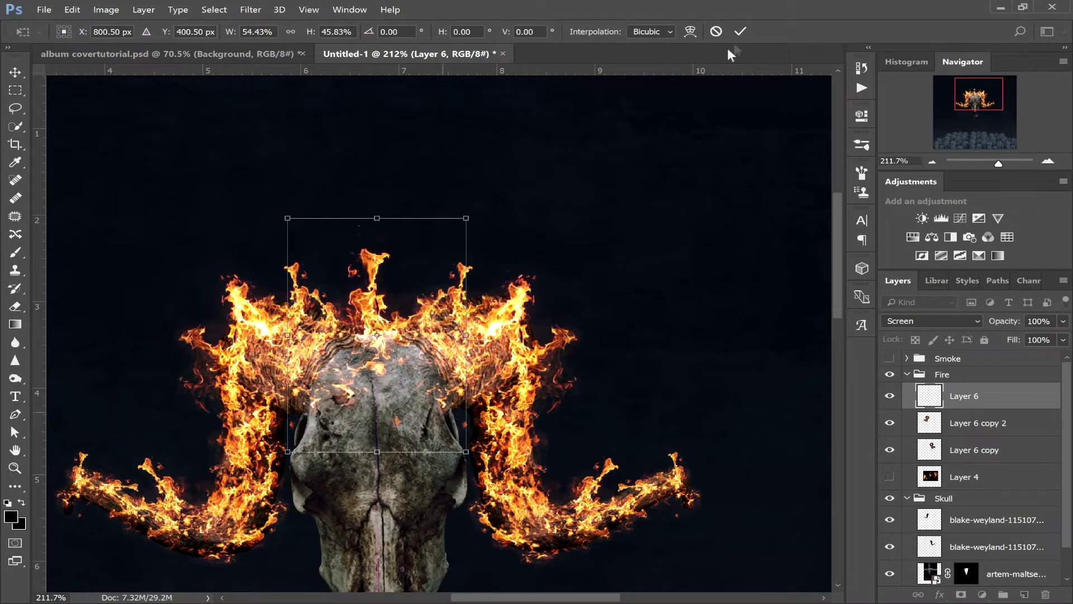
left_click(740, 31)
left_click_drag(998, 162, 990, 162)
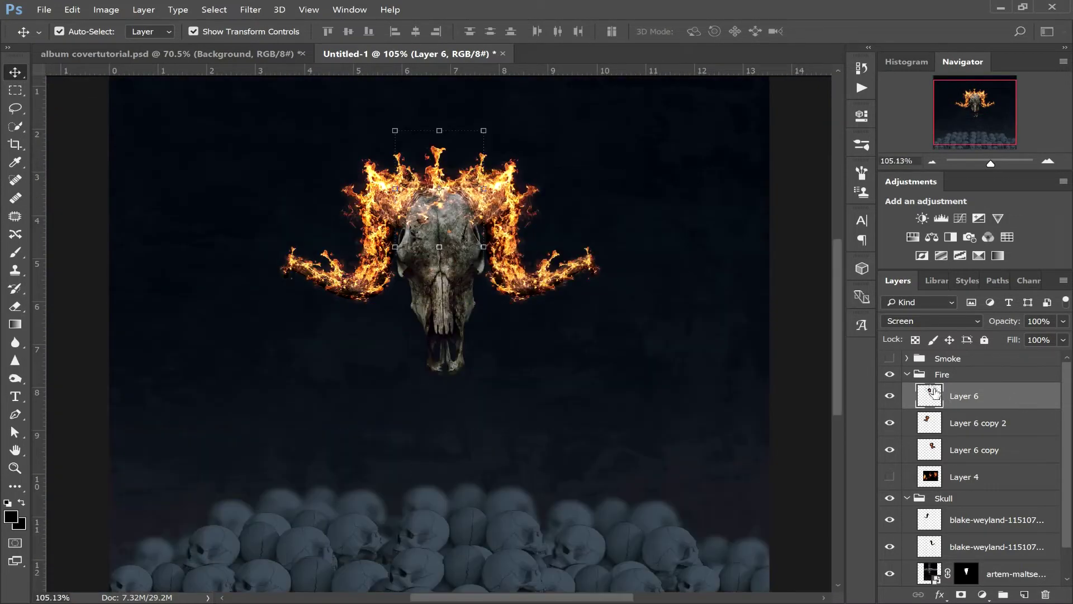
- Collapse the Fire group and add a new layer in the Skull group, clipped to the masked skull layer
left_click(904, 379)
left_click(906, 374)
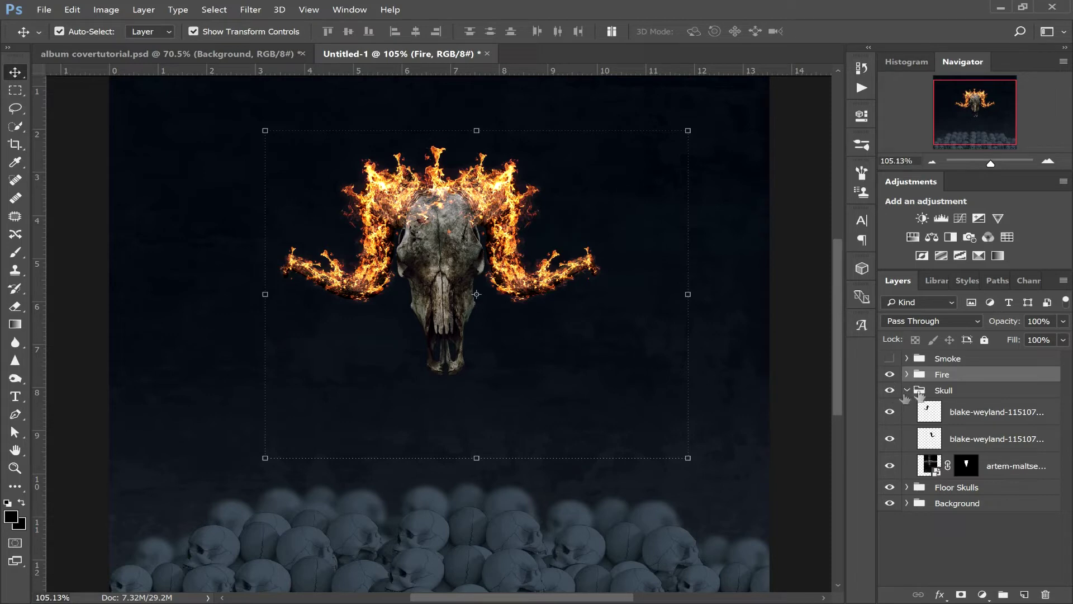
left_click(950, 394)
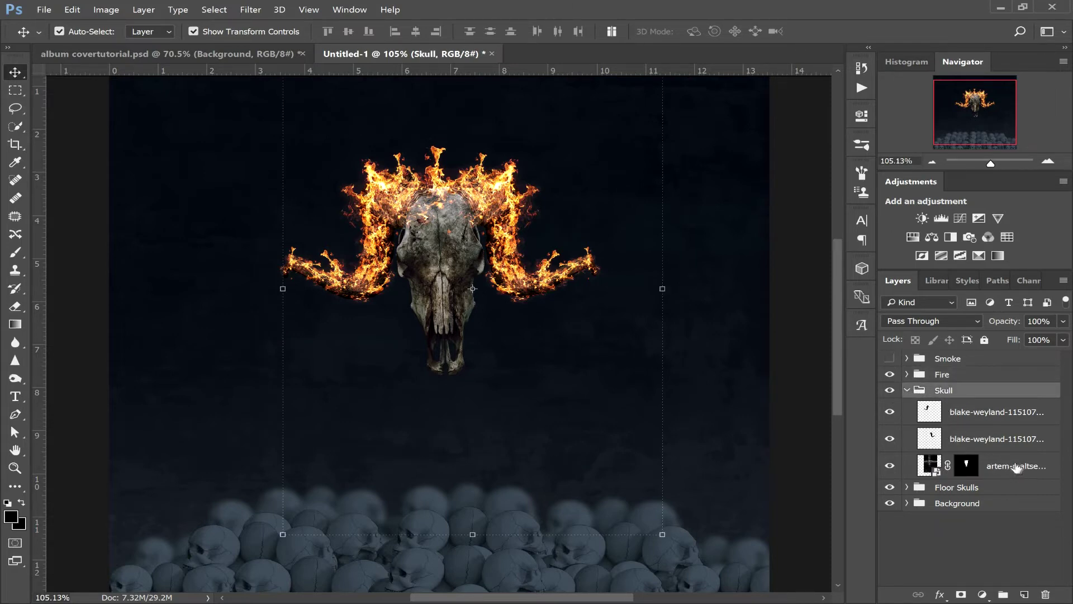
left_click(1000, 474)
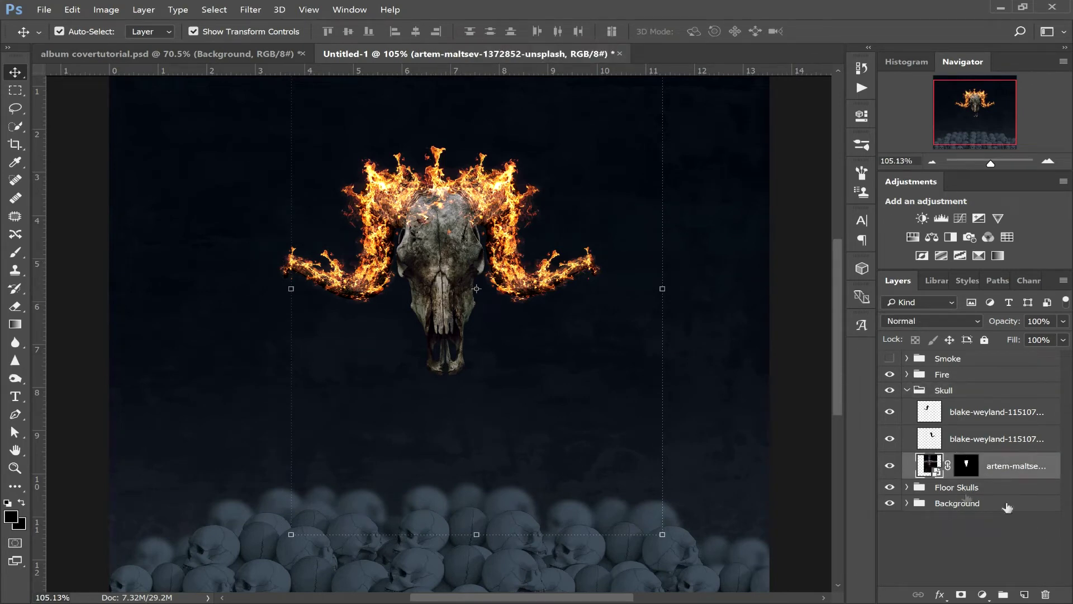
left_click(1024, 595)
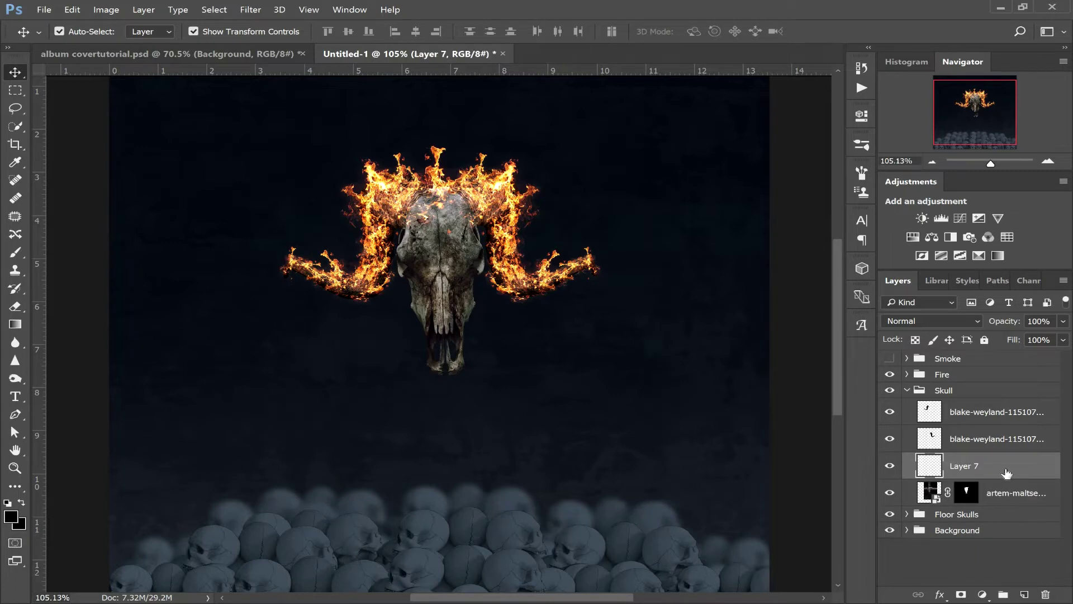
right_click(994, 470)
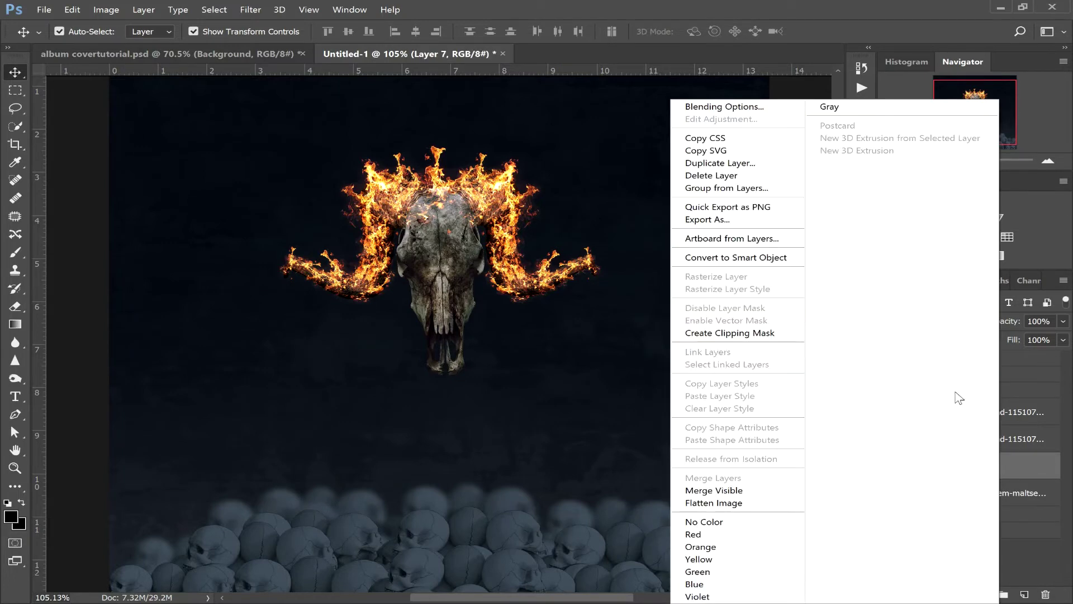
left_click(797, 333)
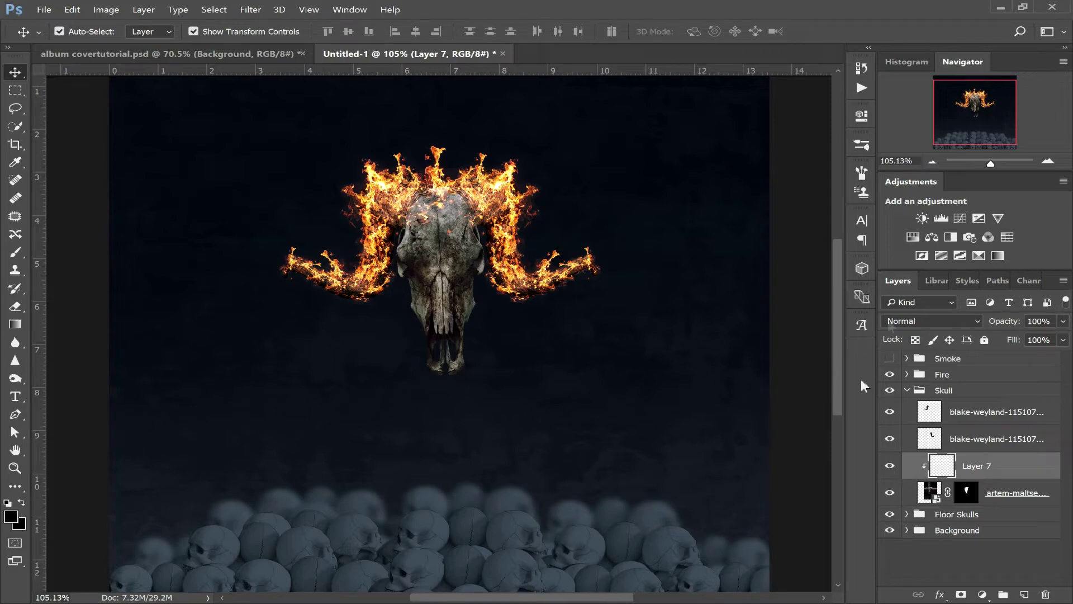
left_click_drag(993, 167, 1000, 164)
left_click_drag(978, 103, 985, 127)
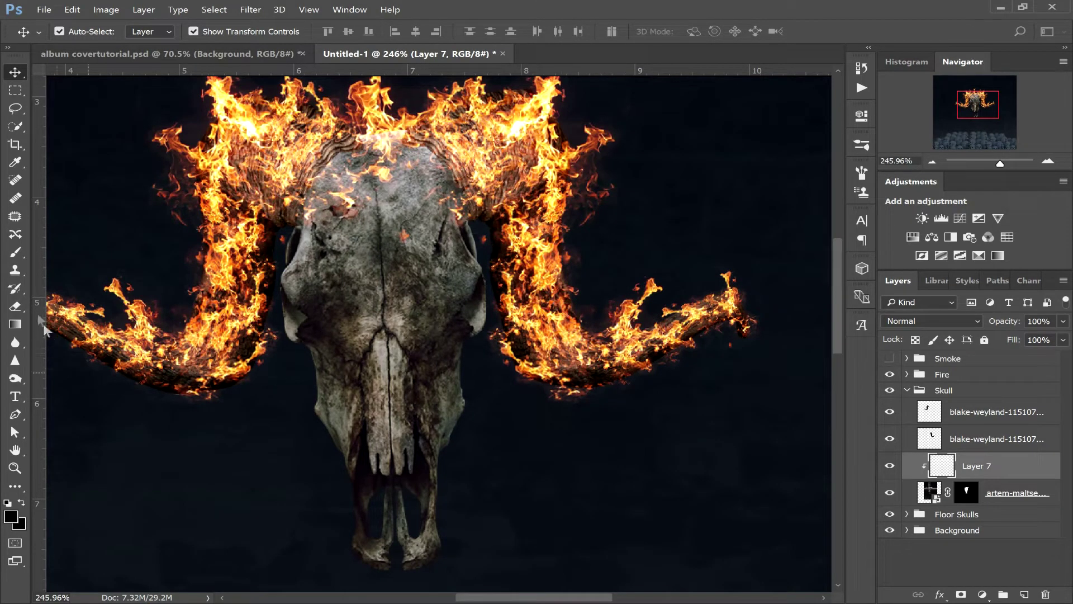
- Set up a soft round brush of 59 px with 0% hardness, pen-pressure opacity enabled and 21% opacity
left_click(16, 255)
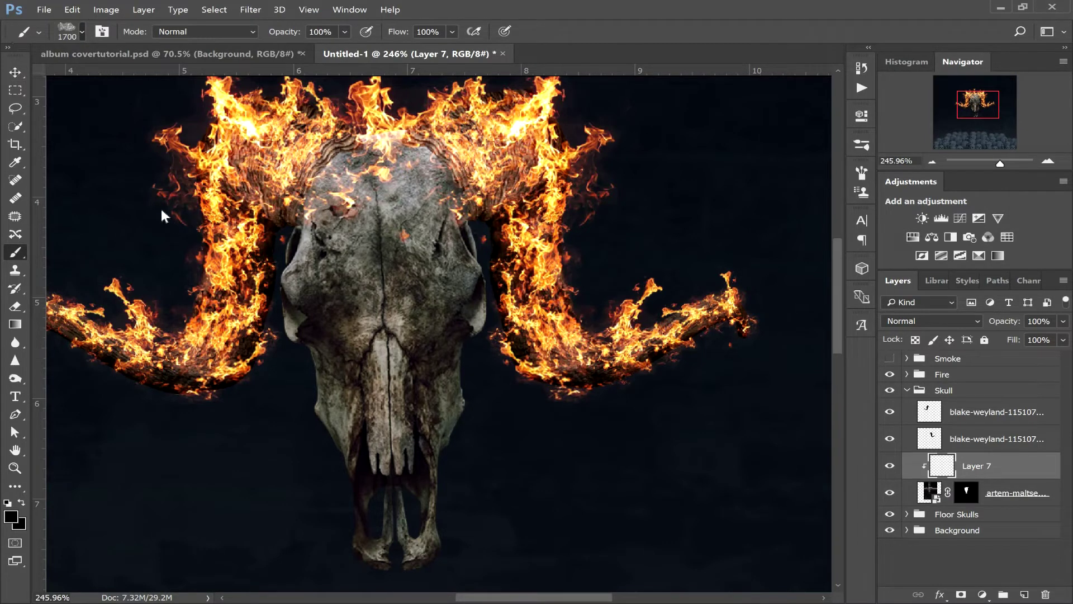
right_click(321, 294)
left_click_drag(318, 331, 313, 147)
left_click(33, 166)
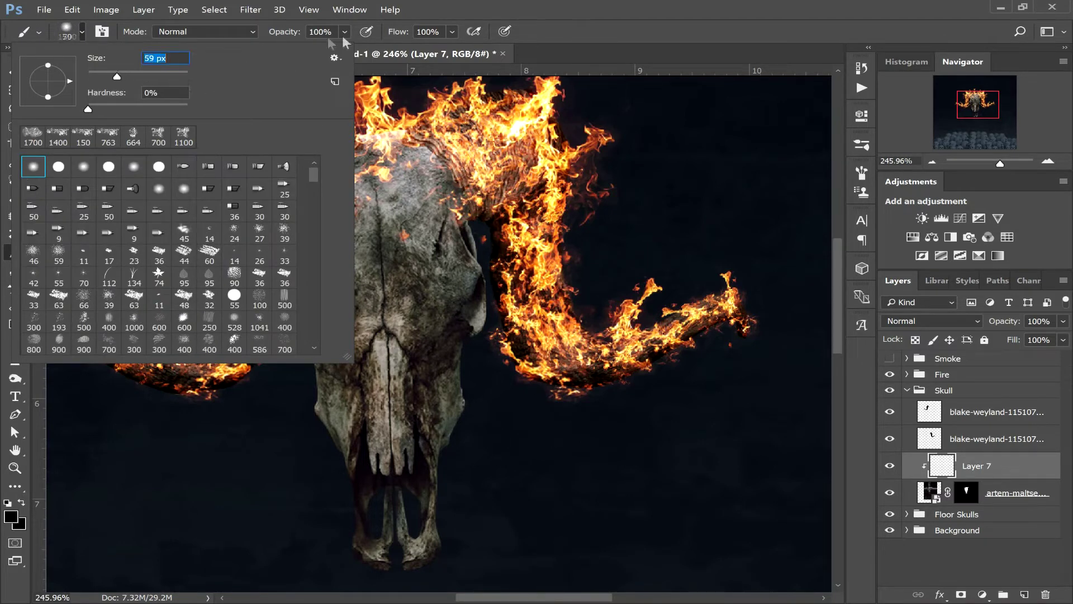
left_click(358, 52)
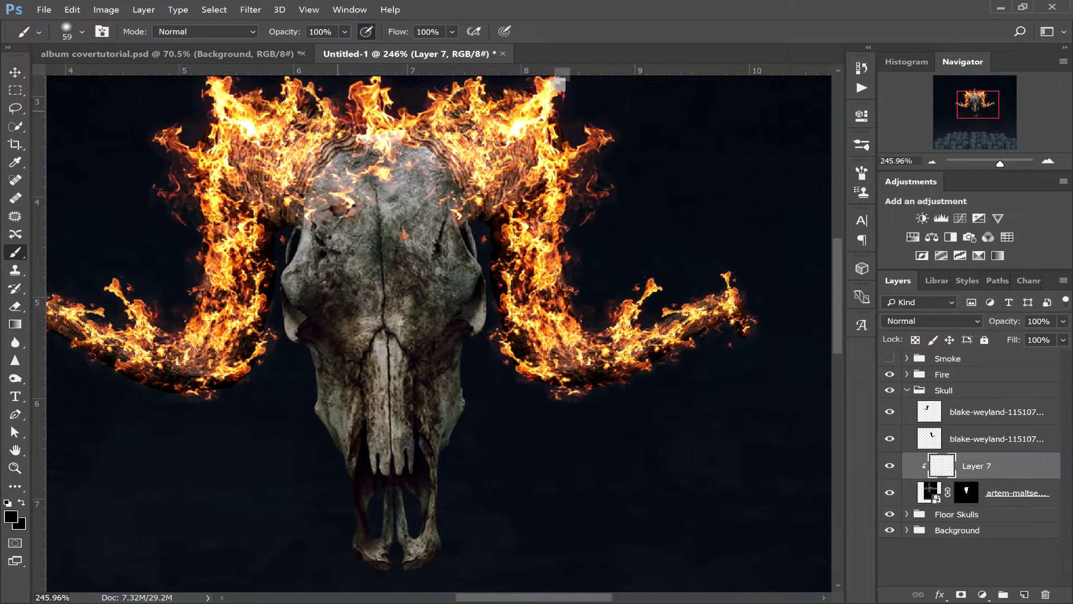
left_click(344, 32)
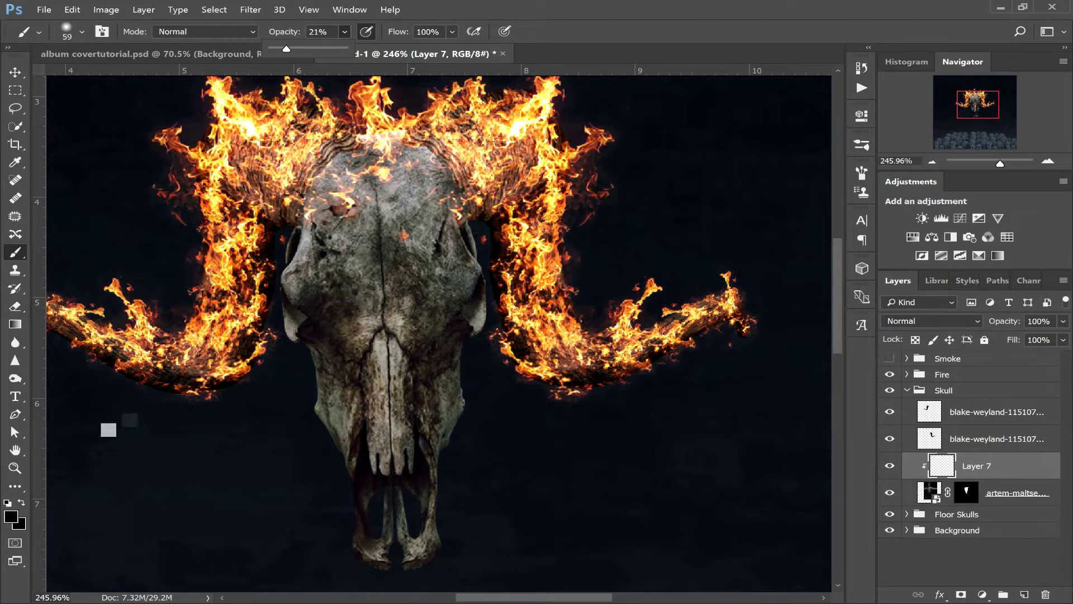
- Sample a dark brown (231a1d) from the shadows of the skull as a paint color
left_click(13, 519)
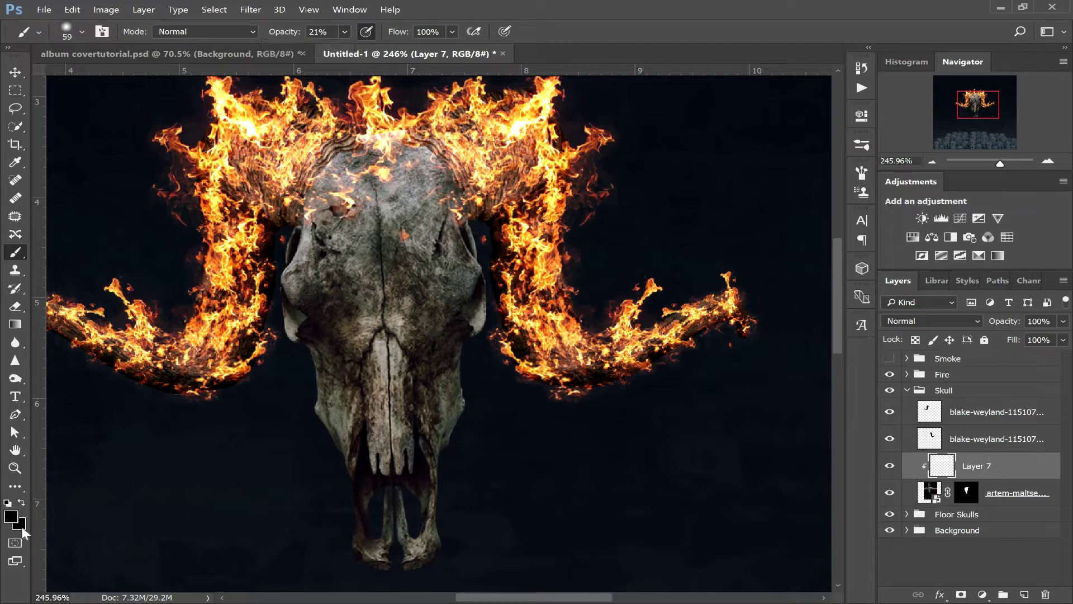
left_click(12, 518)
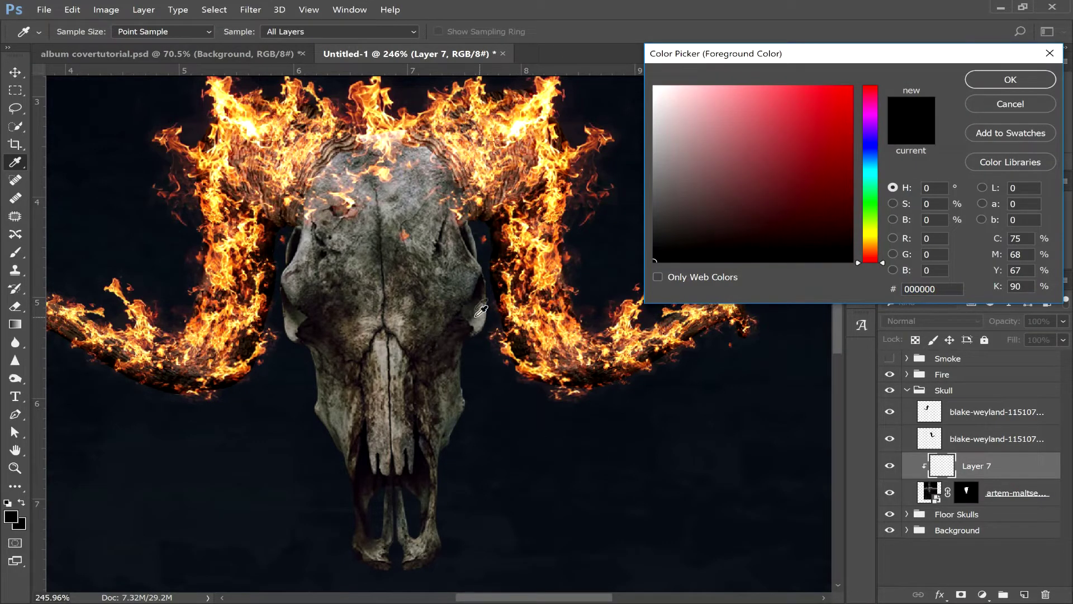
left_click(324, 338)
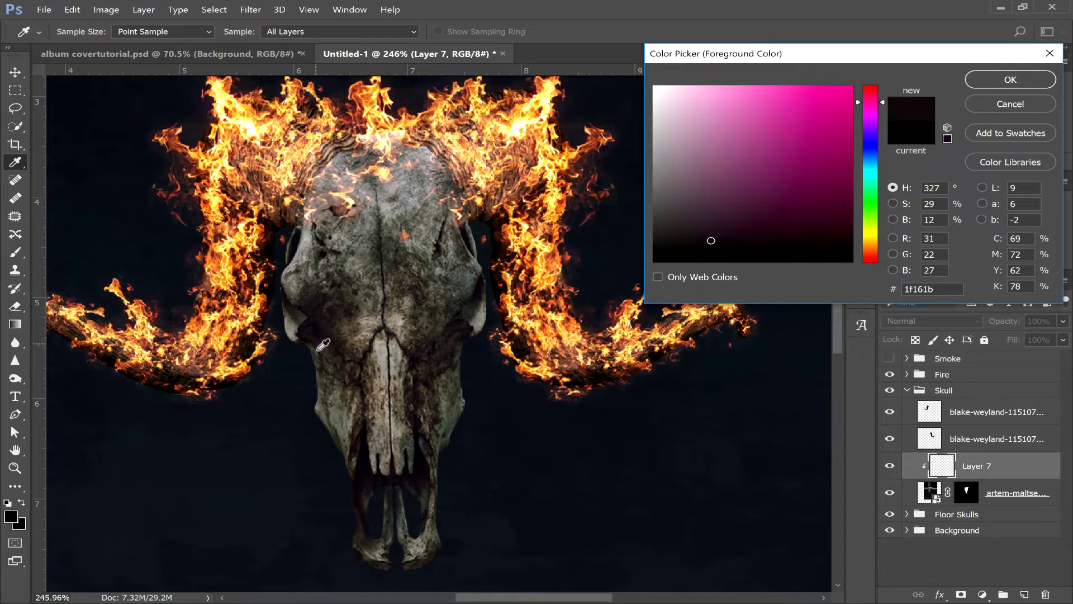
left_click(342, 343)
left_click(343, 351)
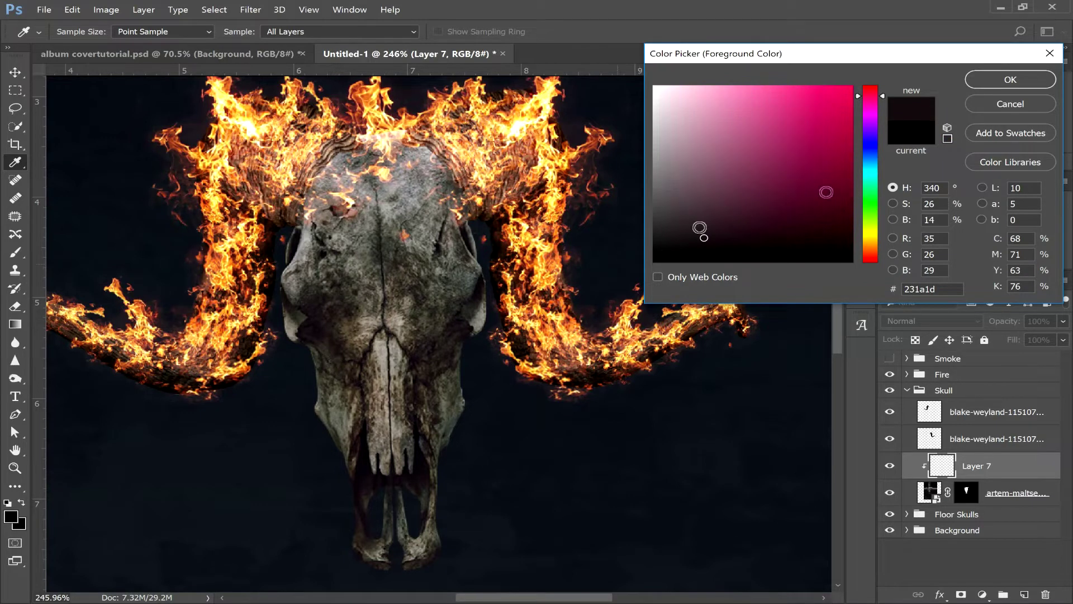
left_click(980, 78)
key("b")
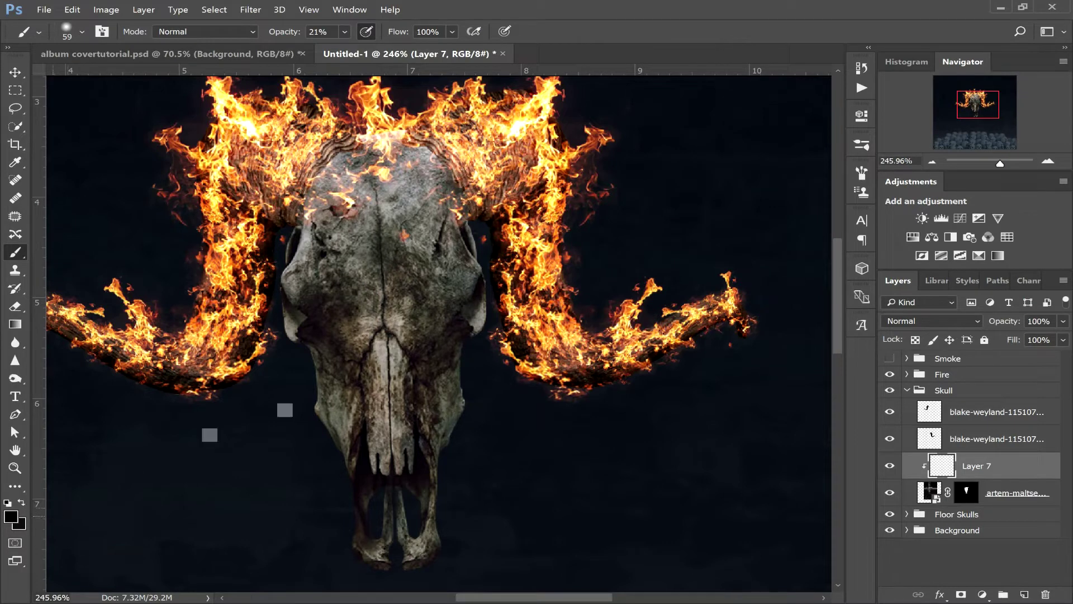
- Choose an orange based on the horn flames (e37b3c) as the second paint color
left_click(10, 518)
left_click_drag(675, 112, 674, 108)
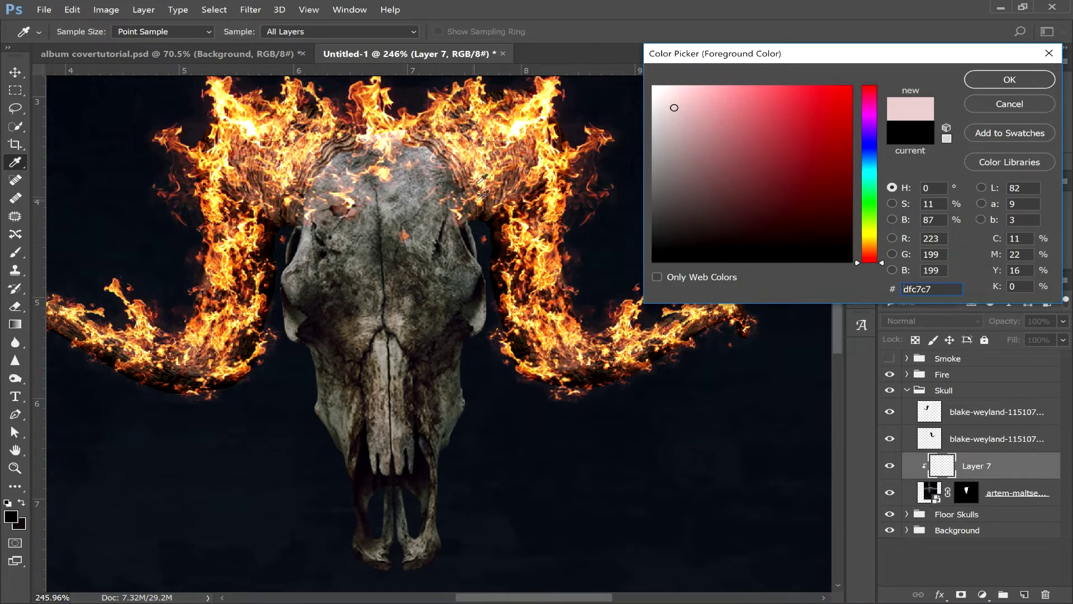
left_click(507, 141)
left_click(518, 130)
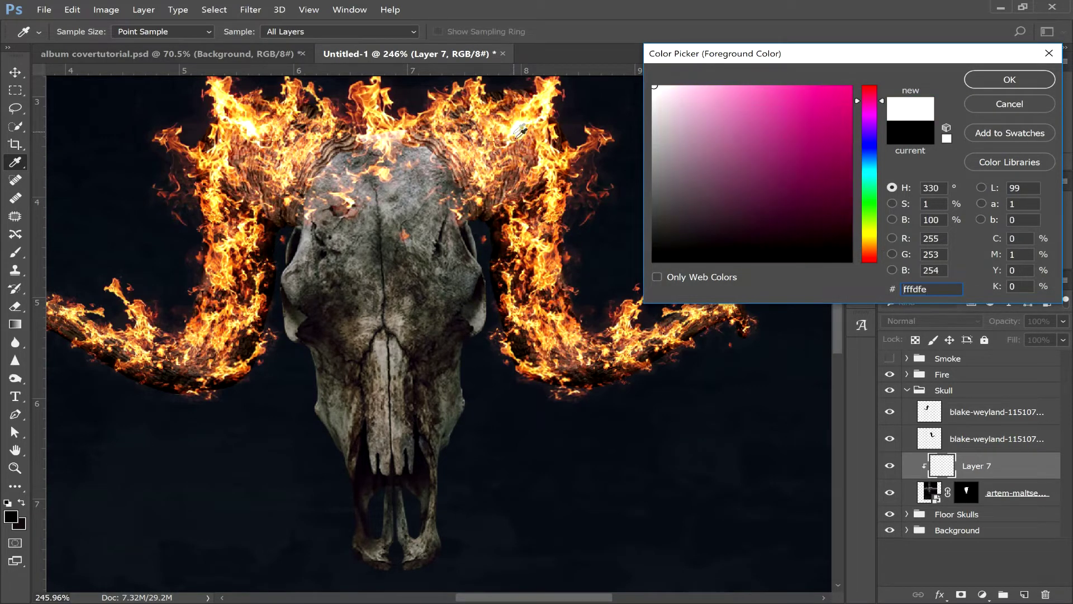
left_click(500, 141)
mouse_move(736, 109)
left_mouse_down()
mouse_move(705, 92)
mouse_move(706, 103)
left_mouse_up()
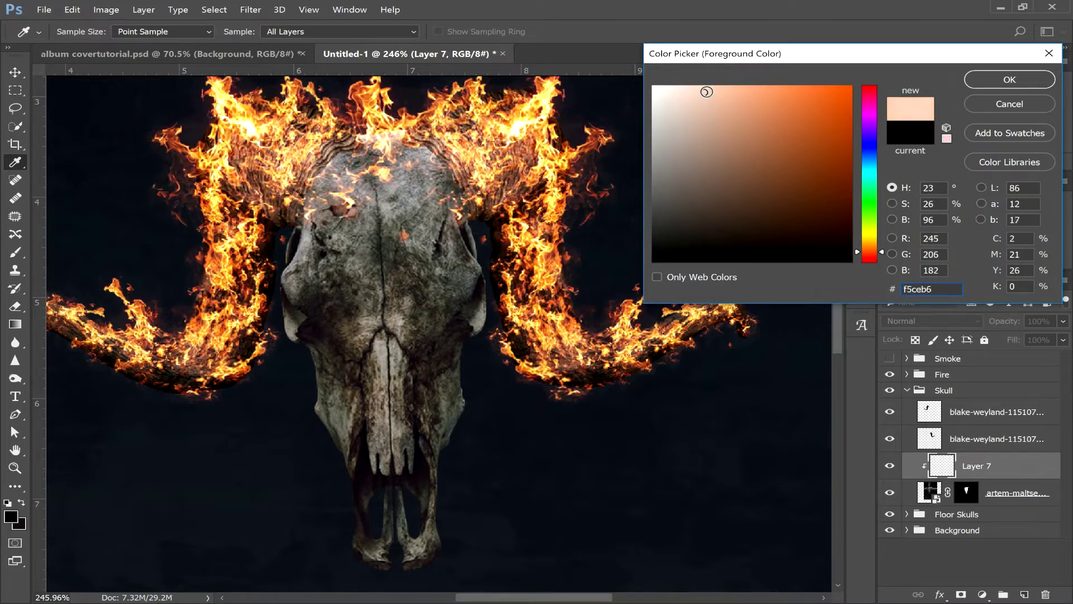
left_click_drag(706, 94, 801, 105)
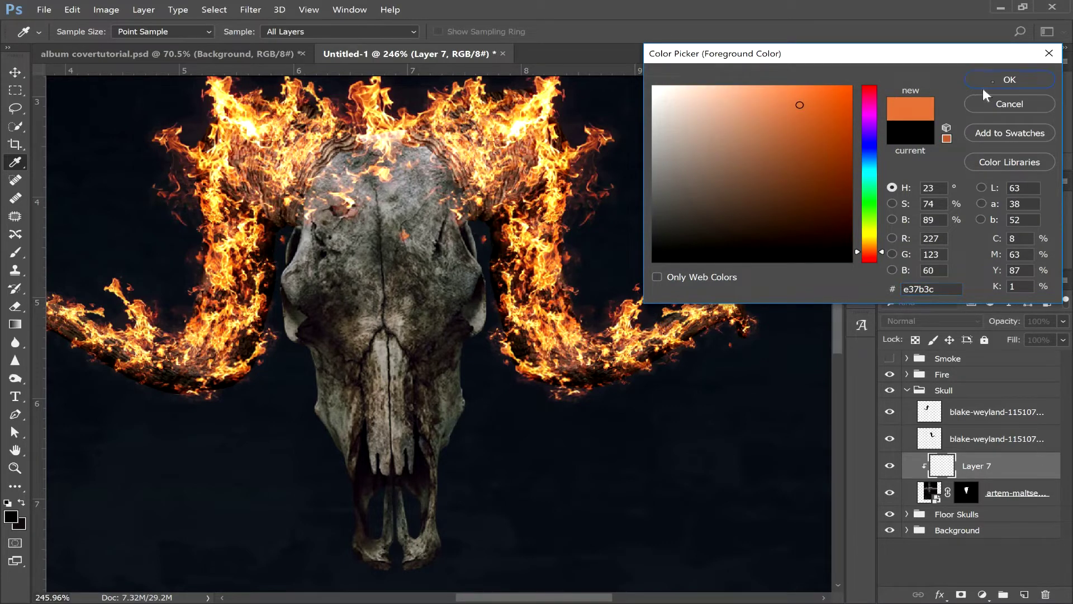
left_click(983, 83)
key("b")
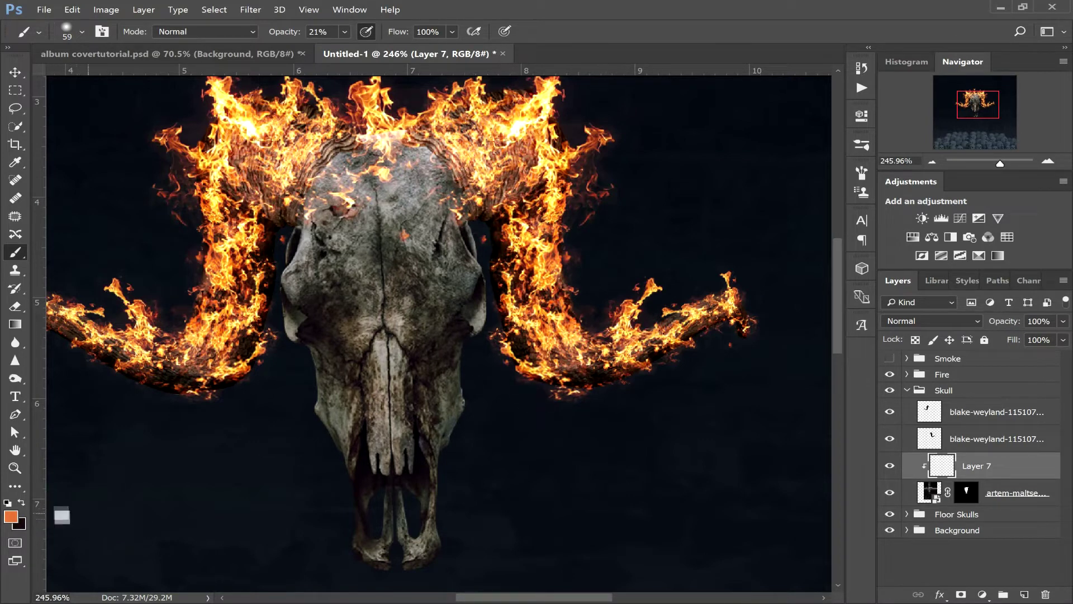
- Set Layer 7's blend mode to Overlay and brush orange along the skull's lower right edge and jaw
key("x")
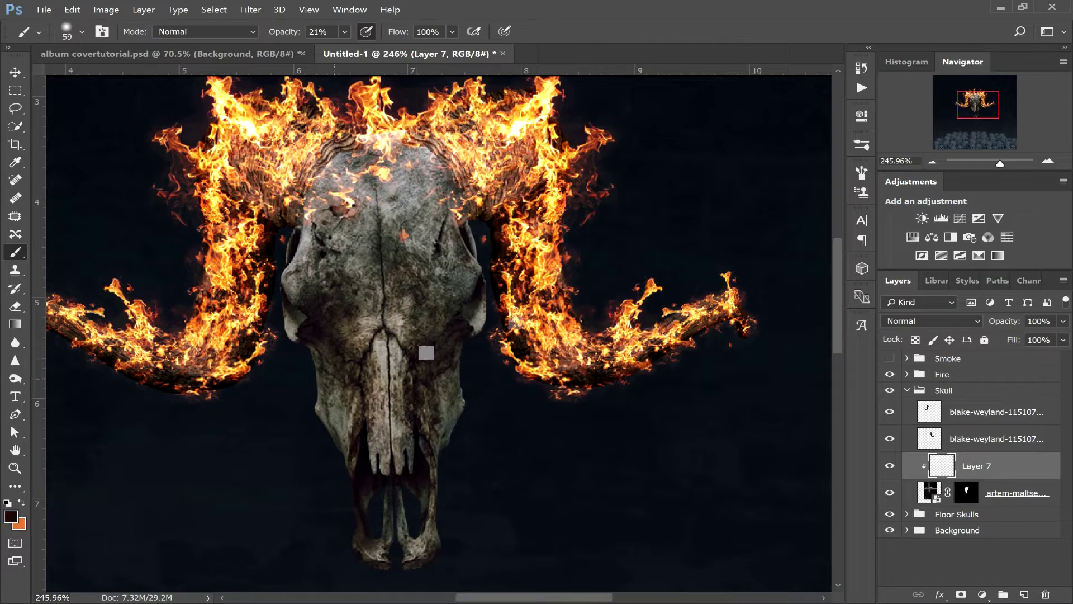
left_click(957, 321)
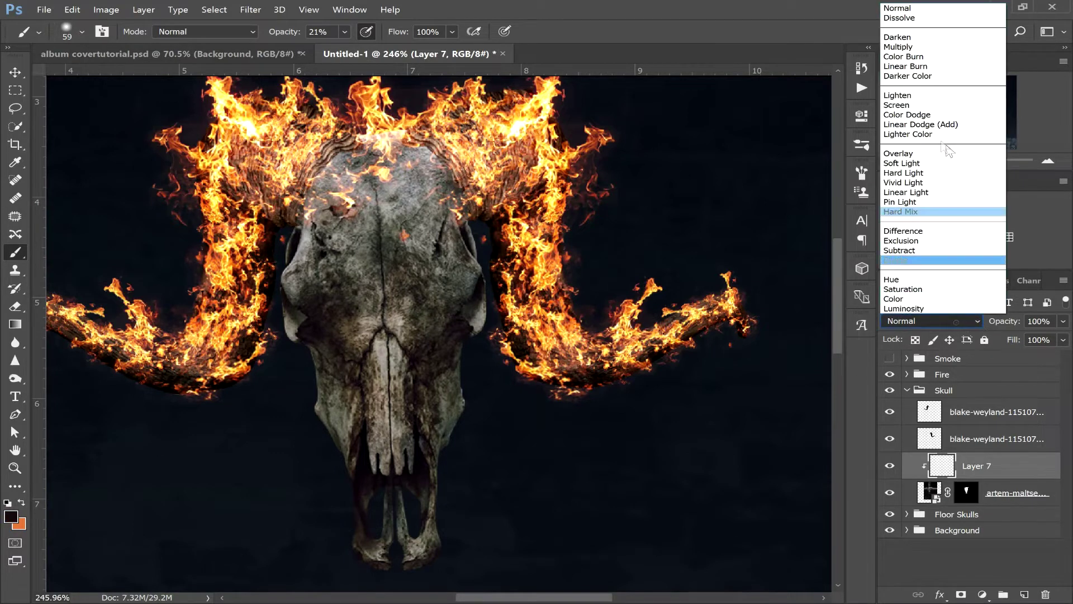
left_click(935, 162)
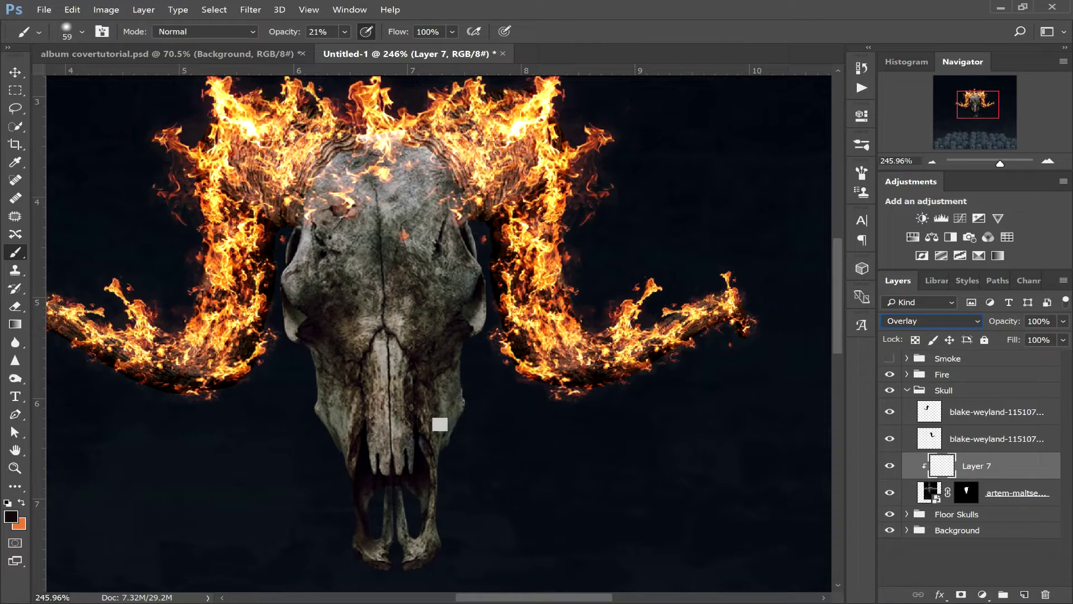
key("x")
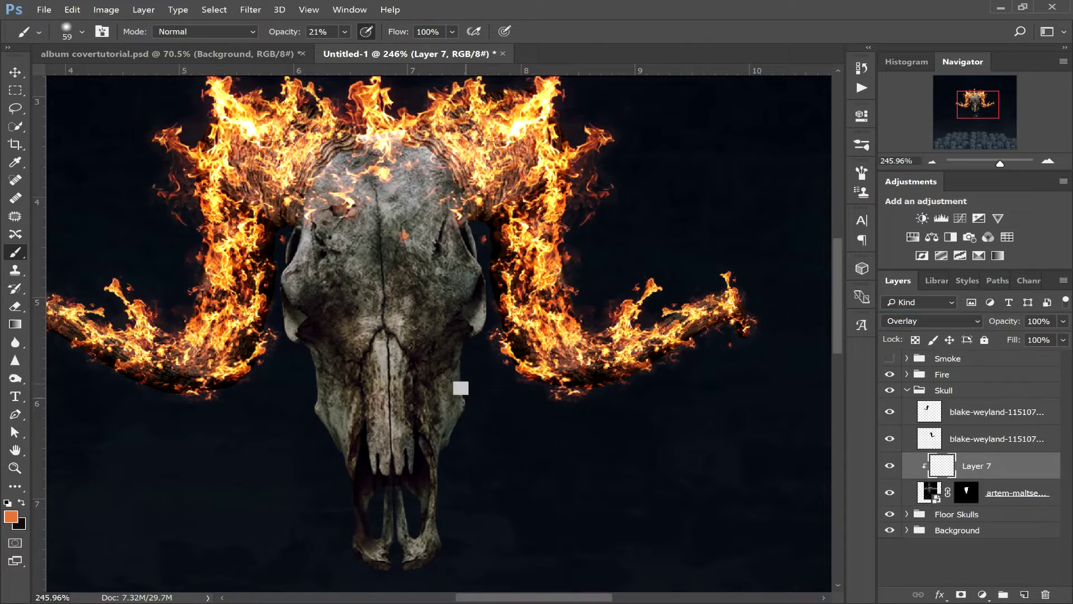
mouse_move(461, 388)
left_mouse_down()
mouse_move(459, 430)
mouse_move(460, 375)
mouse_move(452, 472)
mouse_move(470, 376)
mouse_move(453, 515)
mouse_move(444, 540)
mouse_move(443, 501)
mouse_move(435, 556)
left_mouse_up()
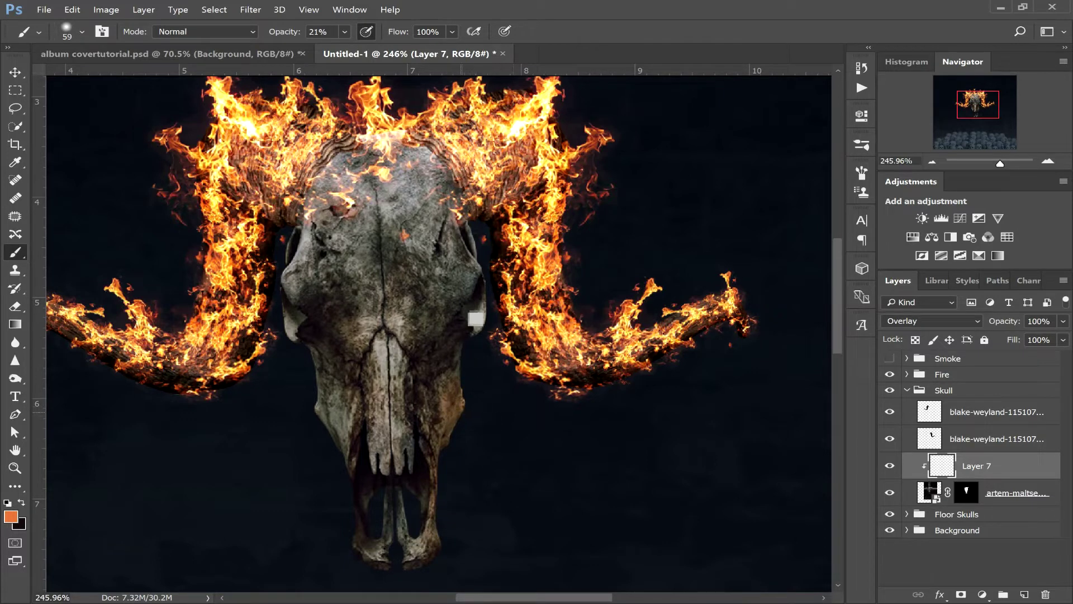
- Brush an orange glow over the skull's cheeks, snout and outer edges, varying the brush size up to 70 px
key("bracketleft")
key("bracketleft")
key("bracketleft")
key("bracketleft")
key("bracketleft")
key("bracketright")
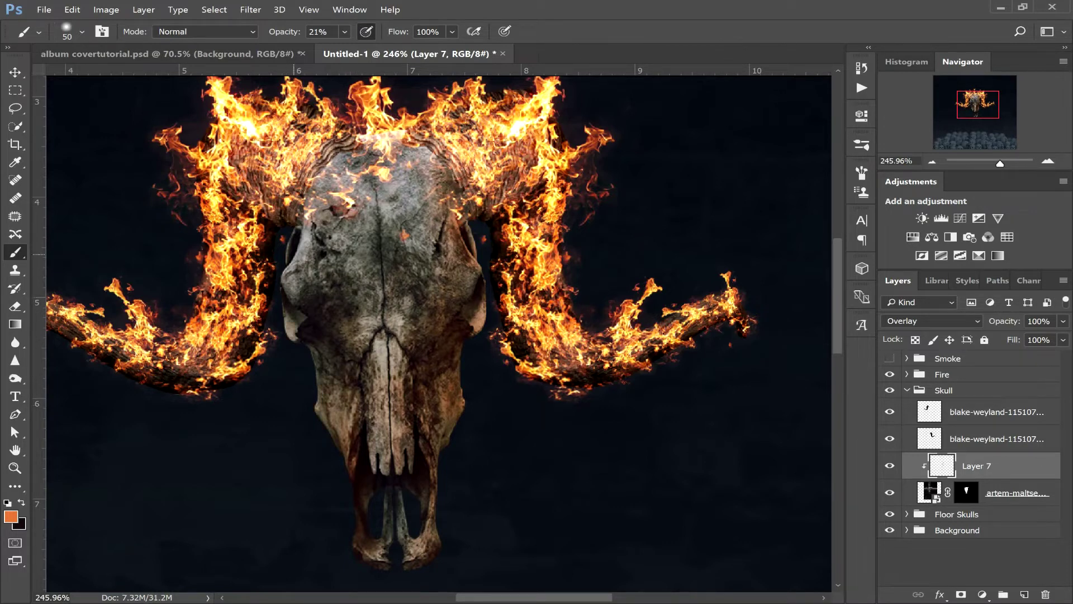
key("bracketright")
key("bracketright")
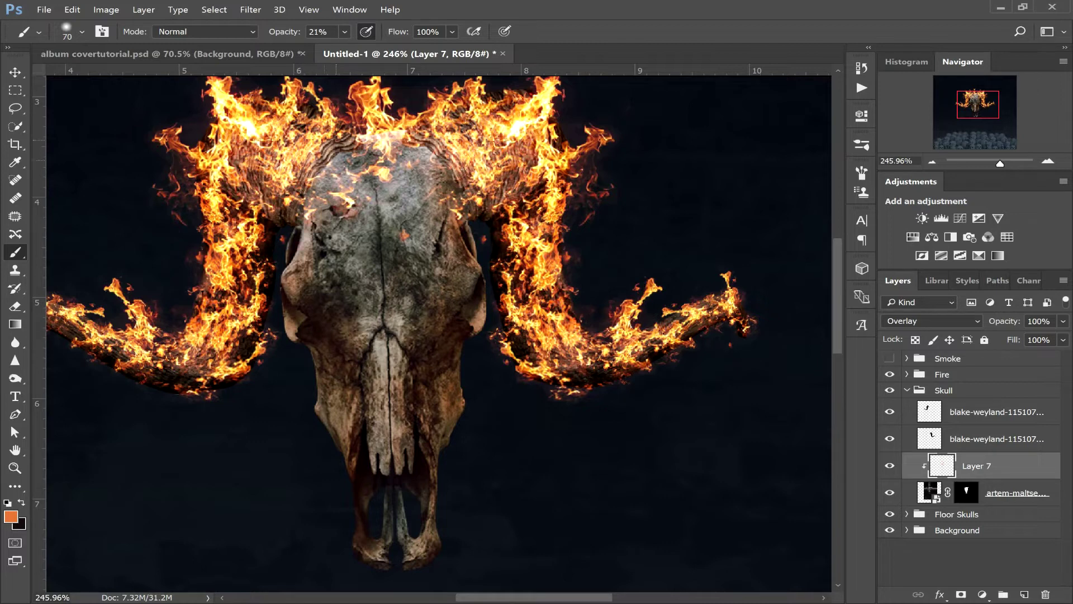
- Add orange detail to the skull's snout and cheekbones with a smaller brush of about 35 px
key("bracketleft")
key("bracketleft")
key("bracketleft")
key("bracketleft")
key("bracketleft")
key("bracketright")
- Deepen the shadows around the skull's nasal bone and mouth opening with the dark color and a 15 px brush
key("x")
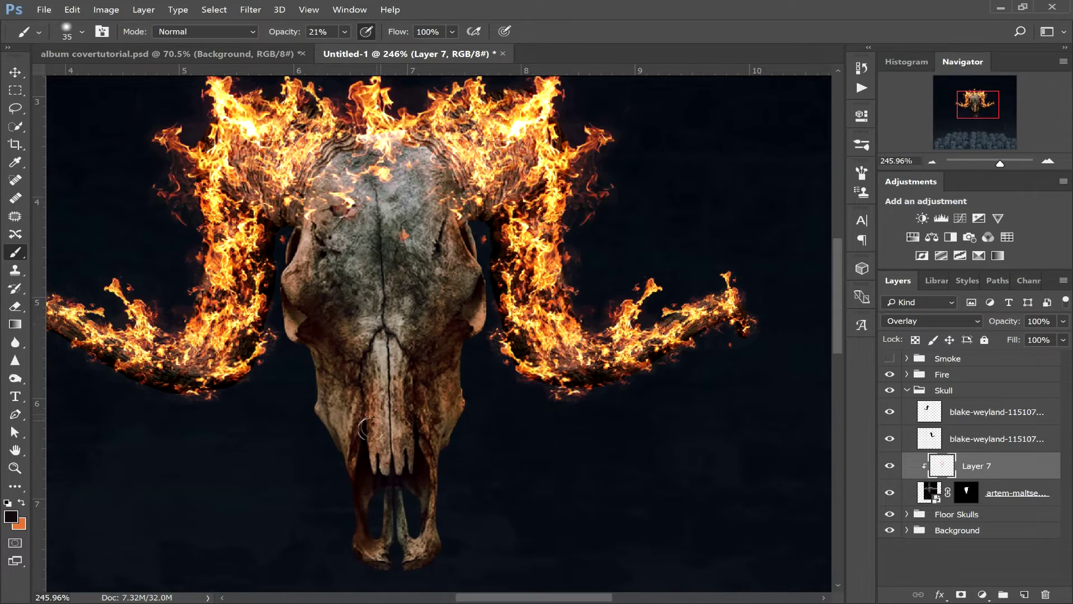
key("bracketleft")
key("bracketleft")
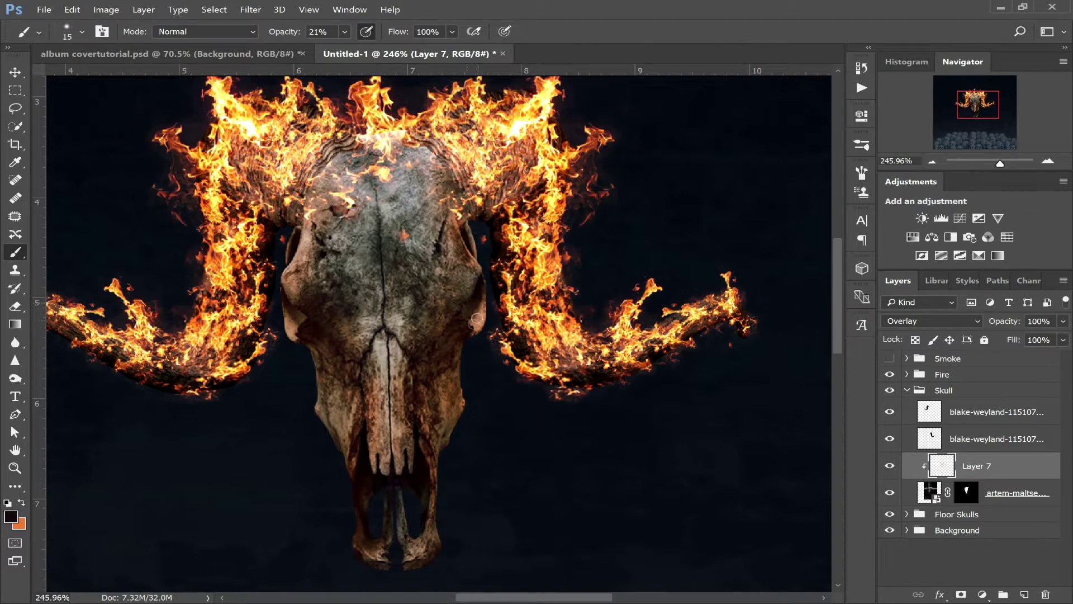
- Tint the skull's forehead and upper face orange with a large 100 px brush
key("x")
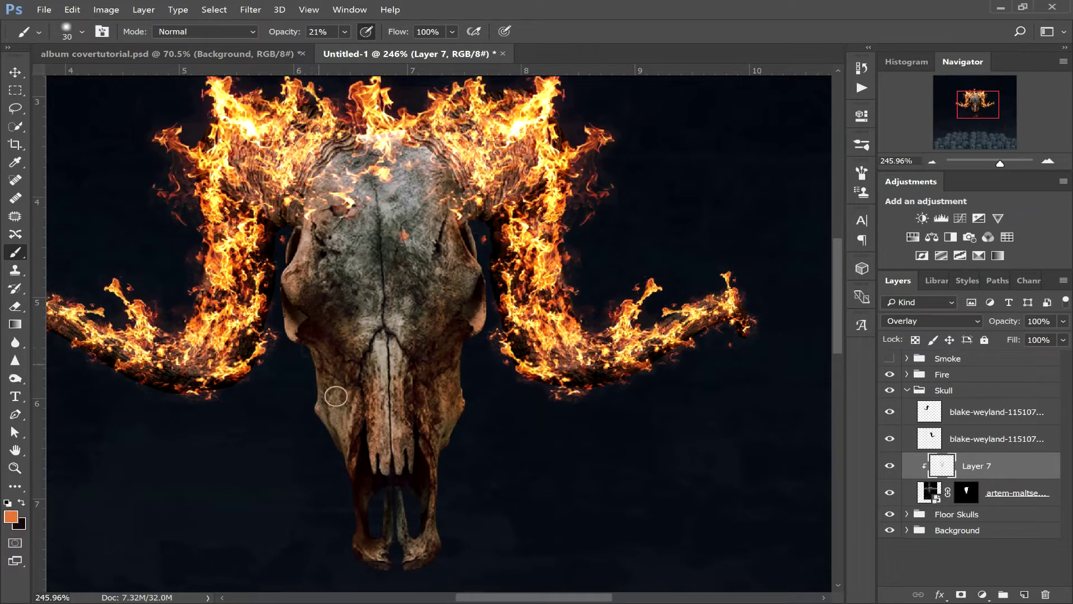
key("bracketright")
key("bracketright")
key("bracketright")
key("bracketright")
key("bracketright")
key("bracketright")
key("bracketright")
key("bracketright")
key("bracketright")
key("bracketright")
key("bracketright")
key("bracketright")
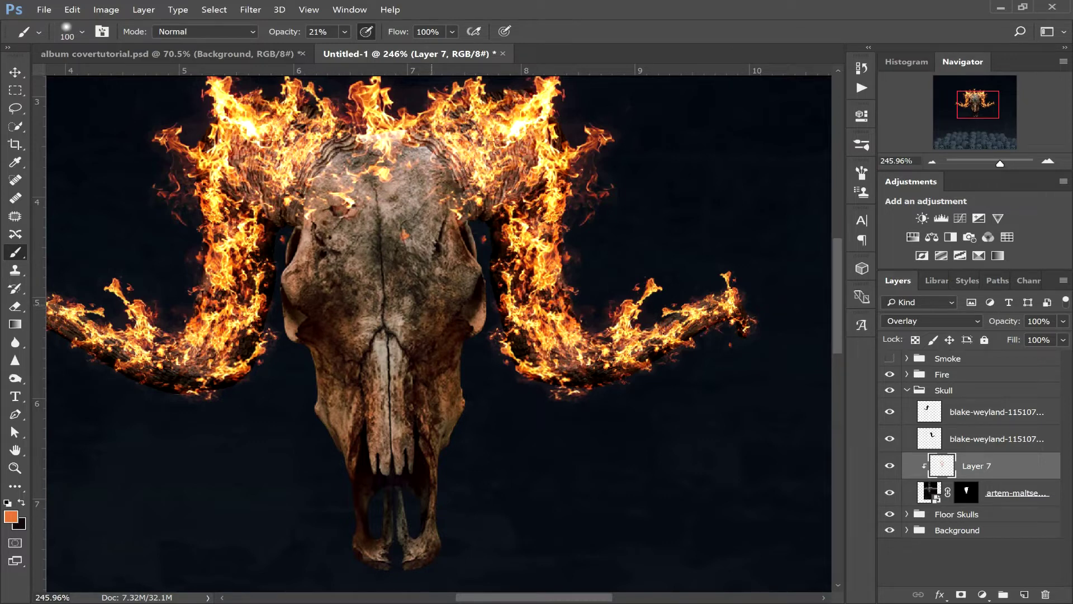
- Add a new layer above Layer 7, clip it to the skull and set its blend mode to Color
left_click_drag(1001, 163, 992, 163)
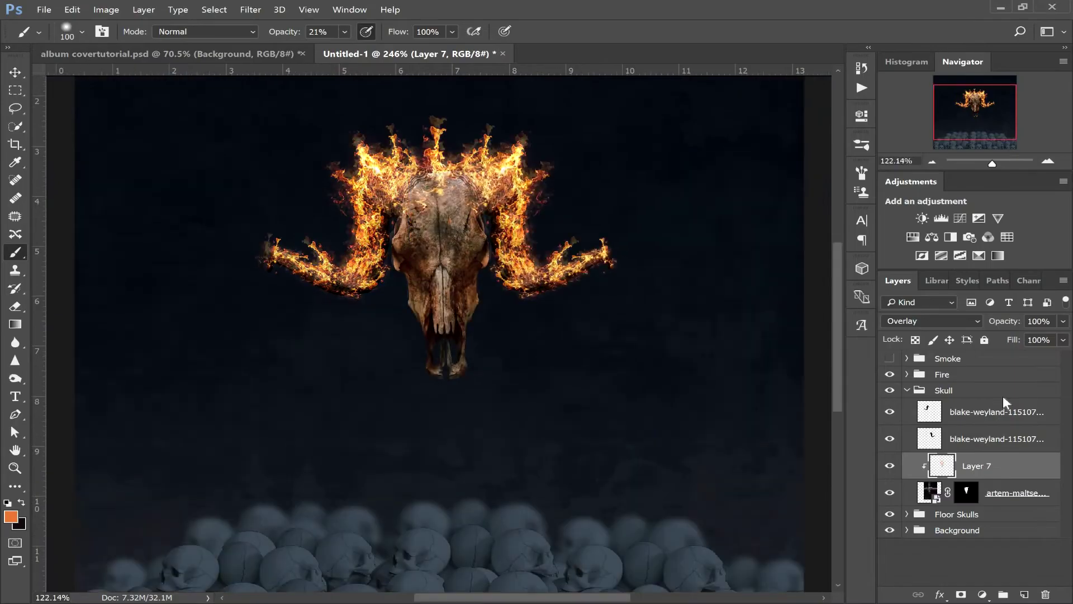
left_click(1024, 594)
left_click_drag(1009, 471, 948, 475)
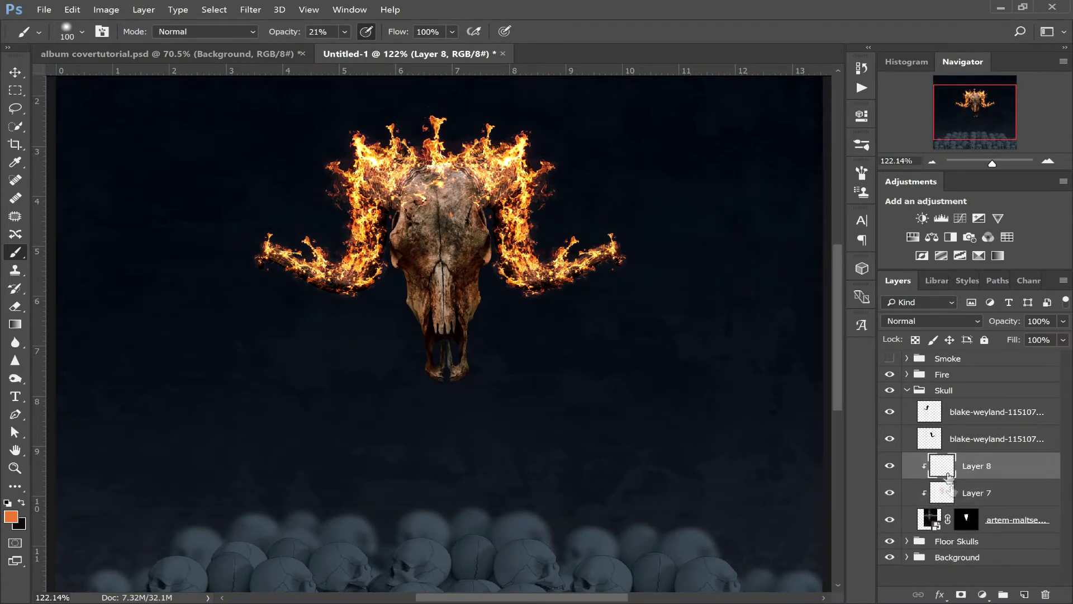
left_click(990, 494)
left_click(1003, 468)
left_click_drag(993, 165, 1001, 164)
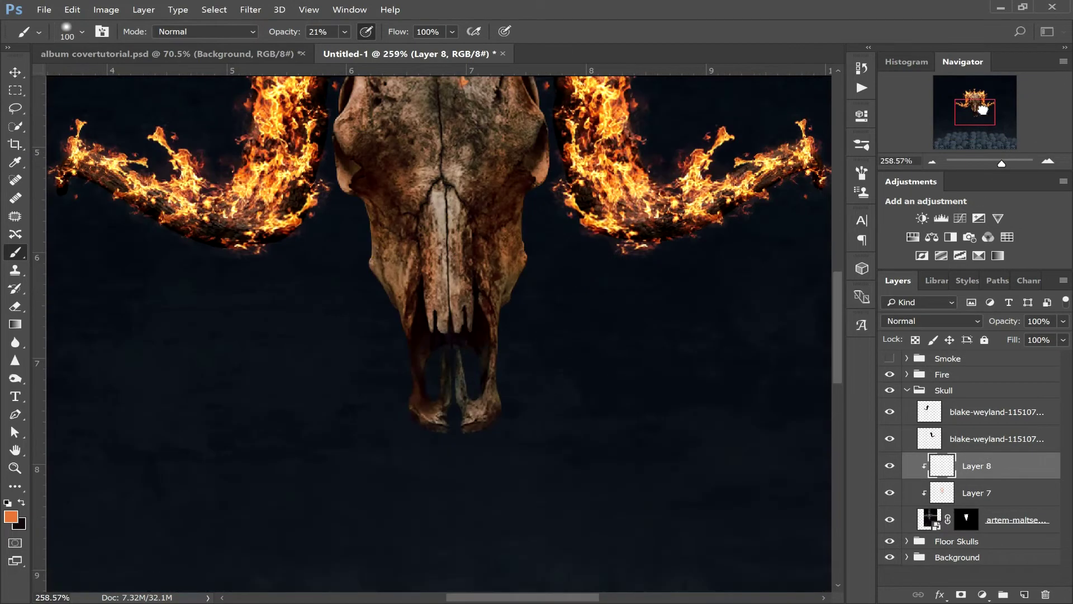
left_click_drag(977, 106, 975, 96)
left_click(969, 322)
left_click(900, 298)
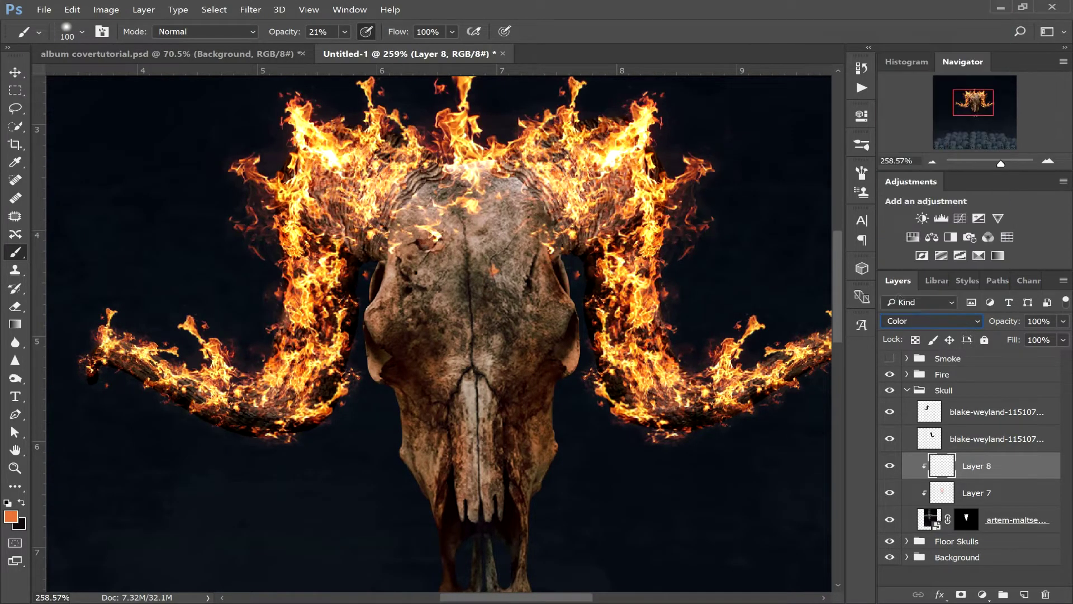
- Color the skull's cheeks, snout and jaw orange on the Color layer, using brush sizes of 50 px and smaller
key("bracketleft")
key("bracketleft")
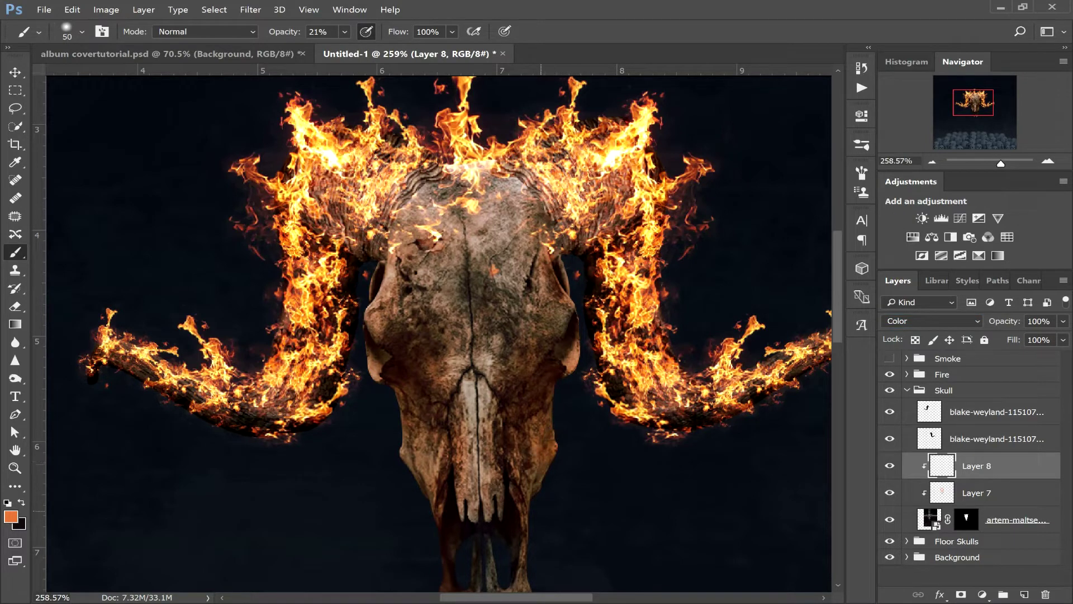
left_click_drag(971, 108, 971, 116)
left_click_drag(703, 77, 732, 118)
left_click_drag(972, 115, 971, 113)
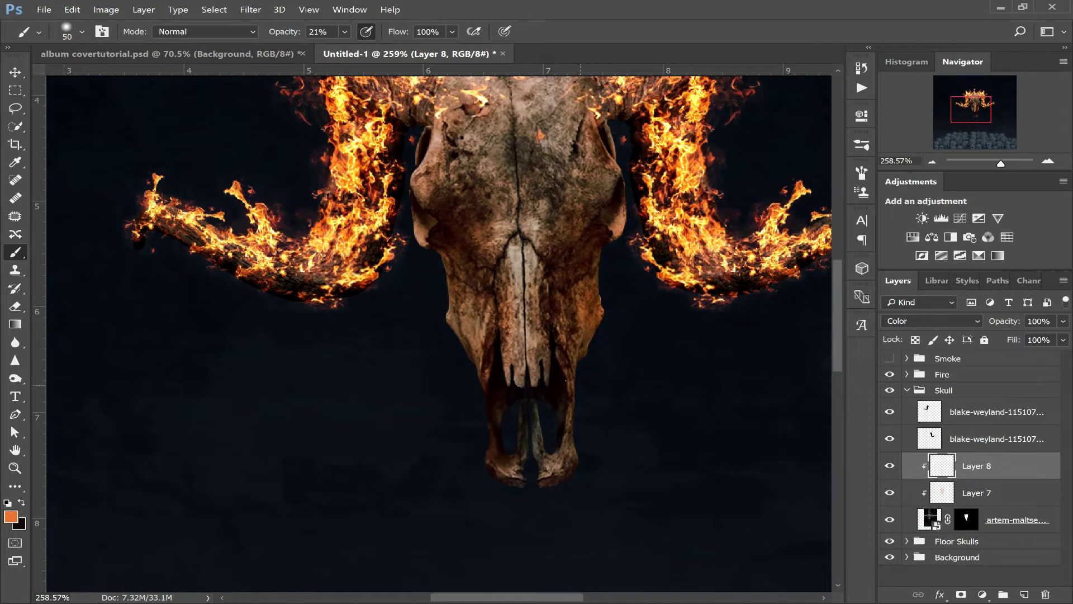
key("bracketleft")
mouse_move(414, 197)
left_mouse_down()
mouse_move(415, 176)
mouse_move(463, 344)
left_mouse_up()
key("bracketleft")
key("bracketright")
key("bracketright")
key("bracketleft")
key("bracketleft")
- Brush orange along the upper edges and eye sockets of the skull, varying the small brush size from 9 px
left_click_drag(976, 104, 975, 95)
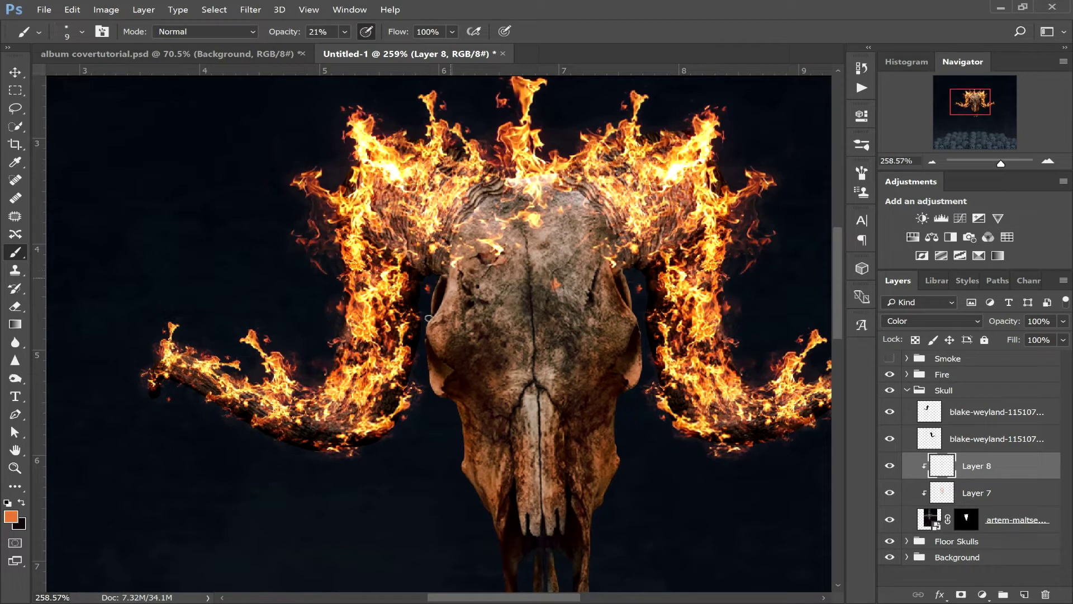
key("bracketright")
key("bracketright")
key("bracketleft")
key("bracketright")
key("bracketright")
key("bracketright")
key("bracketleft")
key("bracketleft")
key("bracketleft")
key("bracketleft")
- Add another new layer above Layer 8, clip it to the skull and set its blend mode to Soft Light
left_click_drag(977, 107, 979, 113)
left_click(1025, 594)
mouse_move(1005, 467)
left_mouse_down()
mouse_move(1016, 496)
mouse_move(1012, 433)
mouse_move(1013, 447)
left_mouse_up()
left_click(965, 320)
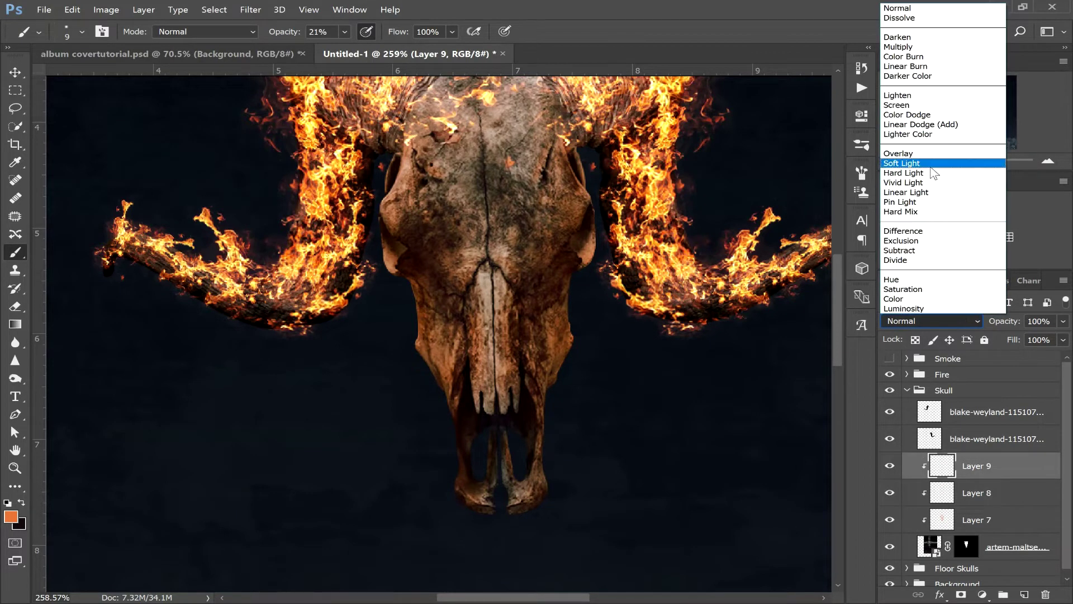
left_click(934, 162)
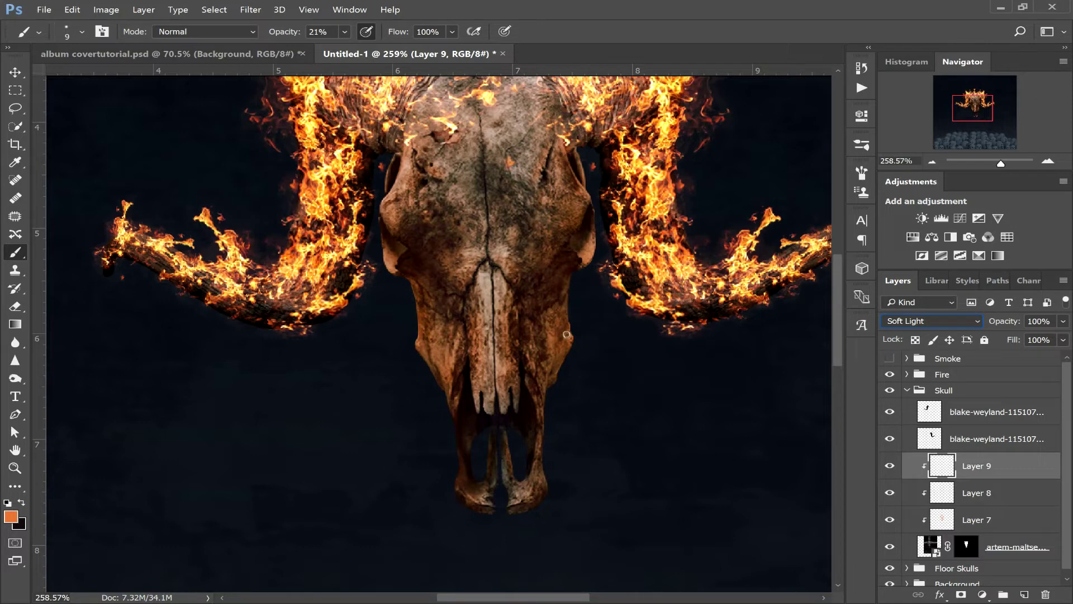
- Brush orange light onto the skull's cheekbone and outer edge on the Soft Light layer, adjusting the small brush around 15 px
key("bracketright")
key("bracketright")
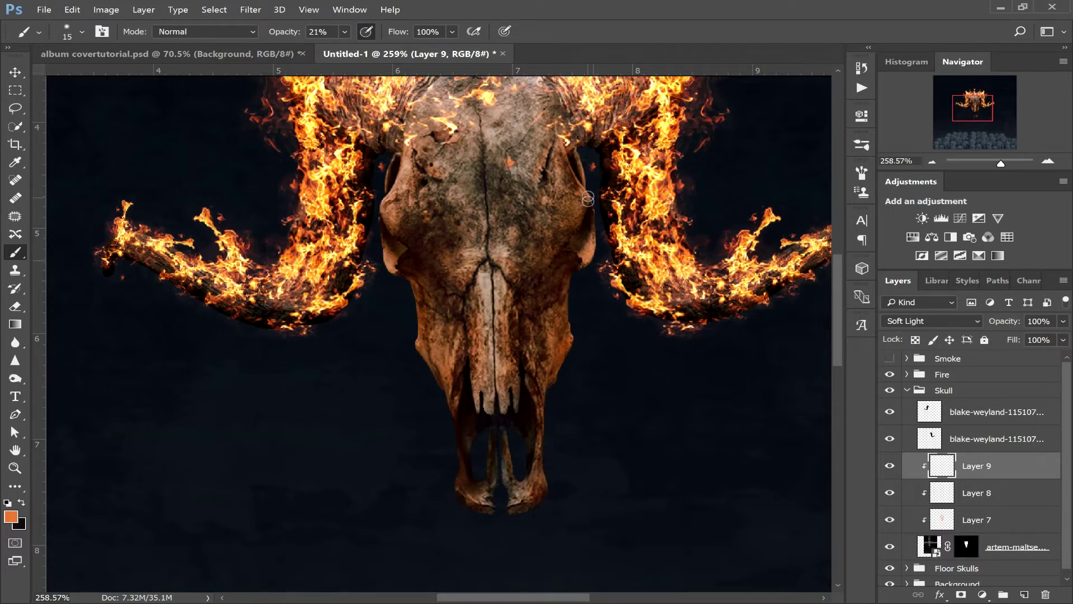
key("bracketright")
key("bracketright")
key("bracketleft")
key("bracketleft")
key("bracketleft")
key("bracketright")
key("bracketright")
key("bracketleft")
- Brush orange over the skull's opposite cheek, snout side and teeth on the Soft Light layer, using a brush of up to 25 px
left_click(973, 102)
left_click_drag(401, 247, 355, 144)
key("bracketright")
key("bracketright")
key("bracketright")
key("bracketright")
mouse_move(343, 245)
left_mouse_down()
mouse_move(349, 302)
mouse_move(383, 359)
left_mouse_up()
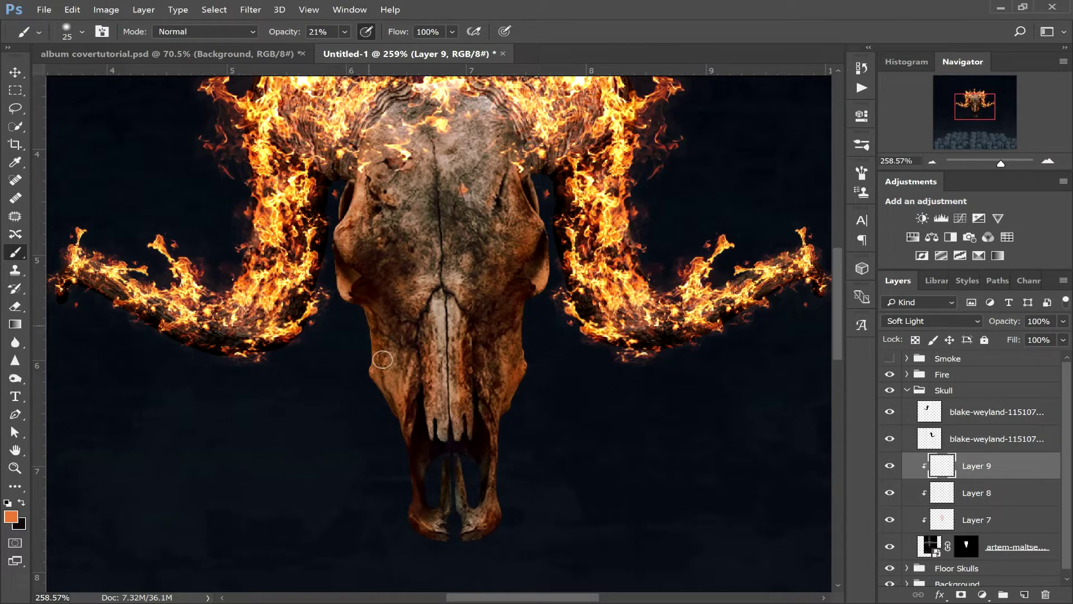
mouse_move(451, 387)
left_mouse_down()
mouse_move(447, 435)
mouse_move(440, 411)
left_mouse_up()
- Add a new layer above Layer 9, clip it to the skull and set its blend mode to Color Dodge
mouse_move(1002, 164)
left_mouse_down()
mouse_move(974, 165)
mouse_move(999, 164)
left_mouse_up()
left_click_drag(992, 114, 999, 109)
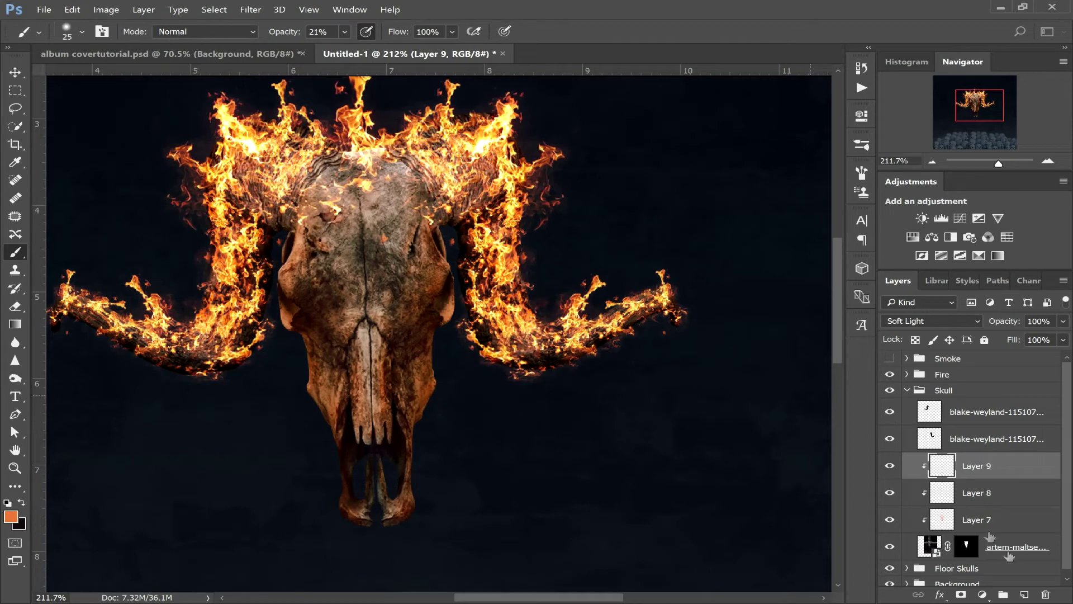
left_click(1024, 594)
left_click_drag(1004, 469, 1014, 493)
left_click_drag(1015, 489, 992, 471)
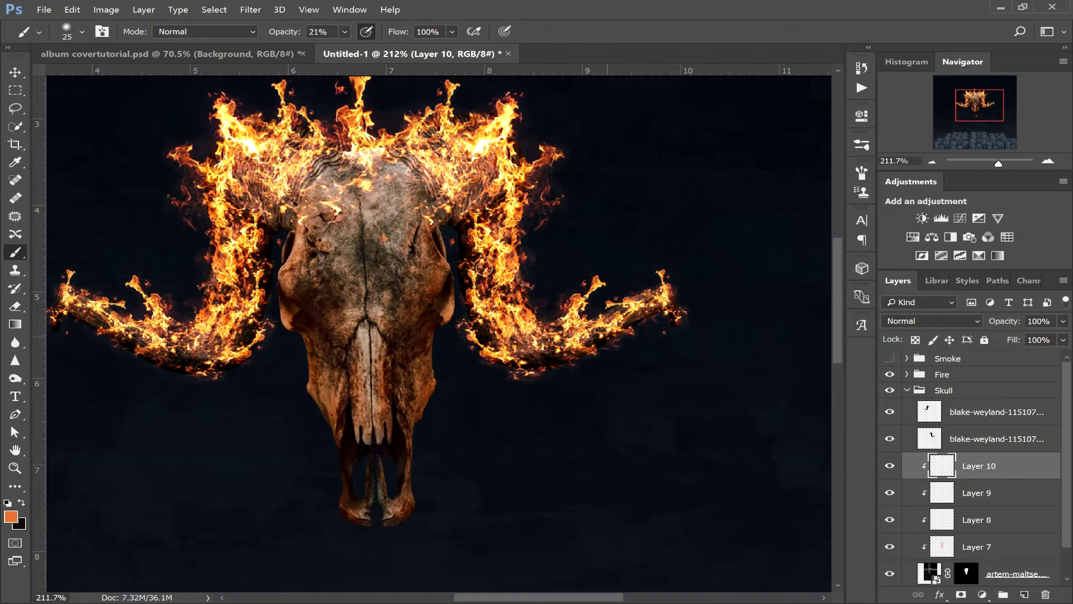
left_click(933, 322)
left_click(937, 114)
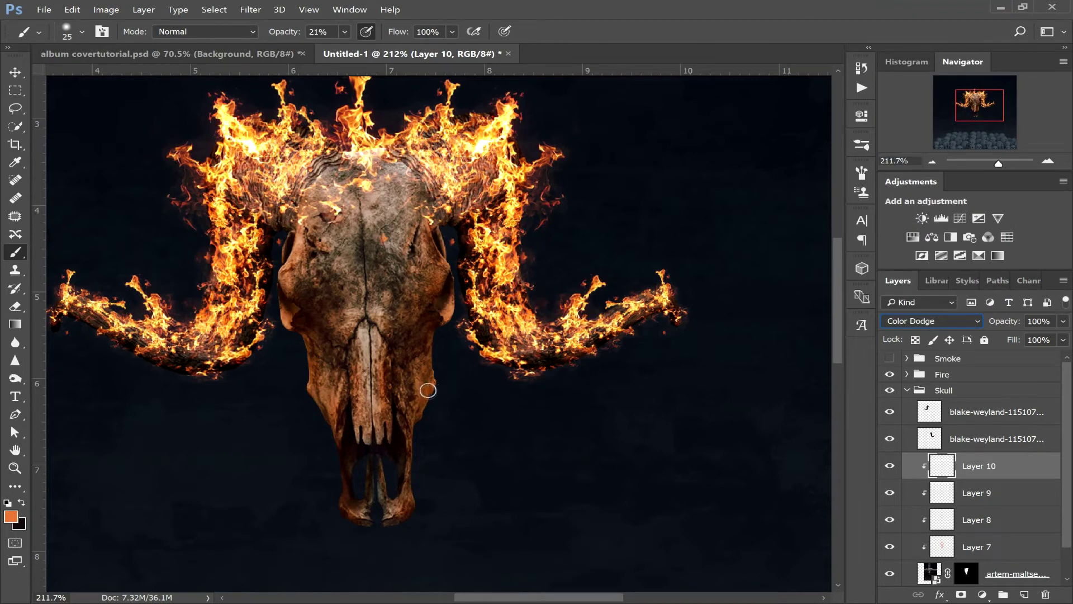
- Brush orange glow onto the skull's cheek, teeth and jaw on the Color Dodge layer with a 10 to 20 px brush
key("bracketleft")
key("bracketleft")
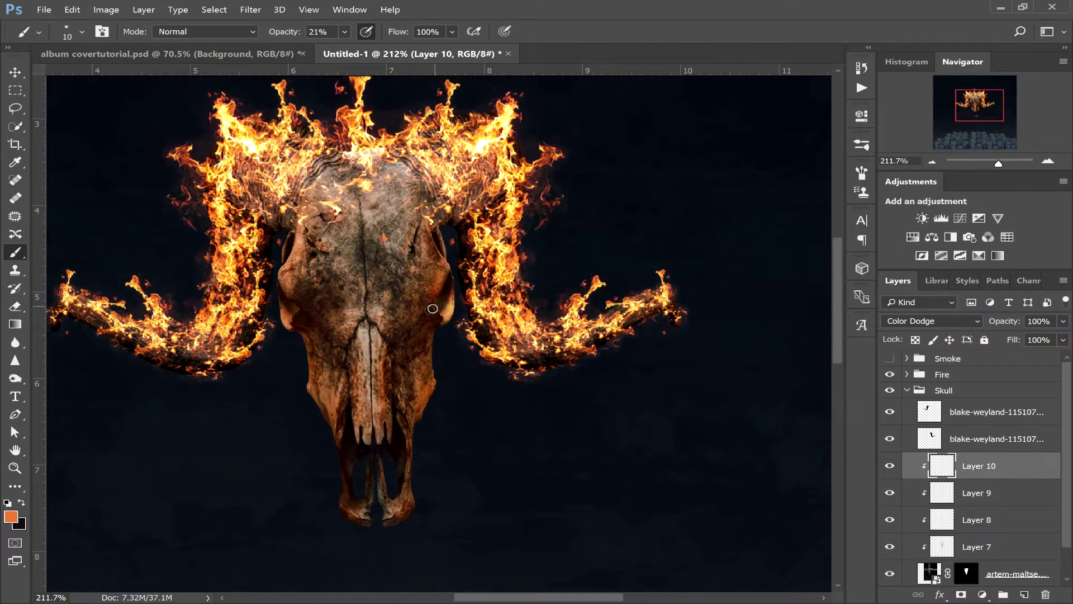
key("bracketright")
key("bracketleft")
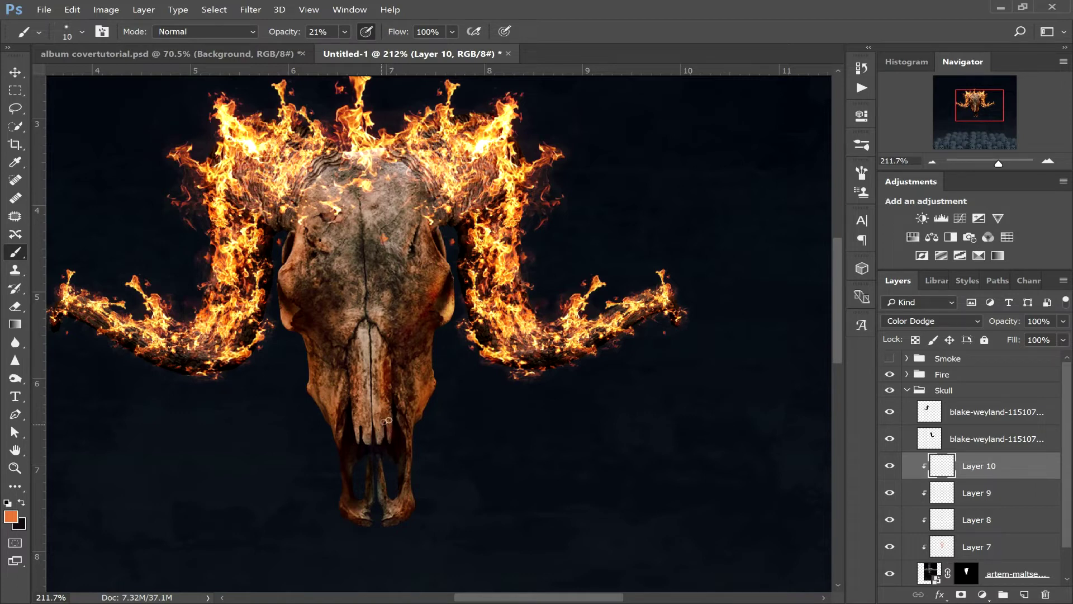
key("bracketright")
key("bracketright")
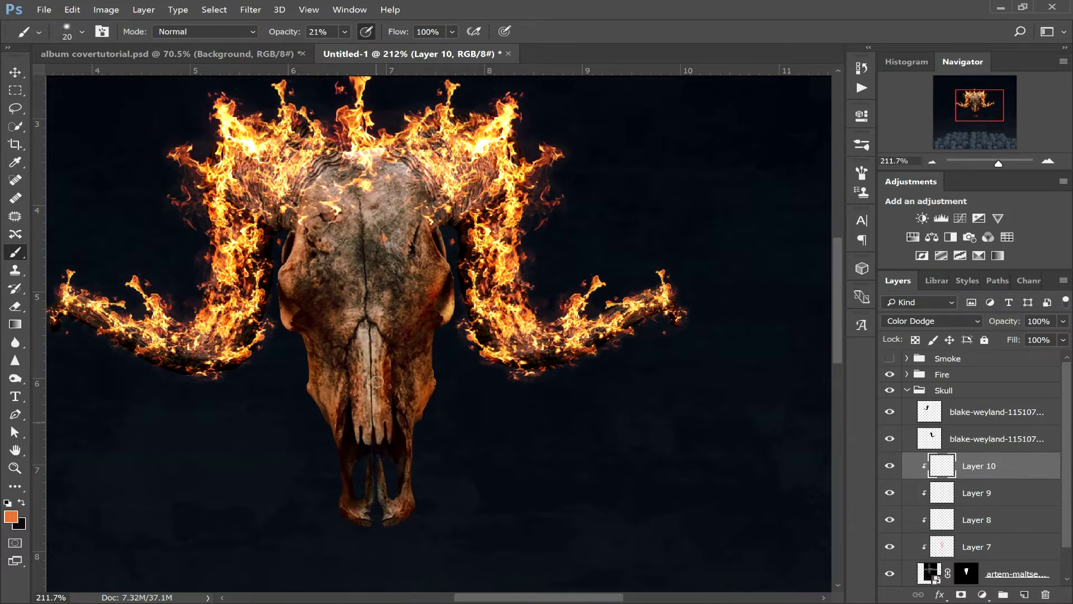
key("bracketleft")
mouse_move(412, 442)
left_mouse_down()
mouse_move(411, 499)
mouse_move(418, 492)
mouse_move(367, 483)
mouse_move(359, 521)
left_mouse_up()
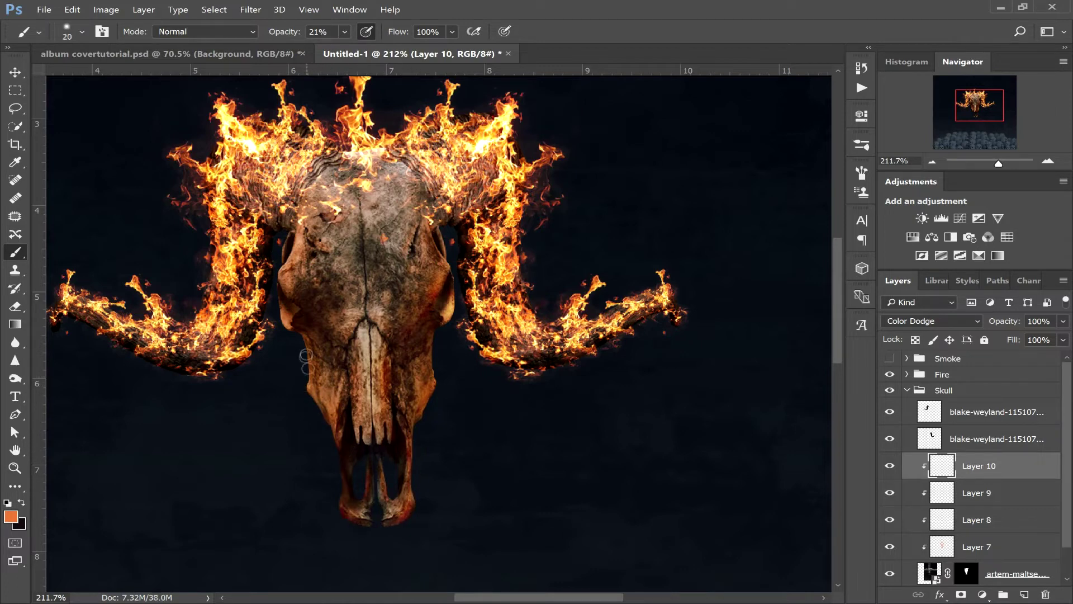
- Brush a broader orange glow over the skull's cheeks and snout on the Color Dodge layer, varying the brush between 20 and 70 px
key("bracketright")
key("bracketright")
key("bracketright")
key("bracketright")
key("bracketright")
key("bracketright")
key("bracketright")
key("bracketright")
key("bracketright")
key("bracketright")
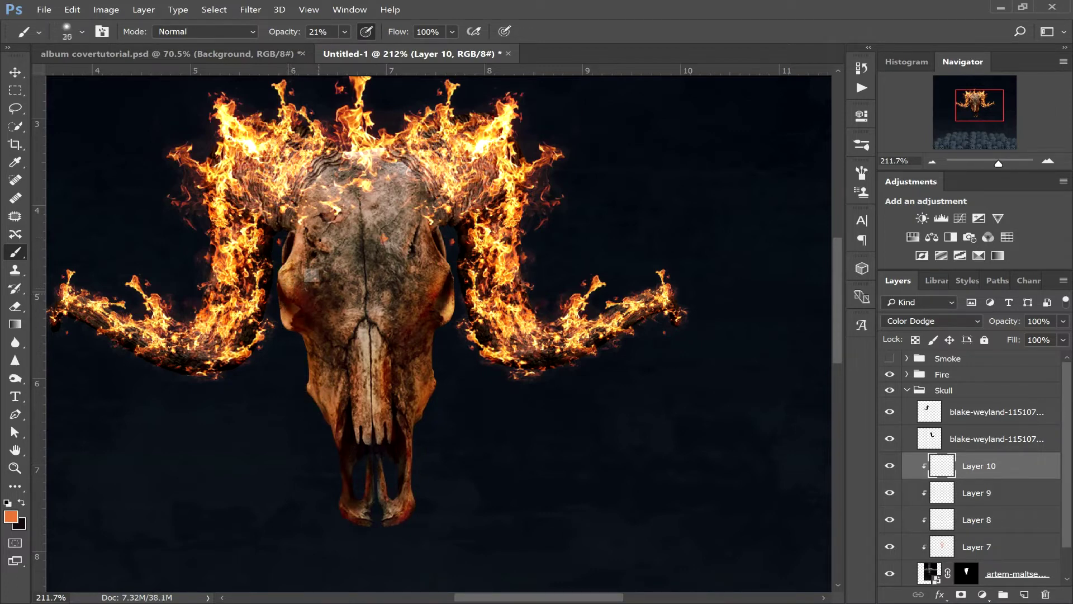
key("bracketleft")
key("bracketleft")
key("bracketleft")
key("bracketleft")
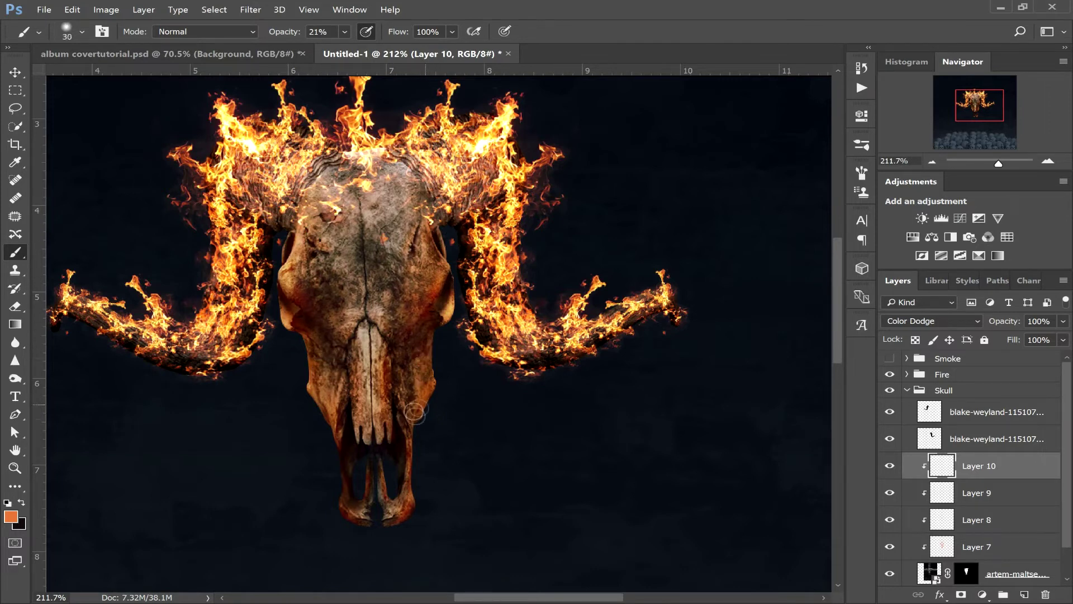
key("bracketright")
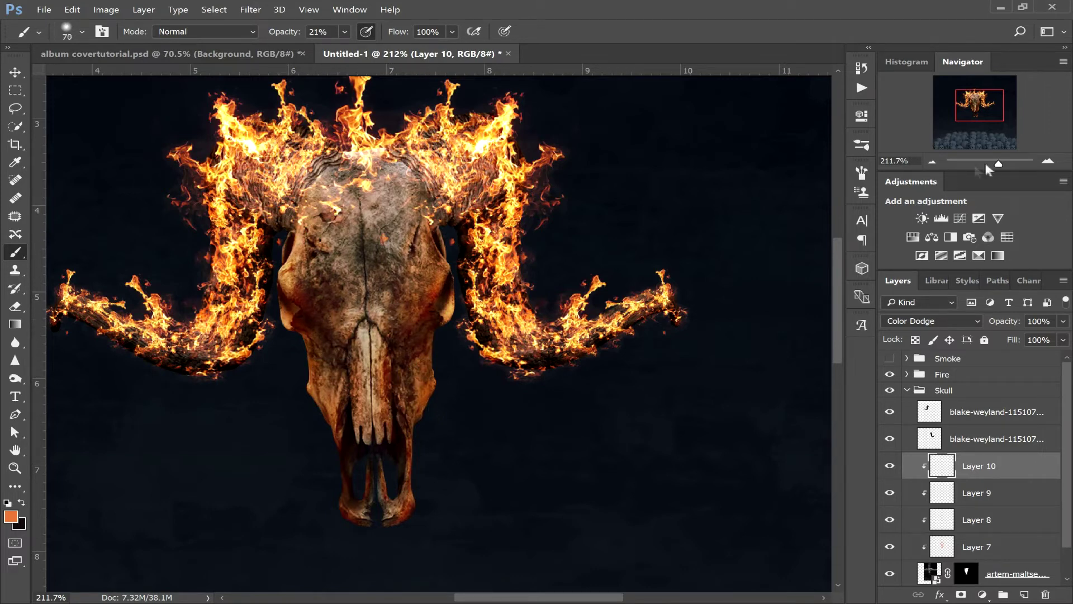
- Add a new layer above Layer 10, clip it to the skull and set its blend mode to Linear Dodge (Add)
left_click_drag(995, 166, 990, 166)
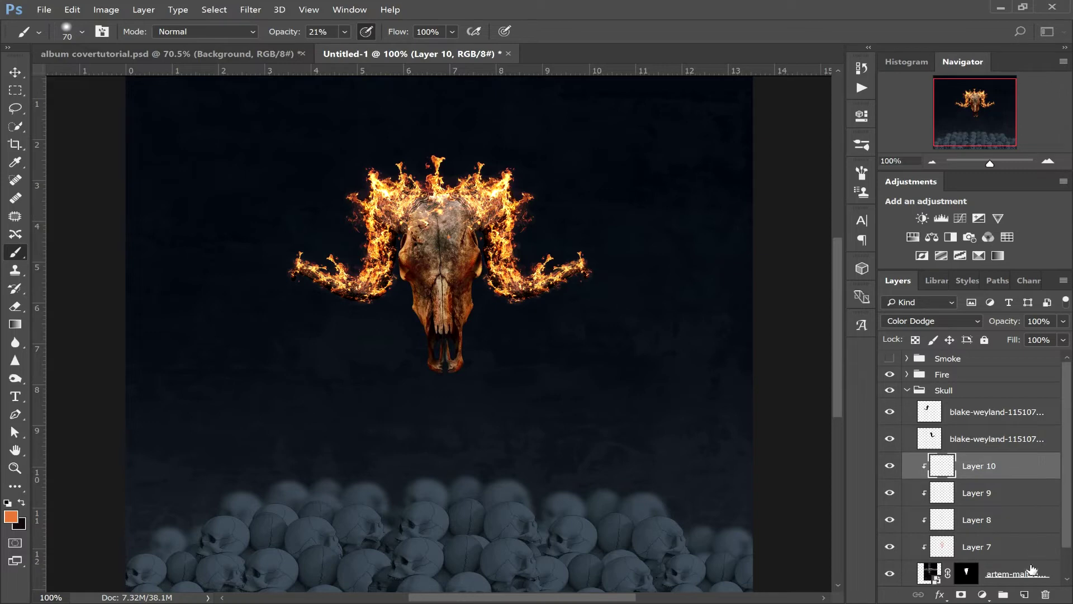
left_click(1025, 595)
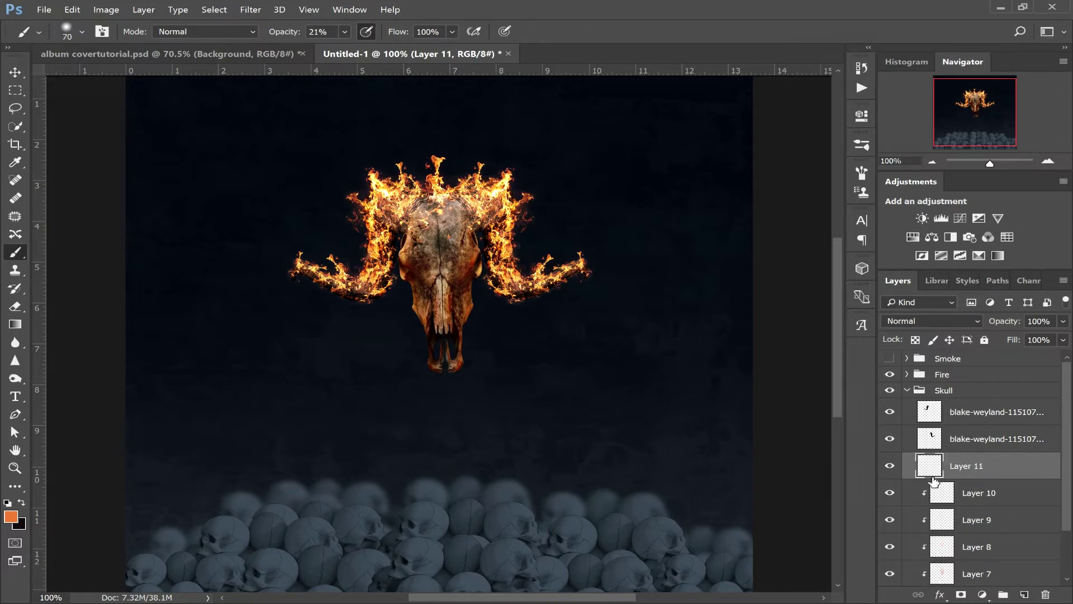
left_click_drag(989, 470, 1005, 456)
left_click(974, 320)
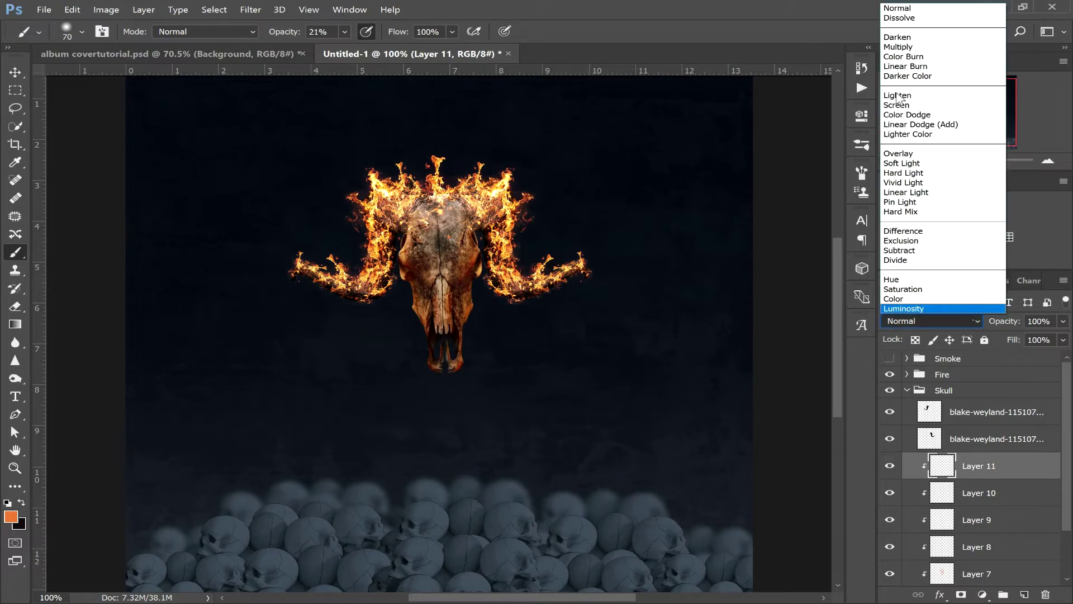
left_click(916, 123)
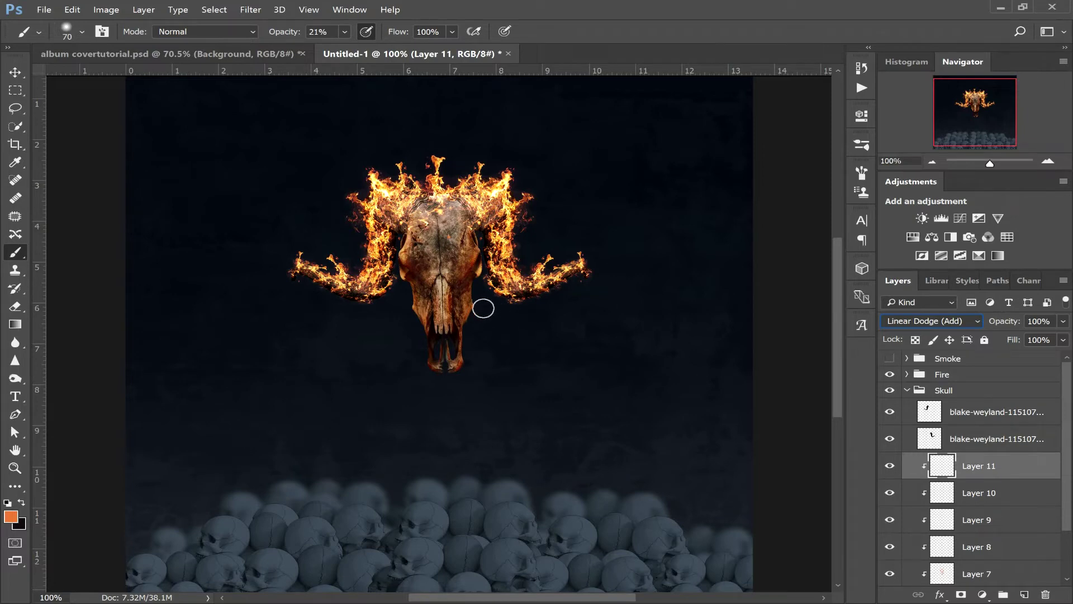
- Paint thin orange highlights along the skull's cheekbone ridge on the Linear Dodge (Add) layer with a brush reduced to about 5 px
key("bracketleft")
key("bracketleft")
key("bracketleft")
key("bracketleft")
key("bracketleft")
left_click_drag(991, 164, 1004, 163)
left_click_drag(980, 117, 984, 108)
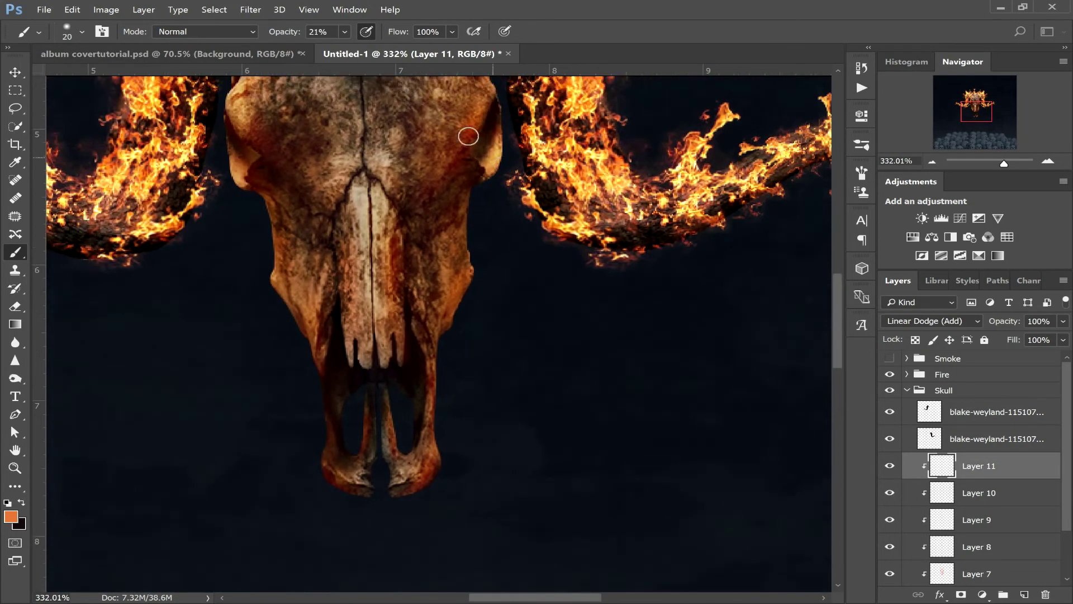
key("bracketleft")
key("bracketleft")
mouse_move(481, 115)
left_mouse_down()
mouse_move(421, 195)
mouse_move(459, 149)
mouse_move(431, 188)
left_mouse_up()
key("bracketright")
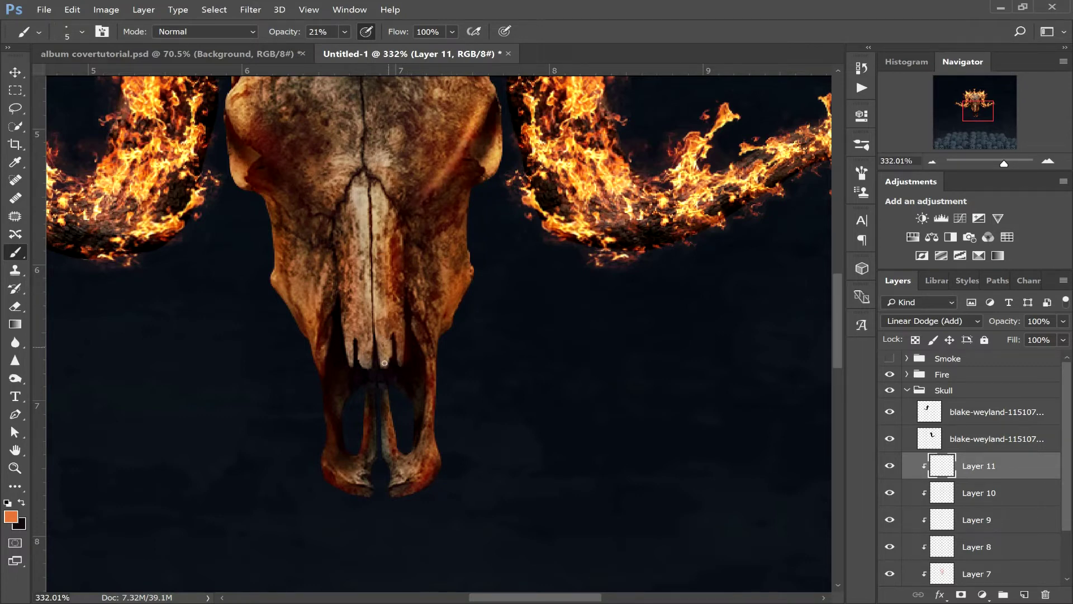
- Paint 5 px orange highlights along the teeth, outer jaw, snout edge and lower cheekbone on the same side of the skull
left_click_drag(399, 356, 401, 330)
mouse_move(437, 415)
left_mouse_down()
mouse_move(428, 482)
mouse_move(438, 463)
left_mouse_up()
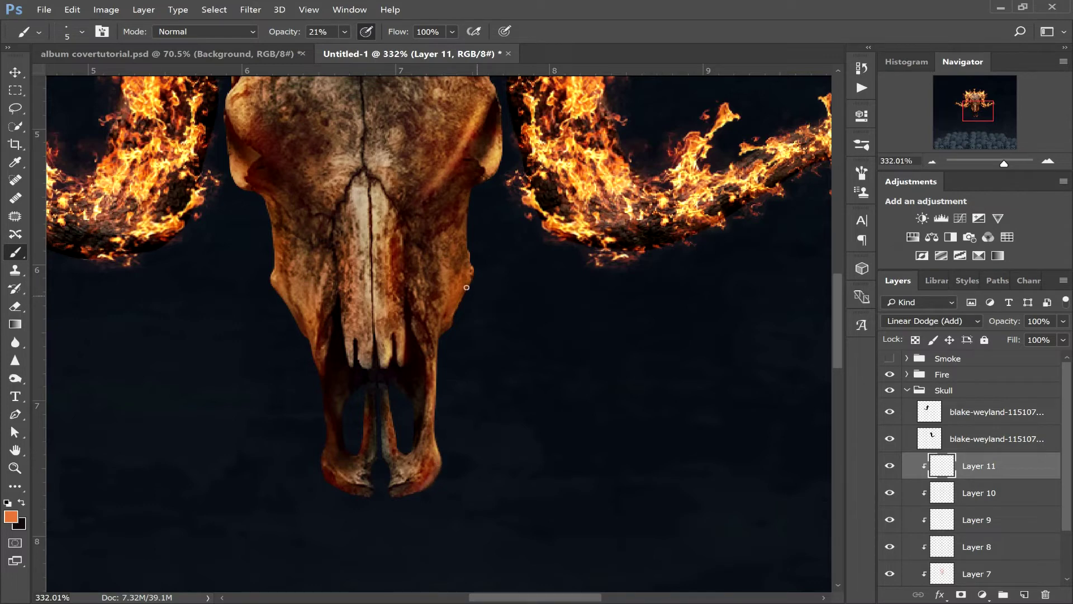
mouse_move(456, 314)
left_mouse_down()
mouse_move(471, 283)
mouse_move(441, 341)
left_mouse_up()
mouse_move(500, 141)
left_mouse_down()
mouse_move(481, 185)
mouse_move(449, 188)
left_mouse_up()
- Highlight the eye socket's rim and the nasal bone in orange with fine 7 px and 4 px strokes
scroll(766, 160, "up", 3)
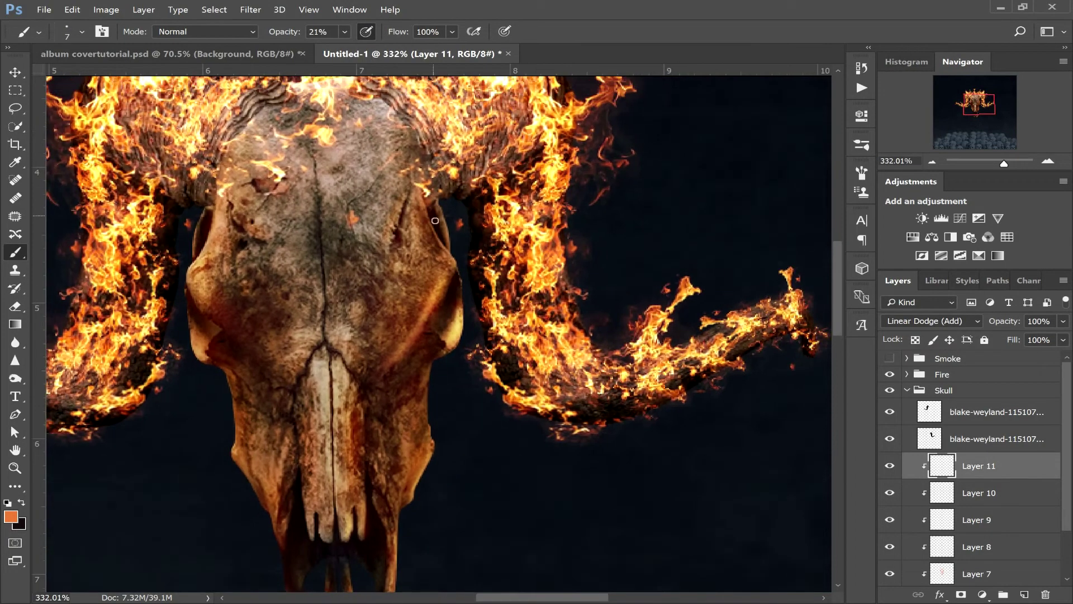
left_click_drag(439, 218, 441, 253)
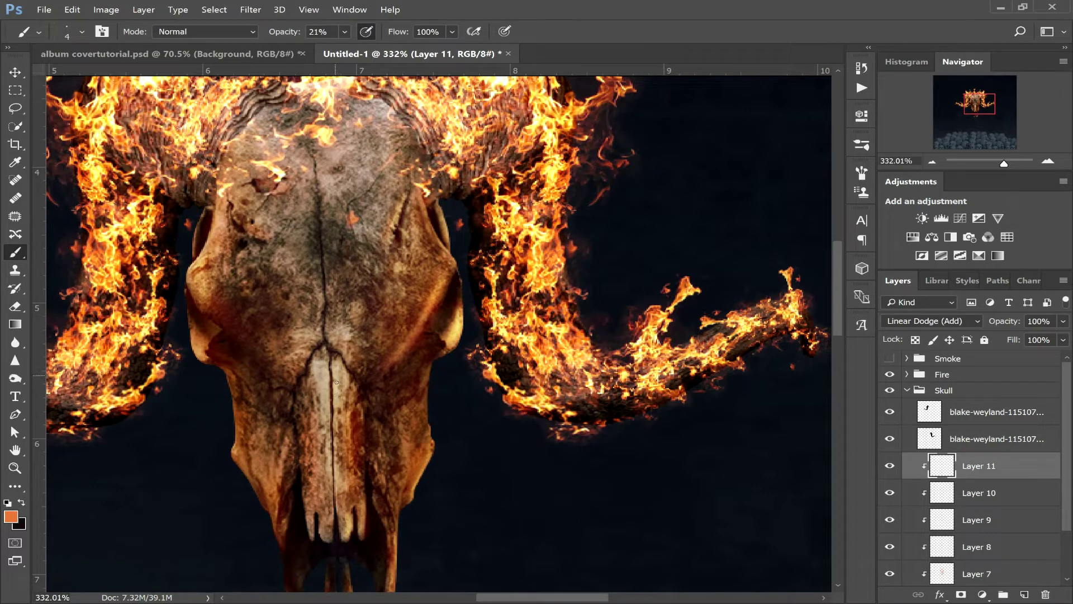
left_click_drag(342, 418, 346, 454)
- Paint 4 px orange highlights along the other side's cheekbone and snout edge, plus the nasal bridge, teeth and jaw
left_click_drag(979, 106, 970, 104)
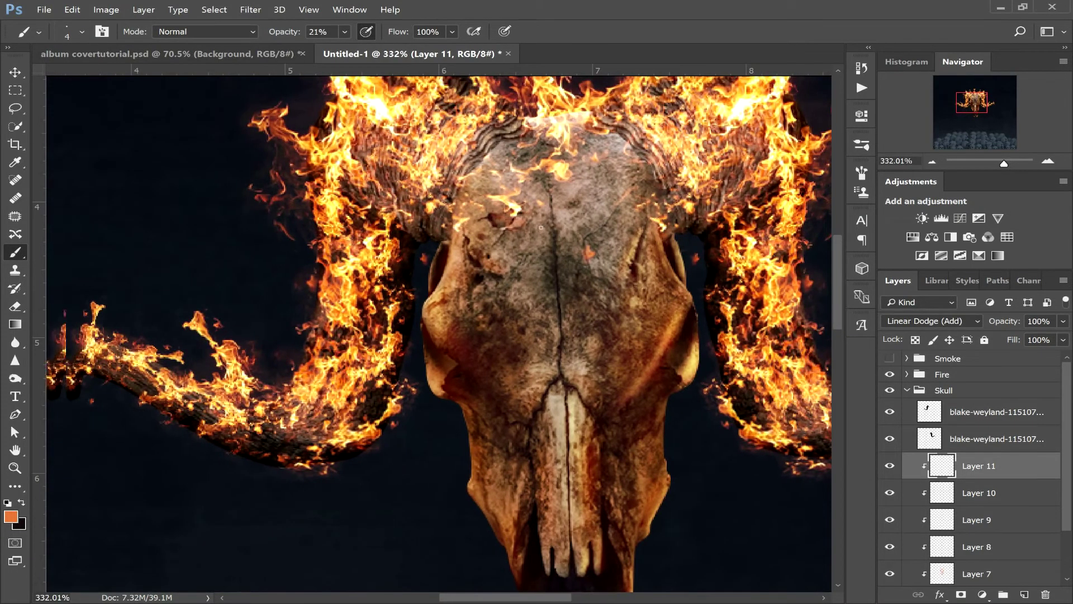
left_click_drag(438, 285, 429, 333)
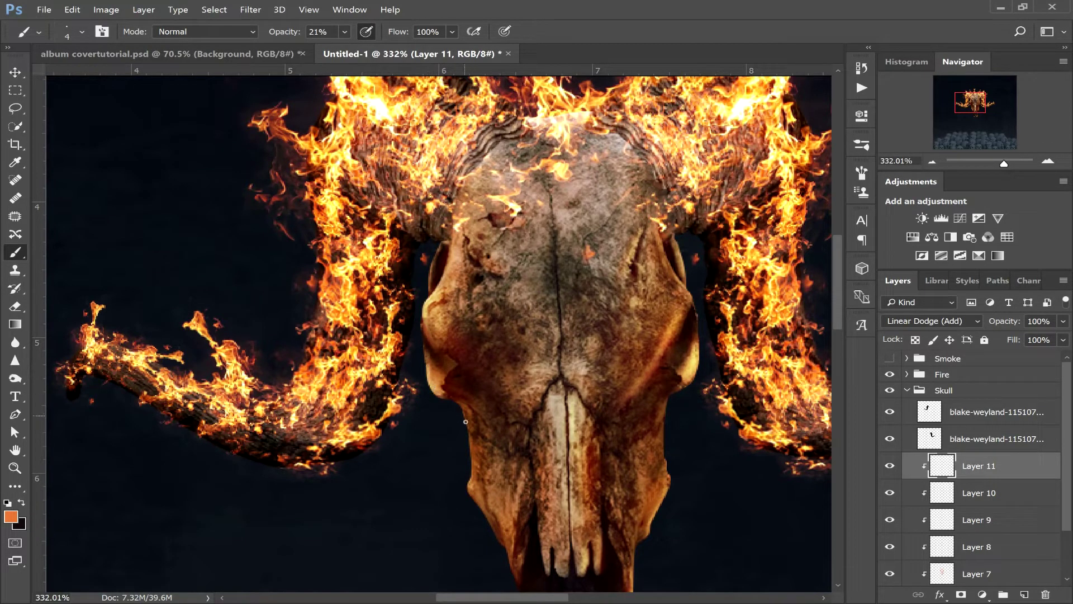
left_click_drag(472, 469, 473, 498)
left_click_drag(970, 102, 968, 112)
mouse_move(530, 234)
left_mouse_down()
mouse_move(566, 298)
mouse_move(573, 279)
mouse_move(610, 313)
mouse_move(585, 208)
left_mouse_up()
left_click_drag(581, 409, 599, 424)
mouse_move(628, 370)
left_mouse_down()
mouse_move(613, 404)
mouse_move(595, 355)
left_mouse_up()
left_click_drag(672, 343, 673, 390)
left_click_drag(649, 432, 649, 419)
left_click_drag(968, 113, 971, 98)
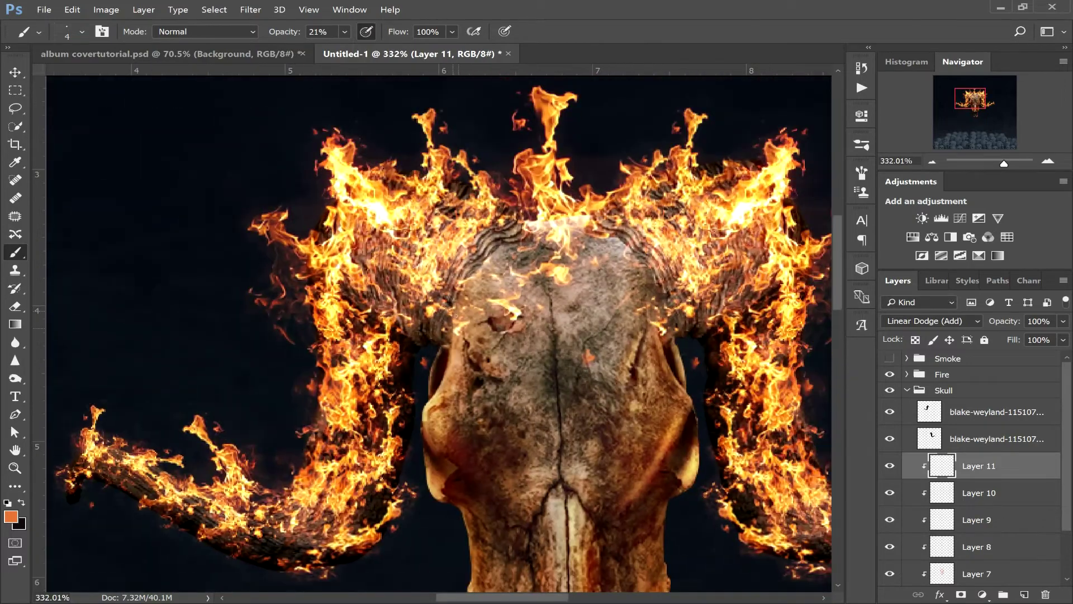
- Add a new layer above Layer 11, clip it to the skull and set its blend mode to Multiply
left_click_drag(1004, 164, 993, 162)
left_click(1026, 592)
left_click_drag(1005, 461, 1028, 464)
left_click(931, 321)
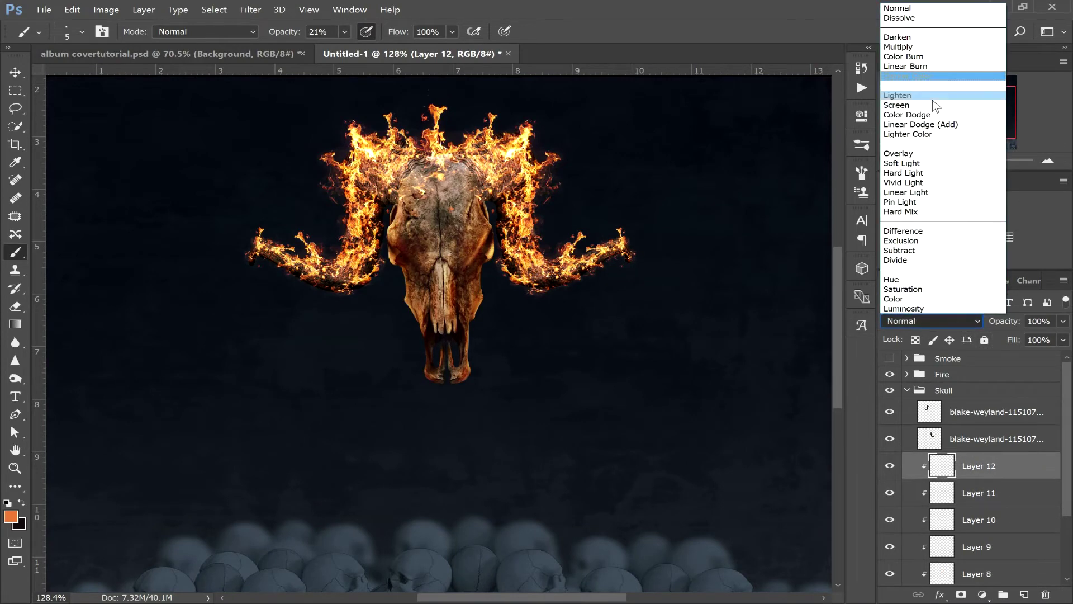
left_click(917, 47)
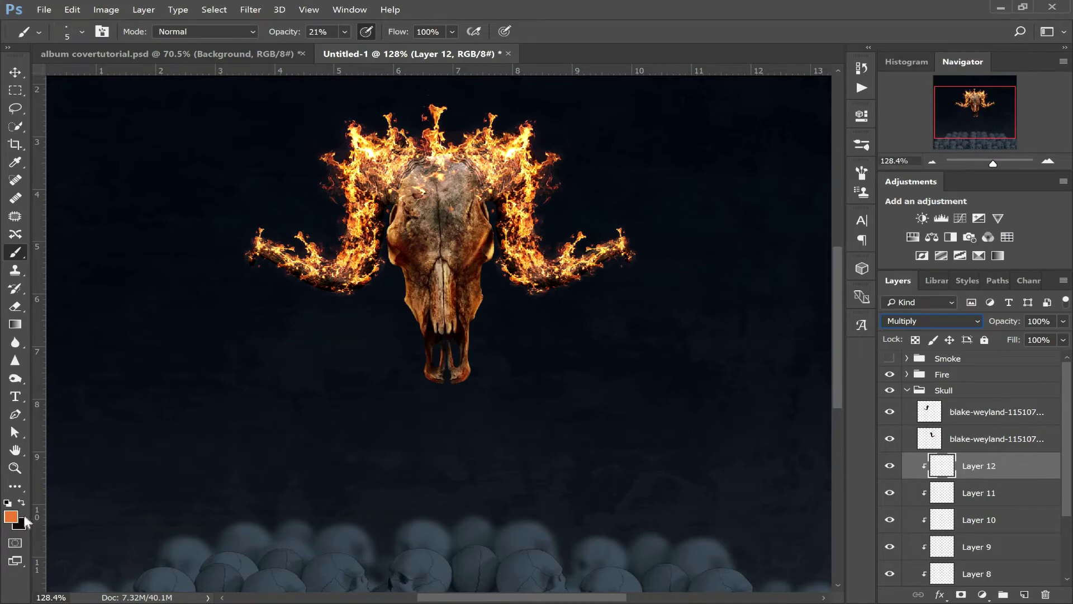
- Brush orange over the skull's snout and cheeks on the Multiply layer with a large soft brush of 60 to 90 px
left_click(1001, 162)
left_click_drag(988, 111, 991, 105)
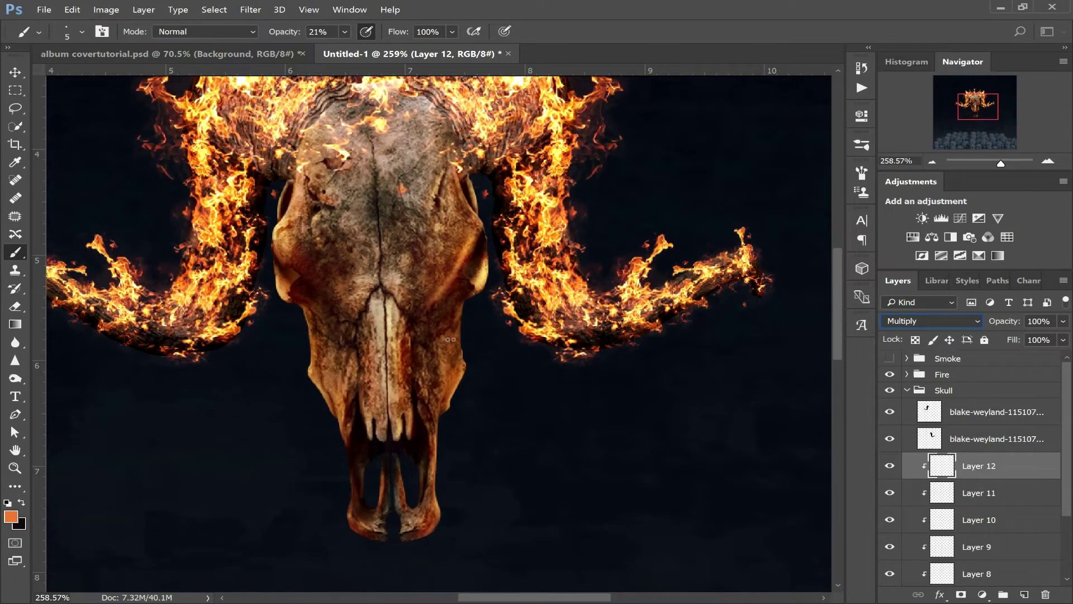
key("bracketright")
key("bracketright")
key("bracketright")
key("bracketright")
key("bracketright")
key("bracketright")
key("bracketright")
key("bracketright")
key("bracketright")
key("bracketright")
key("bracketright")
key("bracketright")
key("bracketright")
key("bracketright")
left_click(407, 341)
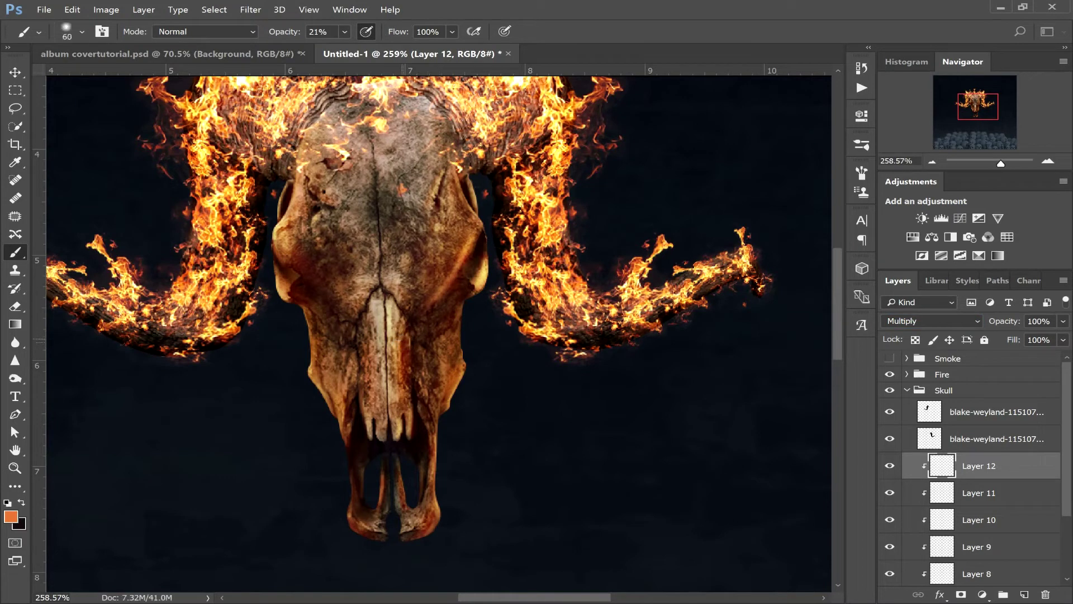
mouse_move(391, 371)
left_mouse_down()
mouse_move(386, 311)
mouse_move(353, 418)
mouse_move(349, 306)
left_mouse_up()
key("bracketright")
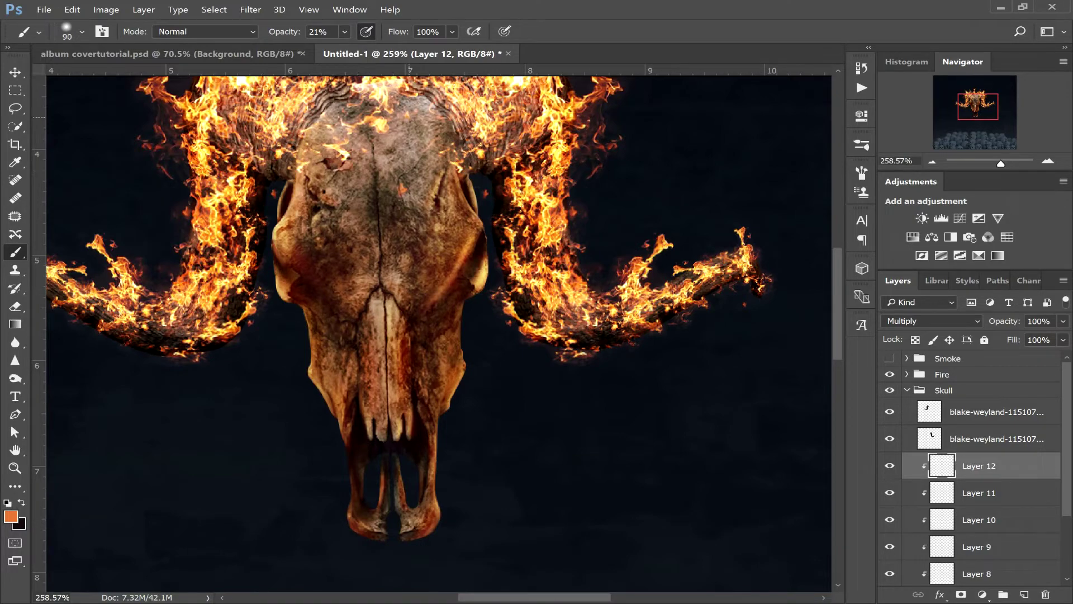
- Tint the skull's forehead and crown orange on the Multiply layer, varying the brush between 40 and 100 px
left_click_drag(984, 109, 985, 95)
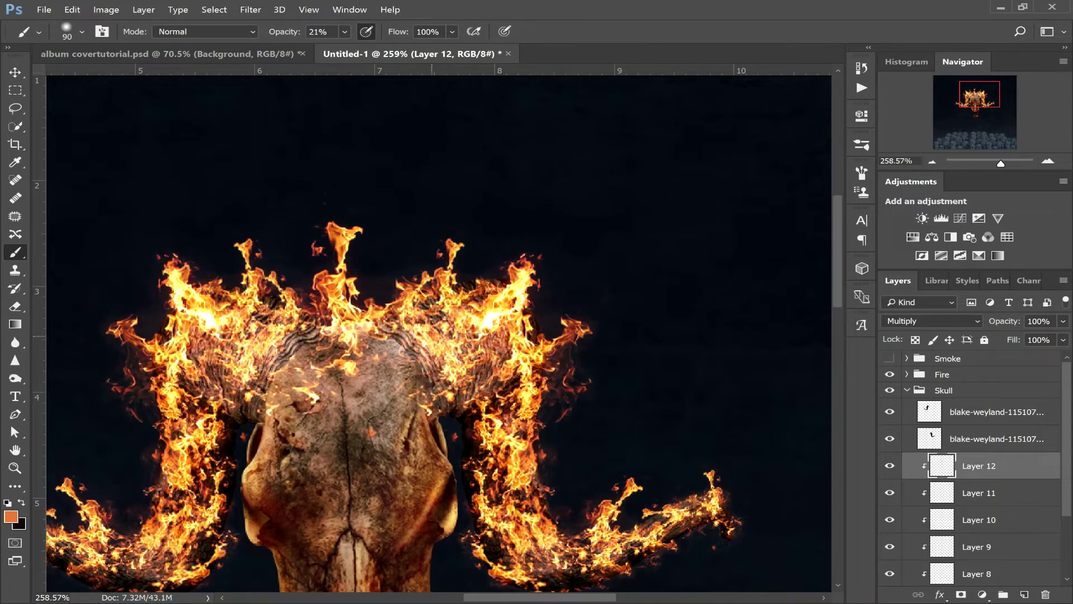
key("bracketleft")
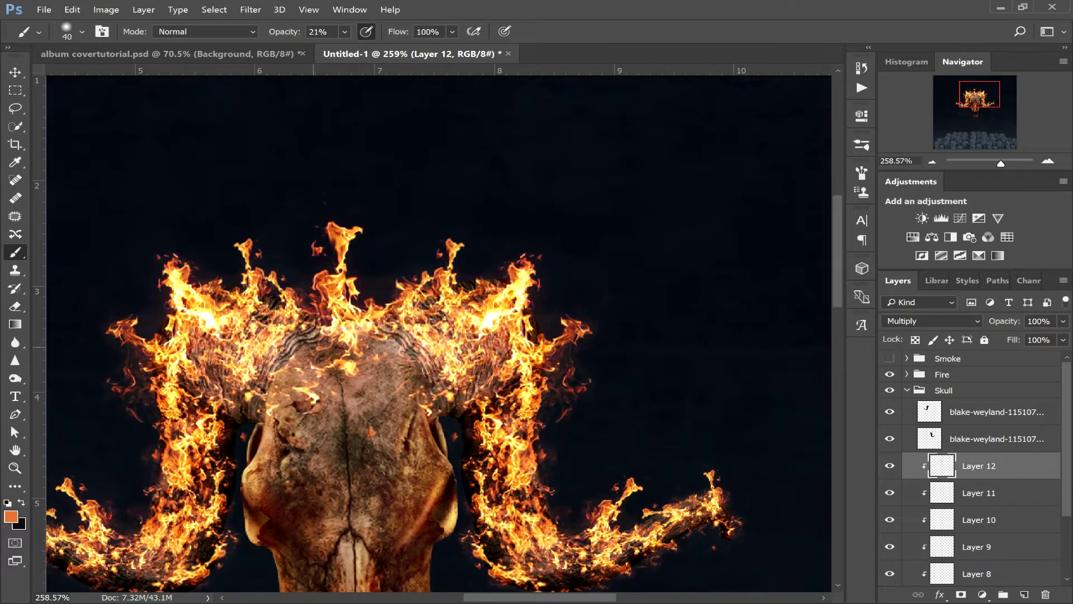
left_click_drag(989, 103, 987, 112)
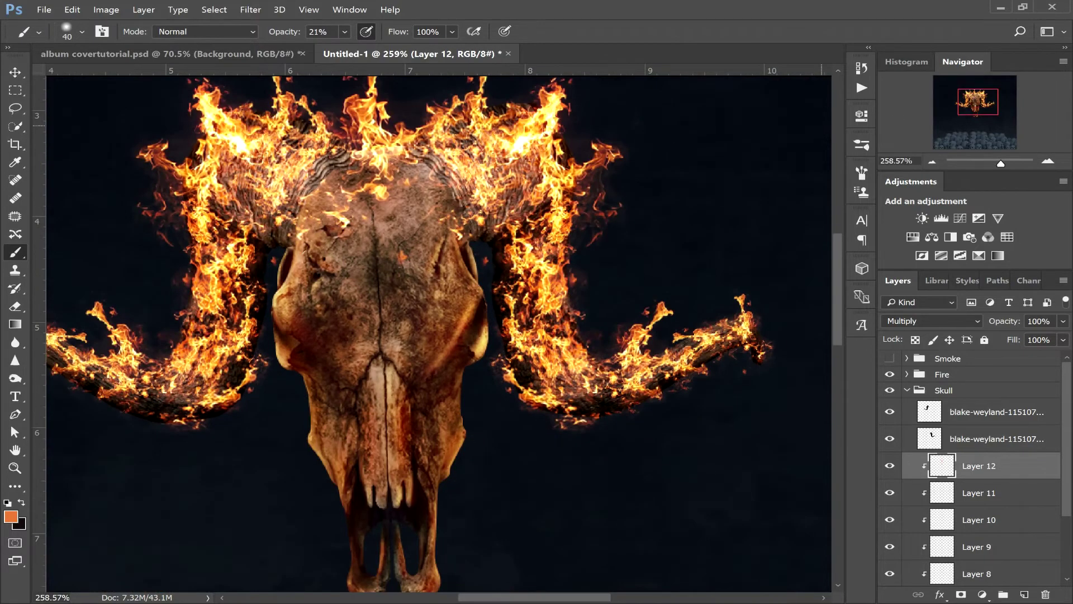
key("bracketright")
key("bracketright")
key("bracketright")
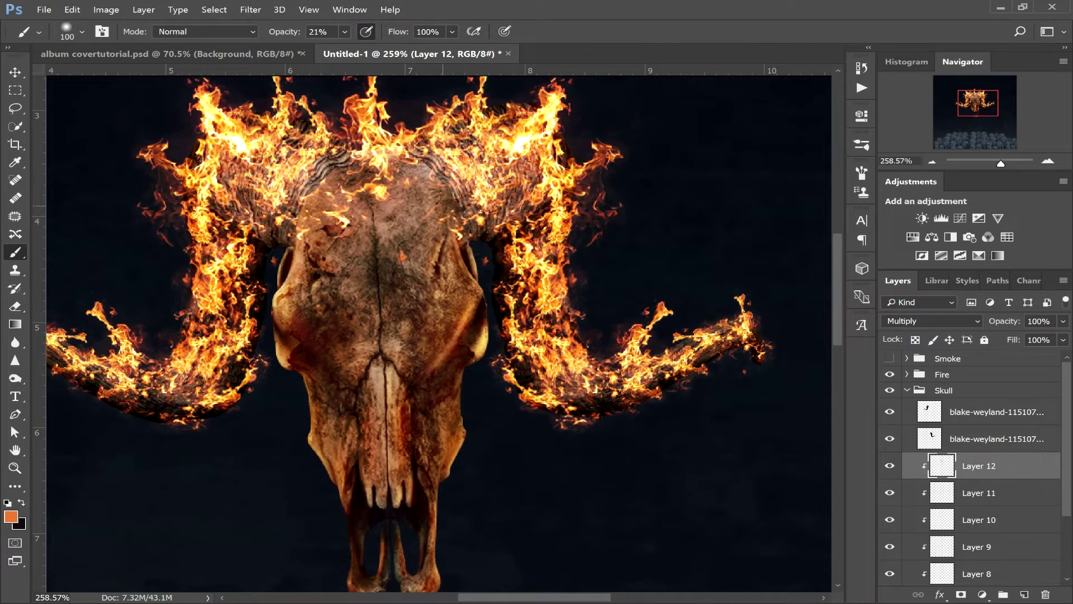
- Merge the two horn layers above Layer 12 into a single layer
left_click_drag(1004, 160, 991, 161)
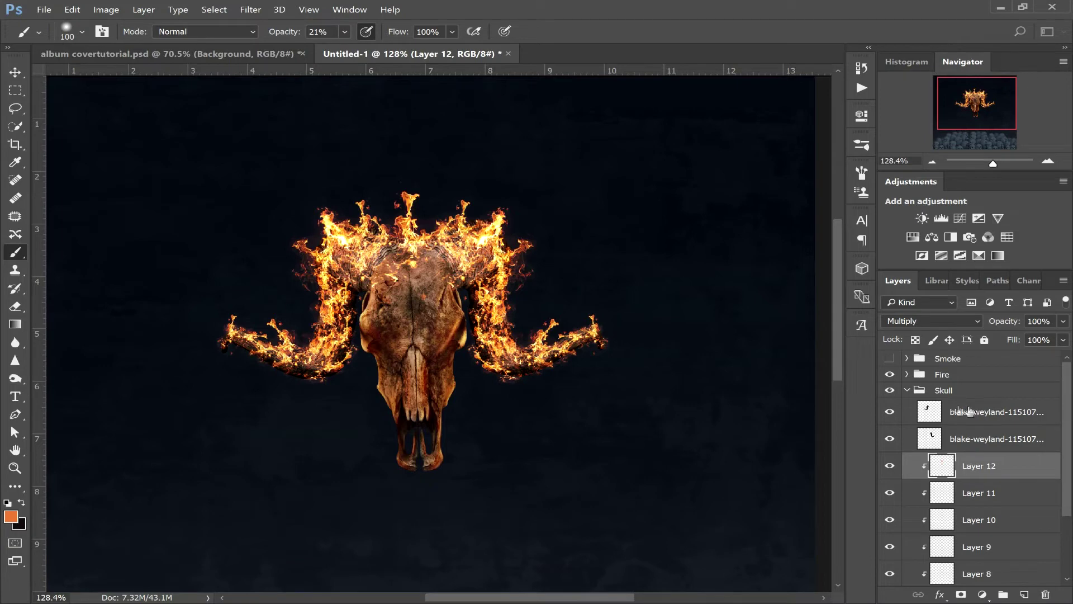
left_click(985, 416)
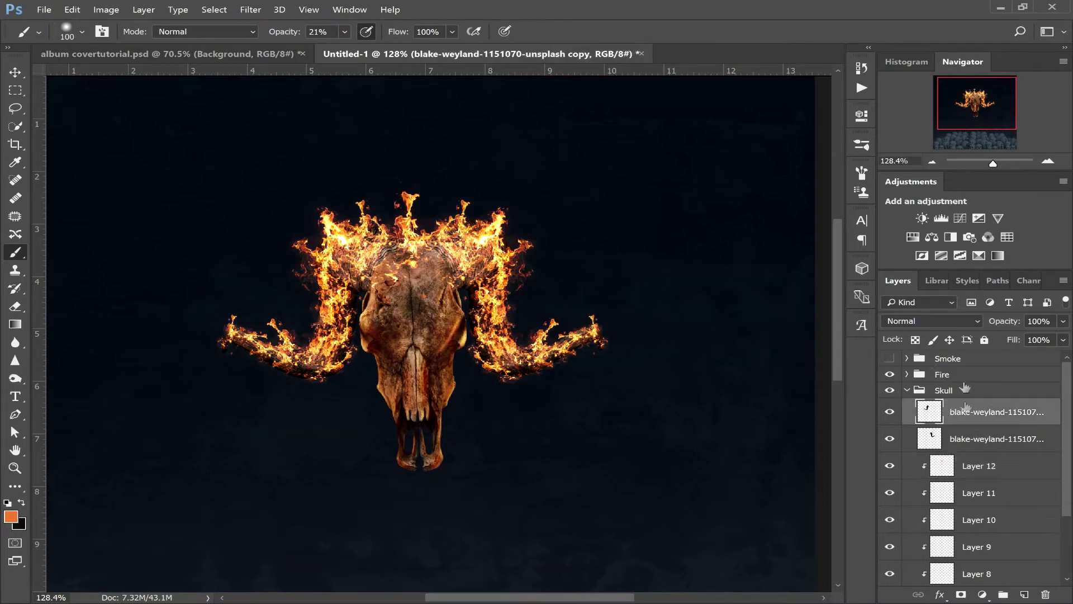
right_click(995, 413)
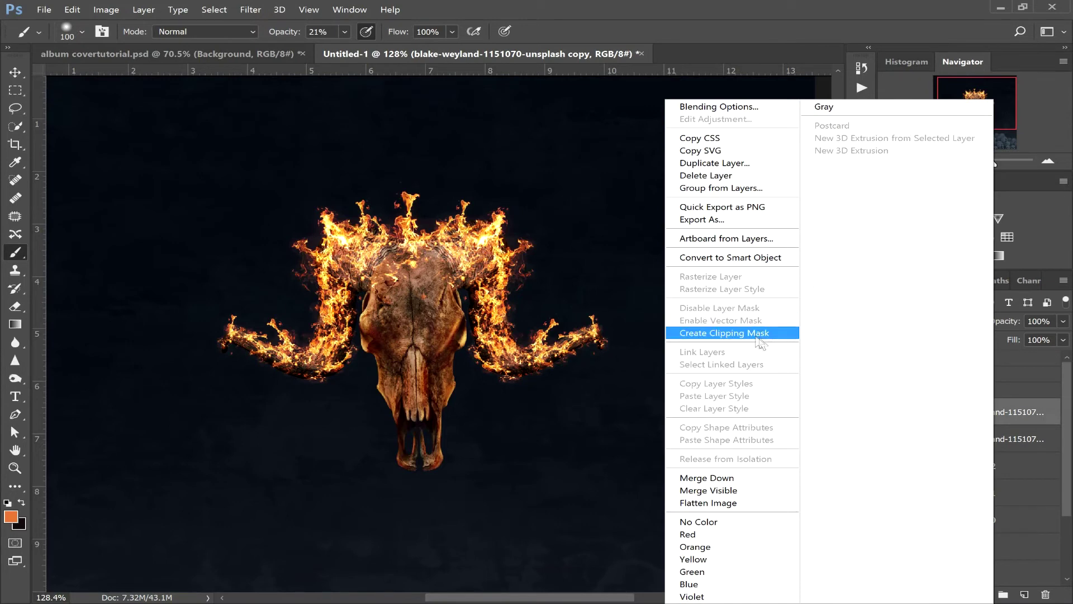
left_click(749, 478)
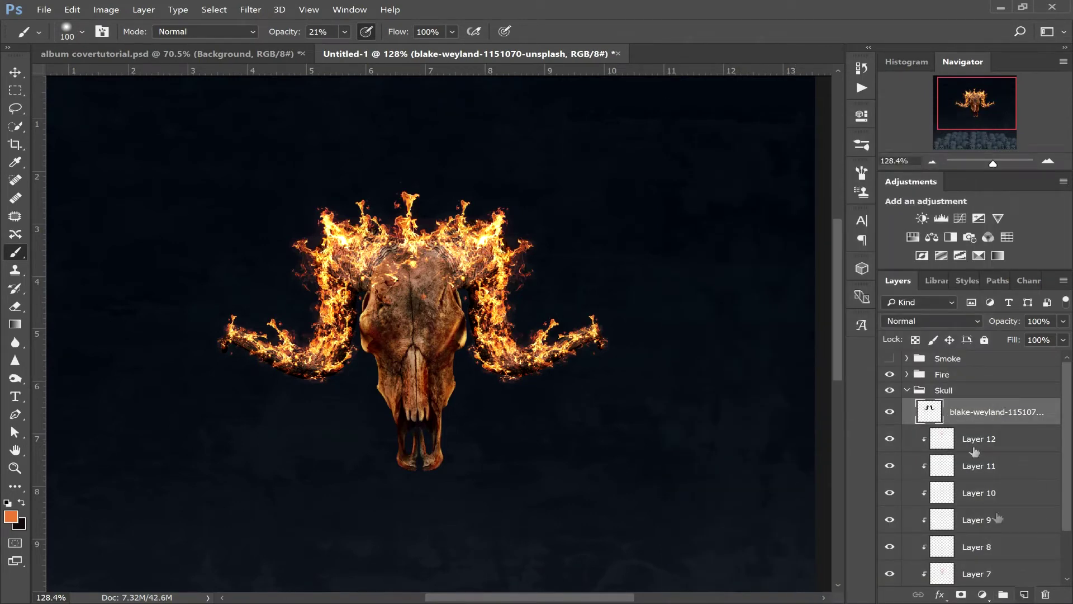
- Add a new layer above the merged horns, clip it to them and set its blend mode to Multiply
left_click(1025, 594)
right_click(986, 414)
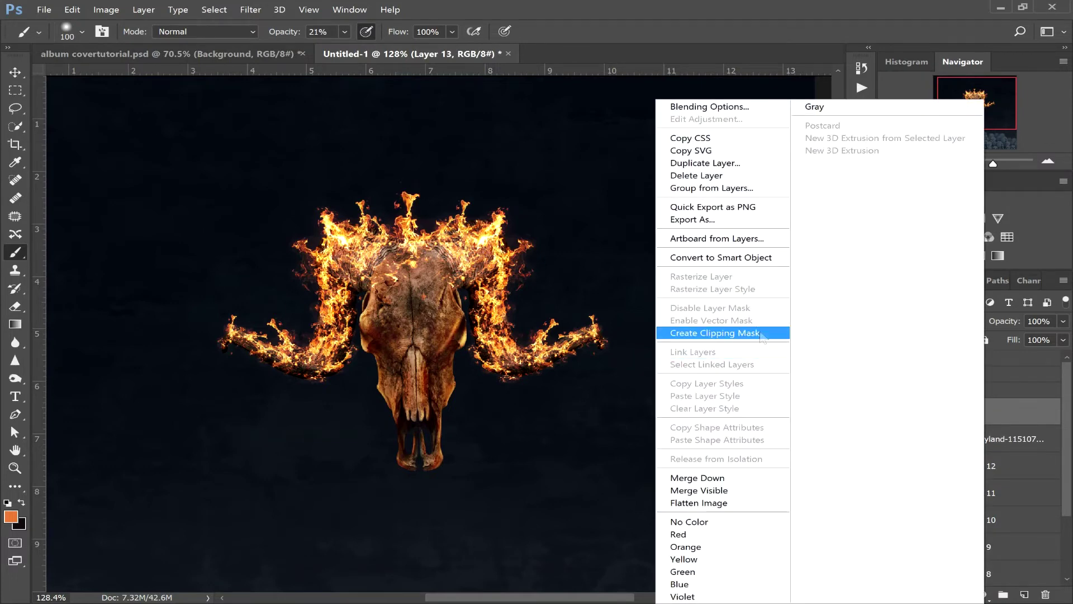
left_click(760, 333)
left_click(974, 321)
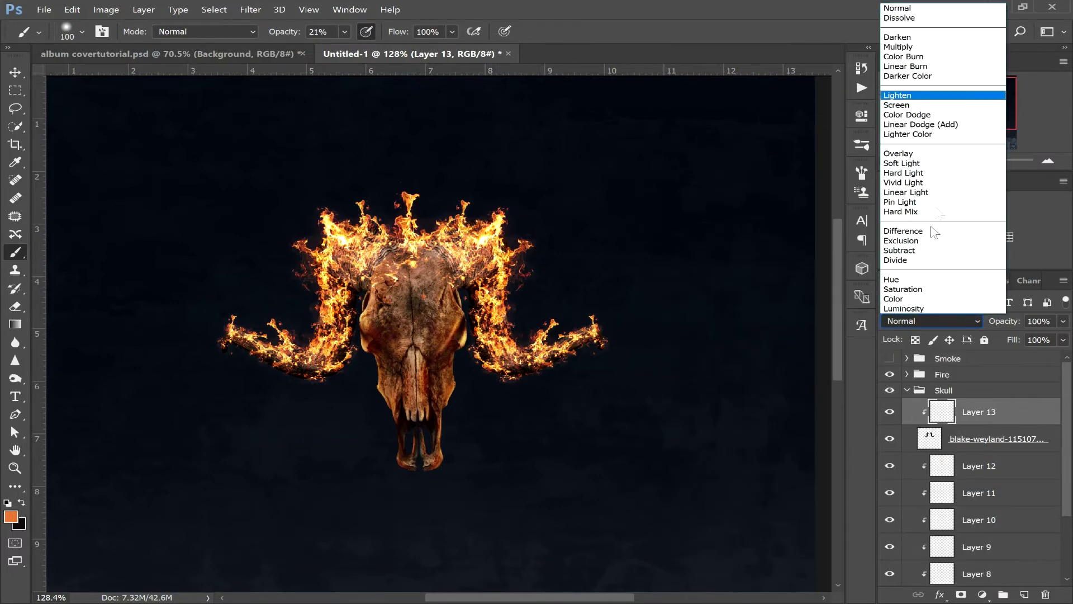
left_click(911, 47)
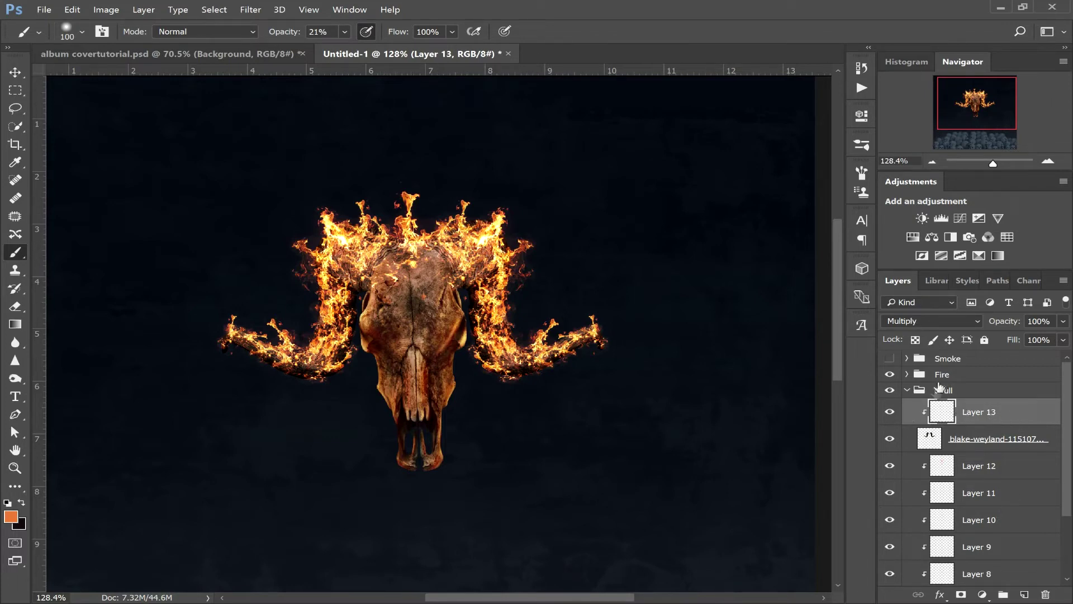
- Add a new layer and dab one soft orange glow beside the skull with a 900 px brush at 100% opacity
left_click_drag(1025, 596, 1025, 596)
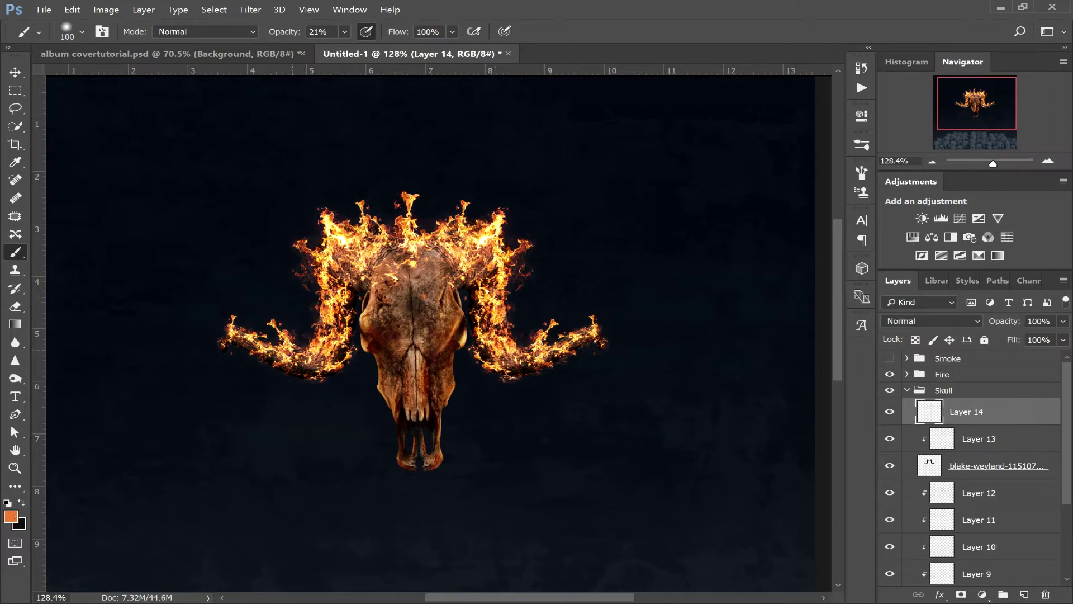
left_click(345, 32)
left_click_drag(343, 49, 401, 49)
key("bracketright")
left_click(567, 308)
left_click_drag(989, 164, 988, 164)
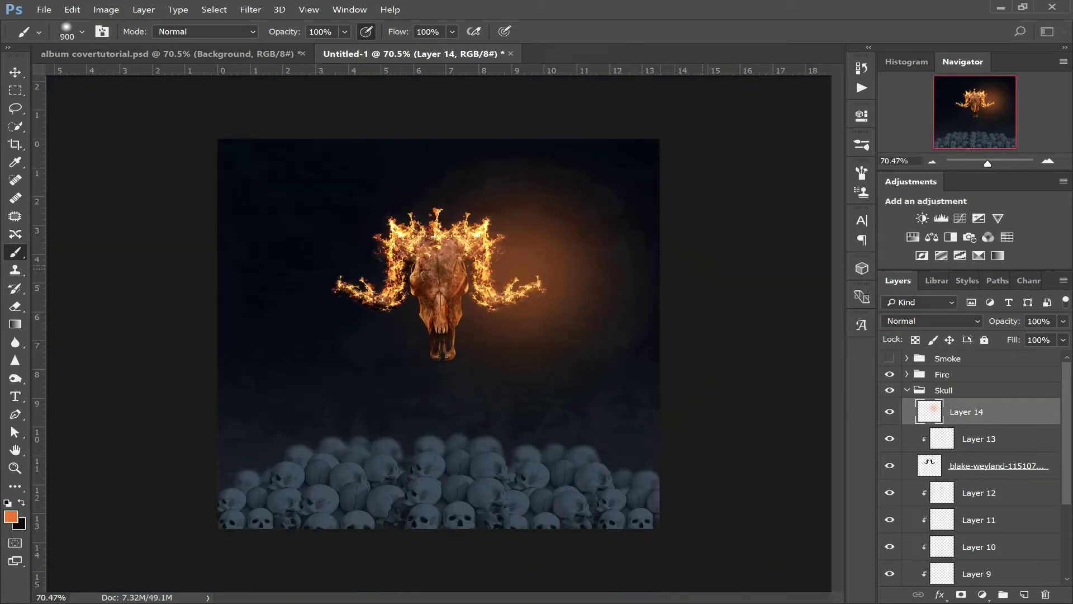
- Transform the orange glow to about 111% width and 92.5% height and position it over the burning skull
key("v")
key("ctrl+t")
left_click_drag(519, 281, 463, 298)
left_click_drag(598, 303, 637, 308)
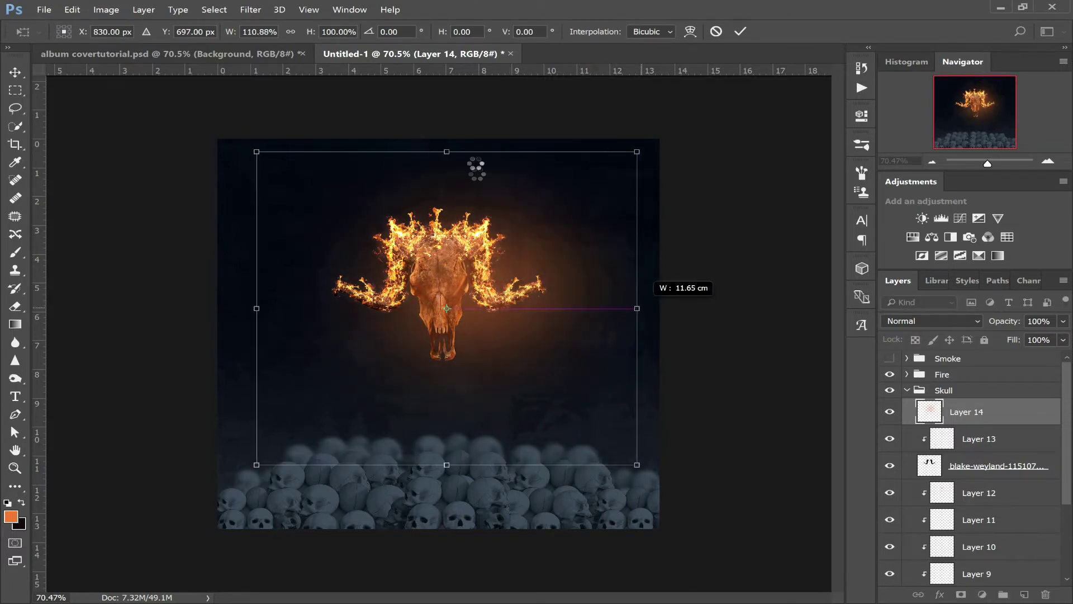
left_click_drag(446, 151, 446, 175)
left_click_drag(511, 316, 491, 296)
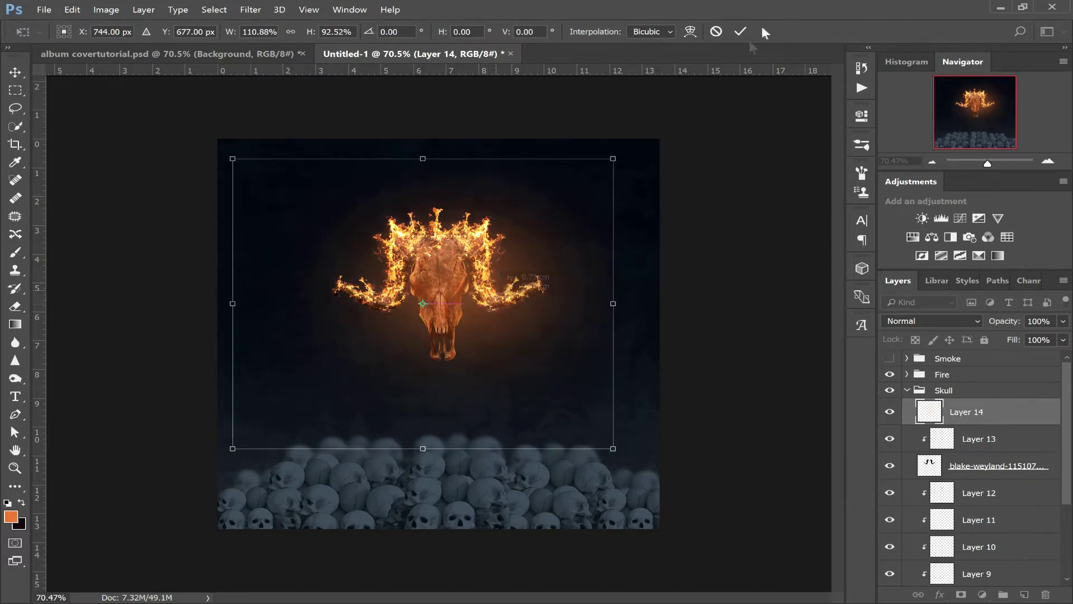
left_click(740, 31)
- Try the Color Dodge, Linear Dodge (Add), Soft Light and Screen blend modes on the glow layer and return it to Normal
left_click(947, 323)
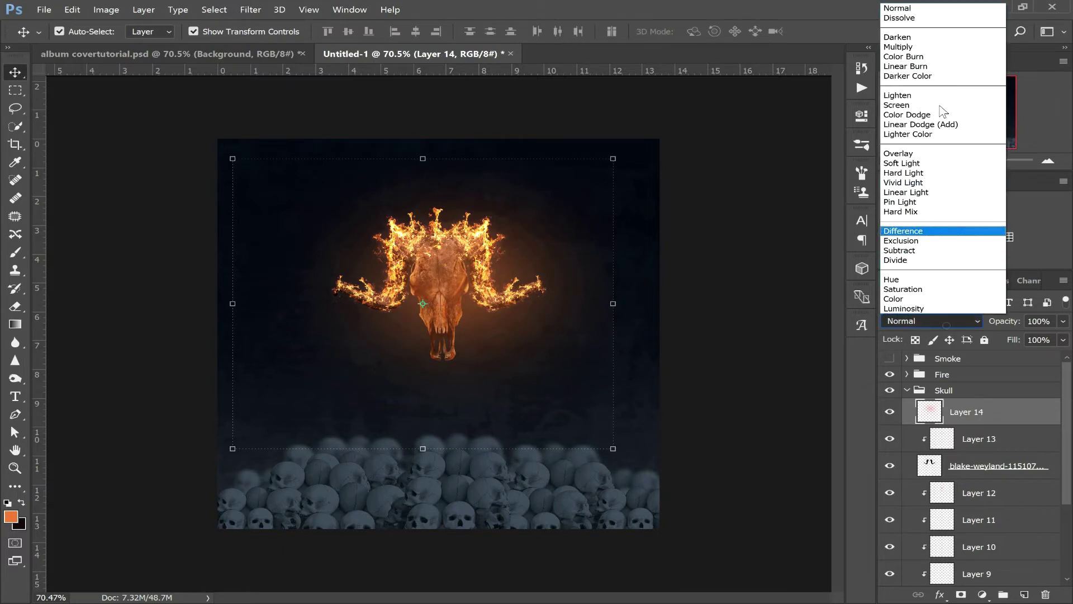
left_click(921, 116)
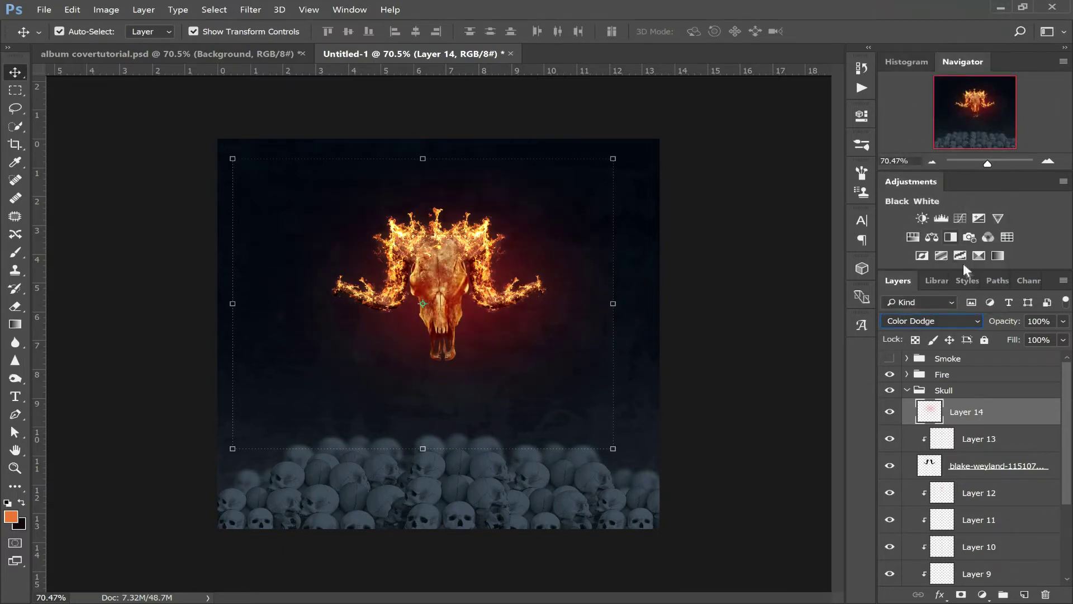
left_click(931, 320)
left_click(944, 124)
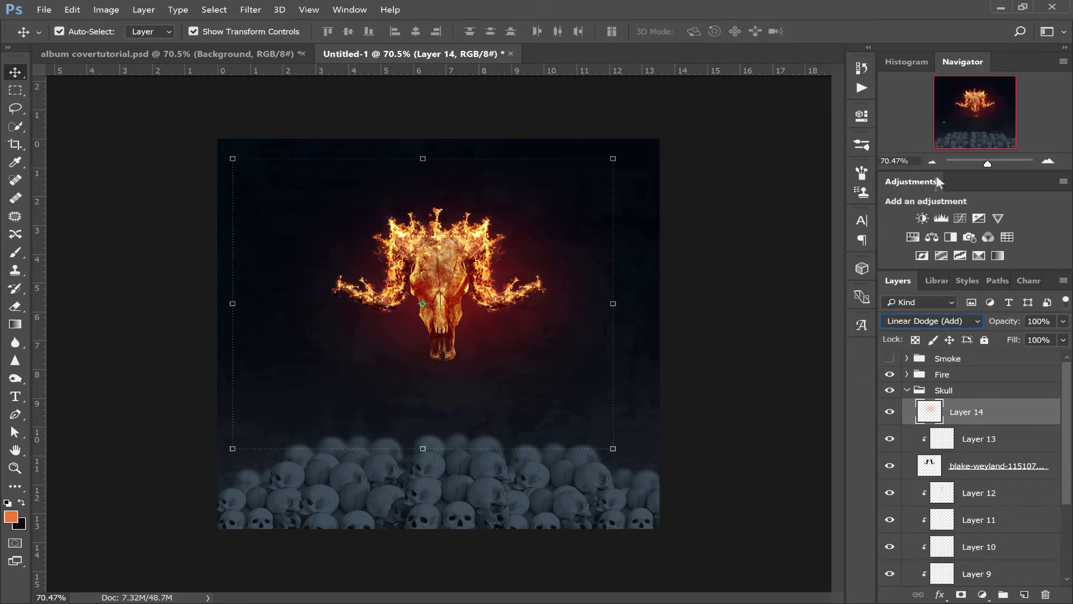
left_click(976, 321)
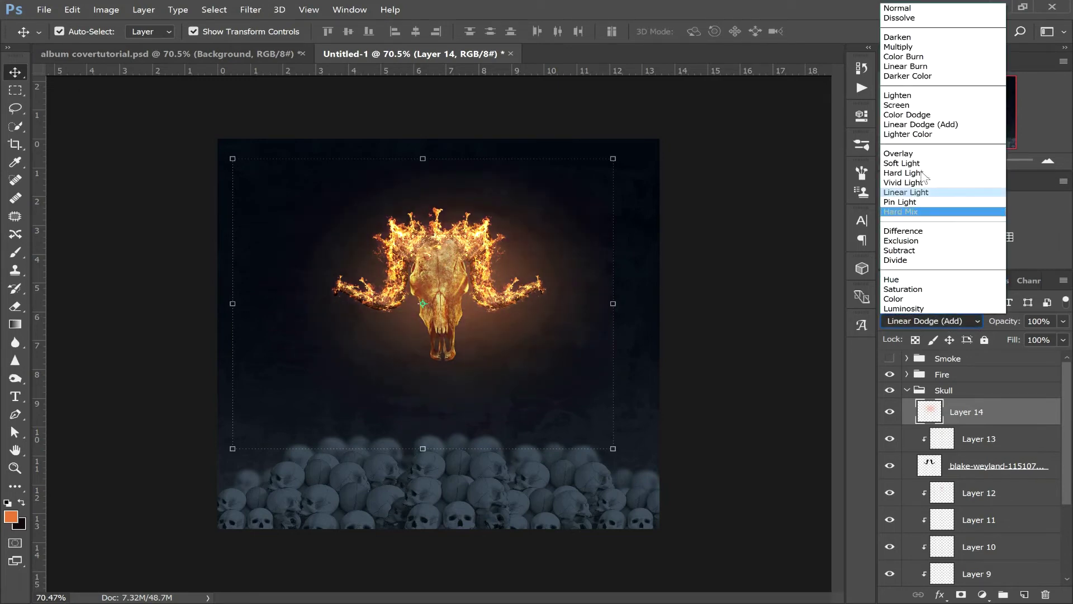
left_click(923, 161)
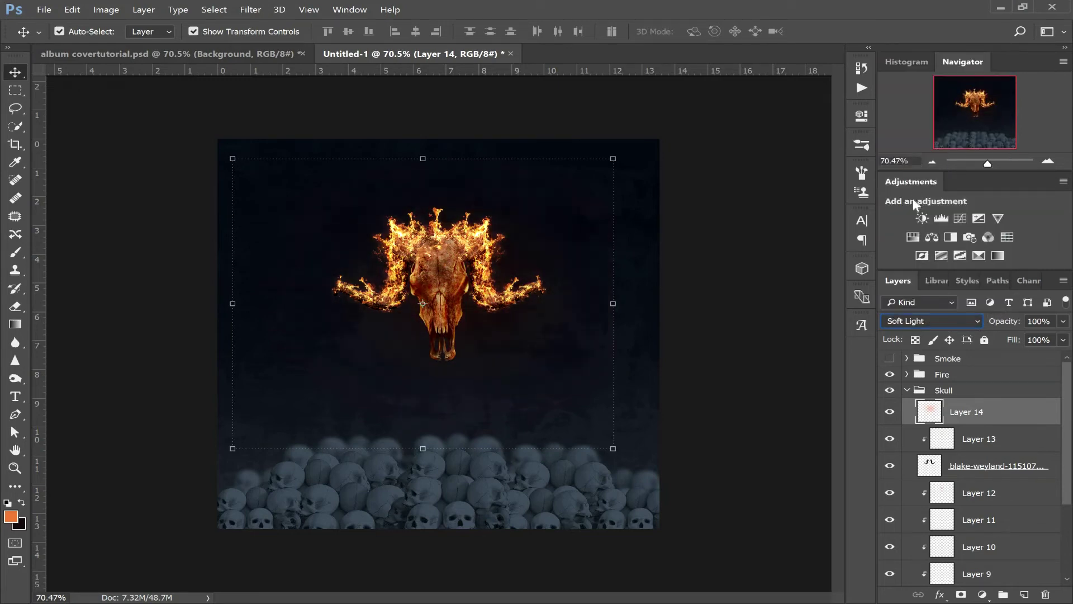
left_click(947, 316)
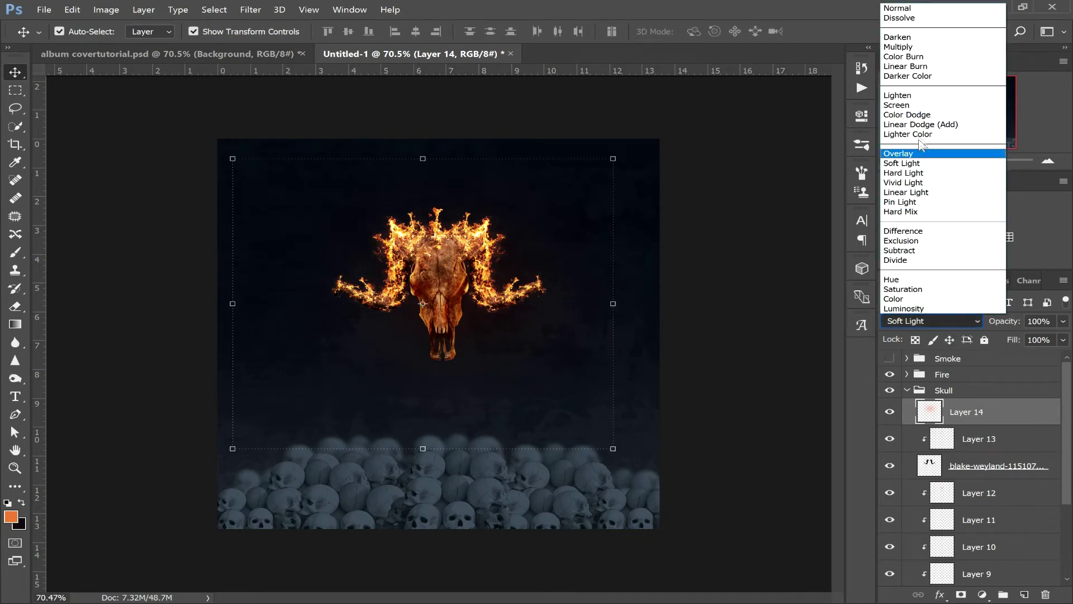
left_click(912, 105)
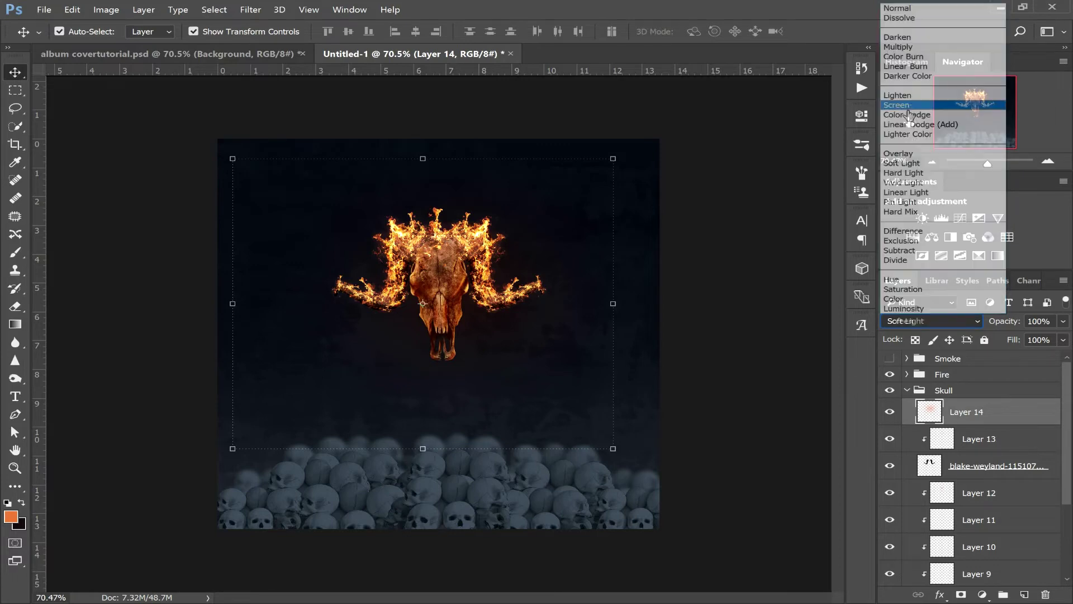
left_click(949, 319)
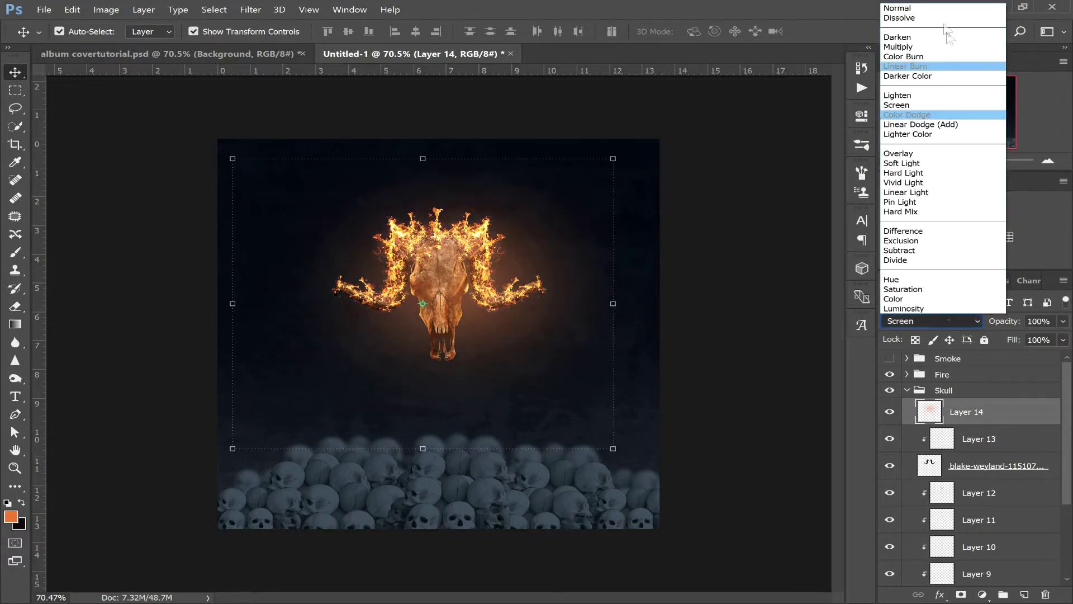
left_click(931, 7)
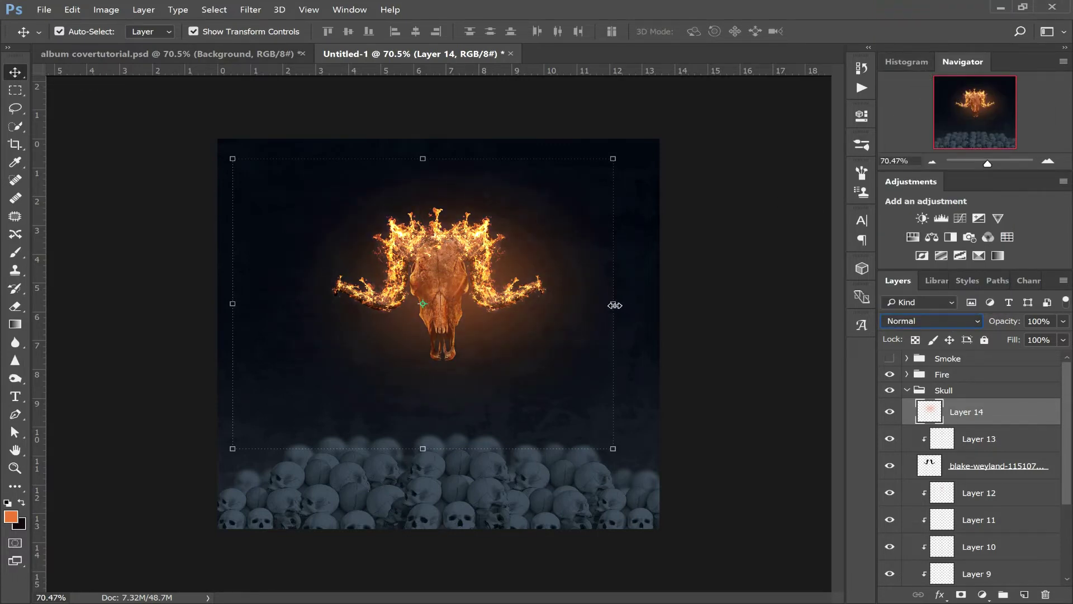
- Shift the glow about 0.43 cm to the left and lower its layer opacity to 74%
left_click_drag(532, 335, 522, 330)
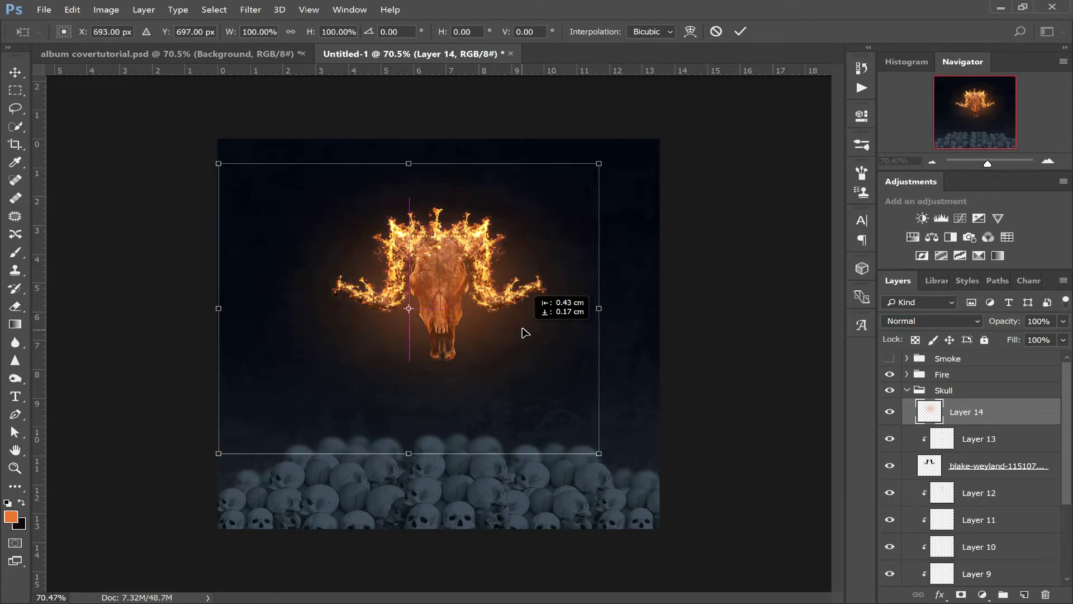
left_click(739, 32)
left_click(1062, 340)
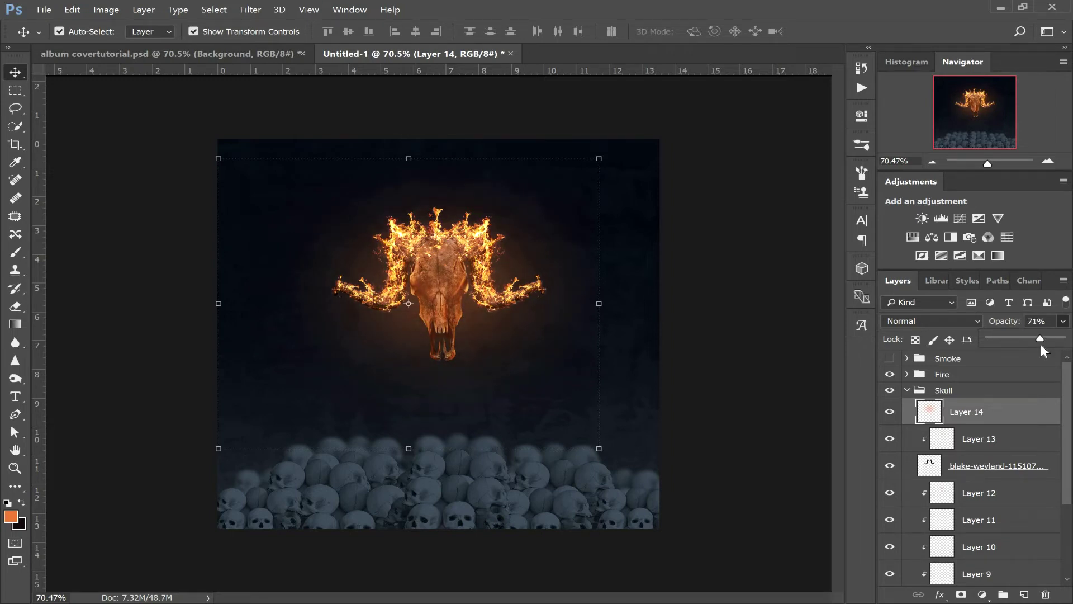
left_click_drag(1044, 337, 1046, 339)
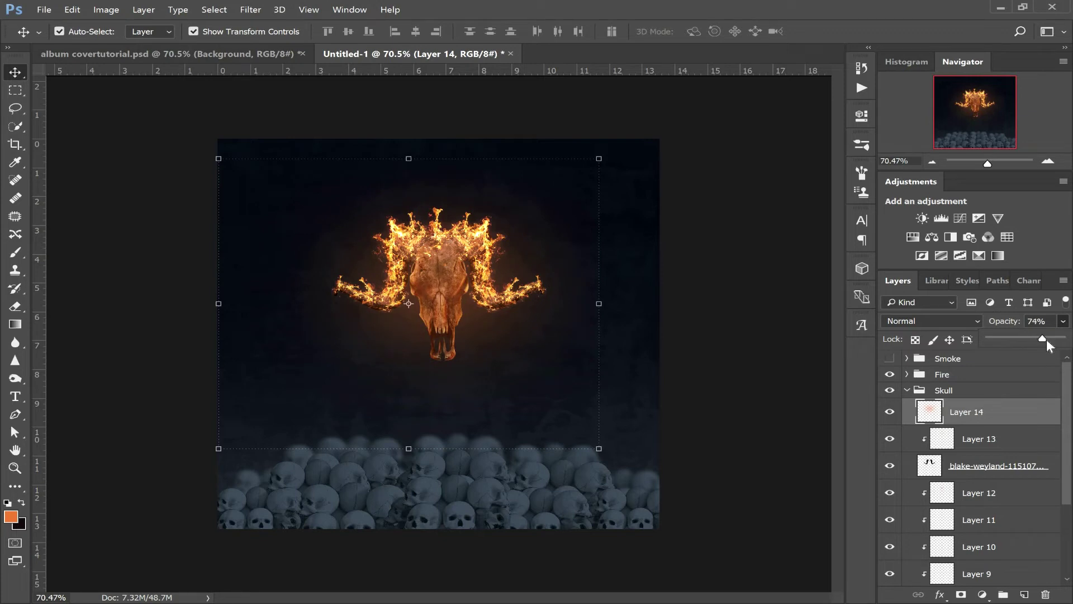
- Add a new layer above the glow and set the brush to a 3 px round tip with 100% hardness
left_click(1025, 593)
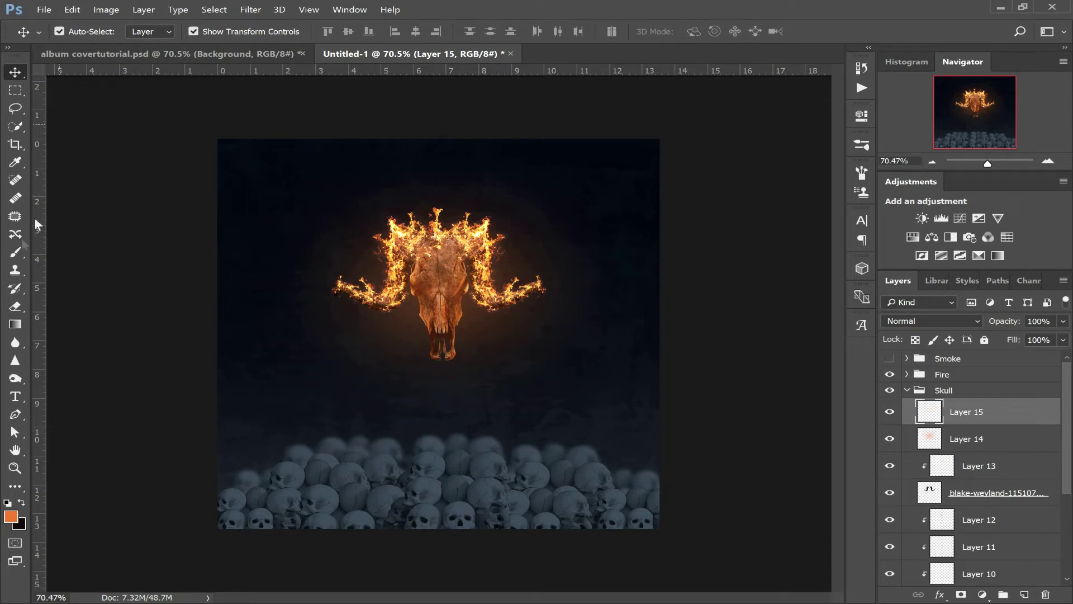
key("b")
left_click(79, 31)
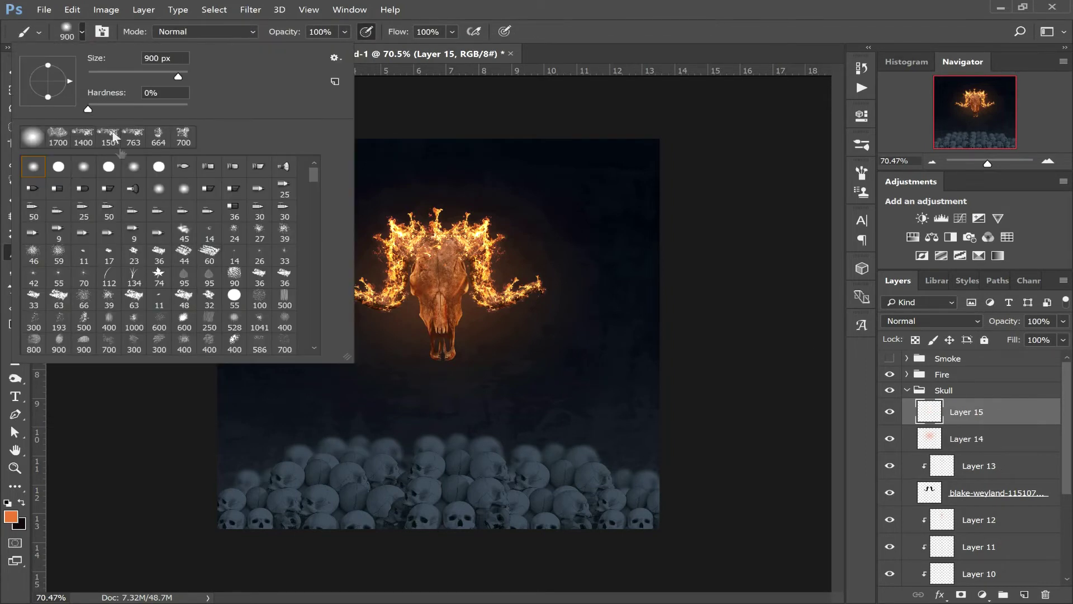
left_click(59, 167)
left_click_drag(120, 75, 88, 93)
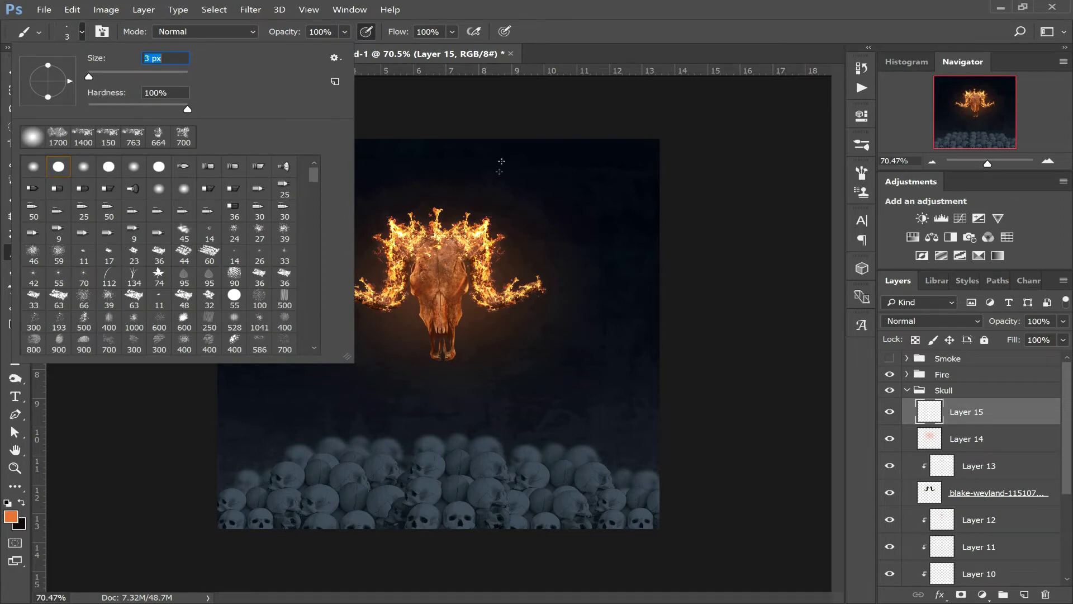
left_click_drag(986, 163, 994, 164)
left_click_drag(987, 110, 990, 105)
- Choose a more saturated orange and paint small flying sparks around the skull and its burning horns
left_click(11, 516)
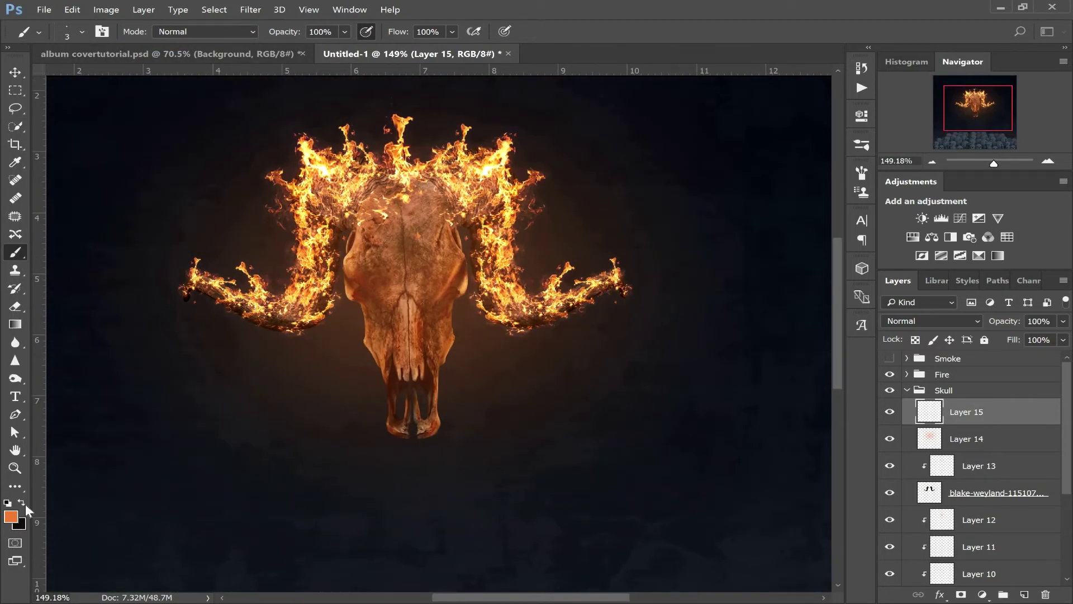
left_click_drag(818, 113, 926, 73)
left_click(978, 86)
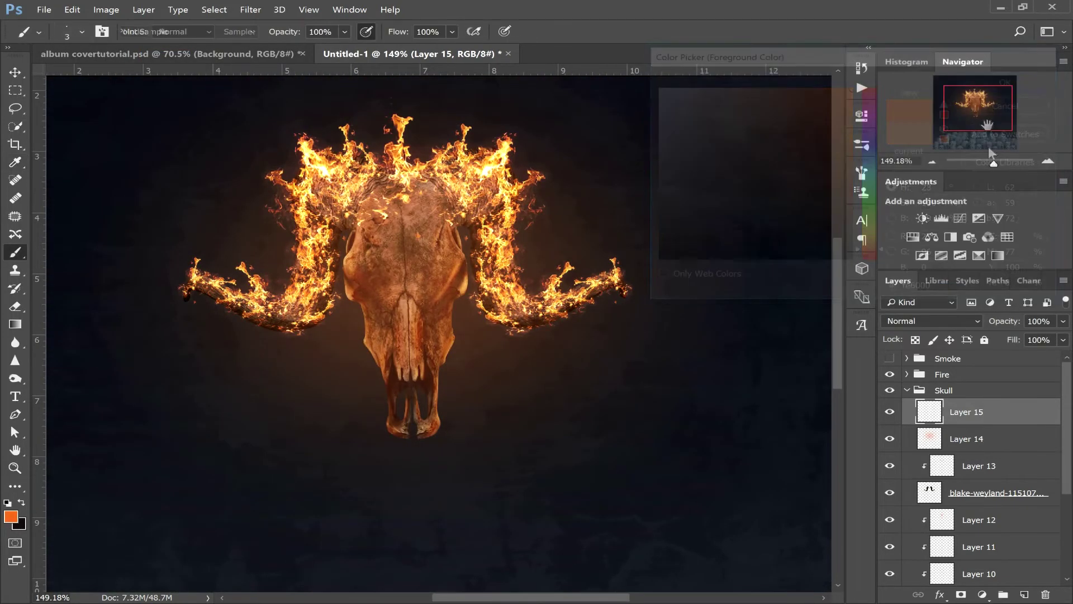
left_click_drag(988, 115, 985, 113)
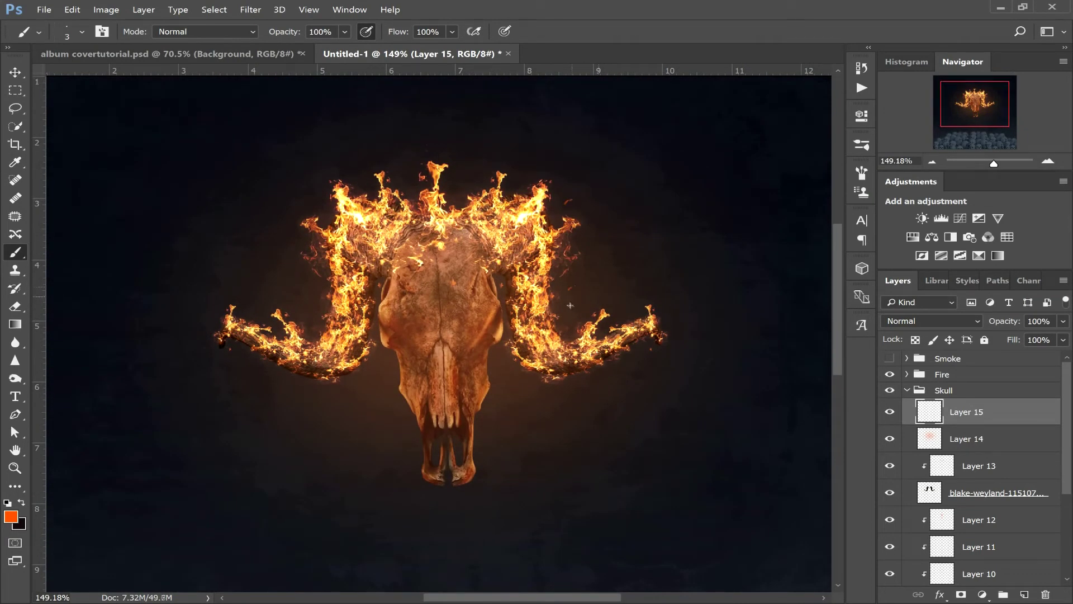
left_click_drag(616, 300, 620, 301)
- Set the sparks layer to Linear Dodge (Add) and disable Blend Clipped Layers as Group and Transparency Shapes Layer
left_click(957, 319)
left_click(953, 124)
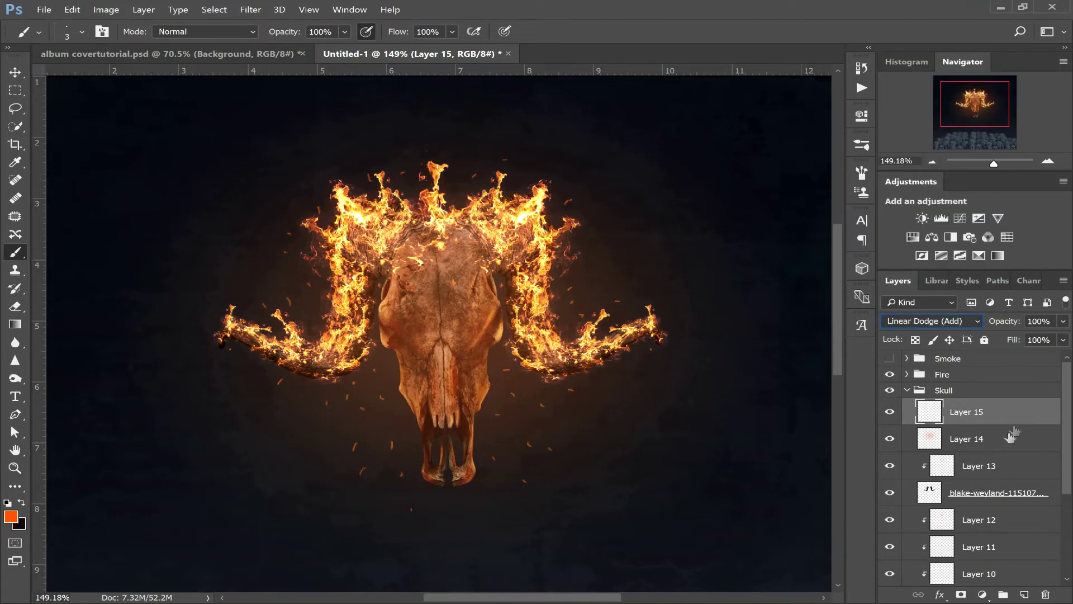
double_click(1006, 412)
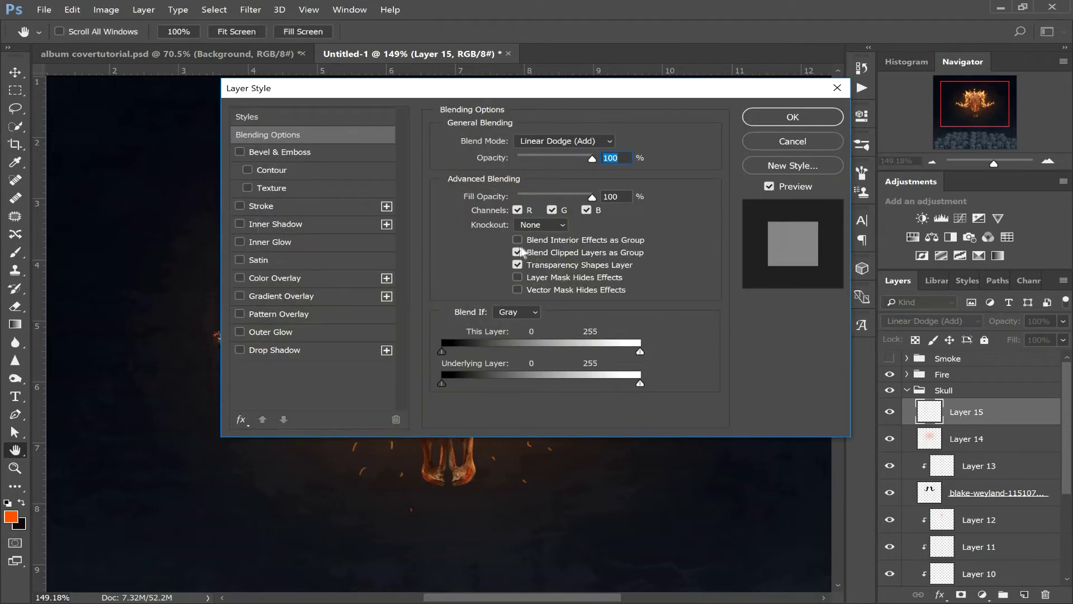
left_click(518, 253)
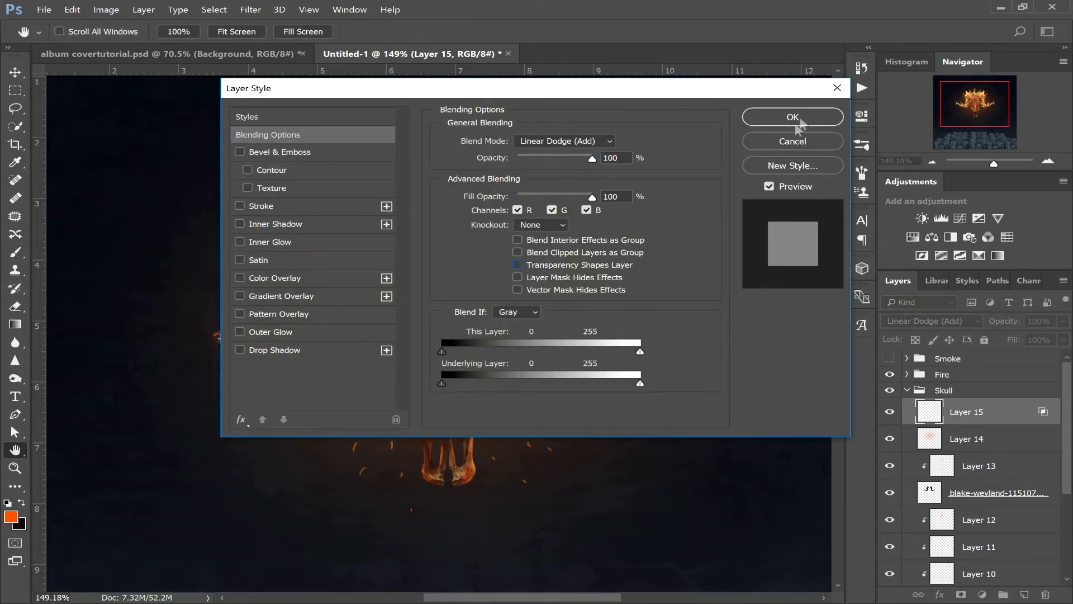
left_click(799, 119)
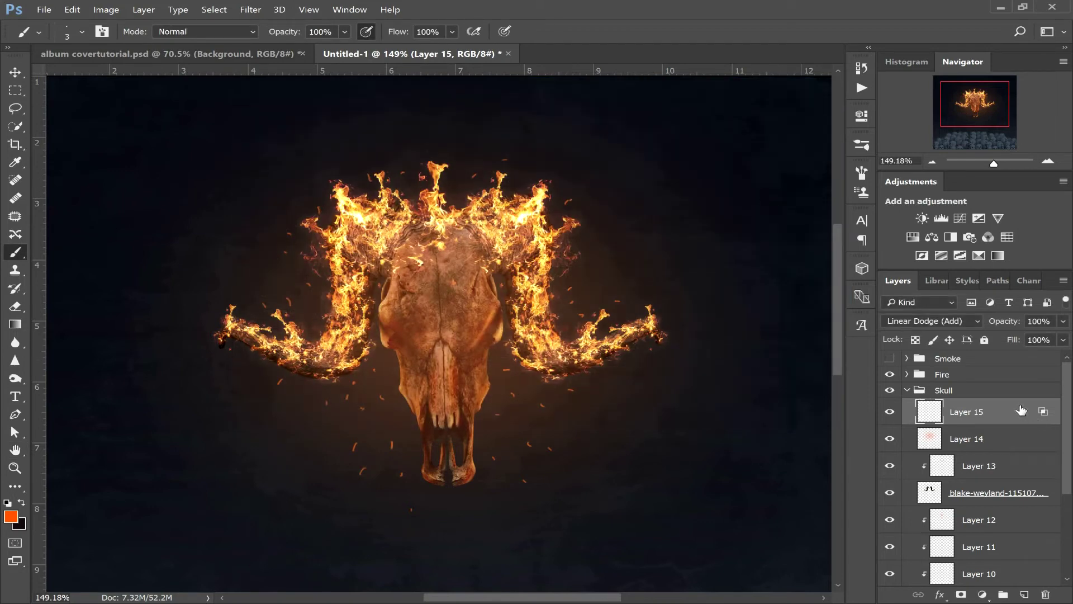
- Duplicate the sparks layer and merge the copy down into the original sparks layer
key("ctrl+j")
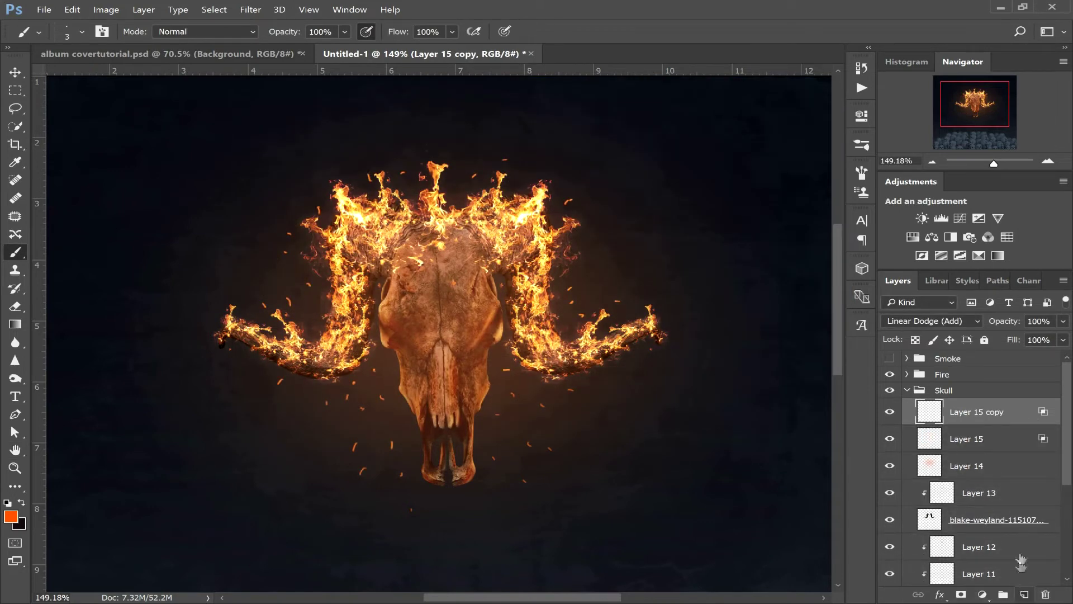
right_click(998, 410)
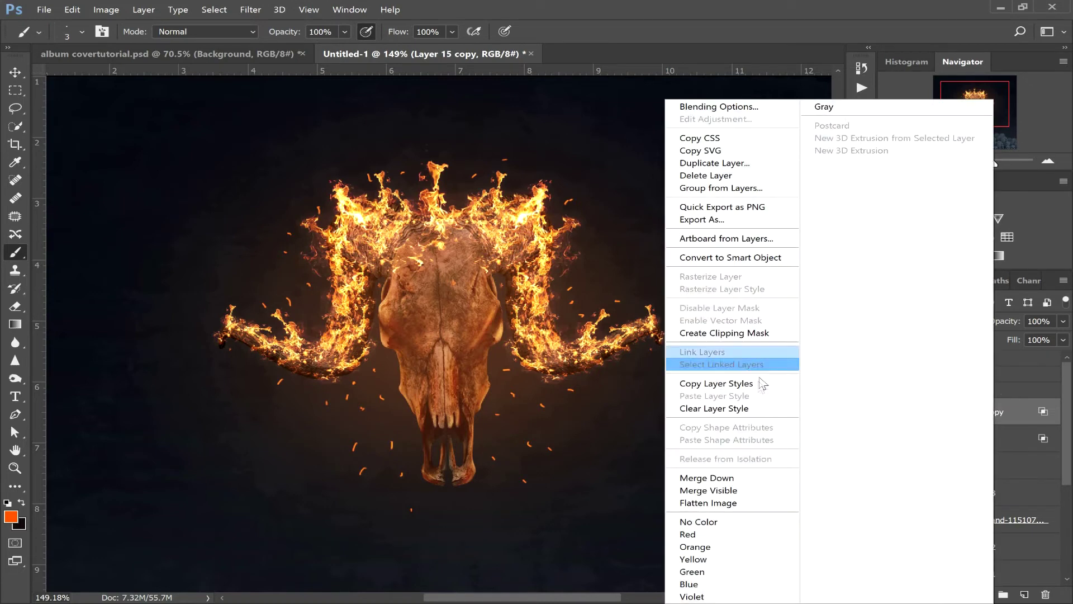
left_click(742, 480)
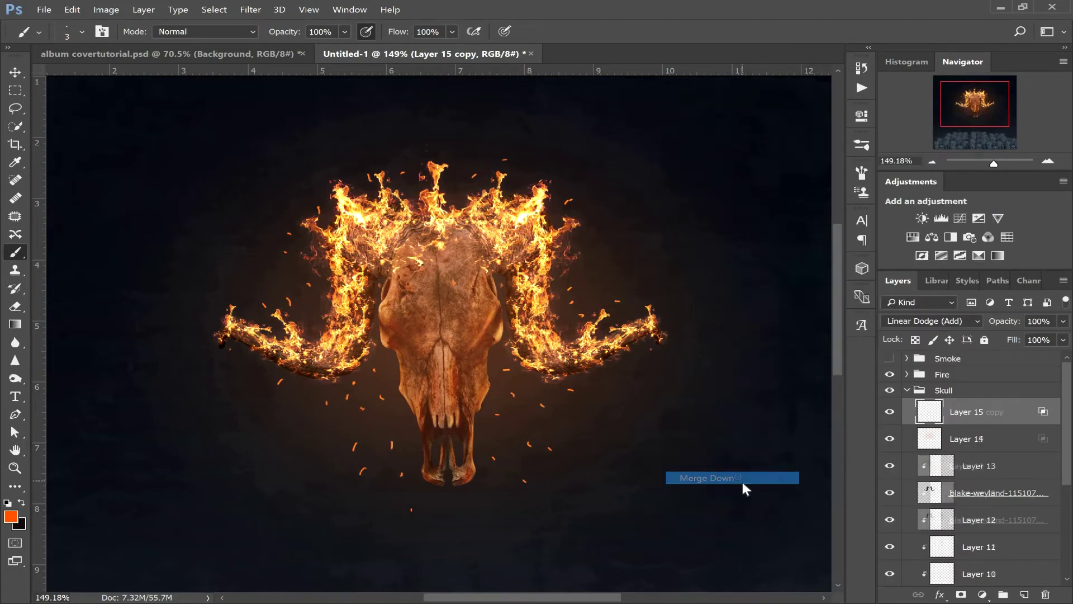
- Convert the merged sparks layer to a smart object and apply a Motion Blur at a 21° angle with a 16-pixel distance
right_click(1002, 414)
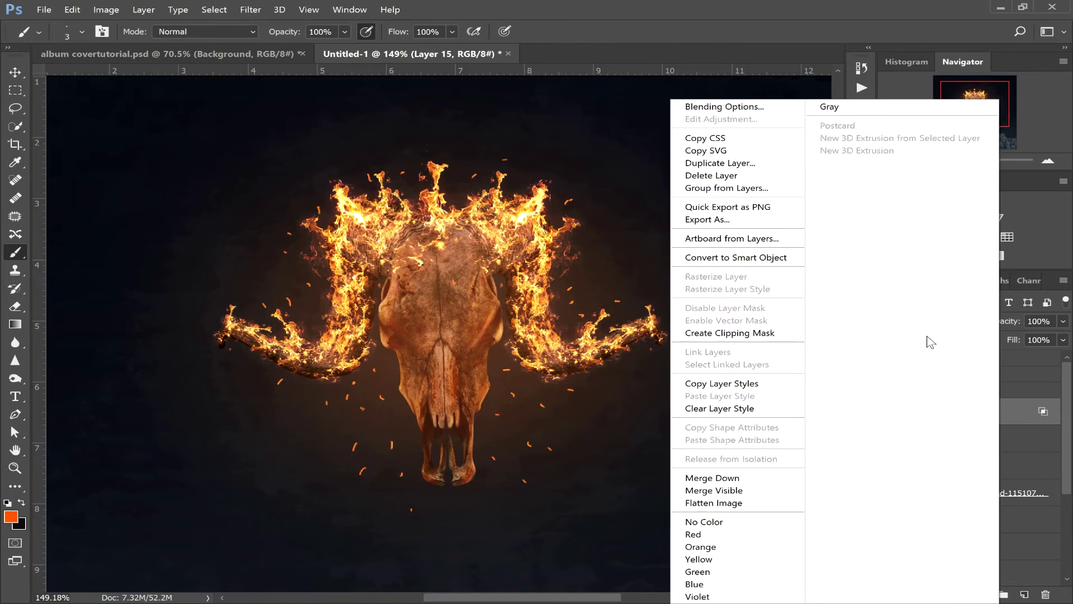
left_click(767, 259)
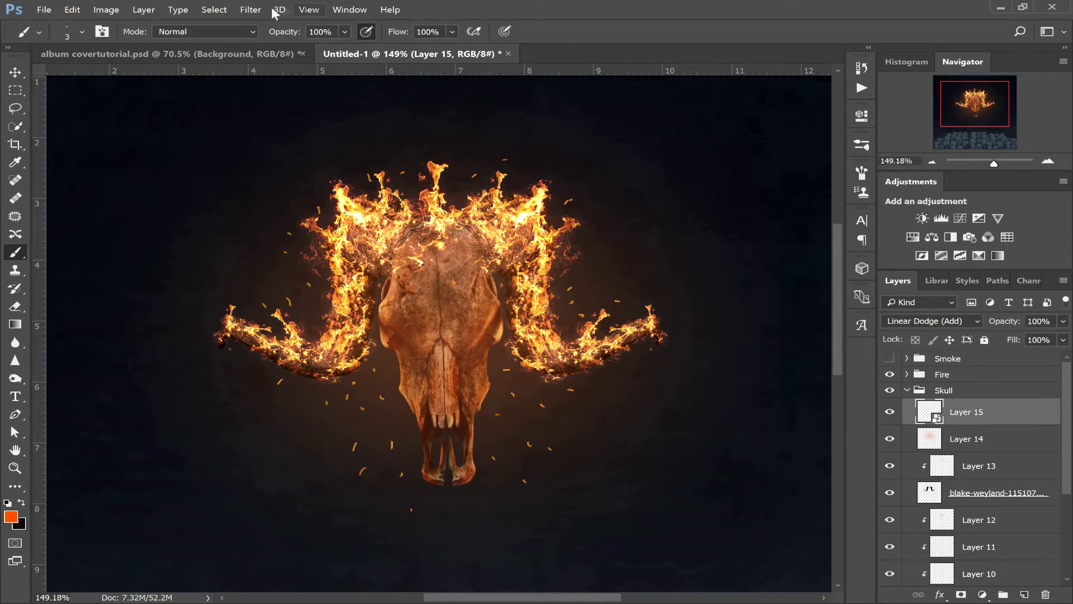
left_click(250, 9)
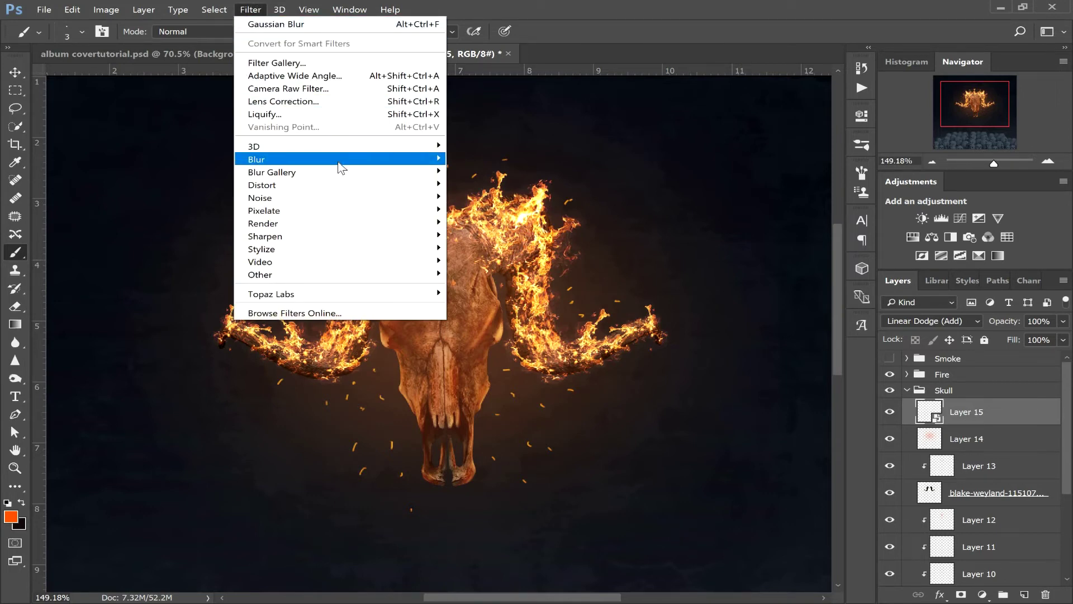
mouse_move(340, 166)
left_click(506, 237)
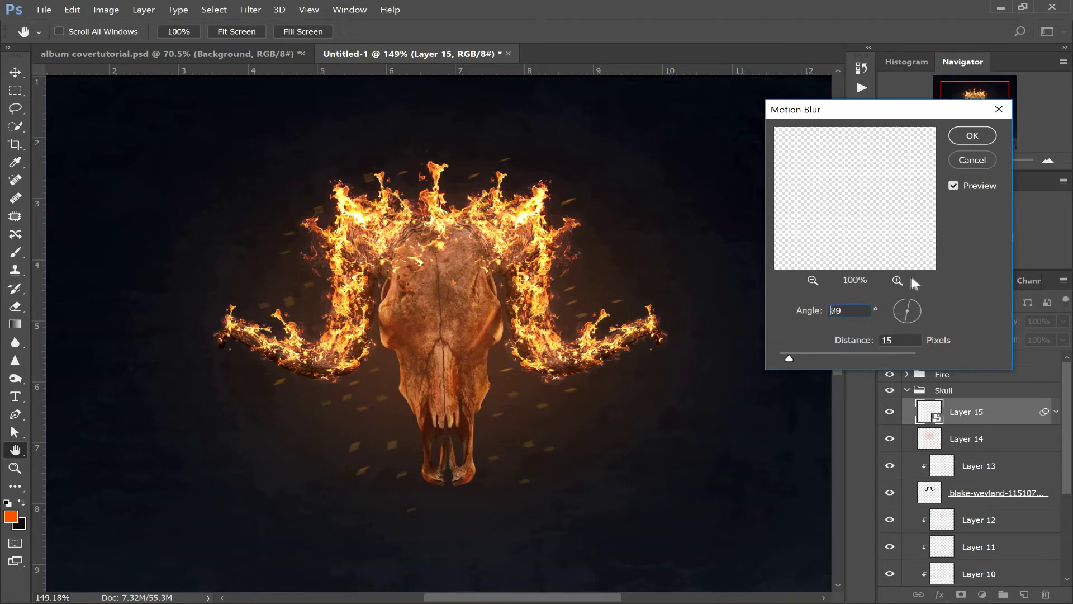
left_click_drag(909, 308, 925, 352)
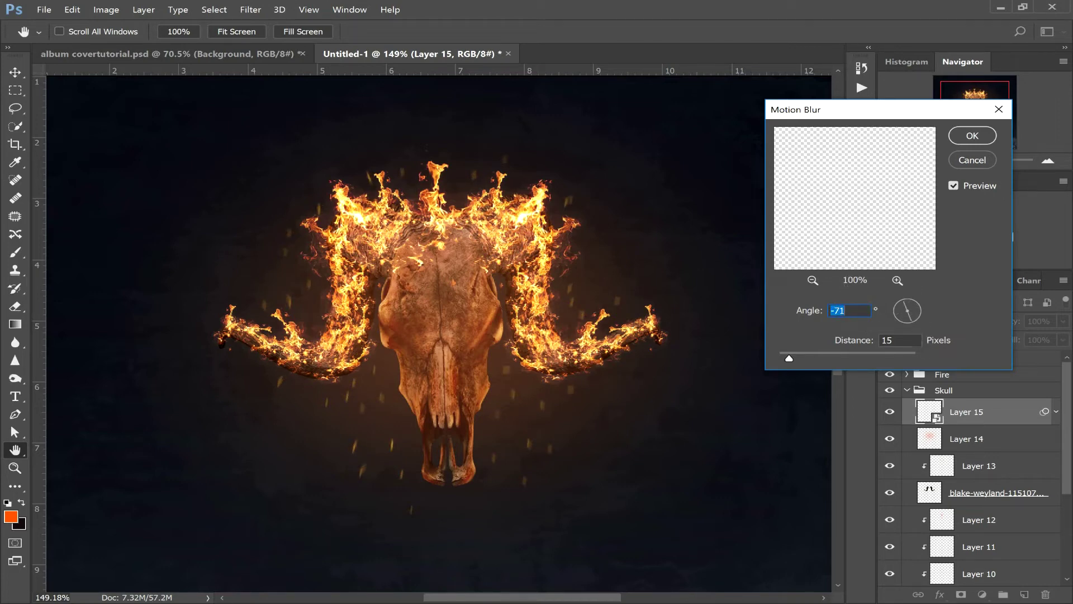
key("Down")
key("Down")
key("Down")
key("Down")
key("Down")
key("Down")
key("Down")
key("Down")
key("Down")
key("Down")
key("Down")
key("Down")
key("Down")
key("Down")
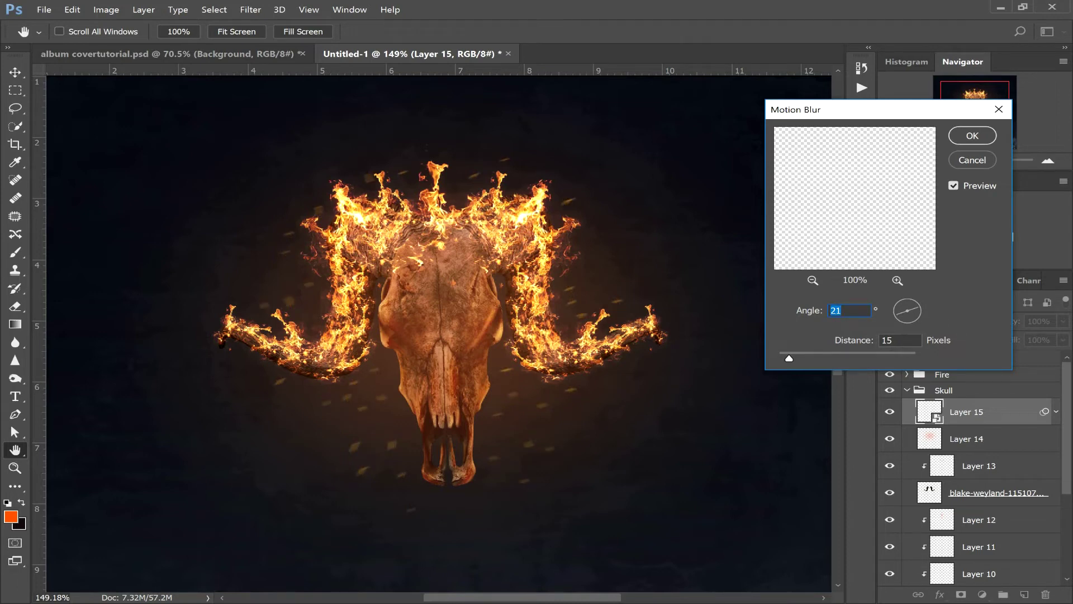
left_click(831, 356)
left_click_drag(832, 359, 789, 364)
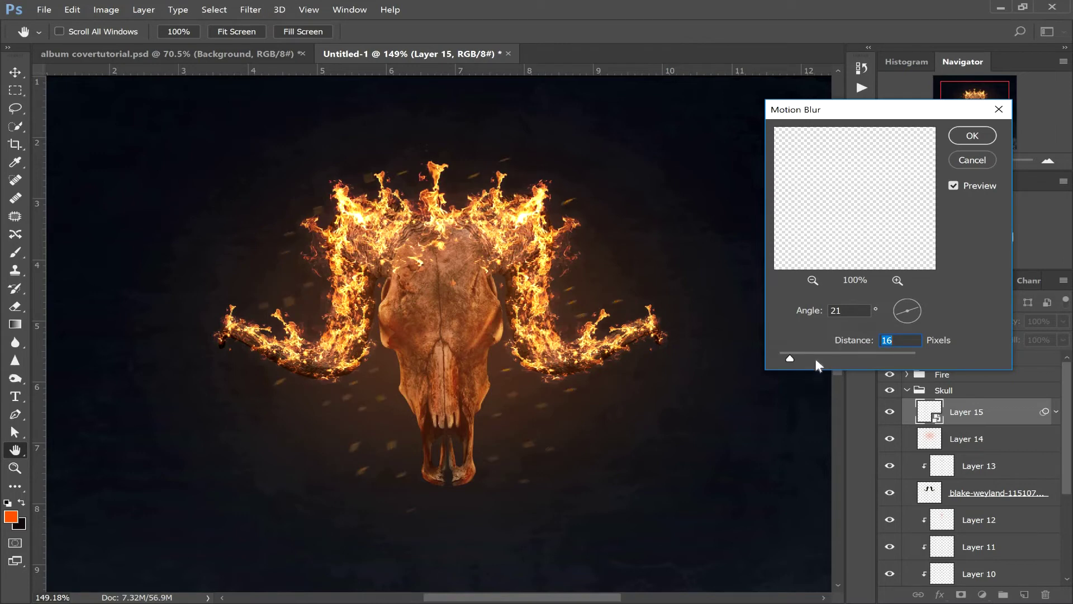
left_click(971, 136)
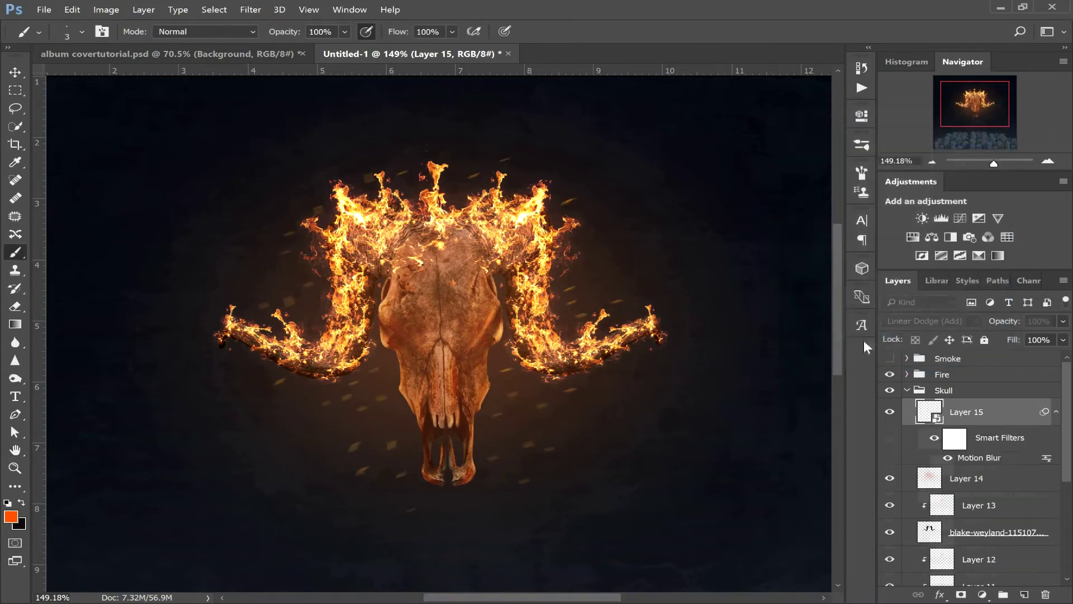
double_click(988, 459)
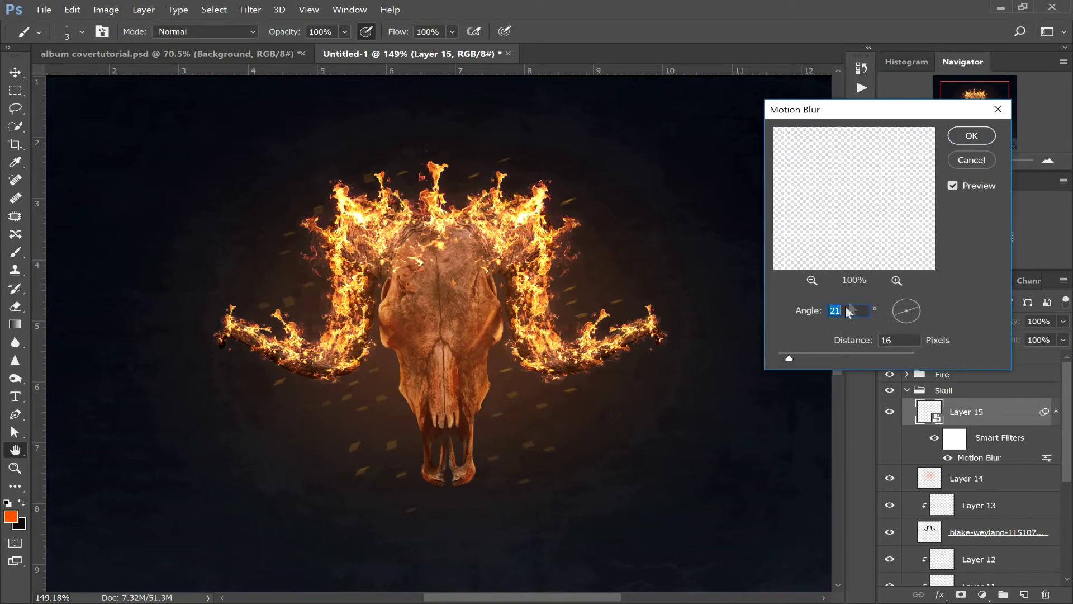
left_click(978, 159)
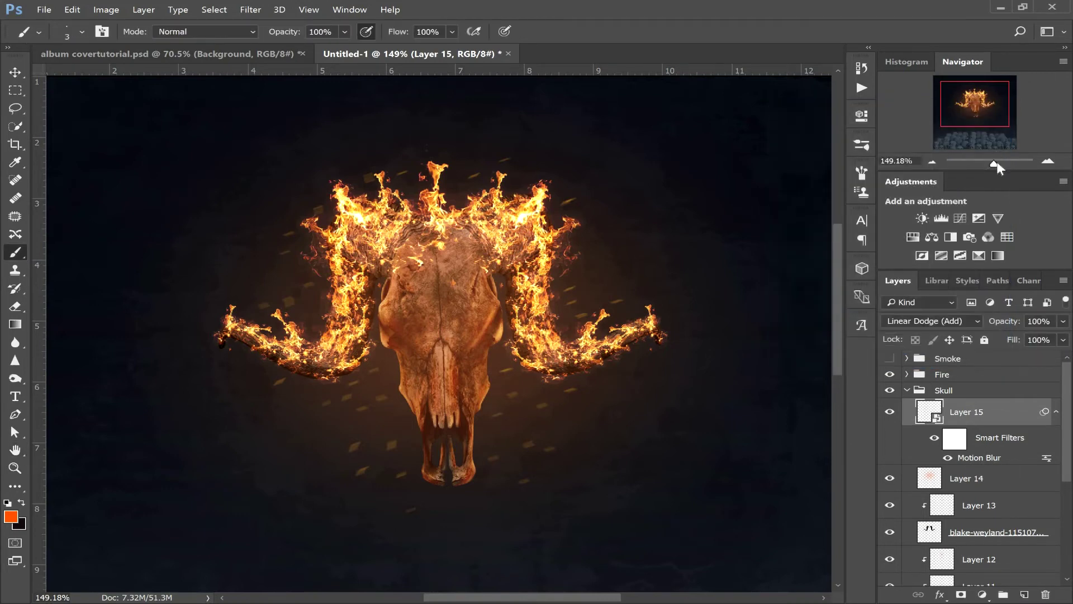
- Duplicate the motion-blurred sparks smart object within the Skull group
left_click_drag(994, 162, 993, 159)
left_click_drag(1006, 414, 1028, 594)
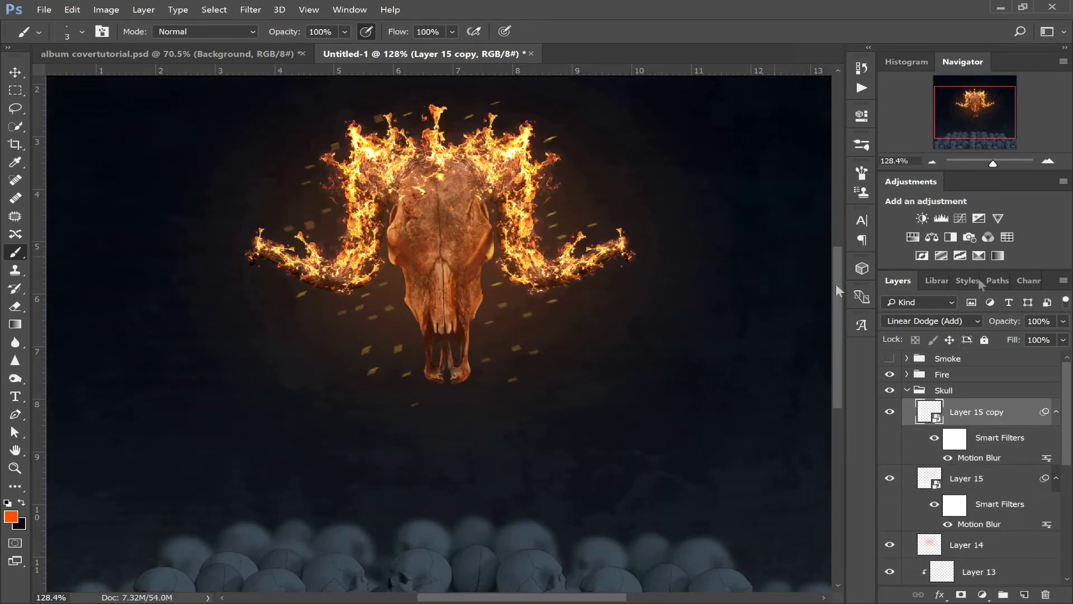
left_click_drag(988, 161, 991, 161)
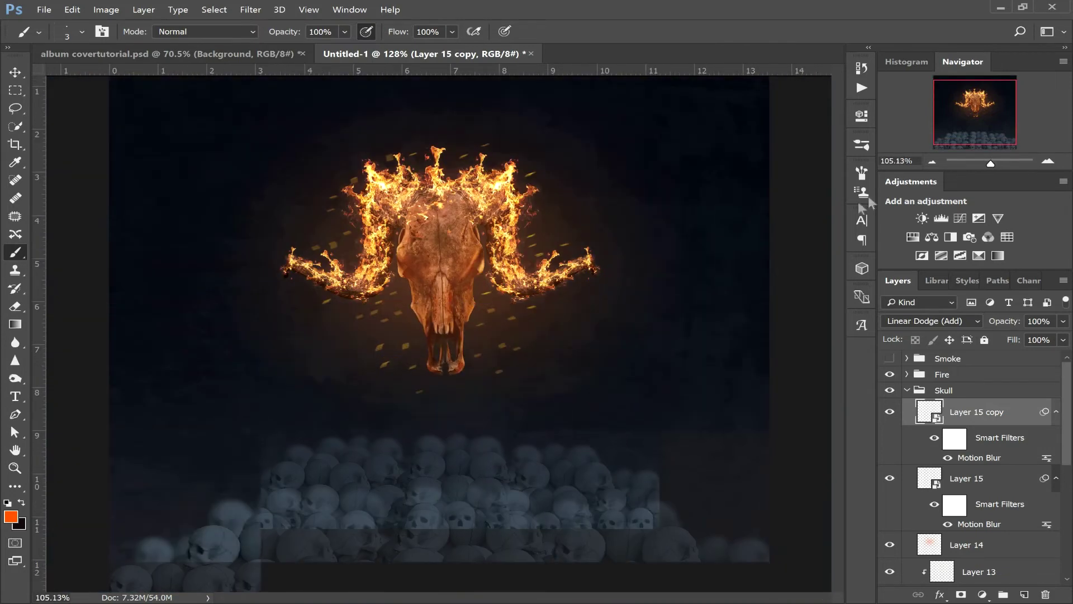
key("v")
left_click(570, 143)
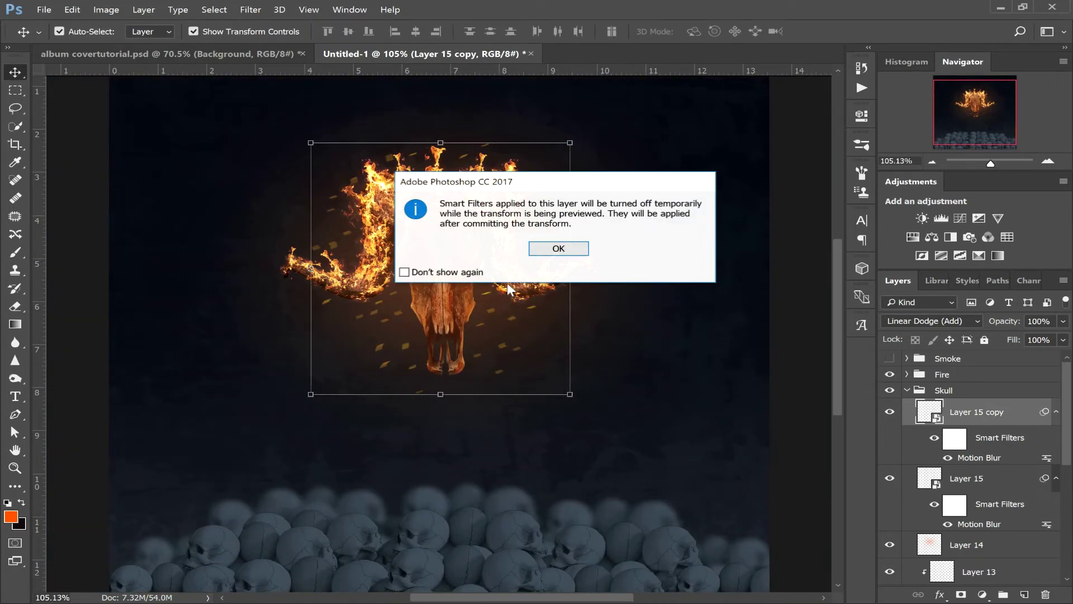
left_click(559, 248)
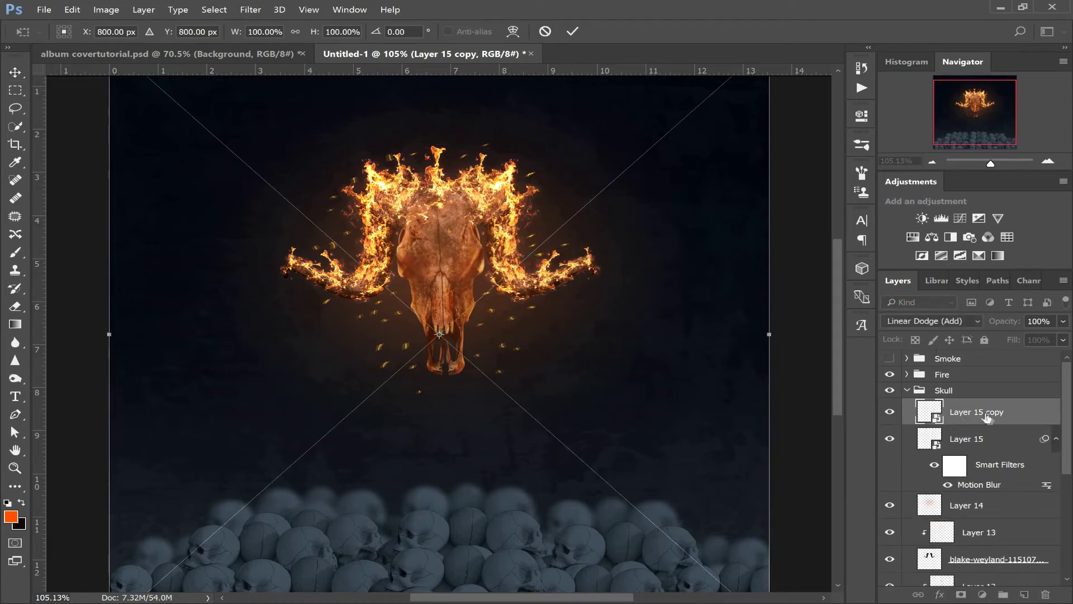
left_click(546, 32)
- Duplicate the sparks again, scale this second copy to 78.06%, rotate it 15.39° and place it around the skull's lower jaw
left_click_drag(1010, 413, 1023, 594)
left_click(570, 143)
left_click(556, 249)
left_click_drag(485, 317, 483, 420)
left_click_drag(771, 144, 589, 288)
left_click_drag(486, 413, 582, 339)
left_click_drag(652, 168, 721, 223)
left_click_drag(624, 393, 616, 347)
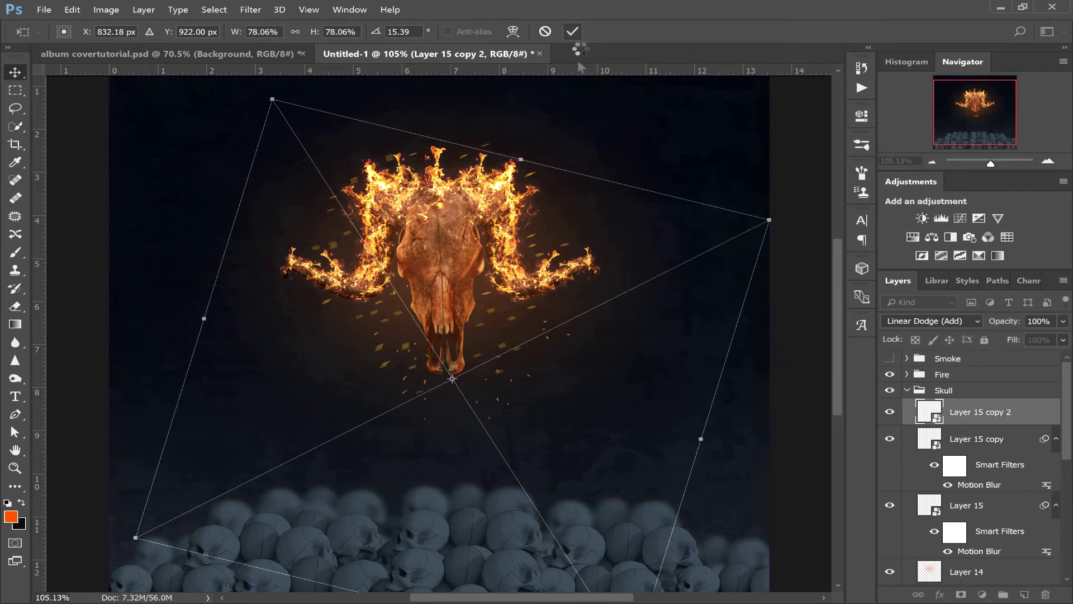
left_click(573, 31)
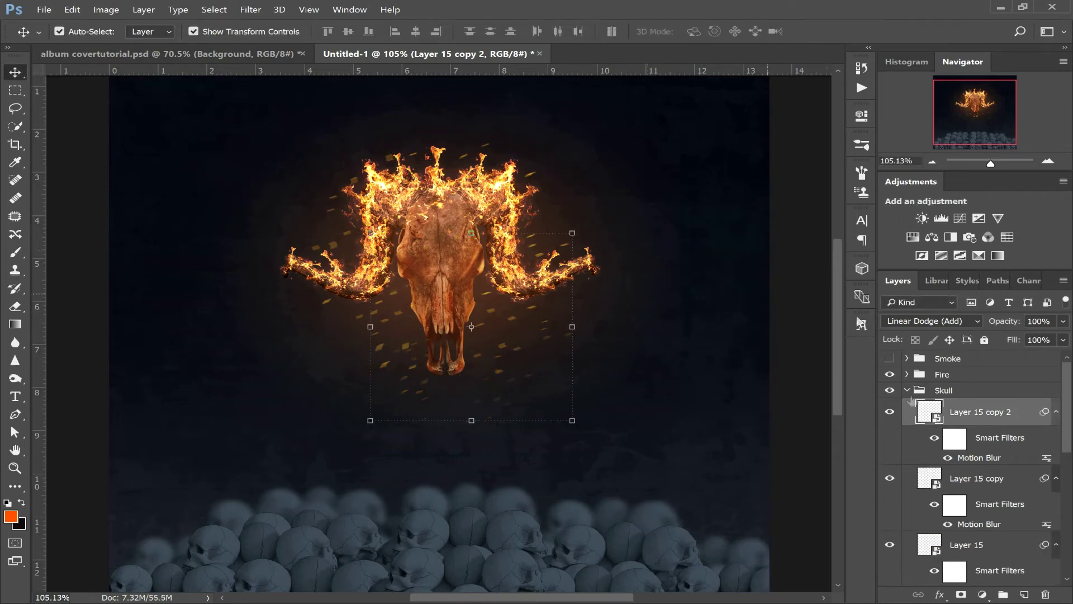
- Paint black on the first sparks copy's smart filter mask with a 50 px brush to remove motion blur from sparks around the skull
left_click(1064, 339)
left_click(955, 504)
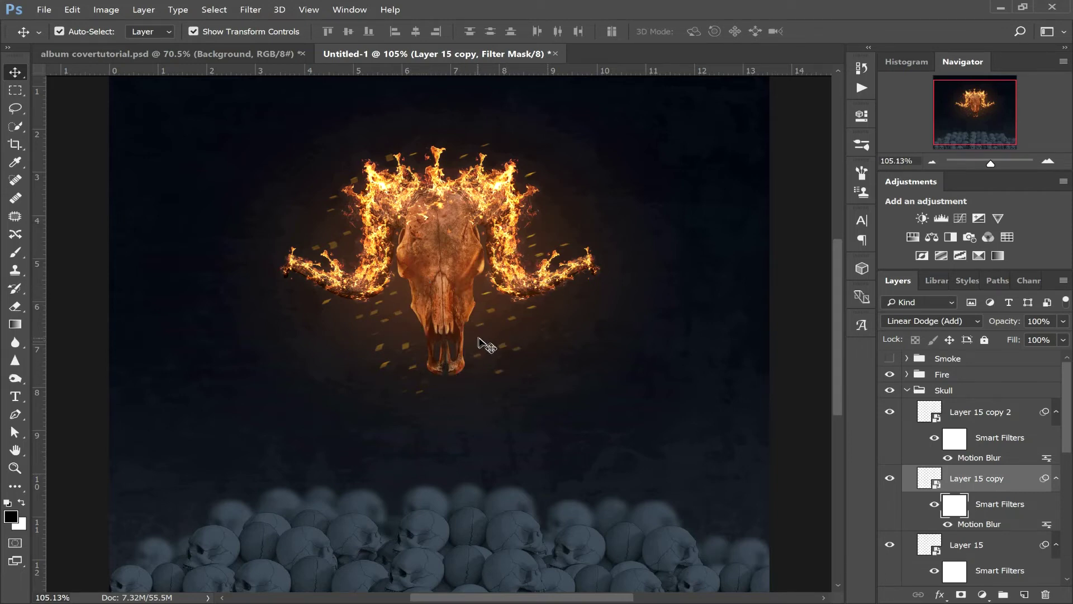
left_click(15, 252)
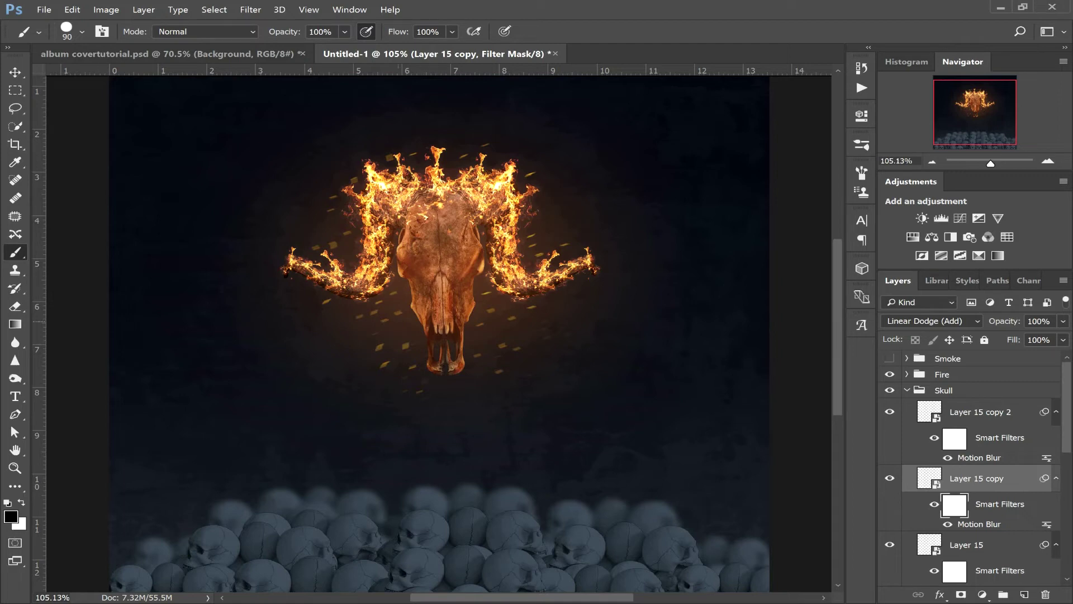
left_click(345, 31)
left_click(293, 49)
key("bracketleft")
key("bracketleft")
key("bracketleft")
key("bracketleft")
left_click(345, 32)
left_click(394, 48)
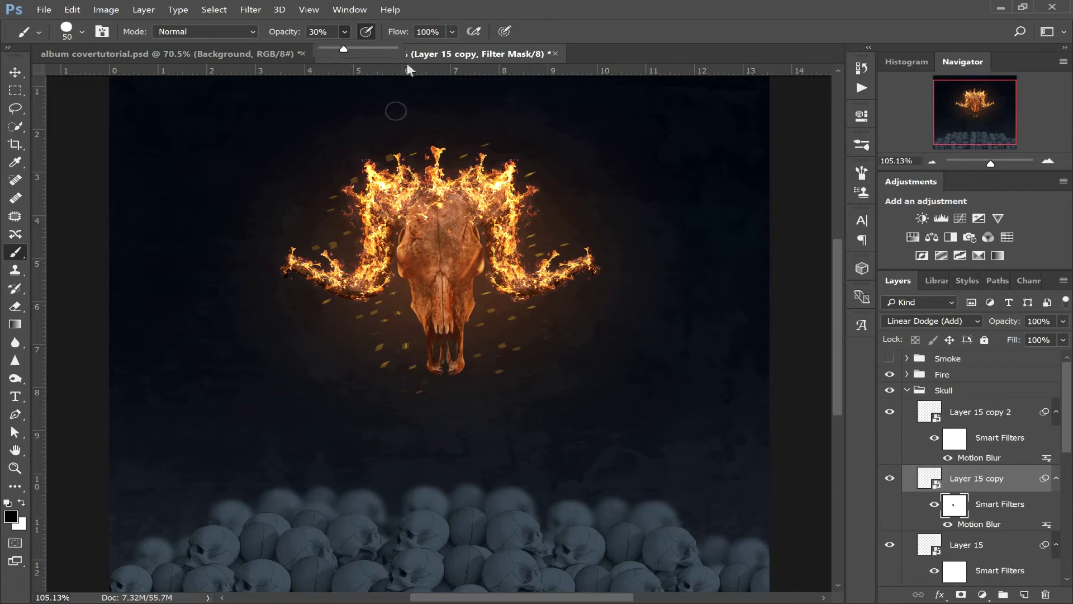
left_click_drag(429, 152, 413, 166)
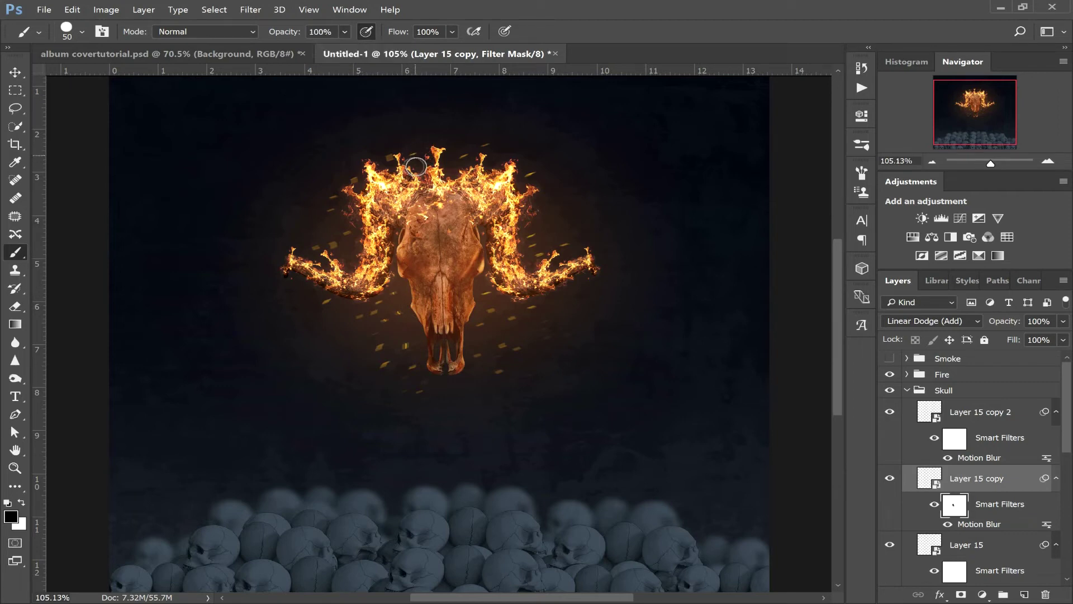
left_click_drag(388, 296, 391, 311)
mouse_move(479, 288)
left_mouse_down()
mouse_move(485, 304)
mouse_move(467, 350)
left_mouse_up()
mouse_move(525, 252)
left_mouse_down()
mouse_move(534, 254)
mouse_move(520, 169)
mouse_move(470, 156)
mouse_move(492, 311)
mouse_move(420, 355)
mouse_move(417, 381)
mouse_move(390, 359)
mouse_move(408, 364)
left_mouse_up()
- Collapse the Skull group and add a new clipped layer above the top Hue/Saturation adjustment in the Floor Skulls group
mouse_move(990, 163)
left_mouse_down()
mouse_move(976, 161)
mouse_move(989, 161)
left_mouse_up()
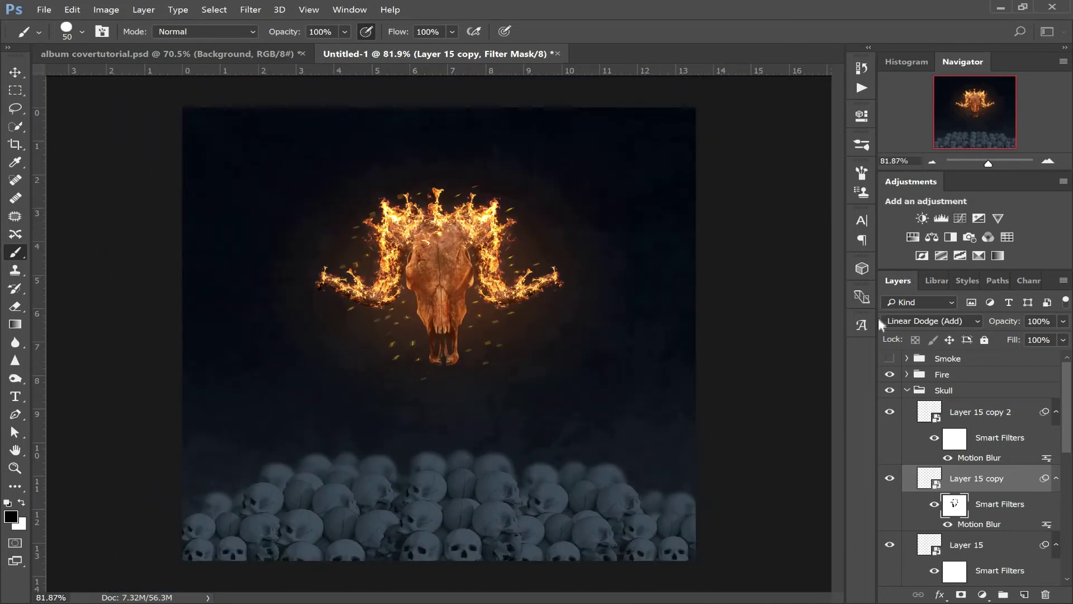
left_click(919, 390)
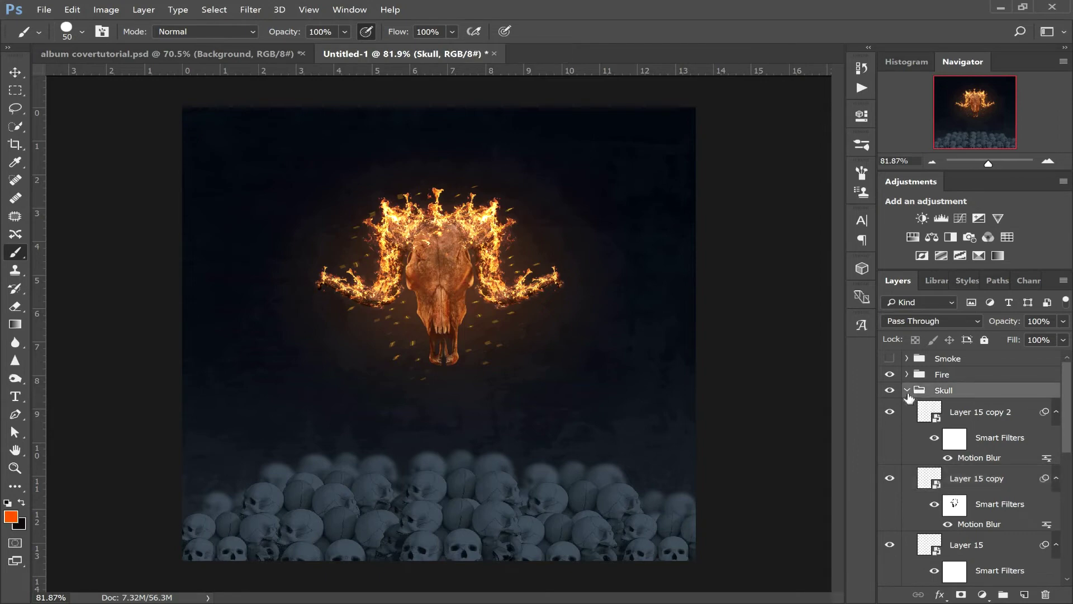
left_click(906, 390)
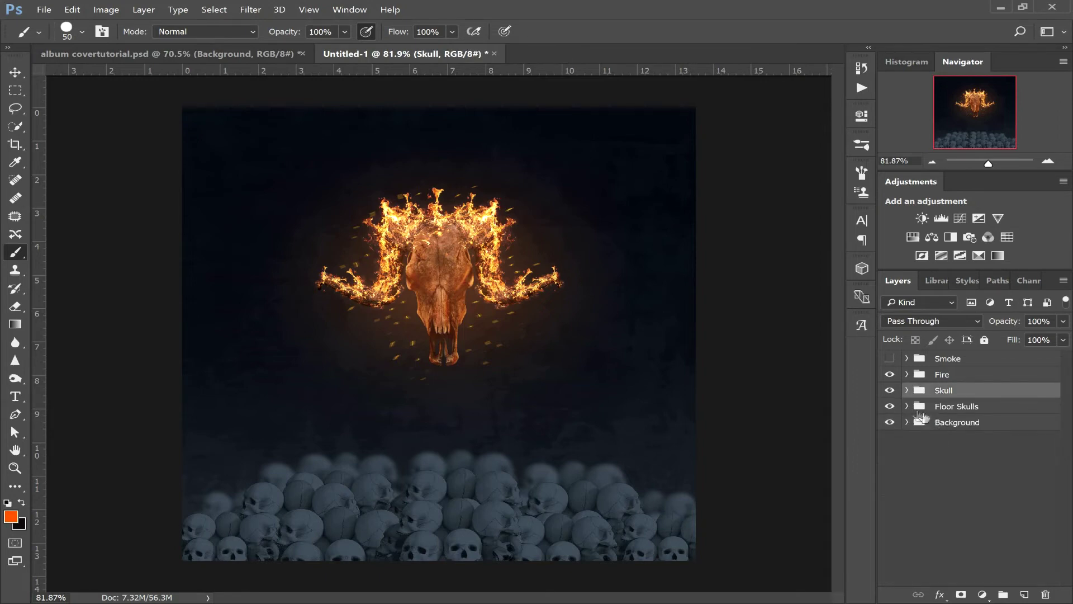
left_click(906, 406)
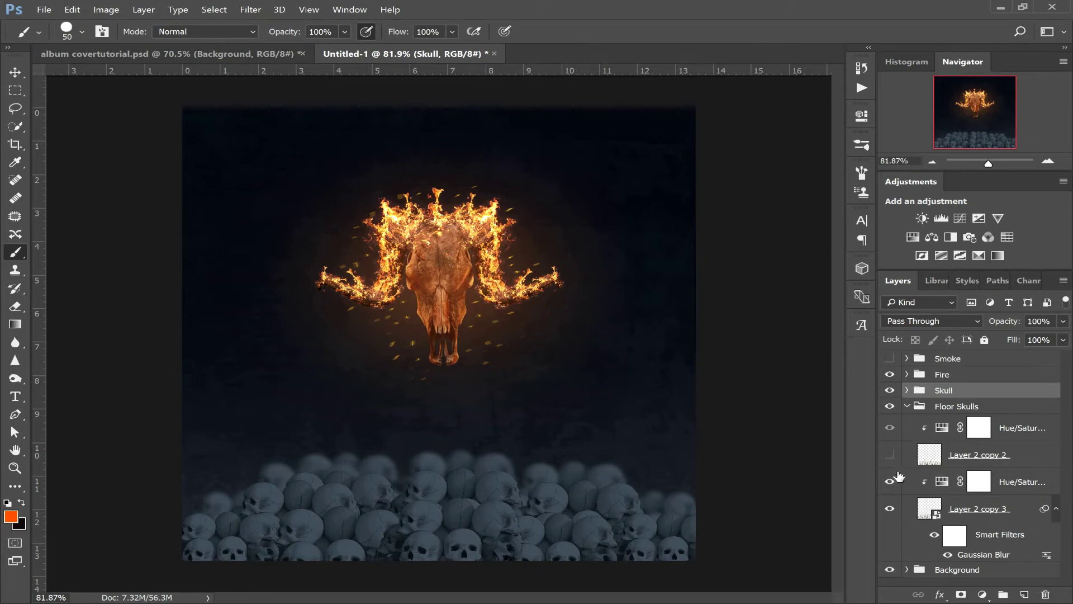
left_click(890, 455)
left_click(890, 455)
left_click(1026, 458)
left_click(1025, 594)
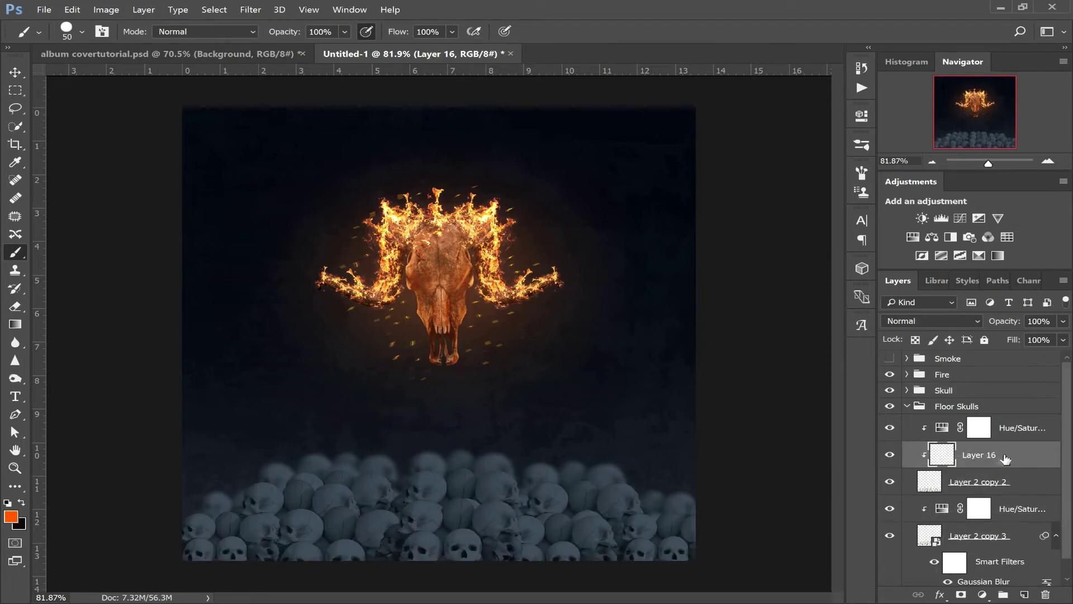
left_click_drag(1010, 457, 1010, 417)
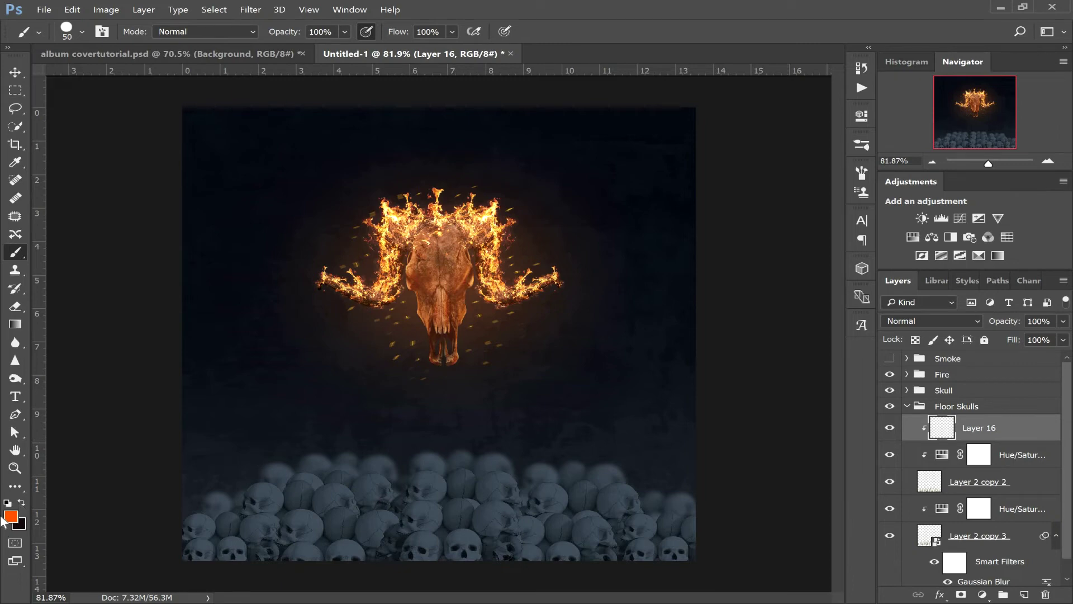
- Sample the floor skulls' blue-gray as the foreground color and shift it to a lighter, less saturated gray for brushing
left_click(11, 519)
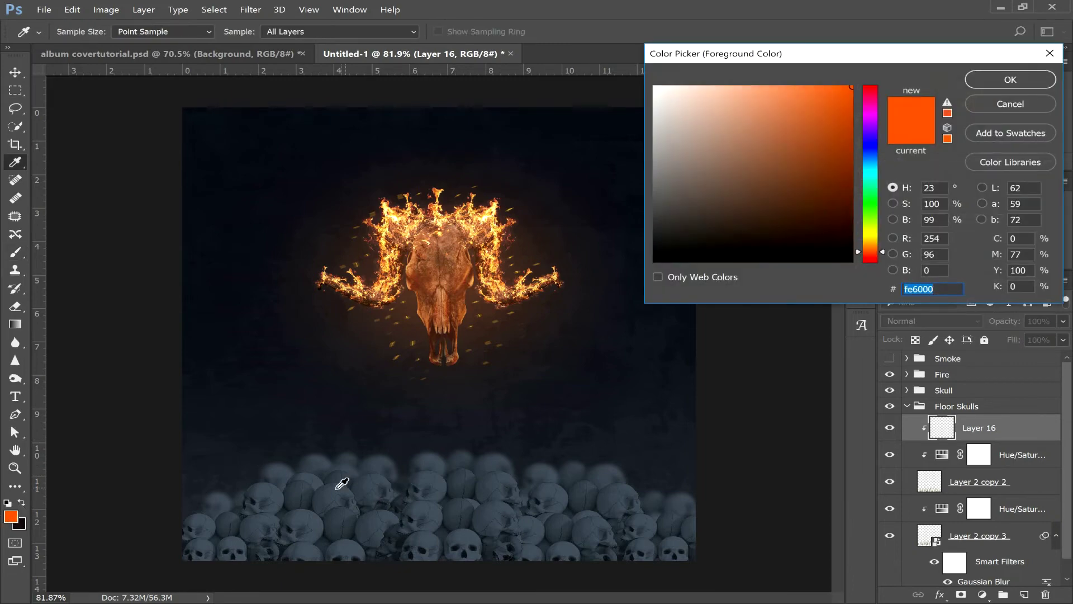
left_click(340, 485)
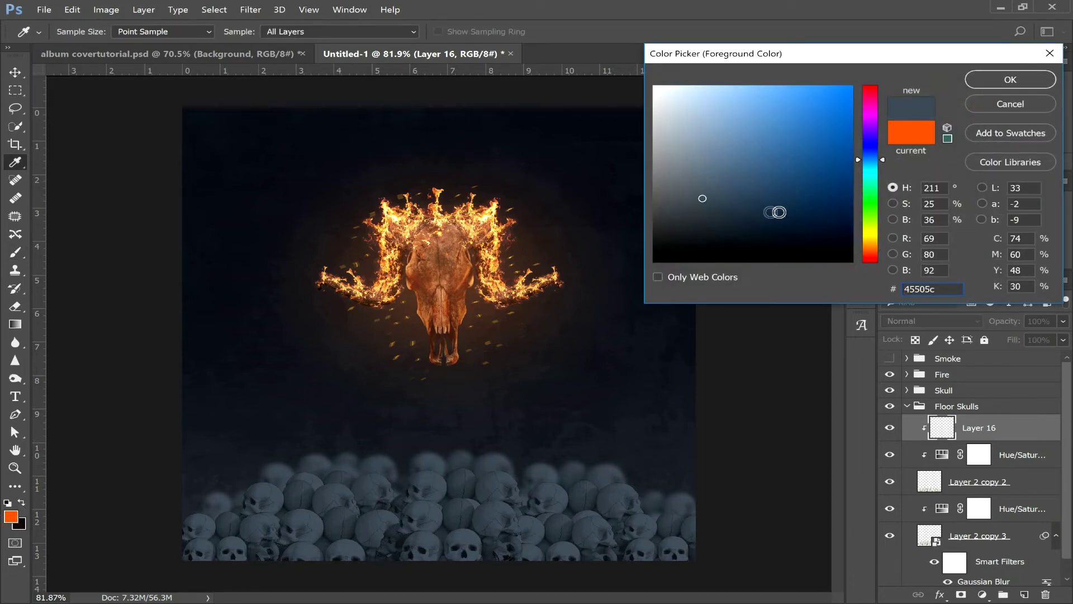
mouse_move(705, 199)
left_mouse_down()
mouse_move(652, 134)
mouse_move(660, 138)
left_mouse_up()
left_click(1017, 81)
key("b")
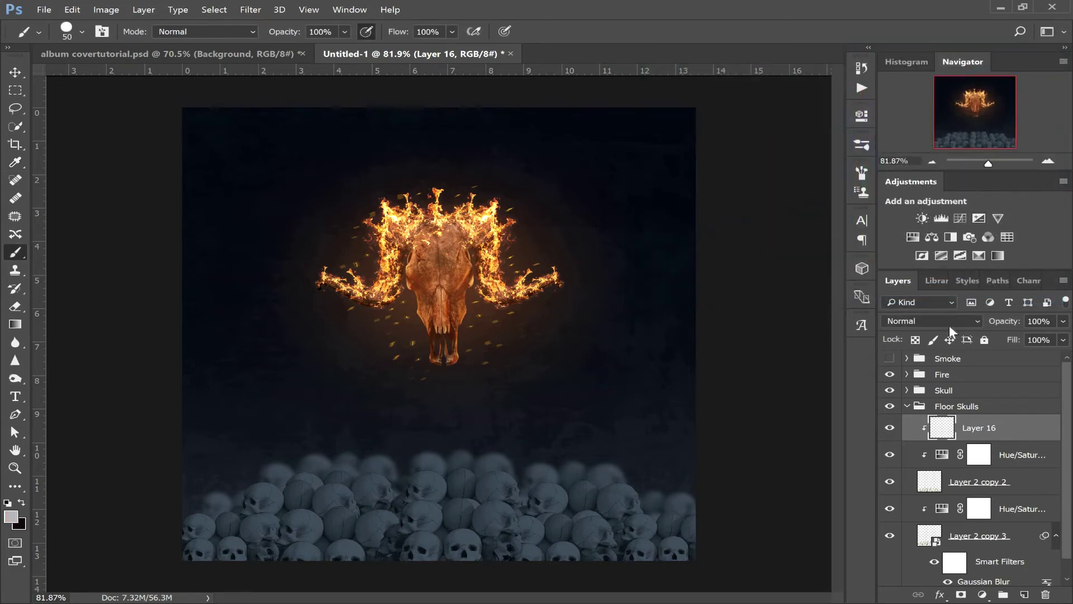
- Set the new clipped layer to Soft Light and prepare a soft round 50 px brush at 19% opacity
left_click(950, 322)
left_click(915, 164)
left_click(996, 162)
left_click_drag(983, 119, 982, 133)
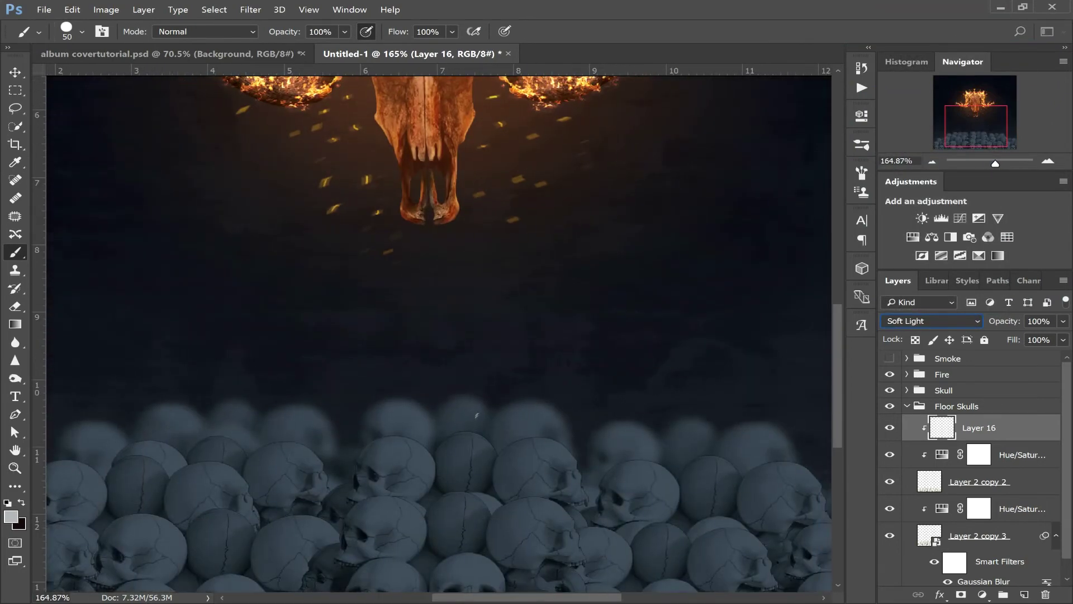
left_click(82, 32)
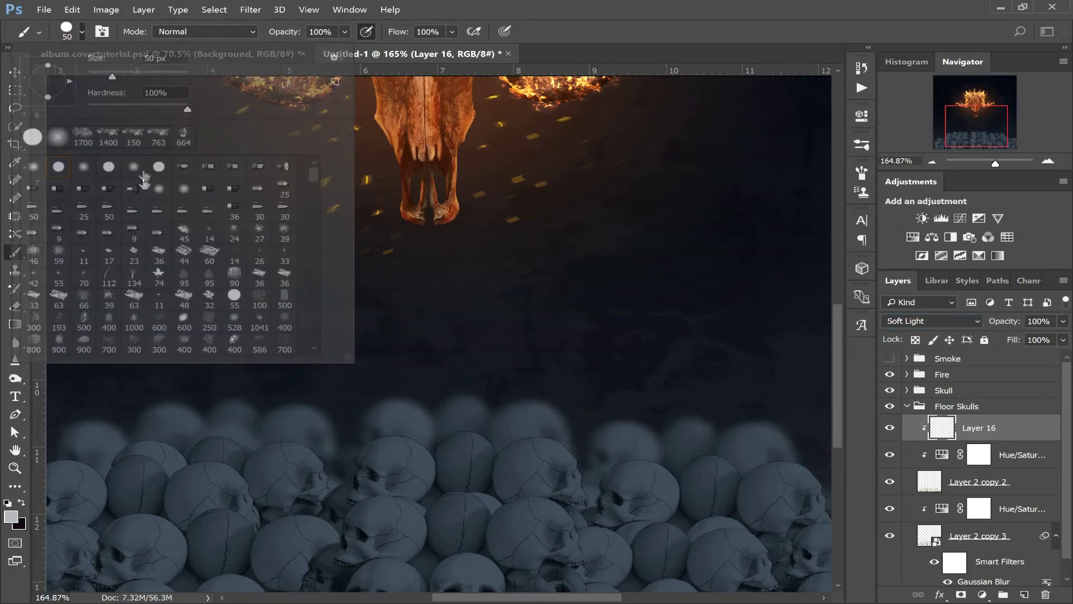
left_click(345, 32)
left_click_drag(305, 48, 285, 49)
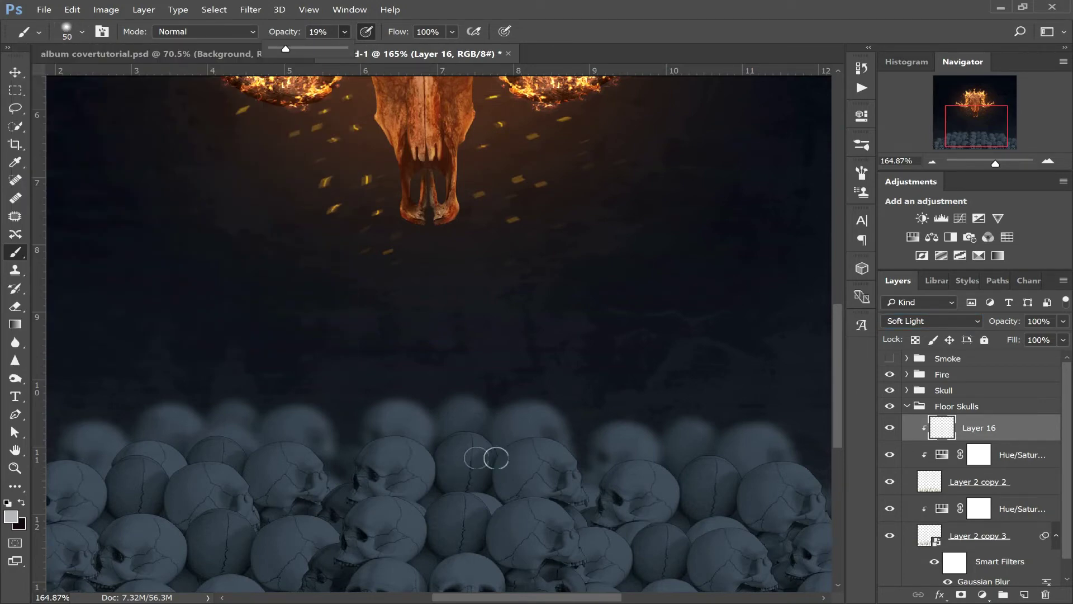
- Paint gray highlights on the forehead of the central foreground floor skull with a 25 px brush at 43% opacity
left_click(437, 459)
key("bracketleft")
key("bracketleft")
key("bracketleft")
key("bracketleft")
key("bracketleft")
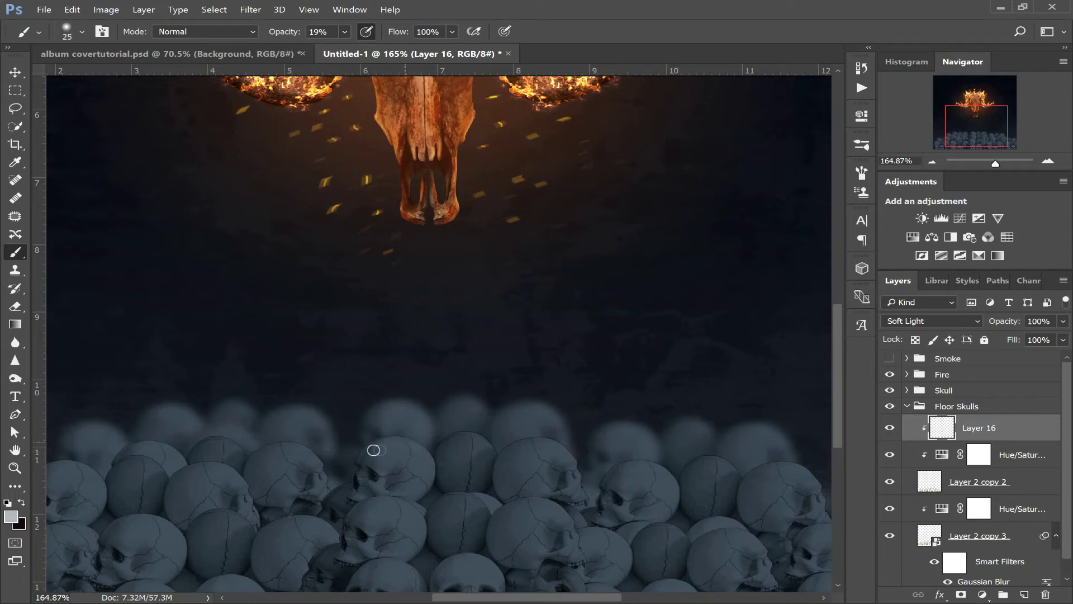
left_click(345, 32)
left_click_drag(343, 49, 360, 49)
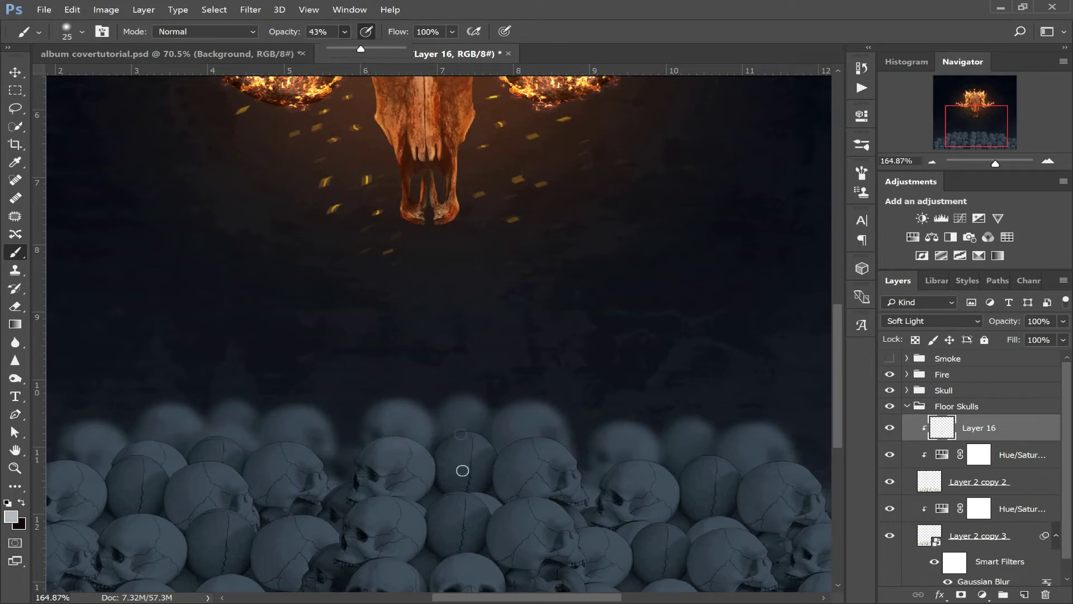
left_click(416, 456)
left_click_drag(414, 448, 427, 447)
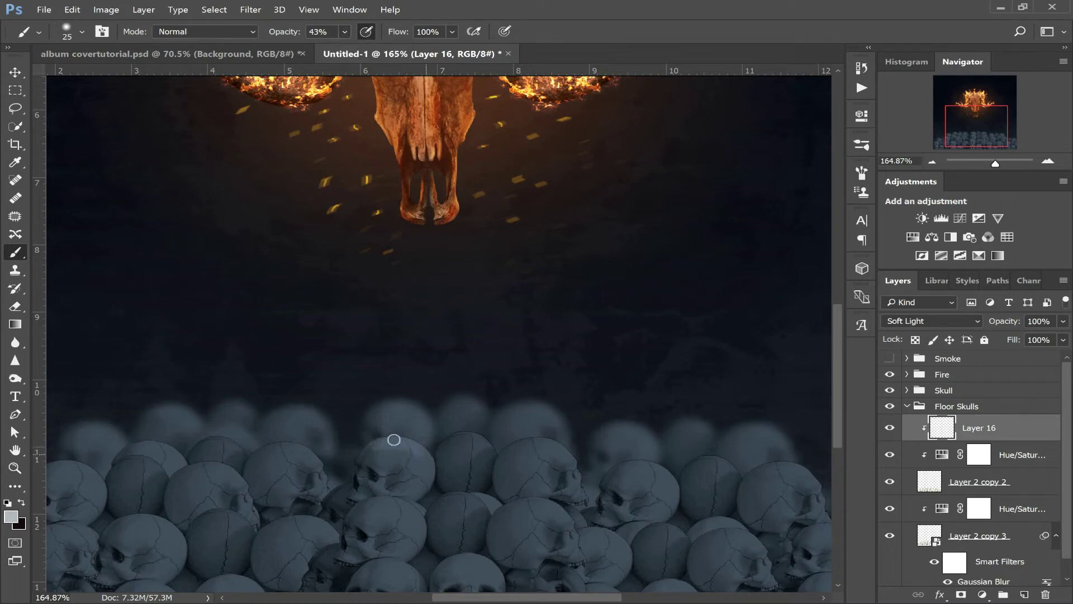
- Raise the brush opacity to 76% and highlight the tops of the central and left-of-center floor skulls
left_click(345, 31)
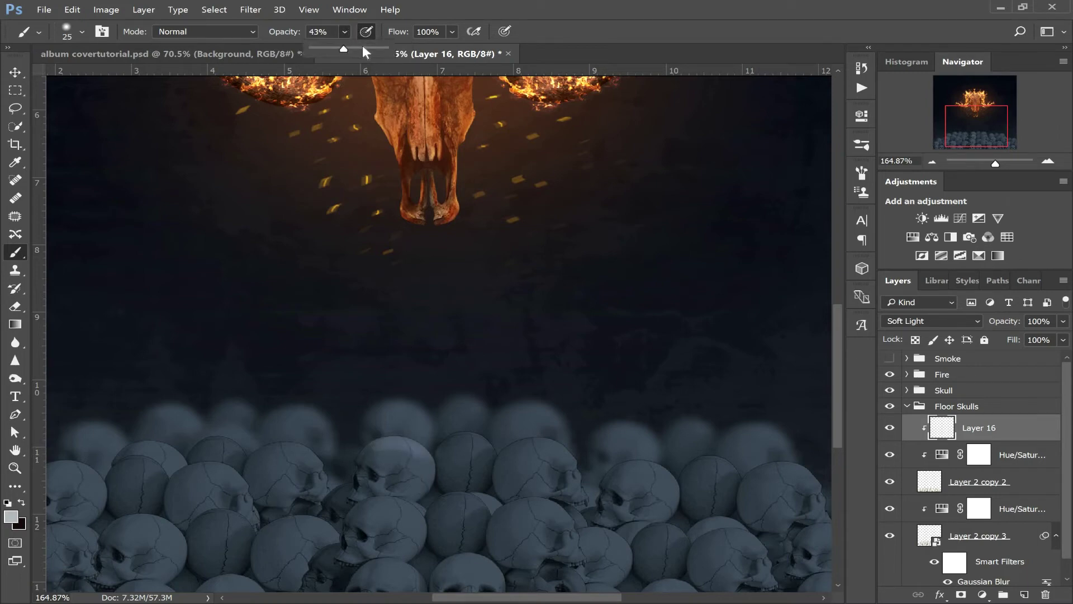
left_click(414, 454)
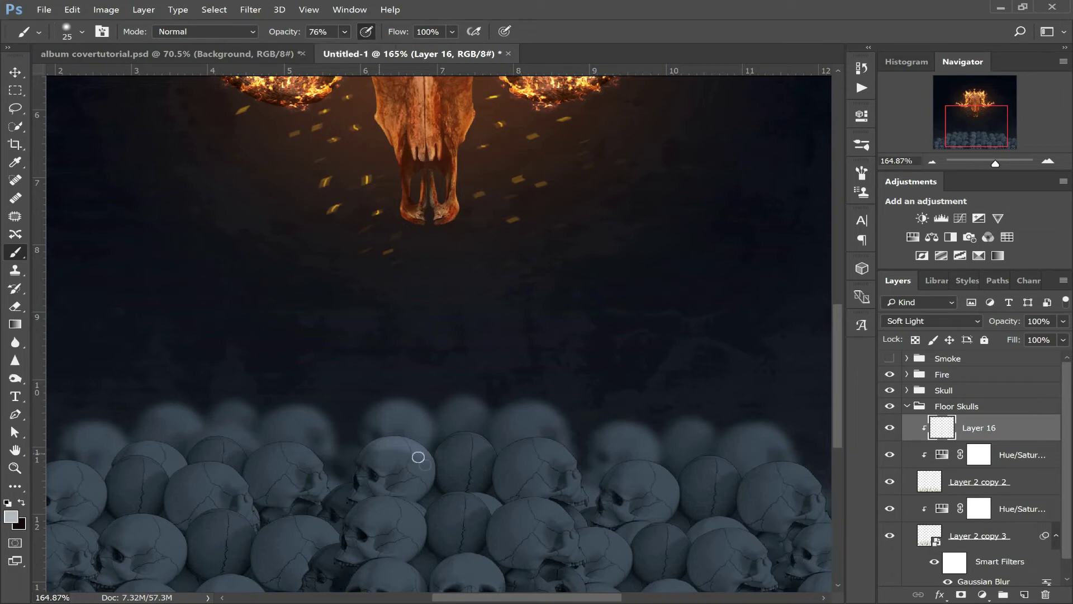
mouse_move(452, 444)
left_mouse_down()
mouse_move(477, 441)
mouse_move(440, 457)
mouse_move(484, 440)
mouse_move(475, 440)
mouse_move(536, 451)
mouse_move(540, 441)
mouse_move(510, 459)
mouse_move(557, 452)
mouse_move(513, 455)
mouse_move(538, 445)
left_mouse_up()
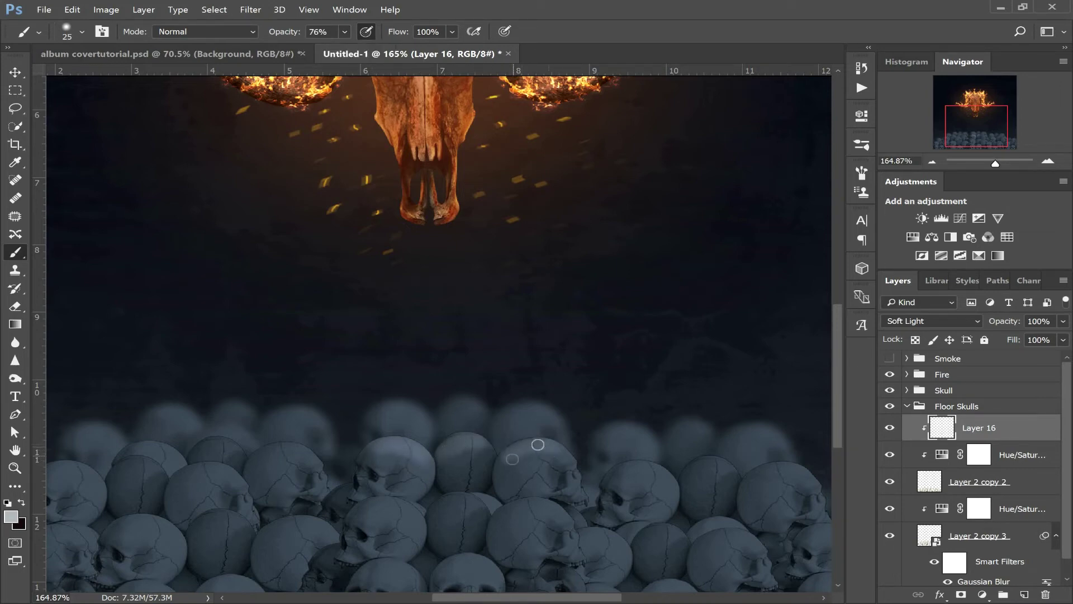
mouse_move(465, 496)
left_mouse_down()
mouse_move(474, 511)
mouse_move(468, 500)
left_mouse_up()
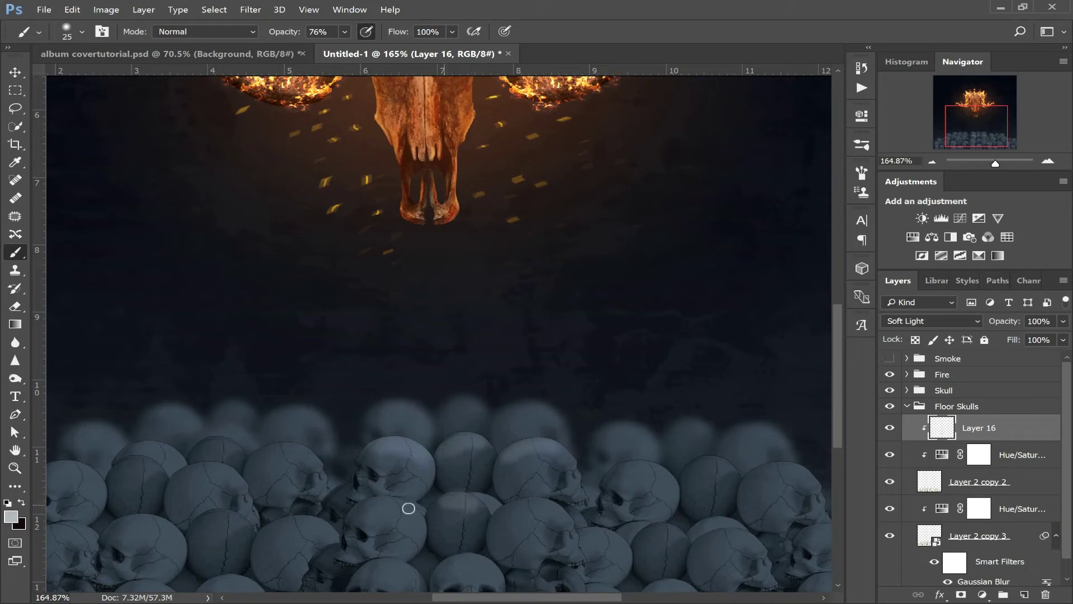
left_click_drag(413, 523, 371, 511)
mouse_move(261, 453)
left_mouse_down()
mouse_move(320, 465)
mouse_move(205, 442)
mouse_move(236, 447)
mouse_move(216, 445)
mouse_move(210, 475)
mouse_move(243, 483)
mouse_move(183, 479)
mouse_move(228, 478)
left_mouse_up()
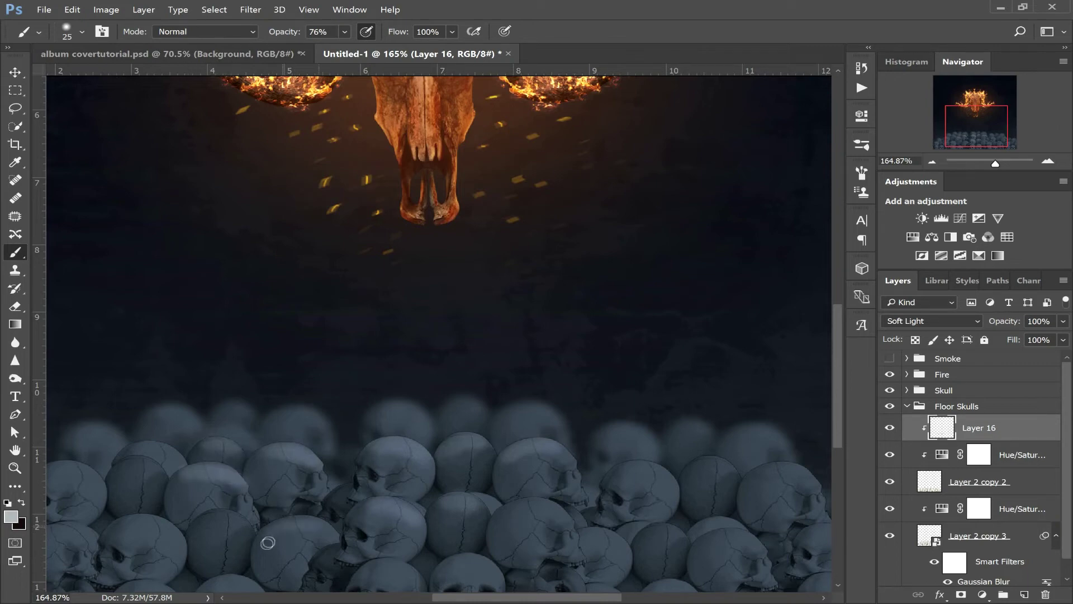
- Enlarge the brush to 35 px and paint gray highlights along the tops of the right-hand floor skulls
key("bracketright")
key("bracketright")
scroll(336, 514, "down", 3)
left_click_drag(624, 420, 648, 407)
left_click_drag(718, 403, 689, 413)
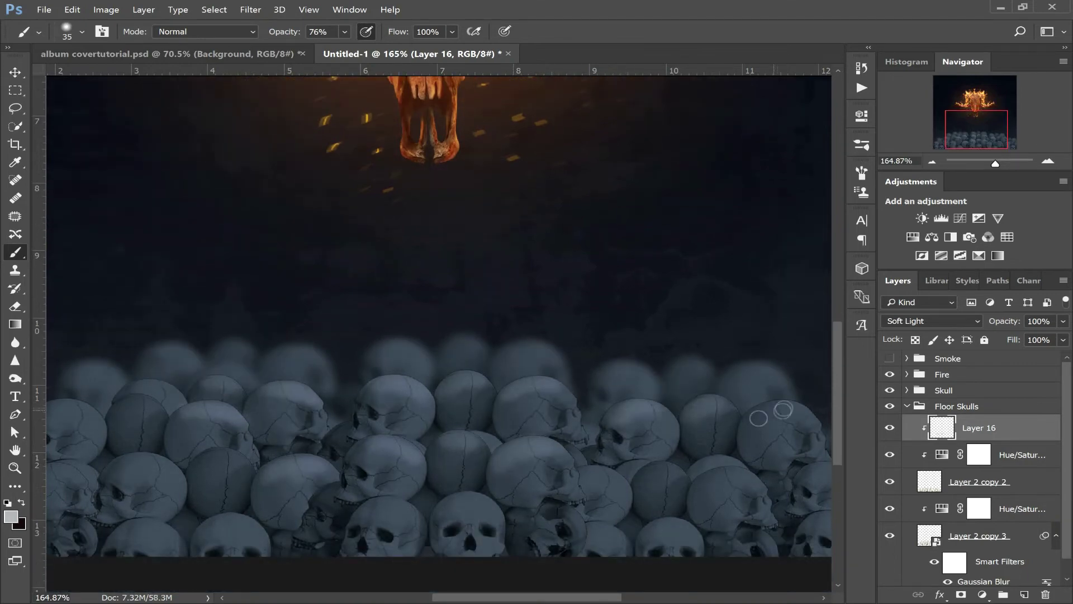
left_click_drag(783, 410, 754, 422)
left_click_drag(703, 484, 733, 476)
left_click_drag(646, 481, 662, 470)
- Paint gray highlights on the left-hand floor skulls, then reduce the brush to 25 px for the outer skulls
left_click_drag(246, 460, 213, 467)
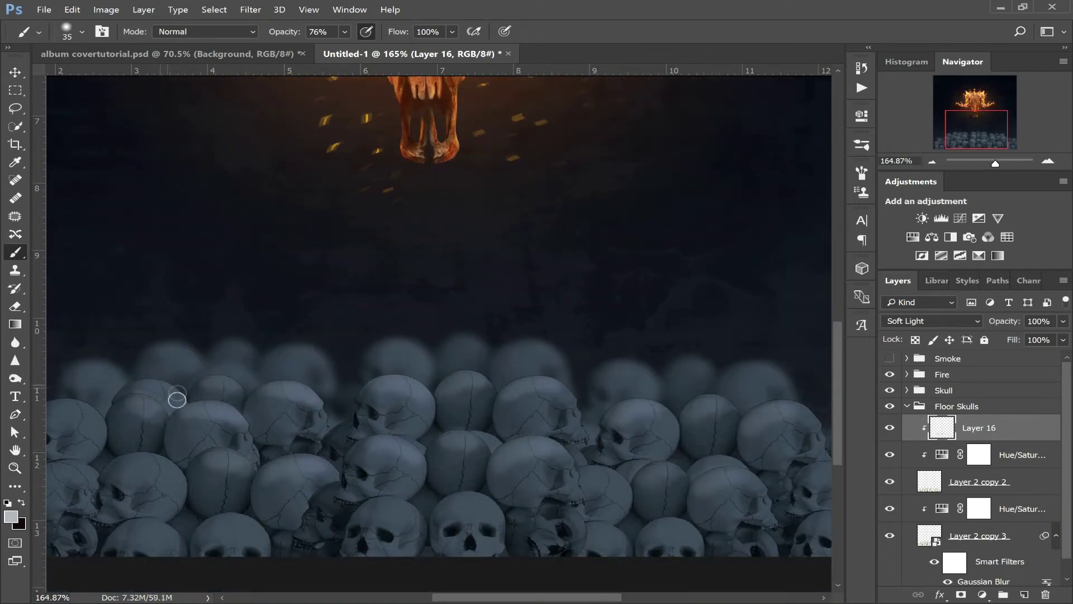
left_click_drag(156, 385, 178, 393)
left_click_drag(68, 411, 96, 429)
left_click_drag(170, 477, 131, 466)
left_click_drag(223, 474, 367, 509)
key("bracketleft")
scroll(567, 502, "right", 7)
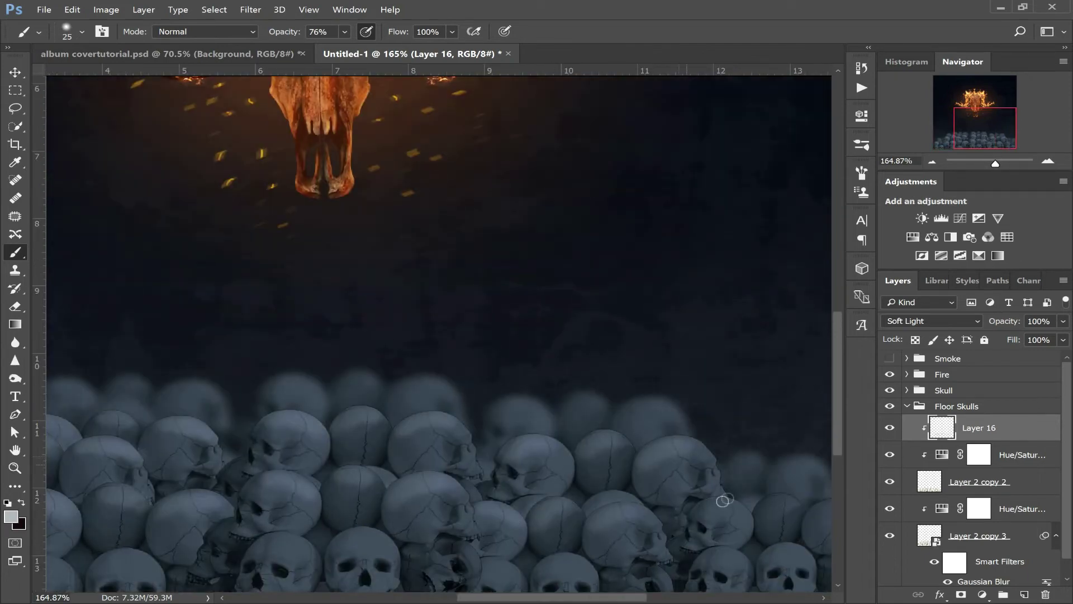
left_click_drag(995, 163, 989, 163)
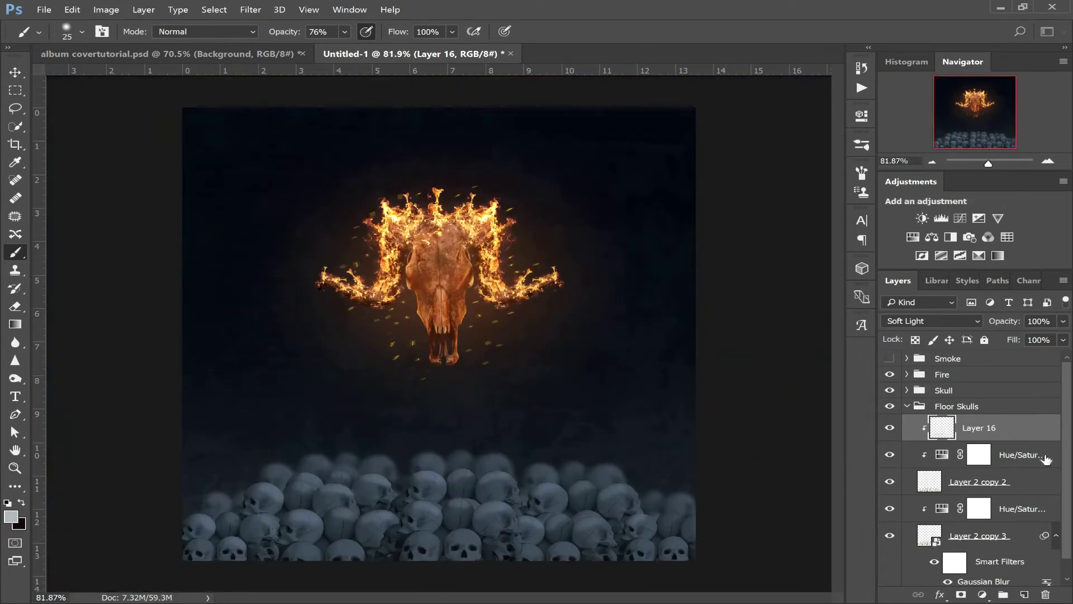
- Add a new layer clipped above the Soft Light highlights layer and set its blend mode to Color
left_click(1025, 595)
mouse_move(1003, 431)
left_mouse_down()
mouse_move(1003, 462)
mouse_move(1015, 422)
mouse_move(1007, 441)
left_mouse_up()
left_click(914, 320)
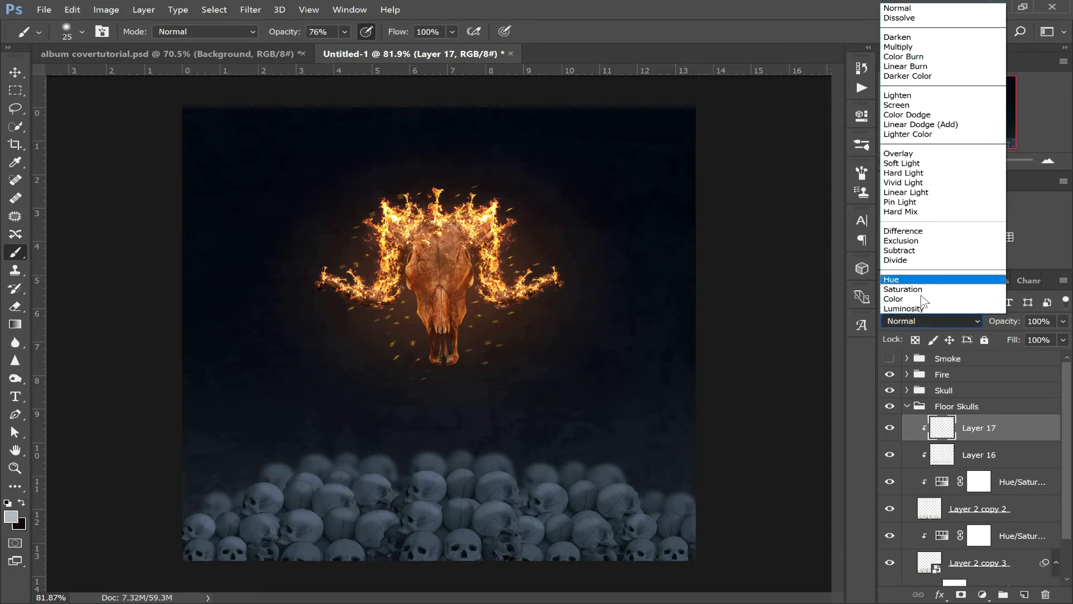
left_click(921, 300)
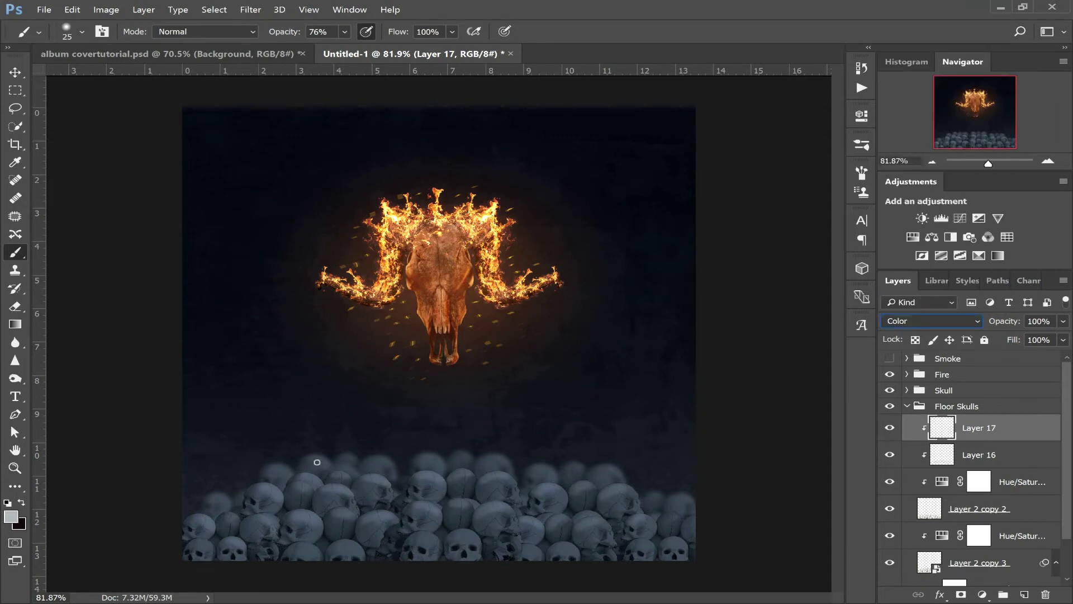
- Set the foreground color to orange with hue 30°, saturation 81% and brightness 87%
left_click(12, 516)
mouse_move(866, 159)
left_mouse_down()
mouse_move(865, 241)
mouse_move(879, 248)
left_mouse_up()
left_click(810, 118)
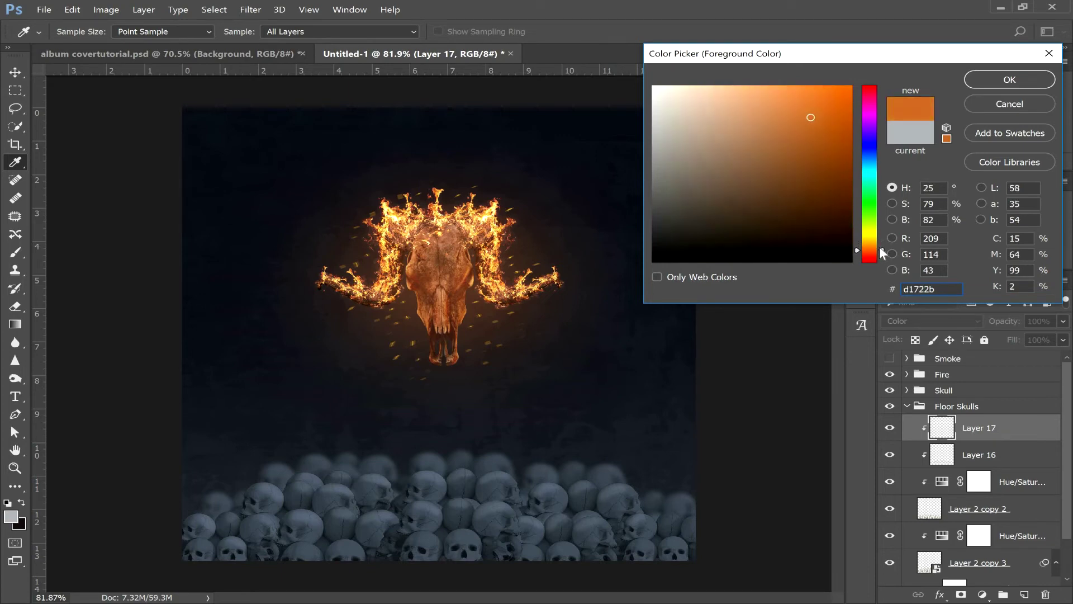
left_click(810, 110)
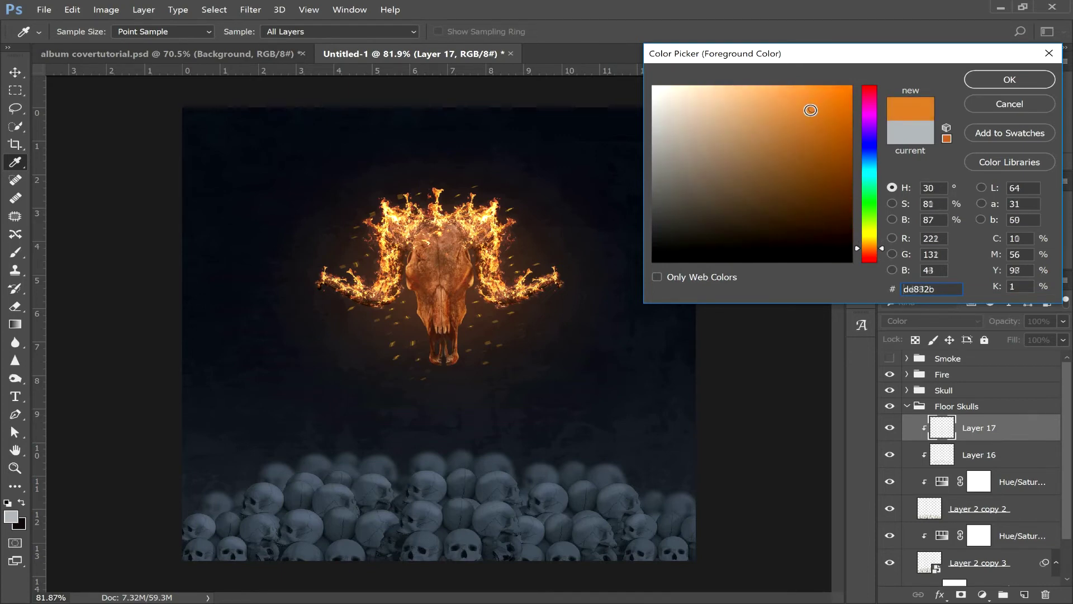
left_click(982, 81)
- Paint orange light on the tops of the central floor skulls with a 40 to 50 px brush at 17% opacity
key("bracketright")
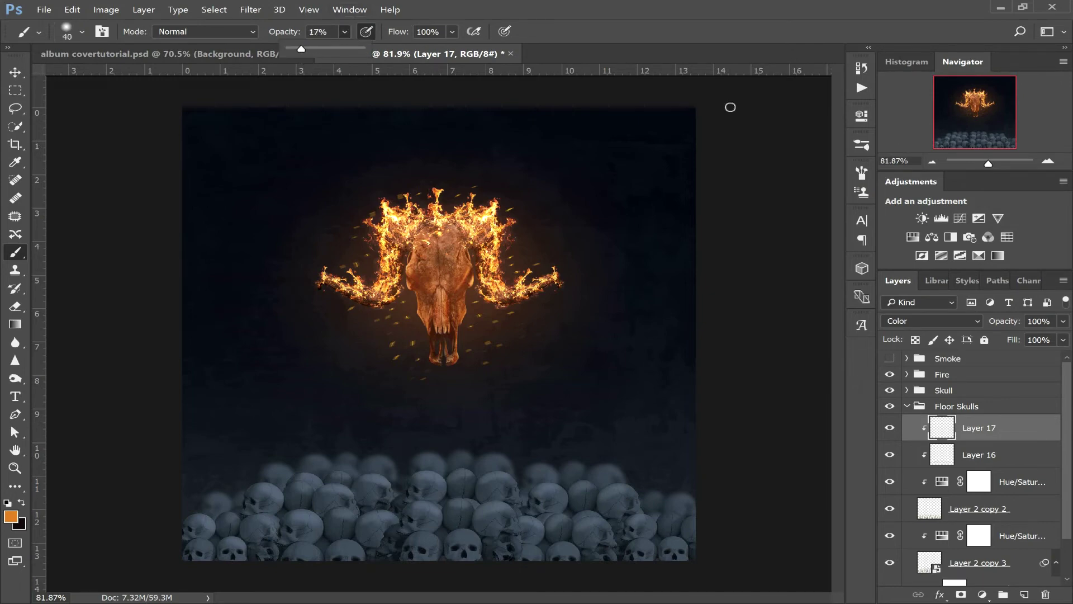
left_click(984, 123)
left_click_drag(988, 163, 998, 163)
left_click_drag(988, 126, 987, 152)
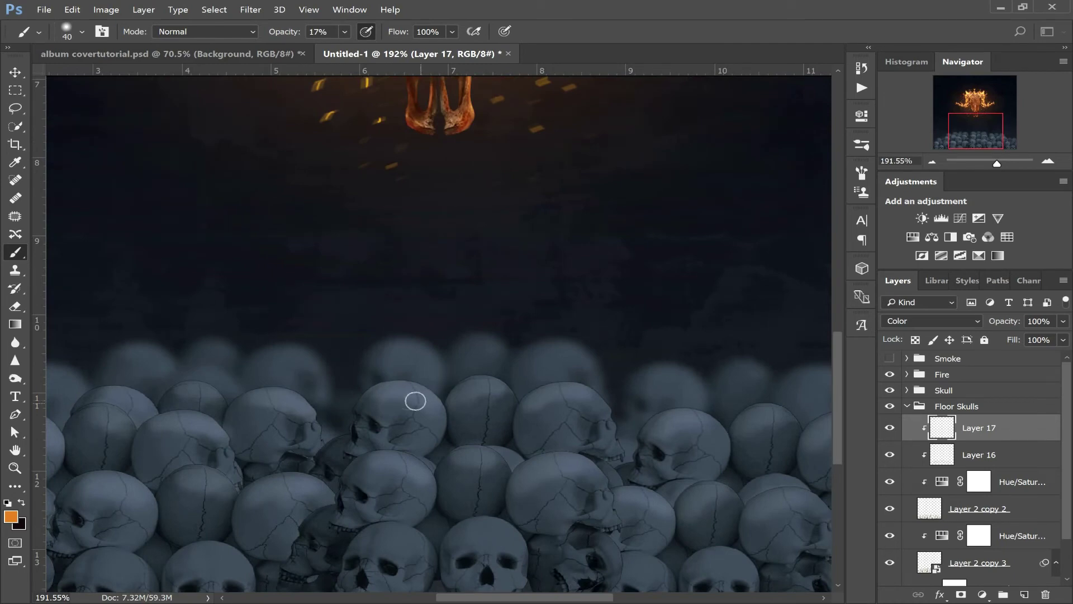
key("bracketright")
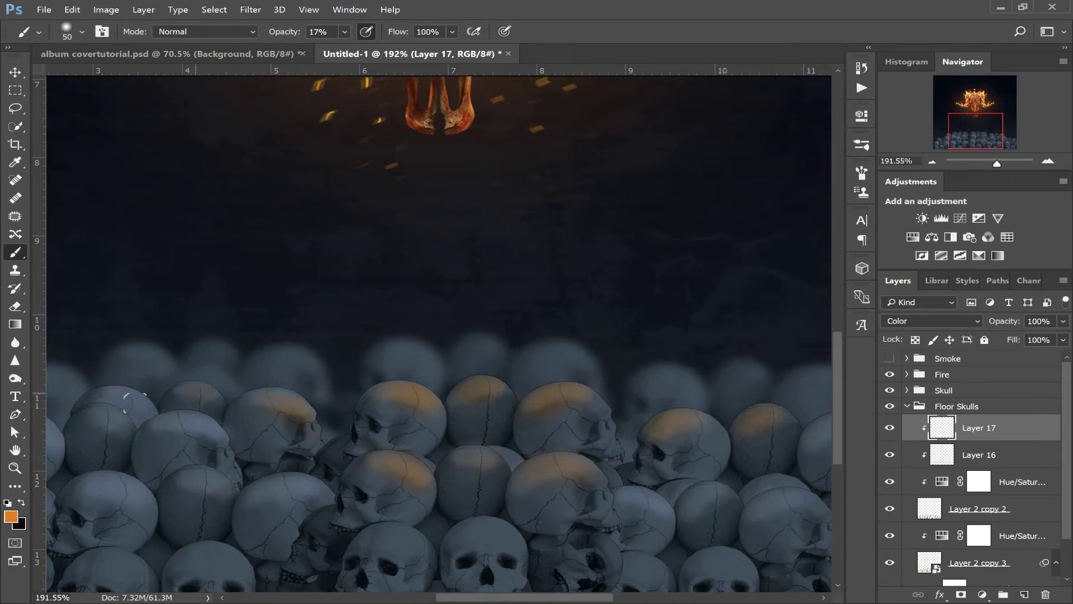
- Paint orange light on the tops of the left-hand floor skulls with a smaller brush of about 35 px
key("[")
key("[")
key("[")
left_click_drag(108, 395, 137, 399)
left_click_drag(975, 136, 961, 135)
key("[")
left_click_drag(468, 493, 517, 498)
left_click_drag(401, 474, 429, 490)
left_click_drag(376, 420, 435, 466)
left_click_drag(300, 418, 325, 421)
key("]")
left_click_drag(218, 421, 268, 443)
left_click_drag(300, 484, 347, 500)
left_click_drag(218, 492, 242, 506)
left_click_drag(145, 486, 159, 491)
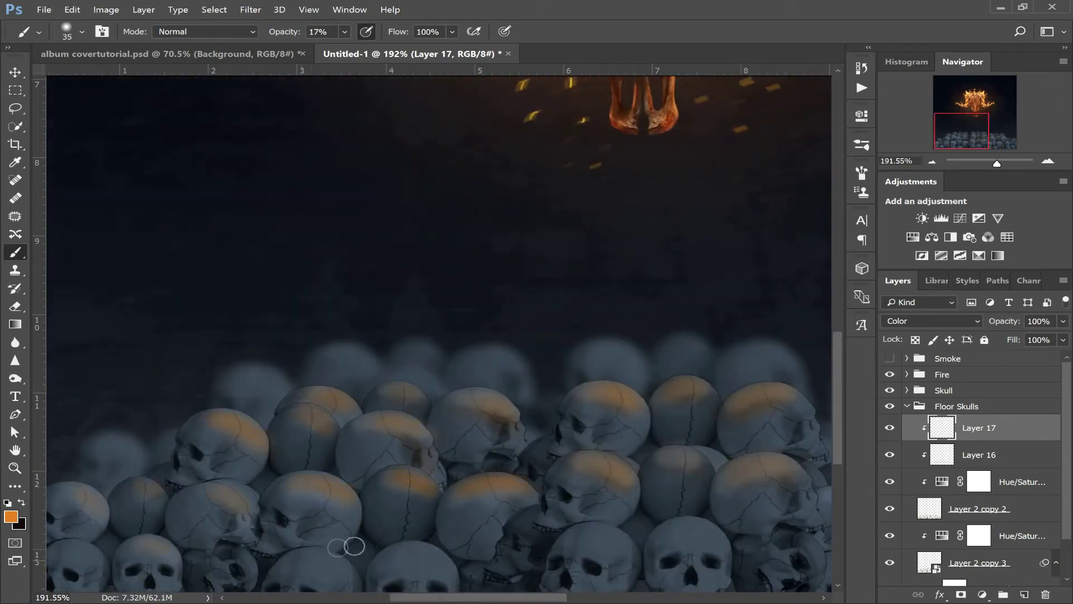
- Paint orange light on the tops of the right-hand floor skulls and reduce the brush to 25 px
scroll(609, 531, "right", 10)
left_click_drag(507, 493, 459, 494)
left_click_drag(601, 484, 570, 506)
left_click_drag(712, 492, 694, 500)
left_click_drag(783, 490, 769, 492)
left_click_drag(840, 370, 839, 390)
key("bracketleft")
key("bracketleft")
left_click_drag(997, 162, 990, 162)
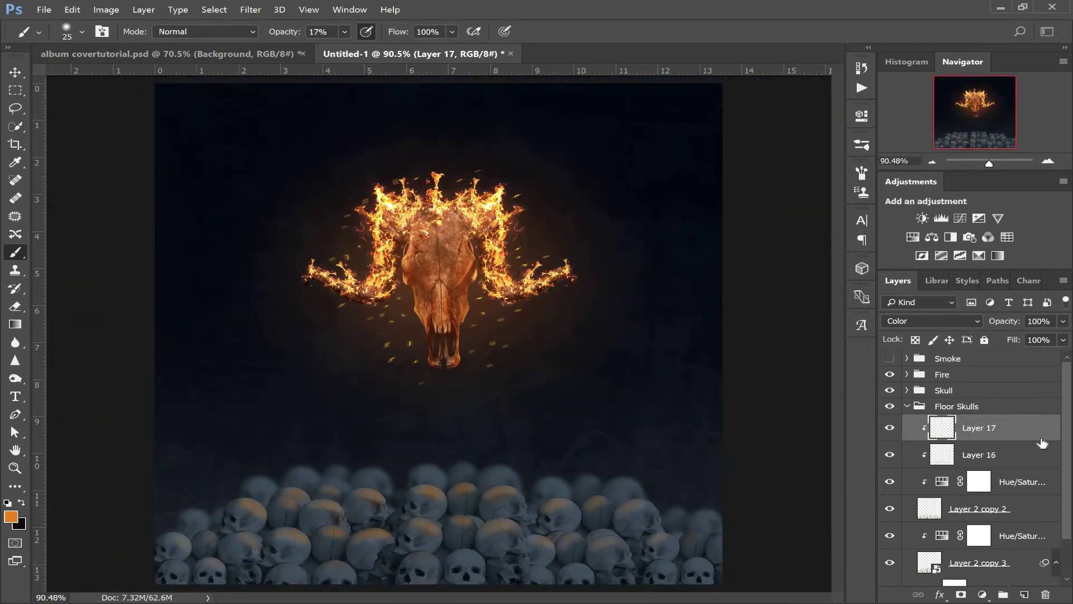
- Add a clipped layer above the orange Color layer, set it to Overlay and intensify the orange skull highlights
left_click(1025, 594)
mouse_move(1011, 431)
left_mouse_down()
mouse_move(1011, 459)
mouse_move(1019, 428)
mouse_move(1006, 443)
left_mouse_up()
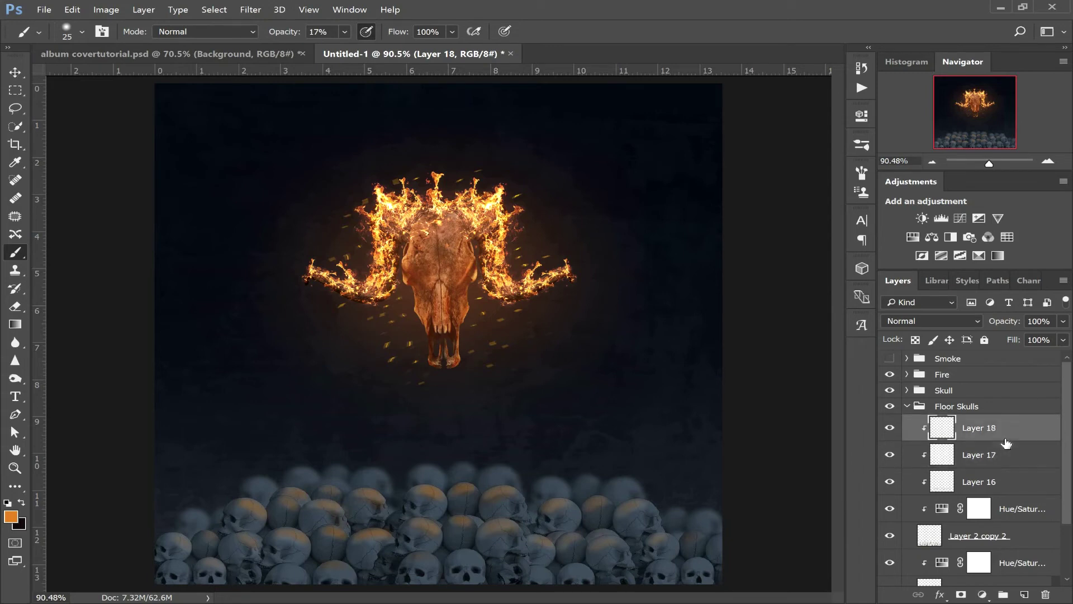
left_click(931, 321)
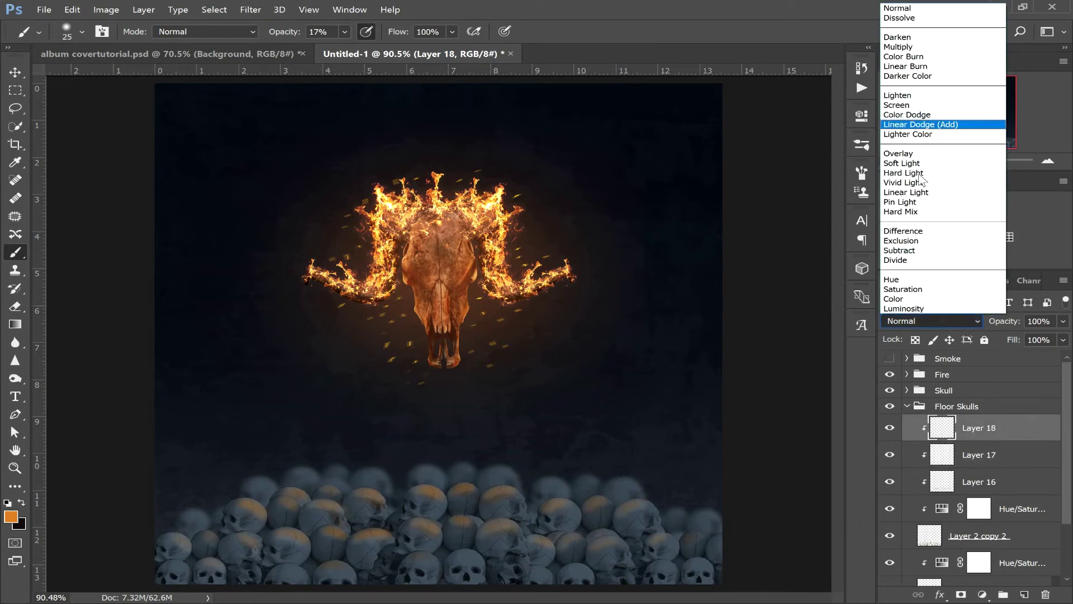
left_click(917, 155)
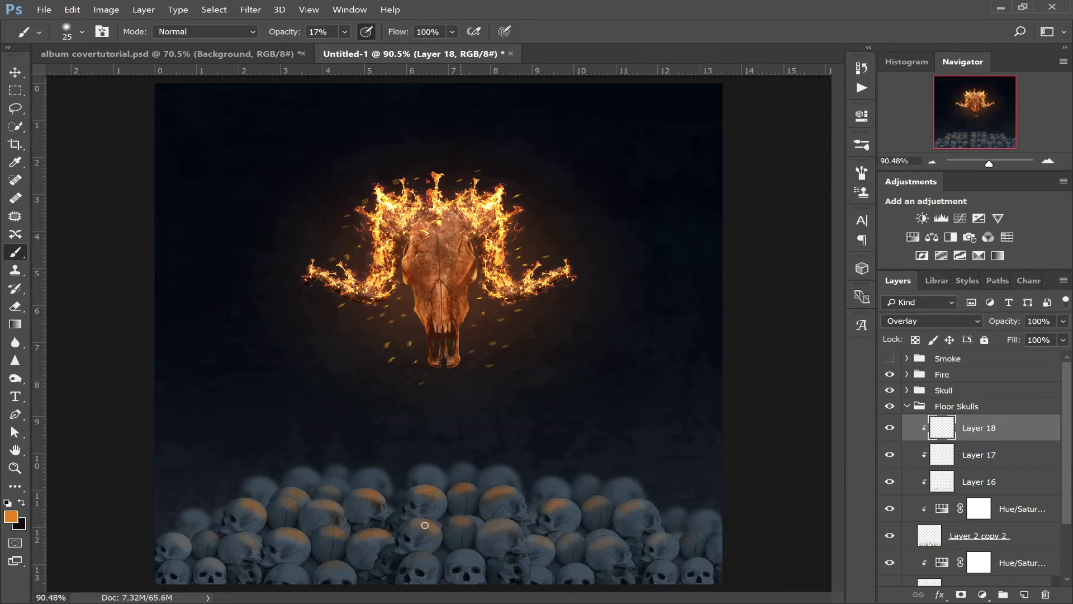
- Swap the foreground and background colors and set the foreground to dark navy blue 101929
left_click(17, 520)
left_click(693, 243)
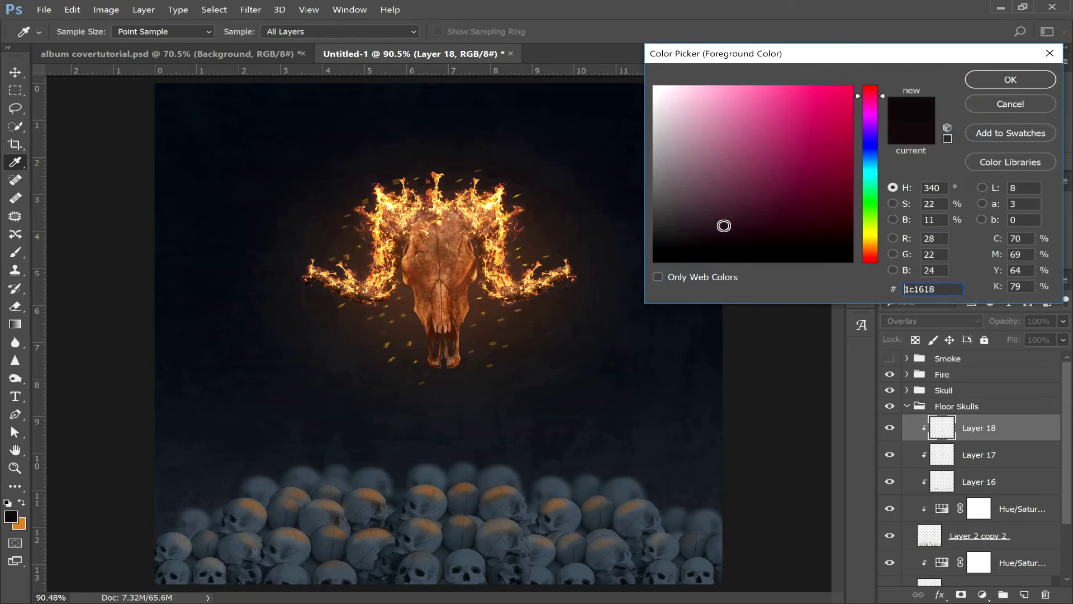
mouse_move(871, 177)
left_mouse_down()
mouse_move(877, 152)
mouse_move(838, 134)
mouse_move(732, 239)
mouse_move(773, 234)
left_mouse_up()
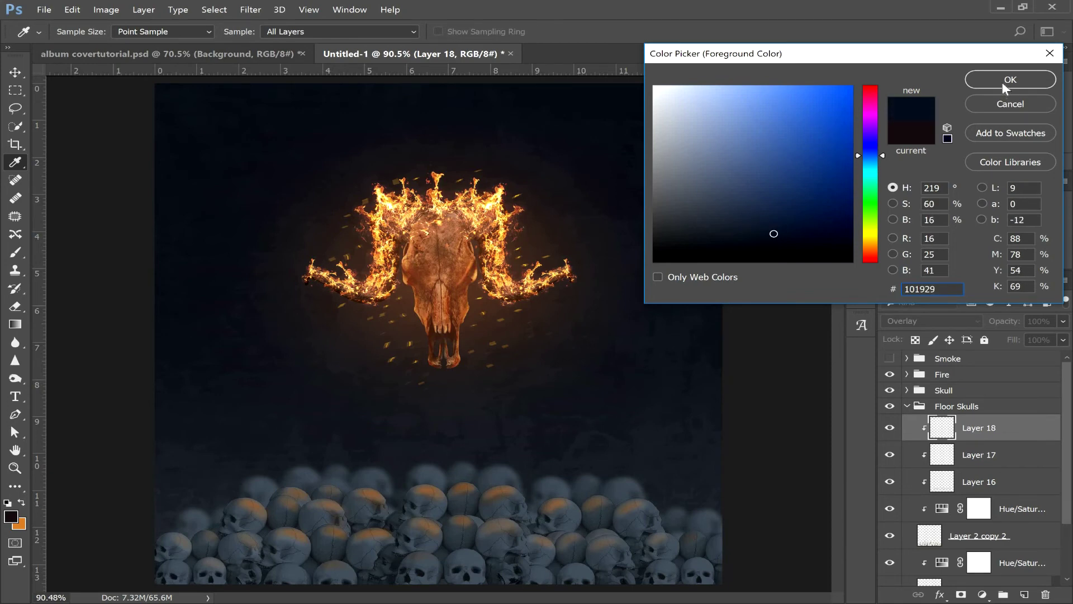
left_click(1002, 83)
- Enlarge the brush to 70 px and paint the dark navy over the lower floor skulls at 17% opacity
key("bracketright")
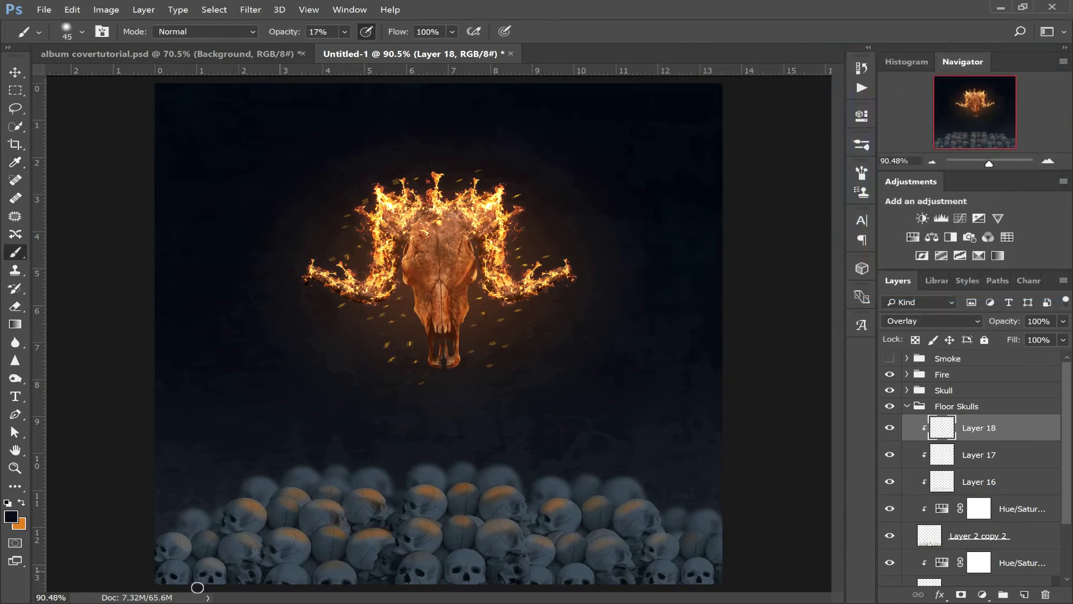
key("bracketright")
key("bracketright")
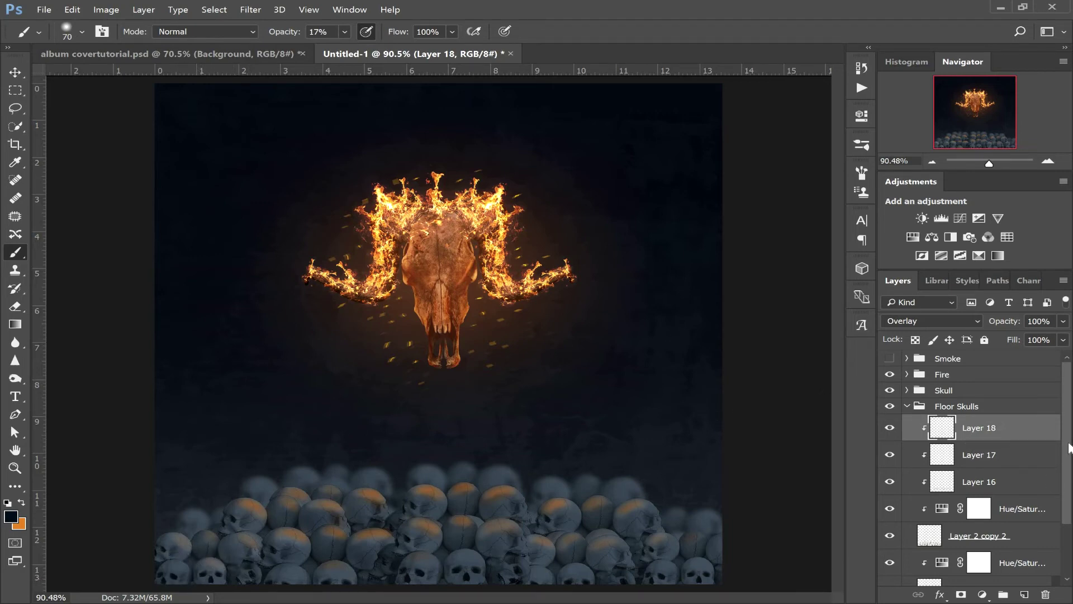
- Add a new clipped layer above the Hue/Saturation adjustment of the blurred Layer 2 copy 3 skulls
scroll(1069, 447, "down", 3)
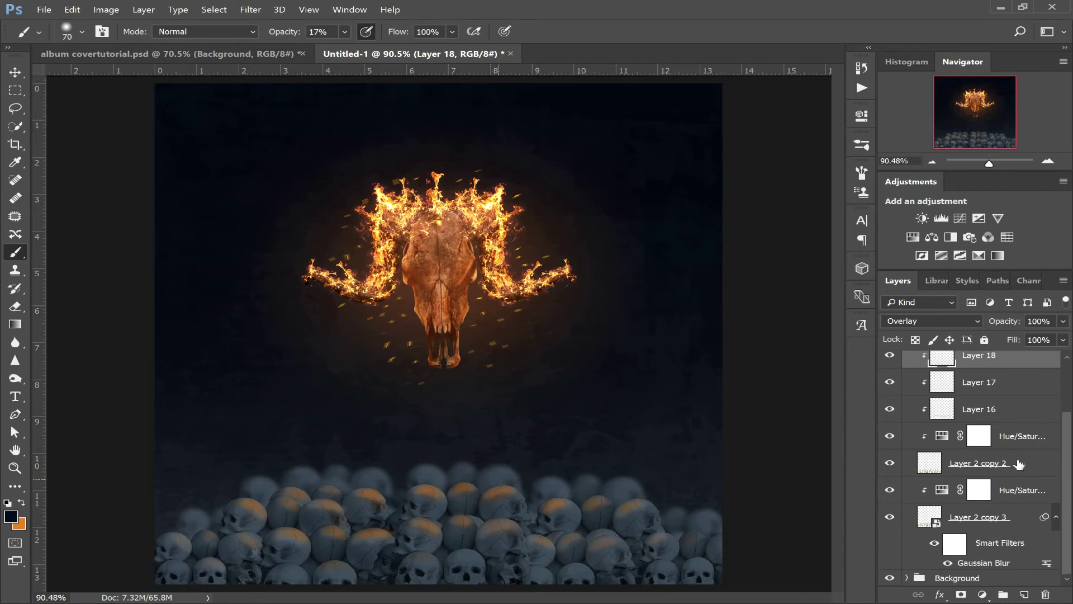
left_click(1015, 494)
left_click(1025, 593)
left_click_drag(999, 493, 1019, 478)
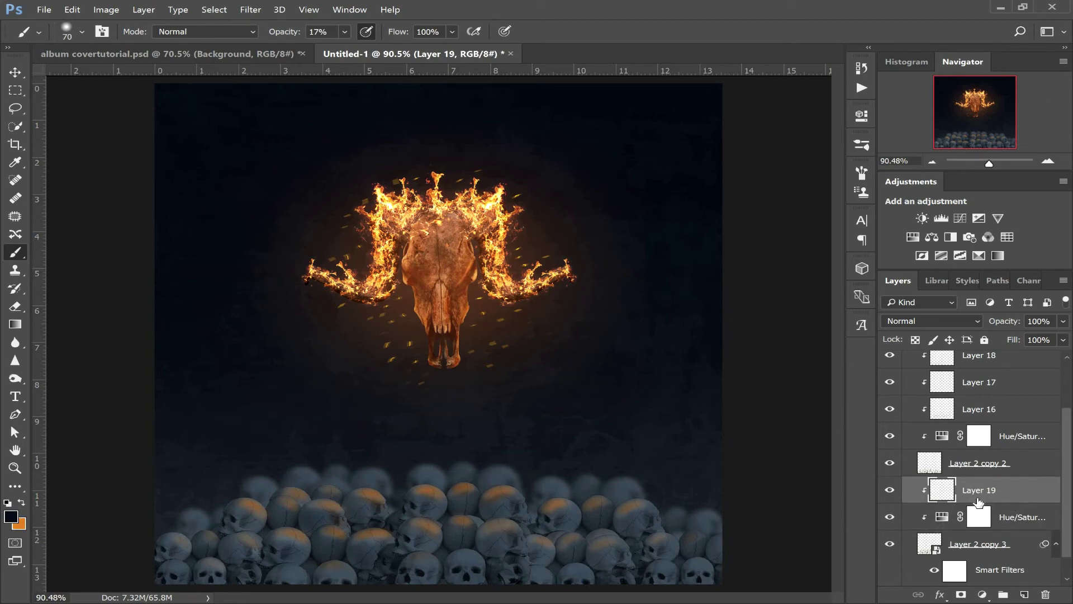
- Enlarge the brush to 250 px, switch back to orange and paint over the blurred background skulls
key("bracketright")
key("bracketright")
key("bracketright")
key("bracketright")
key("bracketright")
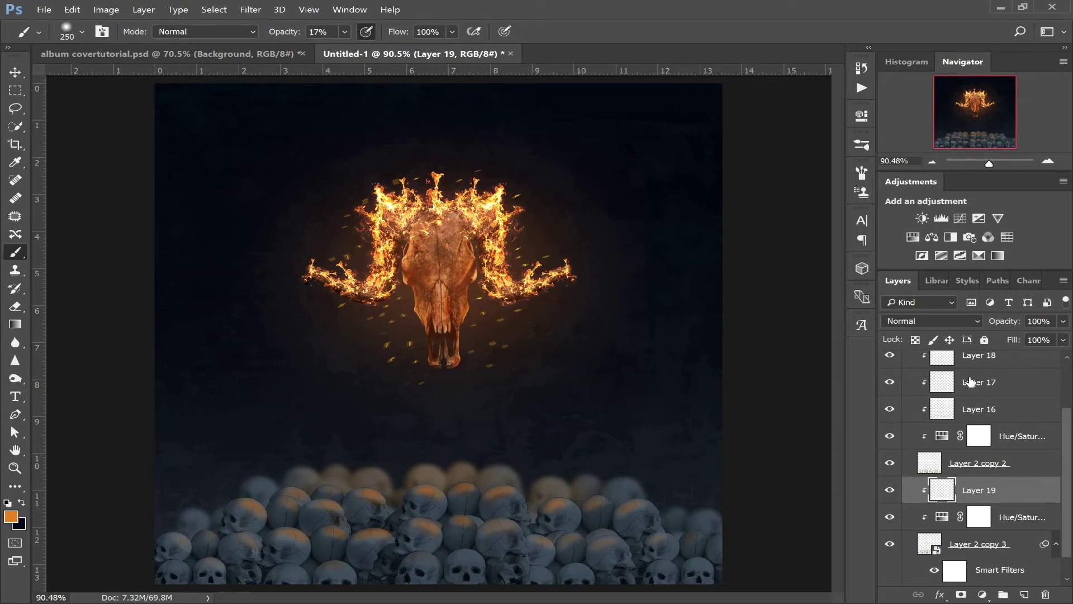
- Try Soft Light, Linear Dodge (Add), Color Dodge and Color blending on Layer 19, and return it to Normal
left_click(952, 322)
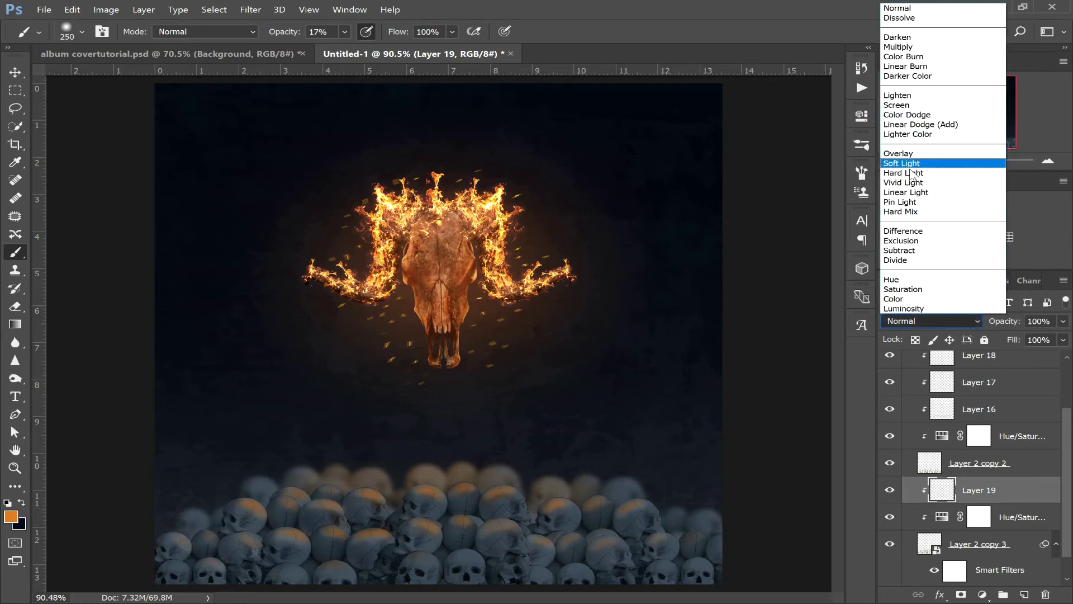
left_click(945, 165)
left_click(959, 322)
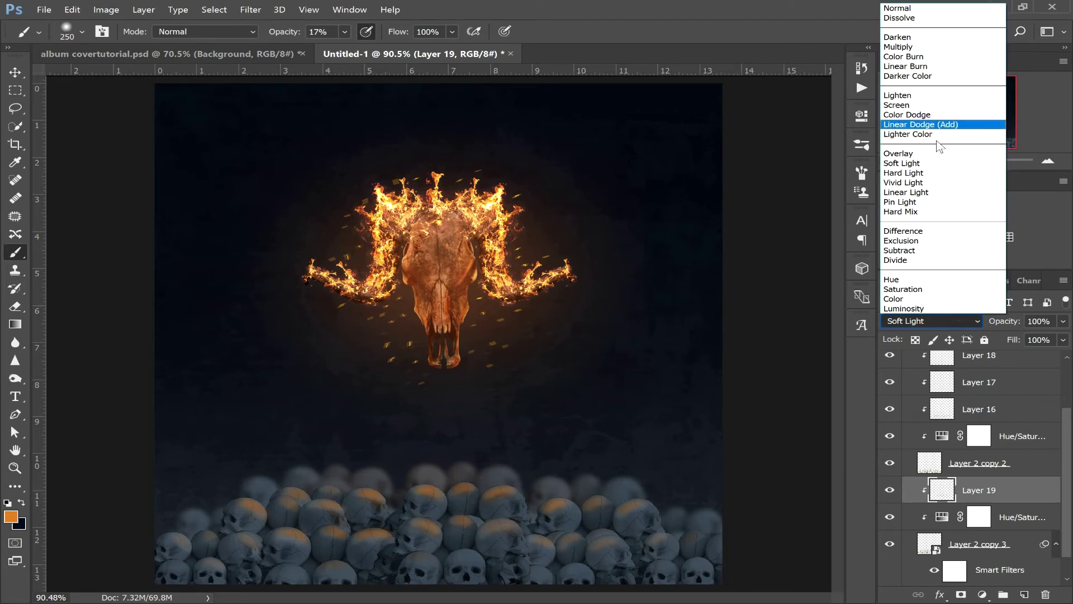
left_click(935, 124)
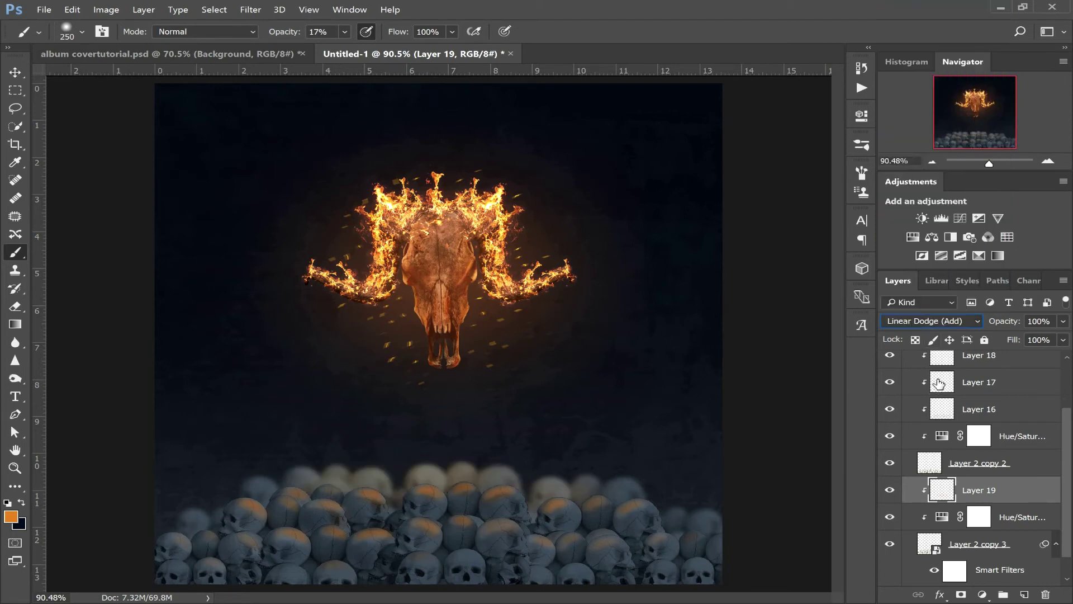
left_click(946, 322)
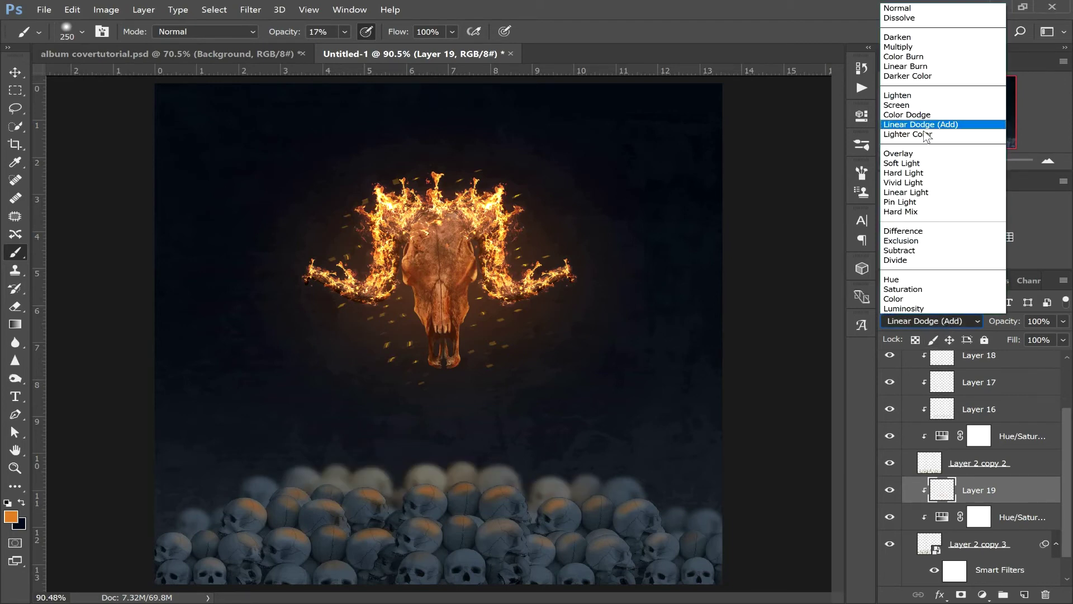
left_click(907, 114)
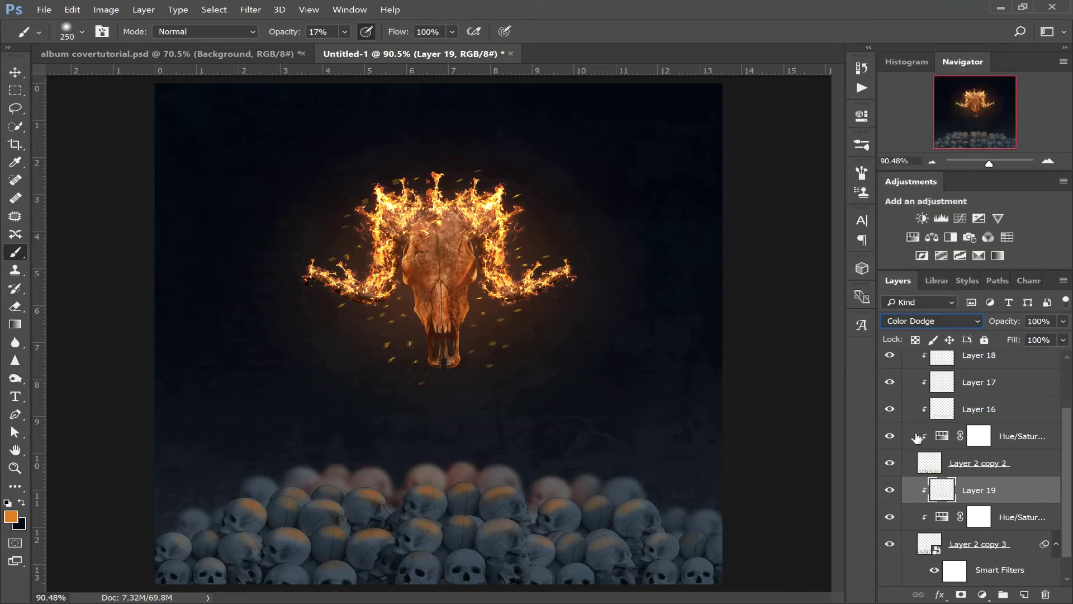
left_click(938, 321)
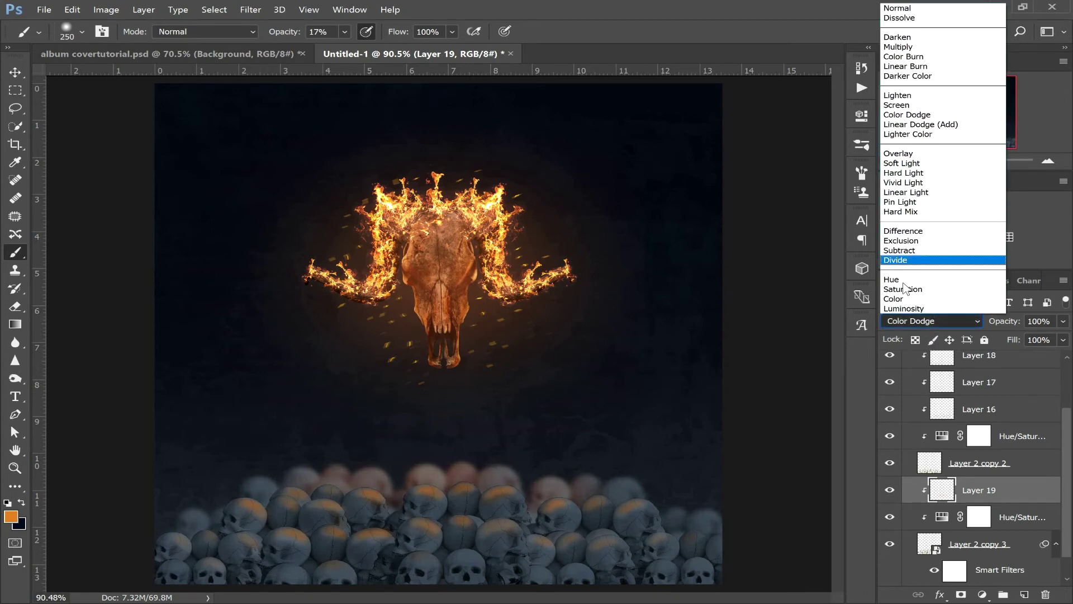
left_click(904, 300)
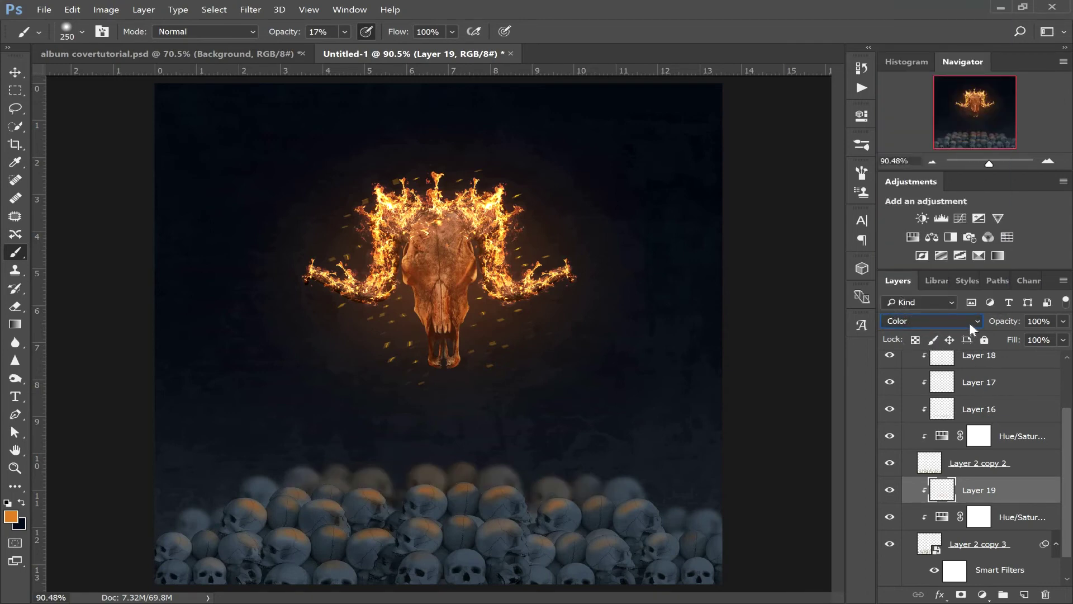
left_click(931, 320)
left_click(895, 8)
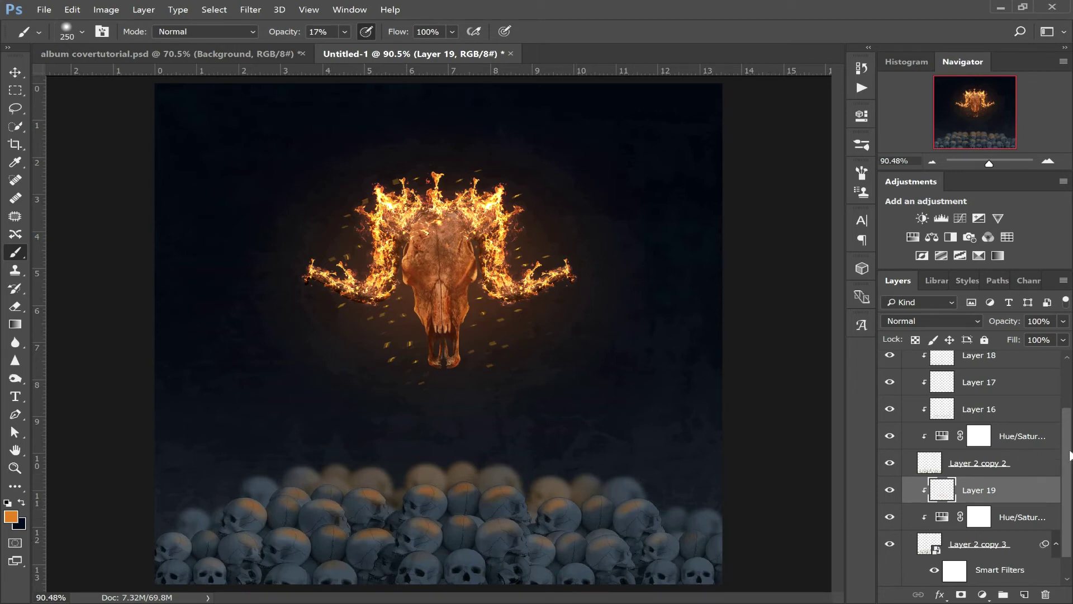
- Add a new clipped layer above Layer 18 in the Floor Skulls group and set its blend mode to Linear Dodge (Add)
left_click_drag(1071, 462, 1069, 391)
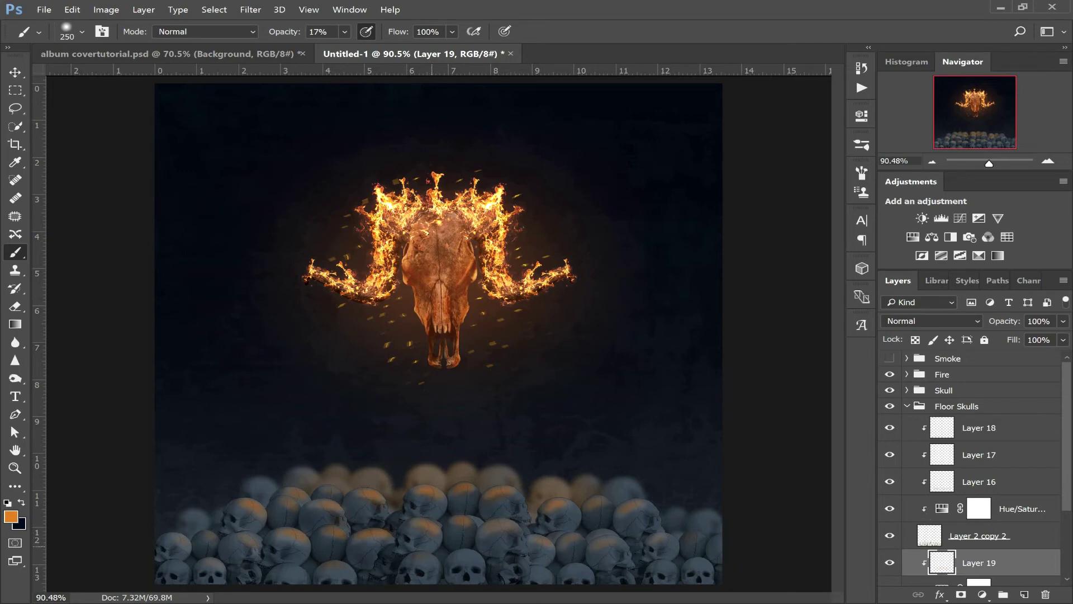
left_click(970, 433)
left_click_drag(1069, 476, 1060, 531)
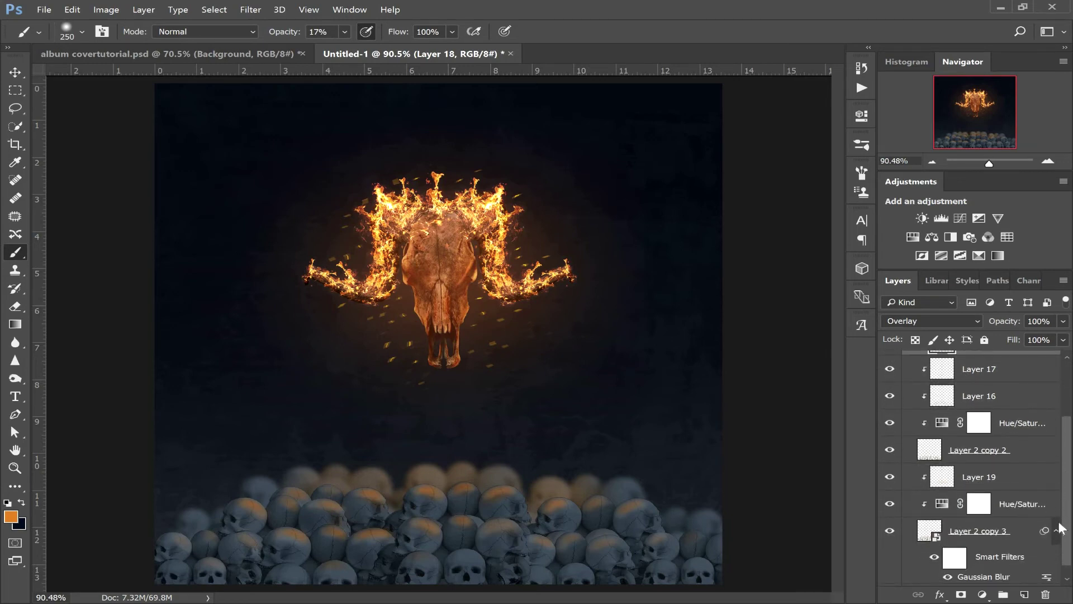
scroll(1061, 529, "up", 5)
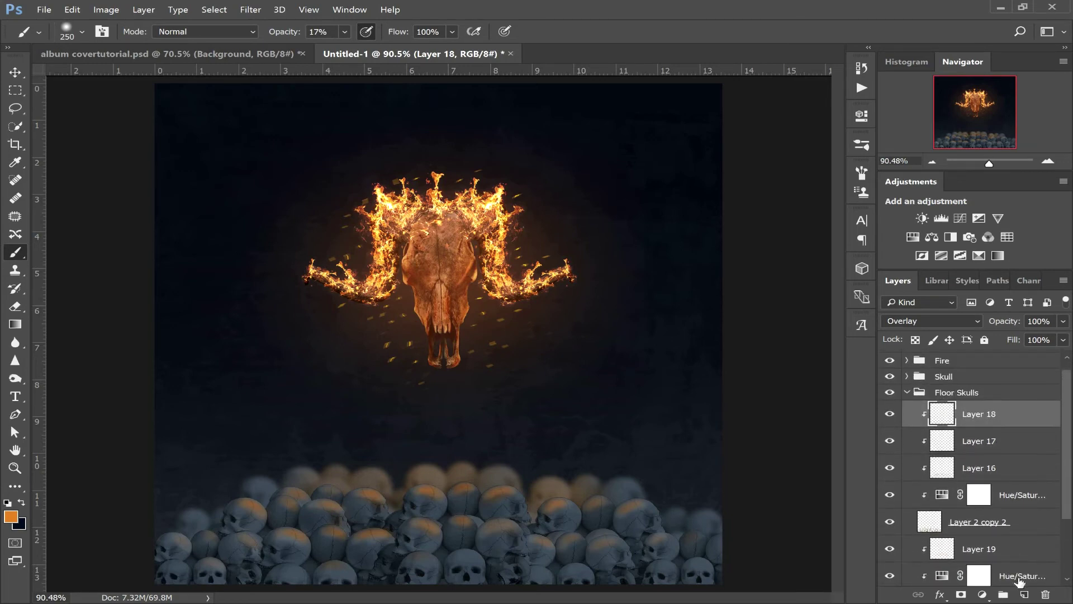
left_click(1024, 595)
left_click_drag(1002, 413, 1017, 444)
left_click_drag(1017, 445, 1015, 410)
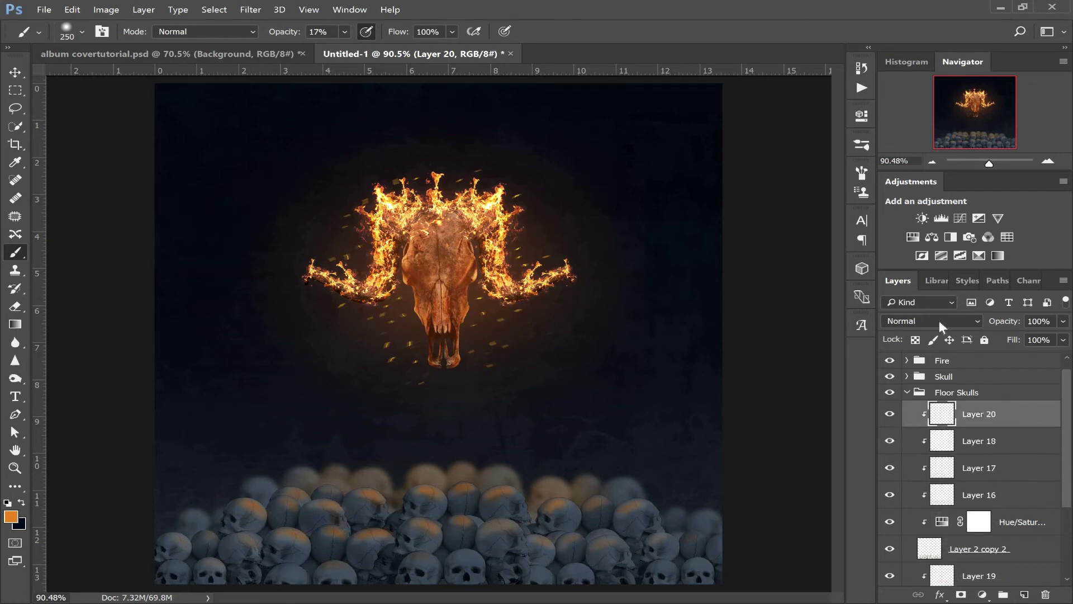
left_click(939, 321)
left_click(958, 130)
- Reduce the brush to 15 px and paint small orange highlights on the tops of the front floor skulls
key("bracketleft")
key("bracketleft")
key("bracketleft")
key("bracketleft")
key("bracketleft")
key("bracketleft")
key("bracketleft")
key("bracketleft")
key("bracketleft")
key("bracketleft")
key("bracketleft")
key("bracketleft")
key("bracketleft")
key("bracketleft")
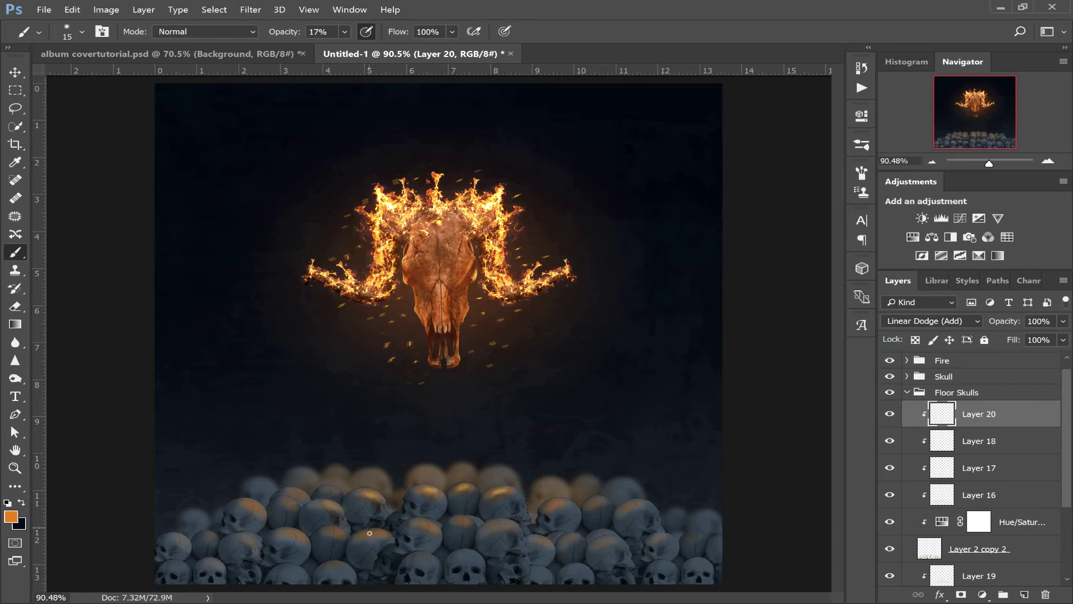
left_click_drag(429, 523, 462, 519)
left_click_drag(290, 500, 303, 496)
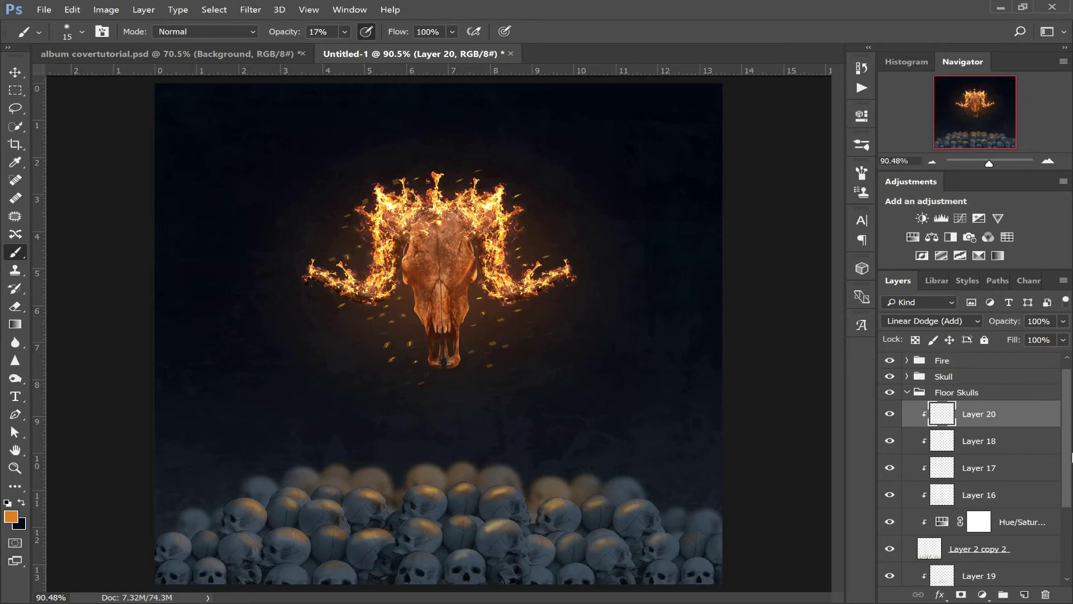
- Make the Smoke group visible, collapse the Floor Skulls group, and add a new layer inside Smoke
left_click_drag(1067, 467, 1067, 383)
left_click(890, 358)
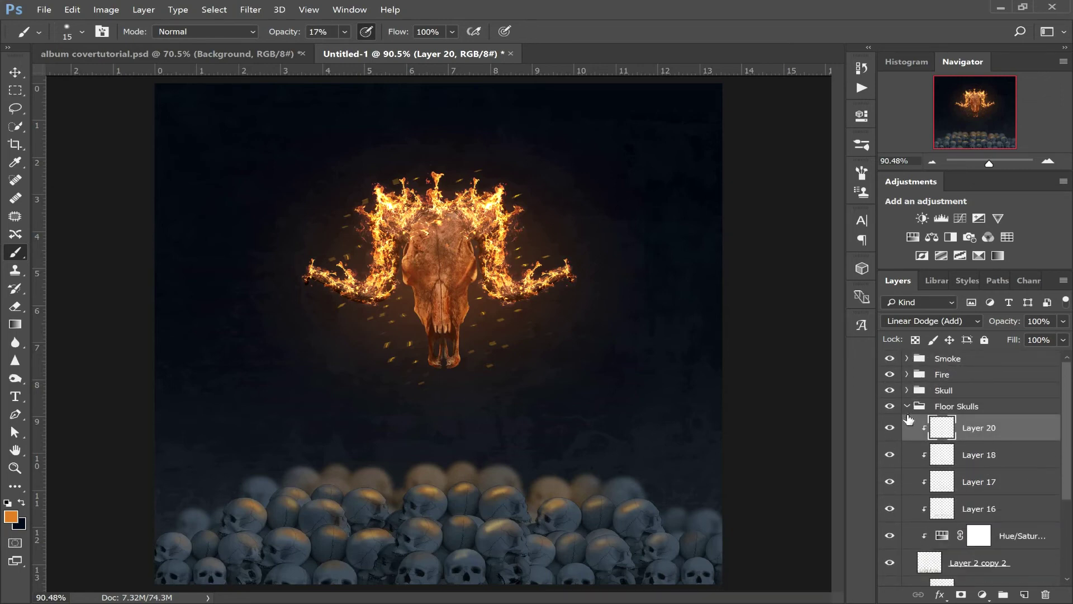
left_click(909, 409)
left_click(907, 406)
left_click(907, 358)
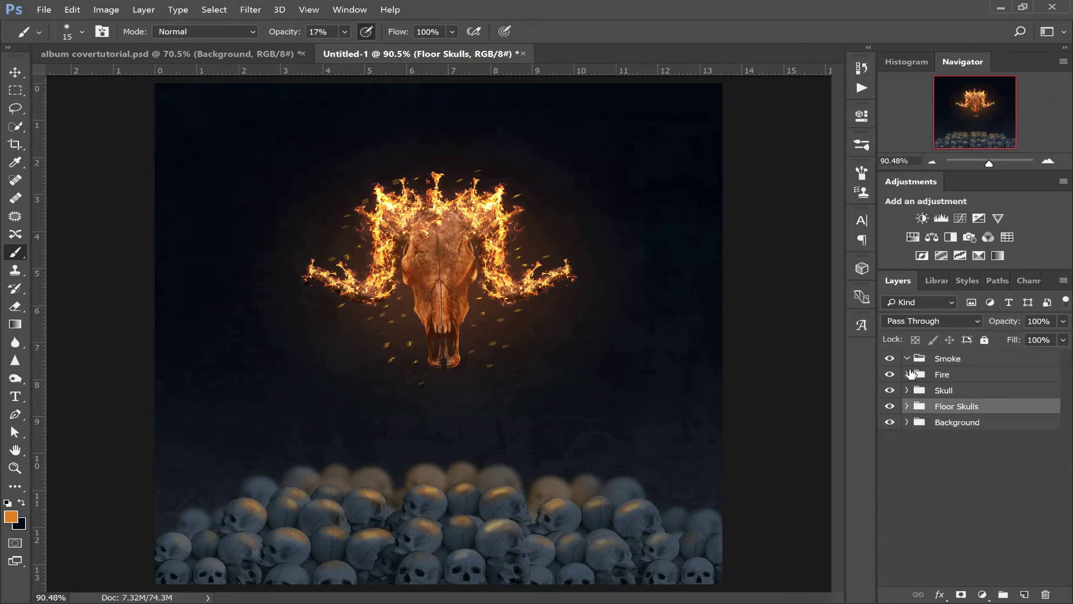
left_click(956, 358)
left_click(1025, 594)
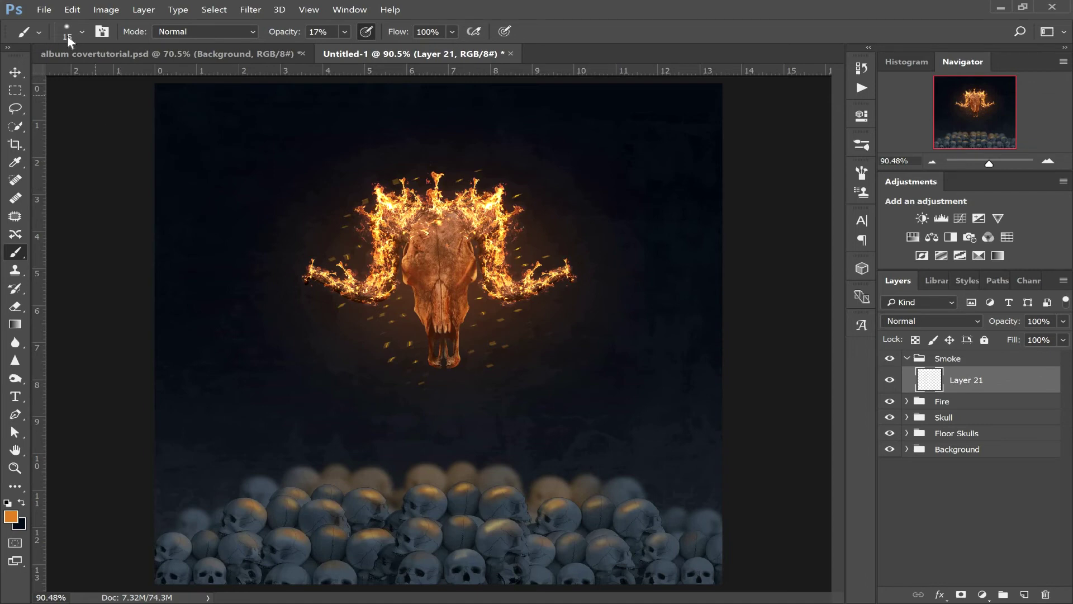
- Choose the 4923 px smoke brush tip near the end of the presets and reduce its size to 193 px
left_click(82, 31)
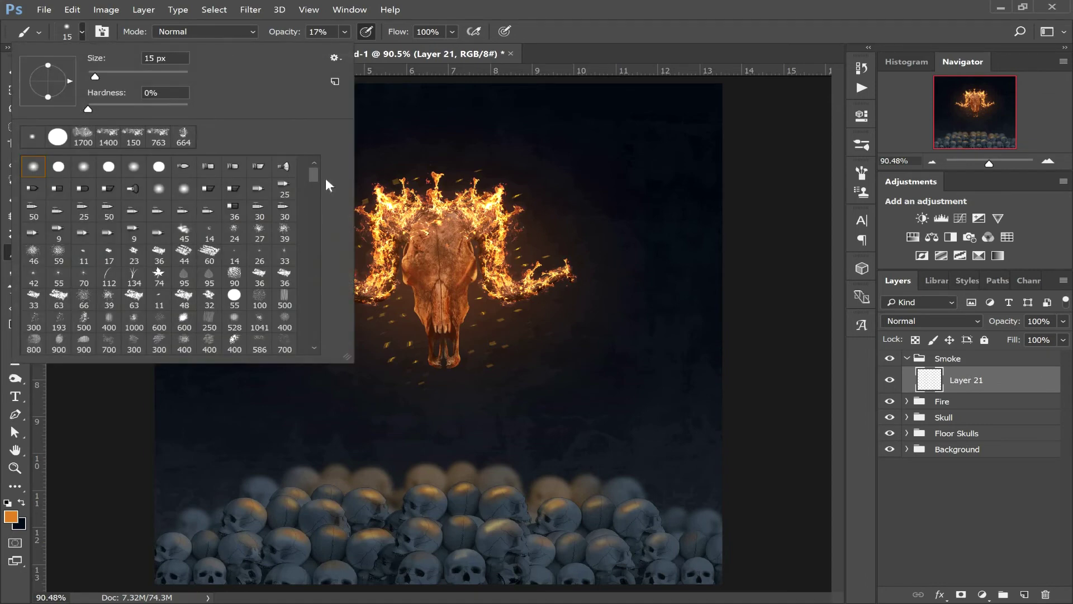
left_click_drag(315, 176, 314, 353)
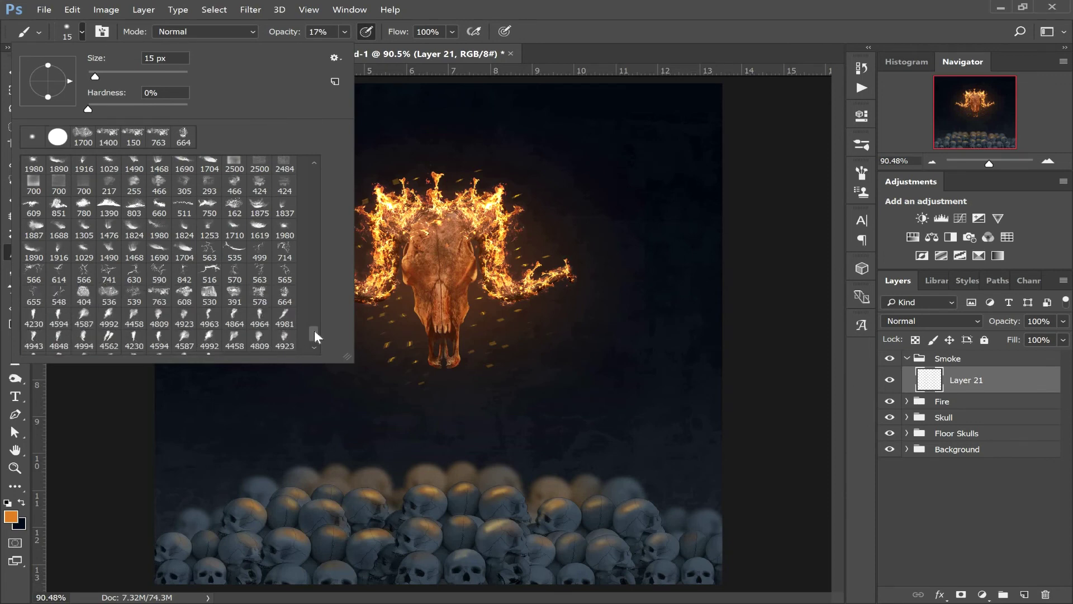
left_click(314, 348)
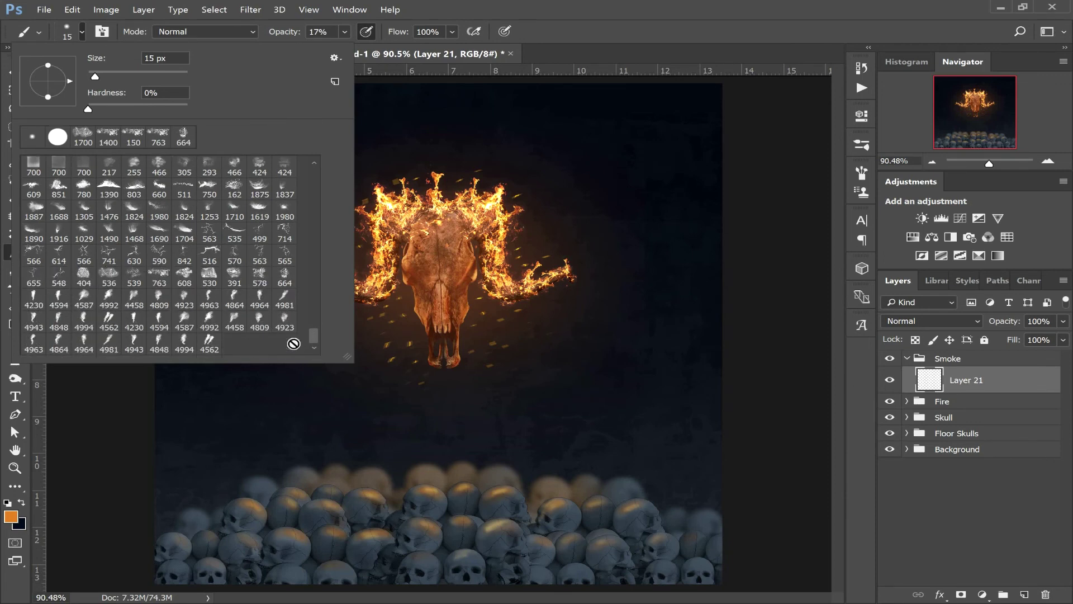
left_click(288, 327)
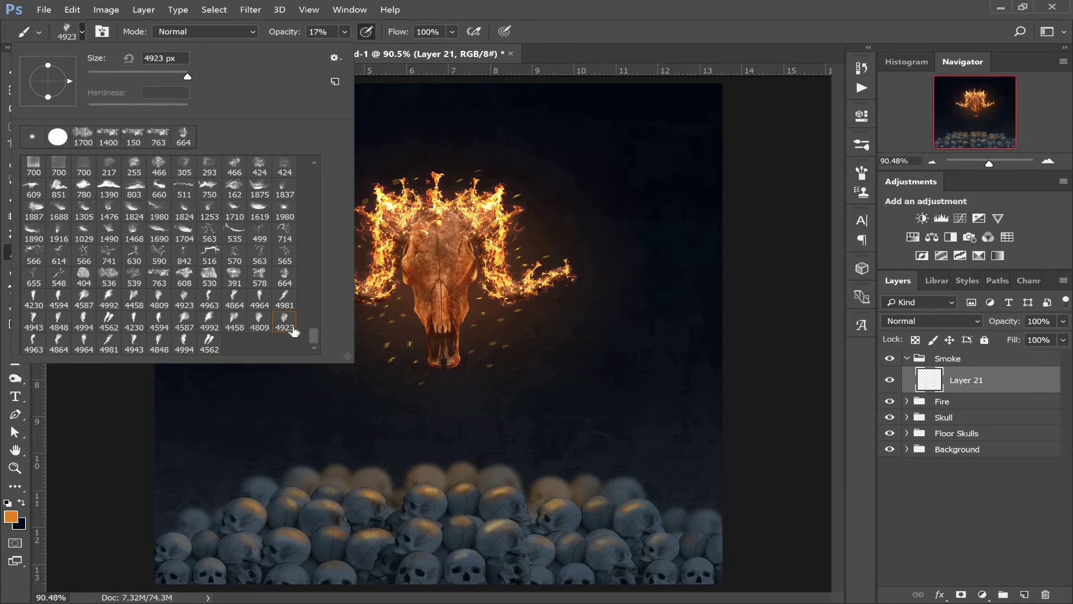
left_click(125, 71)
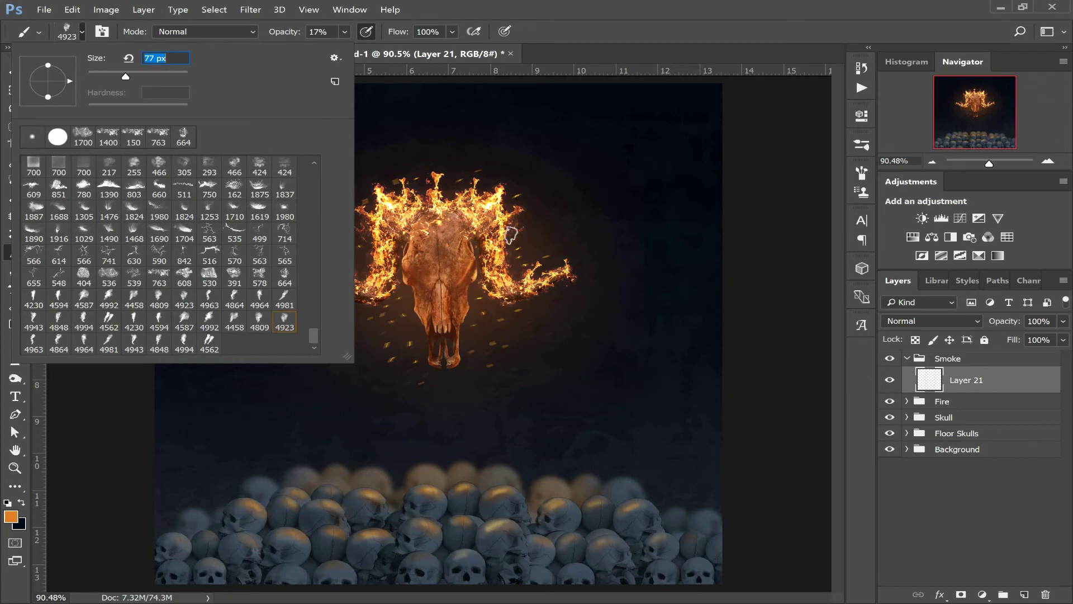
left_click(161, 75)
- Set the brush's shape dynamics to 36% size jitter, 38% minimum diameter, 55% angle jitter and 38% roundness jitter
left_click(856, 169)
left_click(863, 172)
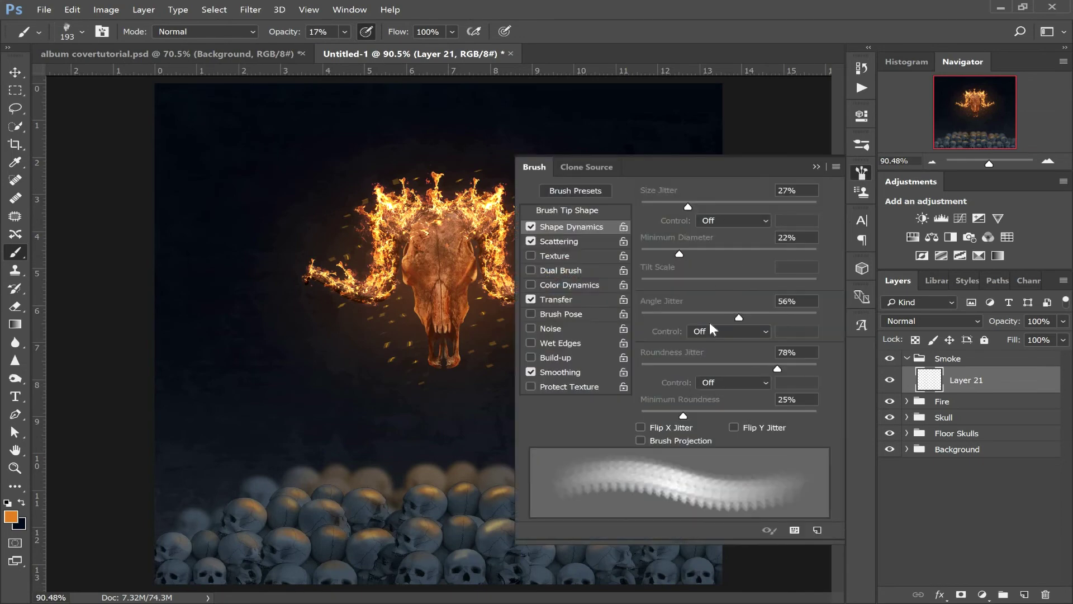
left_click(528, 226)
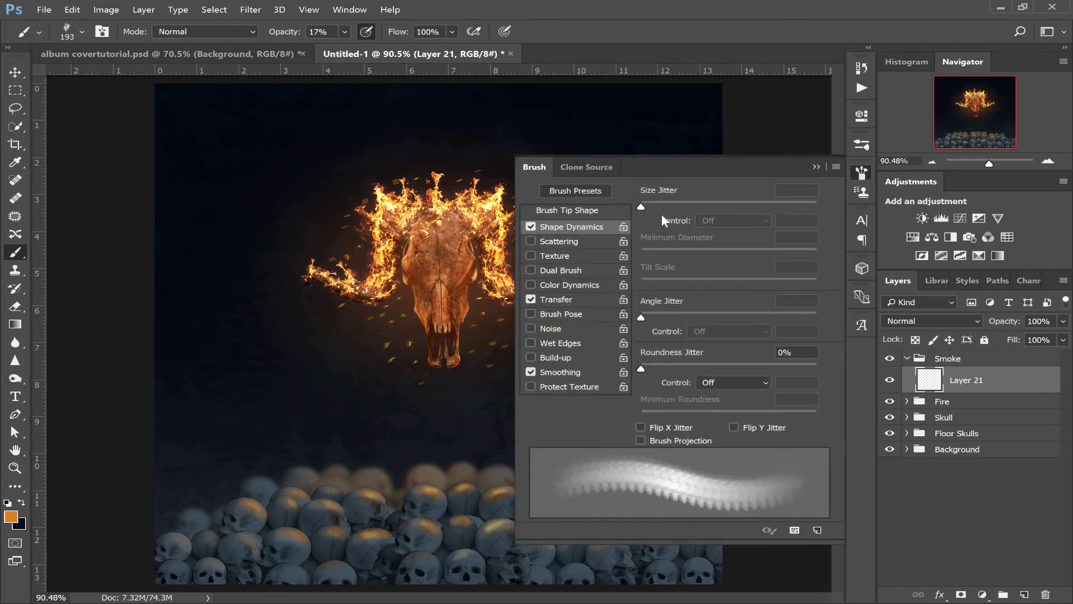
left_click_drag(646, 205, 668, 205)
left_click(702, 204)
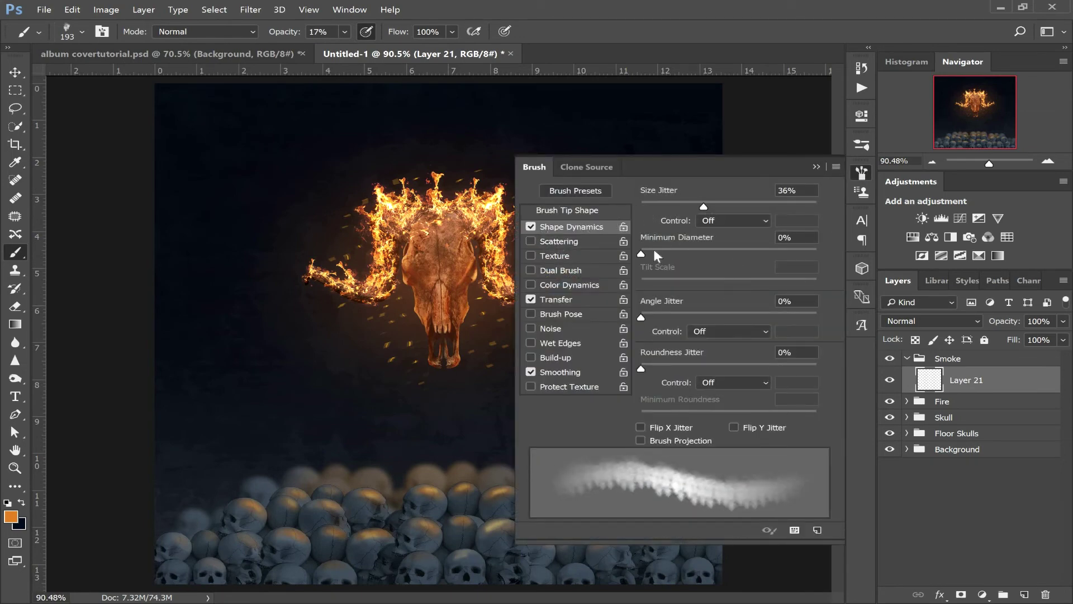
left_click(701, 253)
left_click_drag(703, 260, 707, 259)
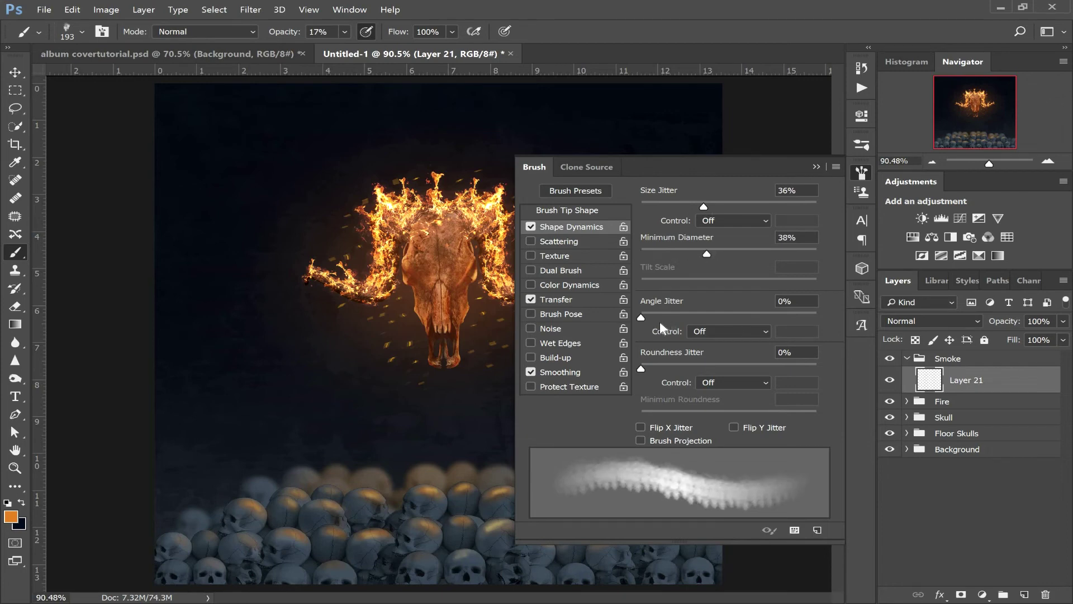
left_click_drag(694, 316, 740, 318)
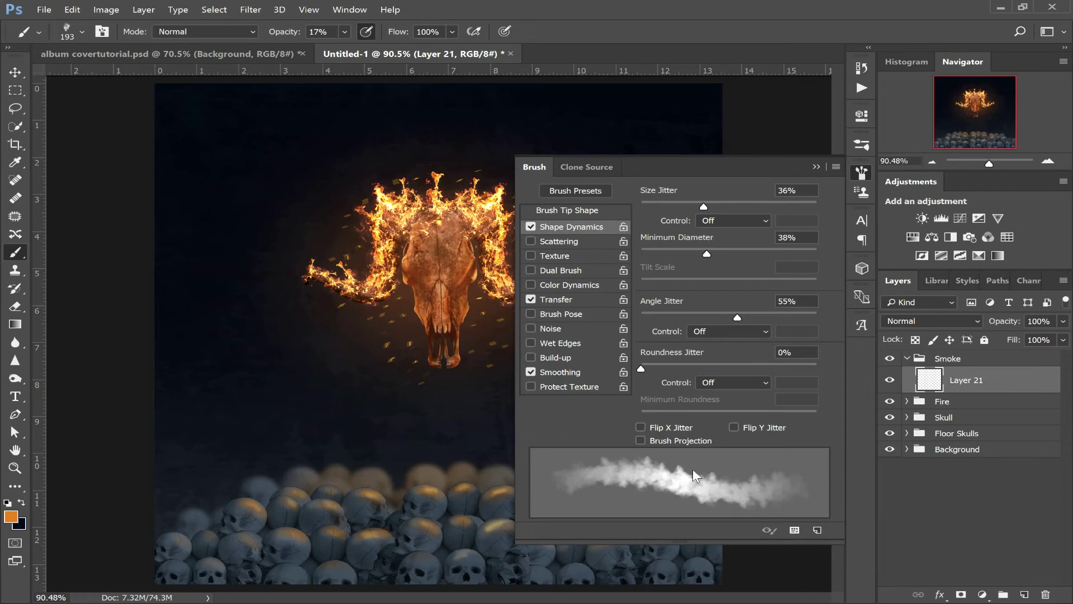
left_click_drag(642, 367, 691, 366)
left_click(708, 366)
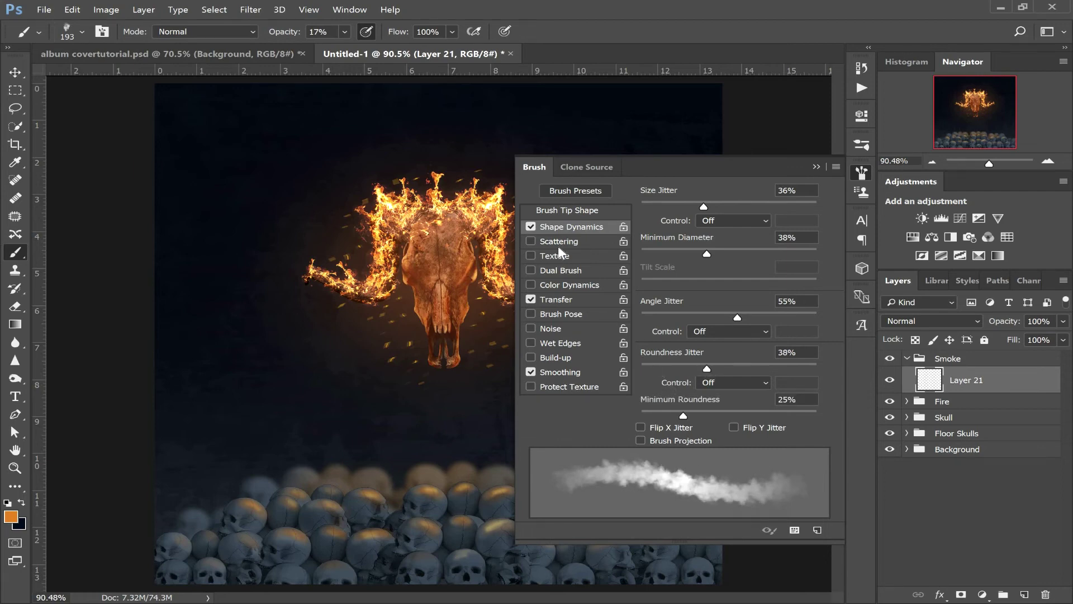
- Enable scattering for the smoke brush at 179% on both axes with a count of 4
left_click(557, 242)
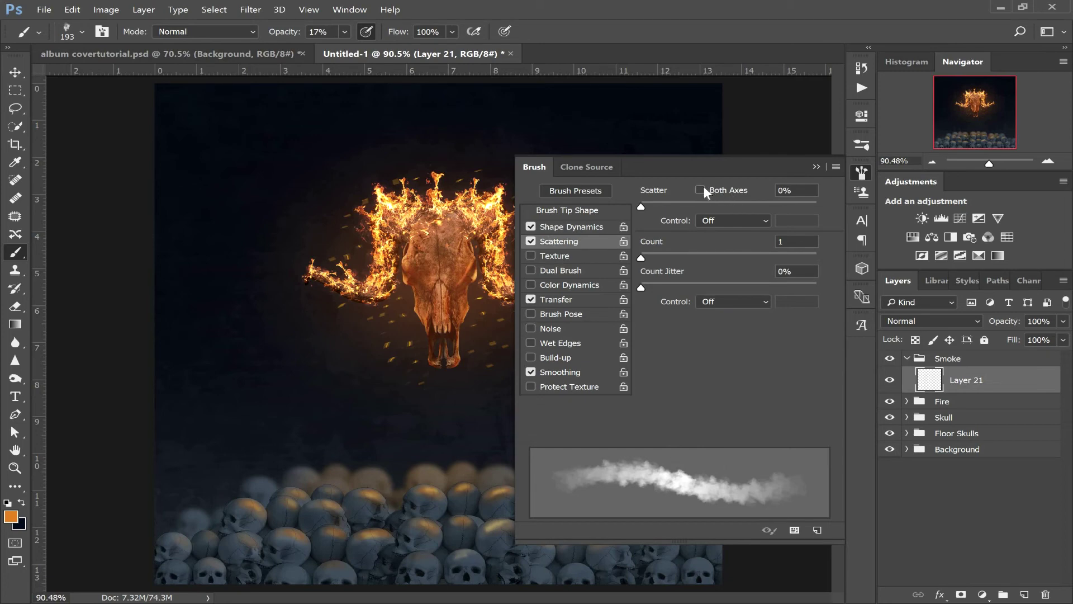
mouse_move(649, 207)
left_mouse_down()
mouse_move(692, 205)
mouse_move(675, 212)
left_mouse_up()
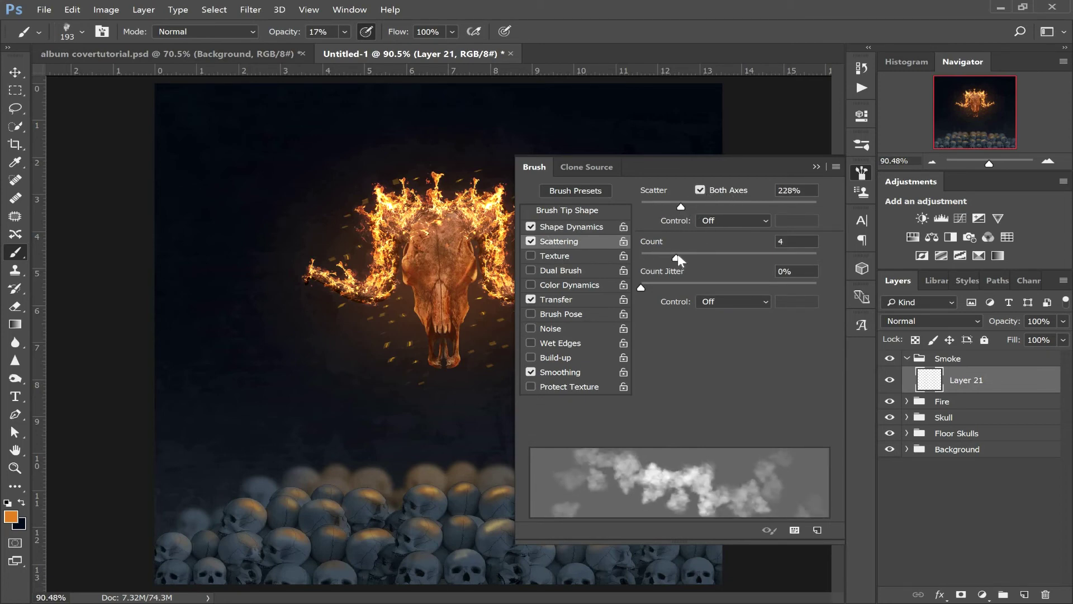
left_click(668, 205)
left_click_drag(668, 206, 672, 206)
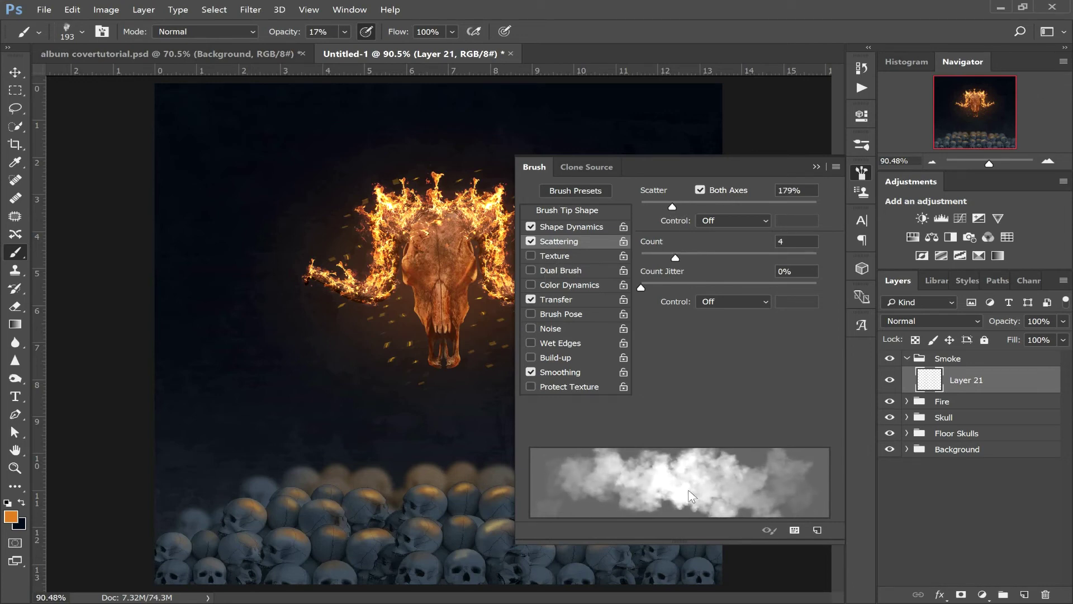
- Add opacity jitter to the smoke brush's Transfer settings and close the brush settings
left_click(552, 299)
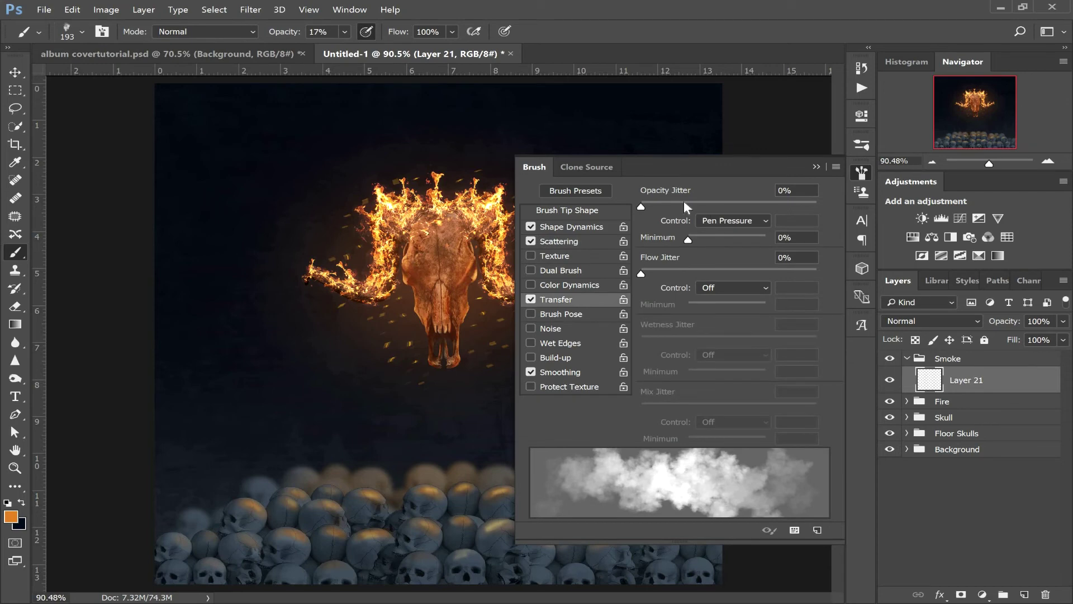
left_click_drag(643, 205, 722, 203)
left_click(816, 167)
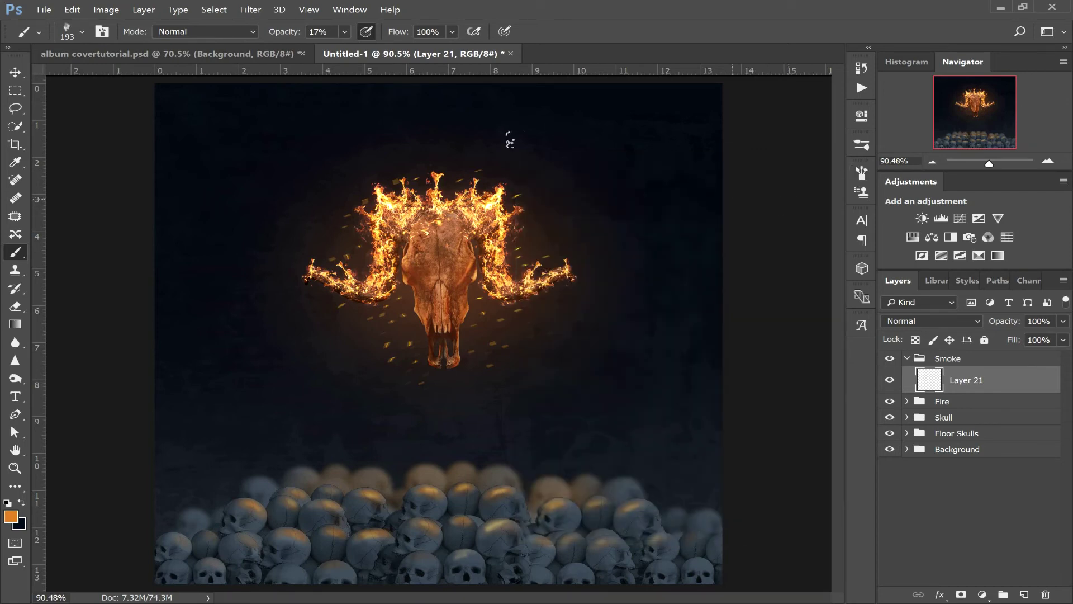
- Lower the brush opacity to 12% and paint faint orange smoke between the burning skull and the floor skulls
left_click(345, 32)
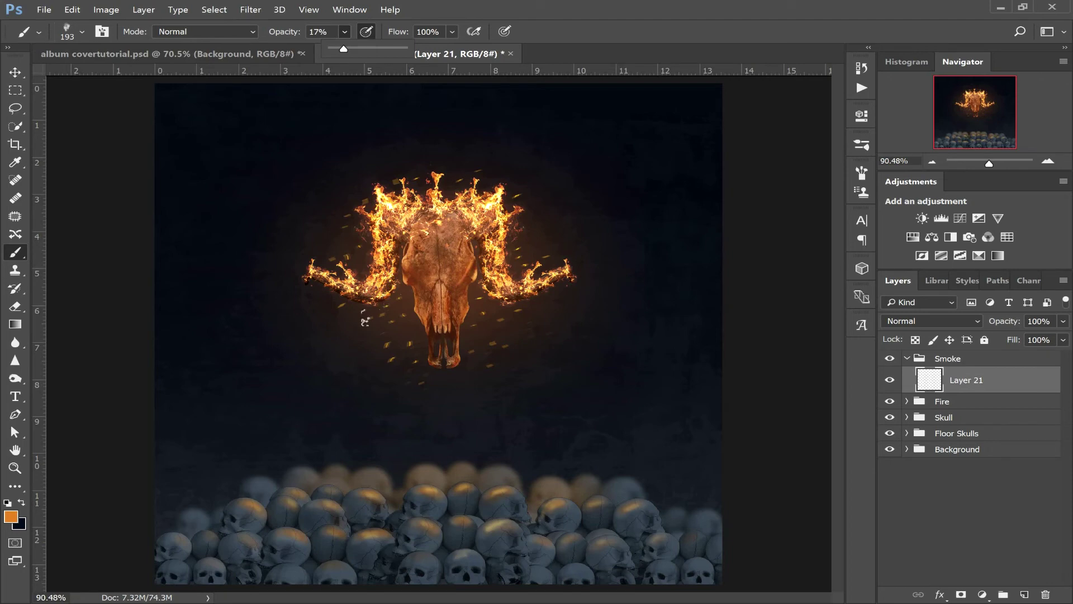
left_click(365, 318)
left_click(345, 32)
left_click_drag(342, 65, 339, 71)
left_click(418, 370)
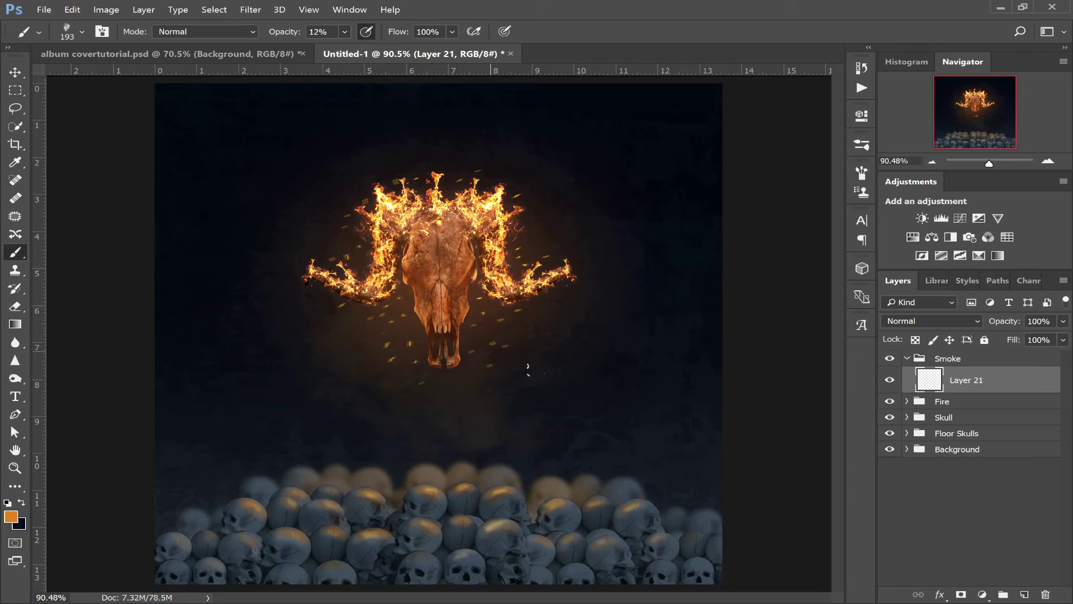
mouse_move(532, 414)
left_mouse_down()
mouse_move(332, 363)
mouse_move(265, 449)
mouse_move(330, 450)
mouse_move(395, 469)
left_mouse_up()
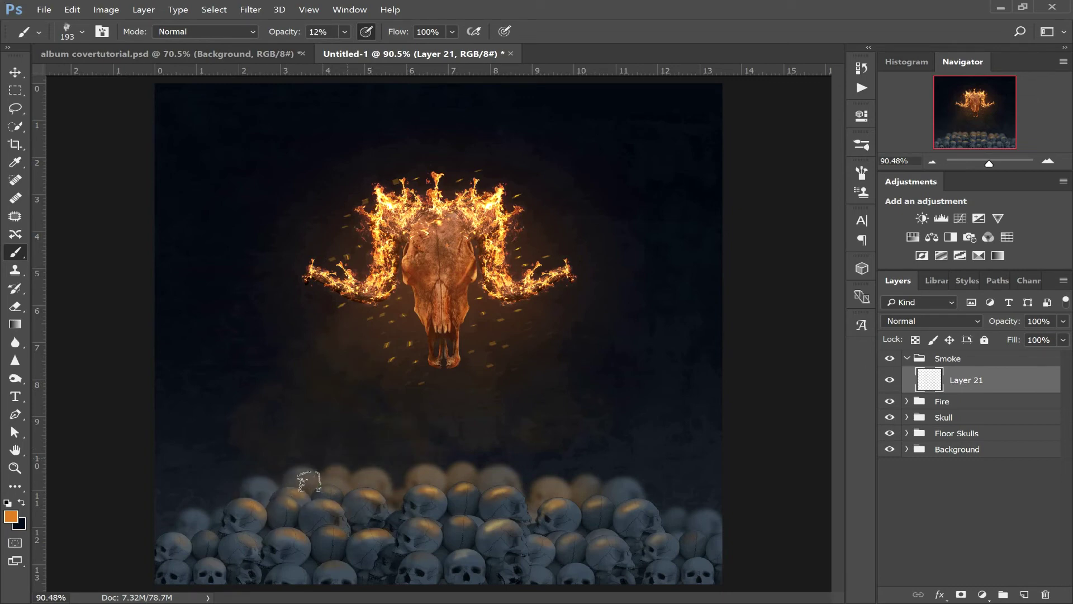
mouse_move(305, 492)
left_mouse_down()
mouse_move(443, 462)
mouse_move(575, 482)
mouse_move(508, 396)
mouse_move(571, 387)
left_mouse_up()
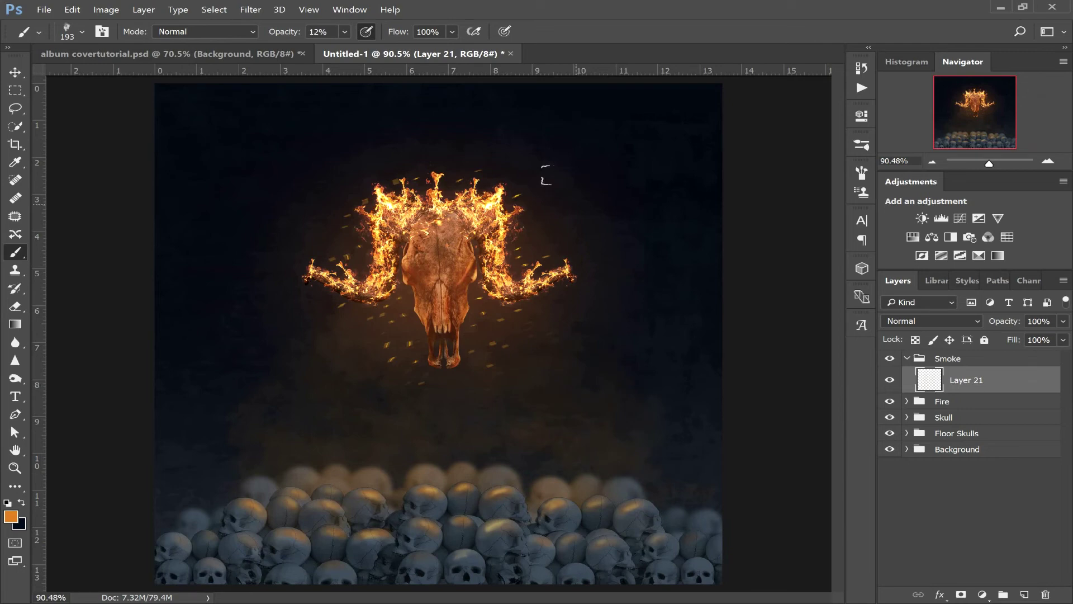
- Paint more orange smoke around the burning horned skull and down both outer edges of the floor skulls
mouse_move(528, 164)
left_mouse_down()
mouse_move(264, 320)
mouse_move(286, 241)
mouse_move(256, 363)
mouse_move(293, 238)
mouse_move(267, 319)
mouse_move(271, 344)
mouse_move(327, 135)
mouse_move(513, 162)
mouse_move(587, 133)
mouse_move(622, 145)
mouse_move(599, 168)
mouse_move(621, 168)
mouse_move(636, 193)
mouse_move(612, 170)
mouse_move(630, 189)
mouse_move(638, 231)
mouse_move(604, 260)
left_mouse_up()
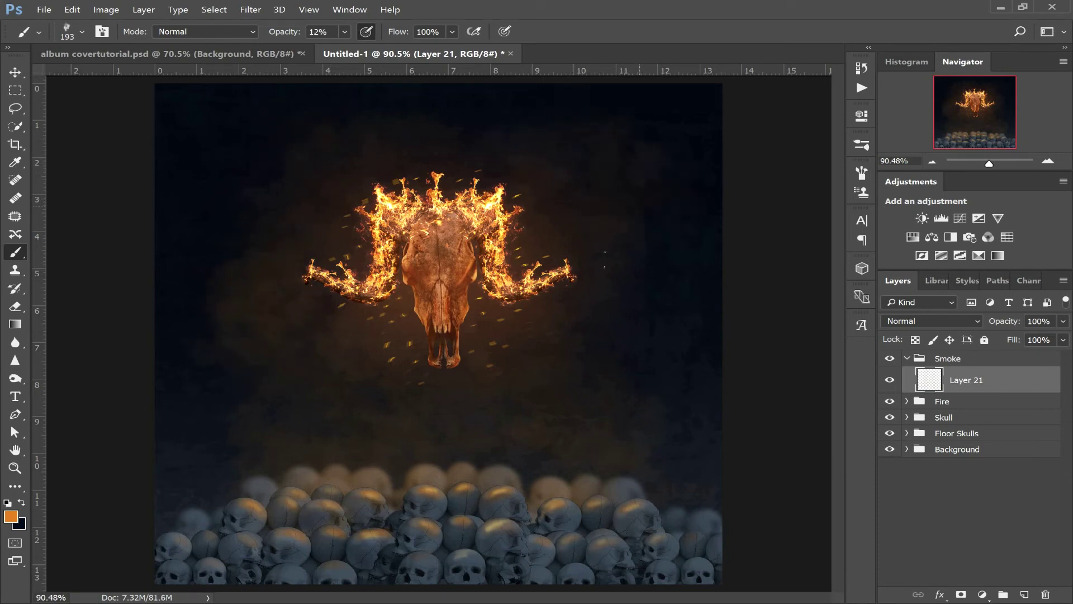
mouse_move(616, 369)
left_mouse_down()
mouse_move(639, 442)
mouse_move(588, 462)
mouse_move(690, 510)
left_mouse_up()
left_click_drag(258, 456, 203, 507)
- Add a new layer in the Smoke group, set it to Screen blending, and paint brighter smoke around the burning horns
left_click(1024, 594)
left_click(932, 320)
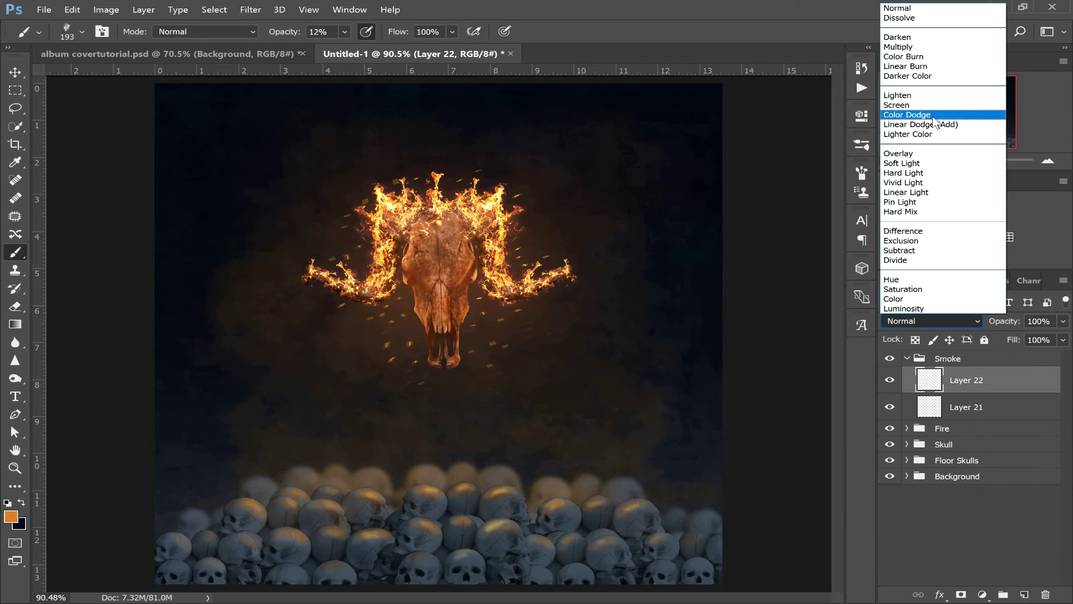
left_click(921, 105)
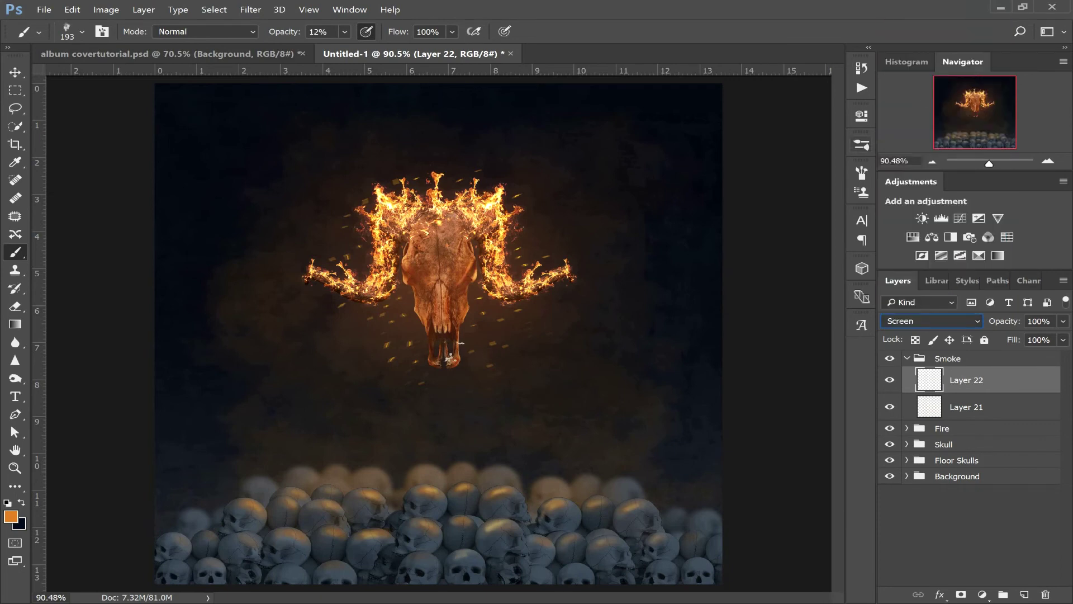
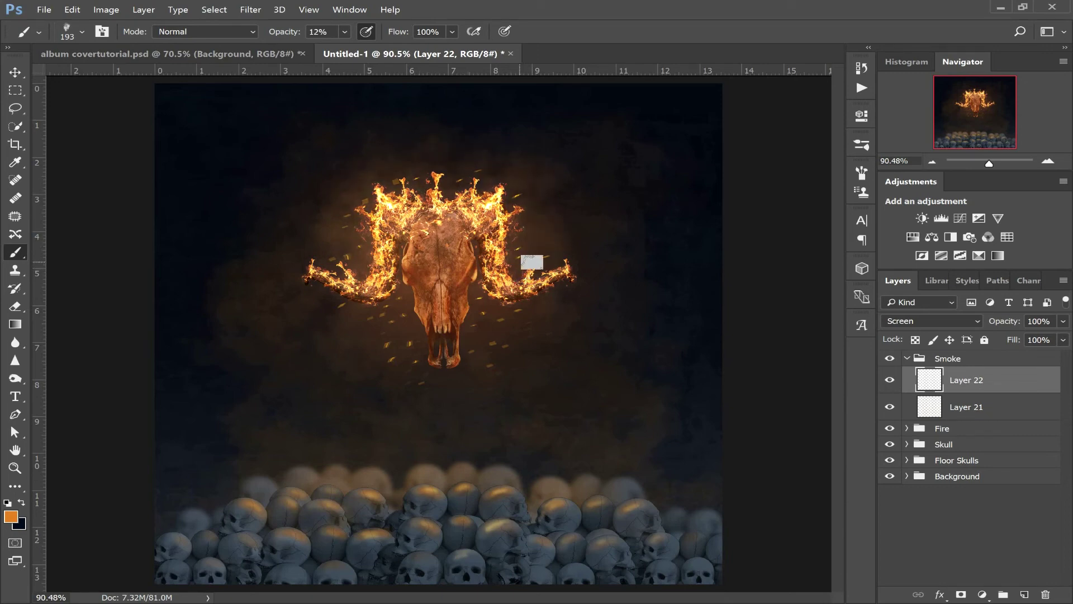
left_click_drag(532, 262, 508, 303)
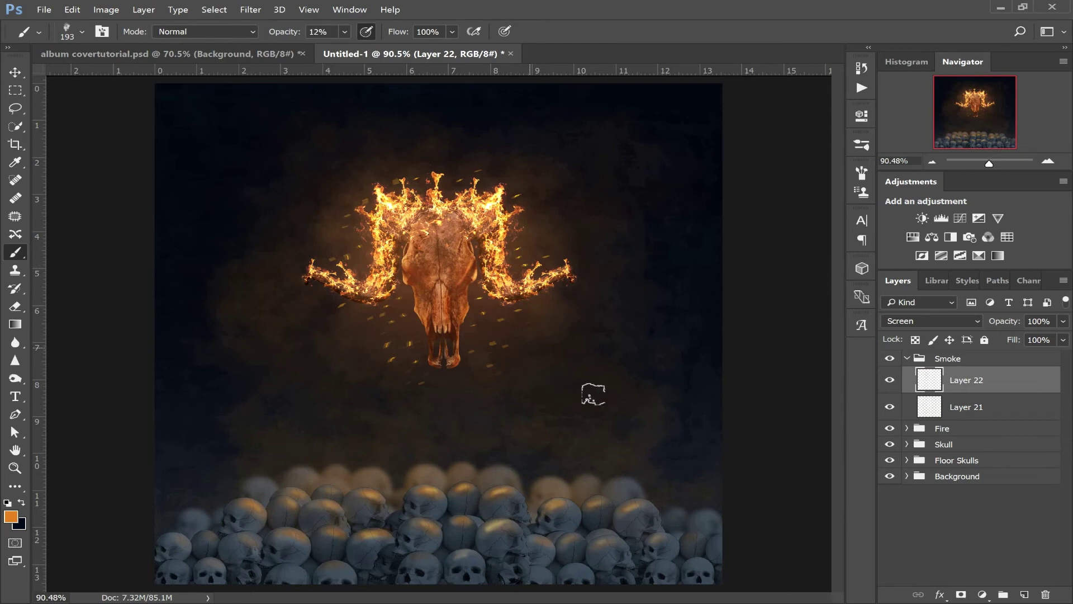
- Reduce the smoke brush to 125 px and paint orange haze over the upper rows of floor skulls
key("bracketleft")
key("bracketleft")
key("bracketleft")
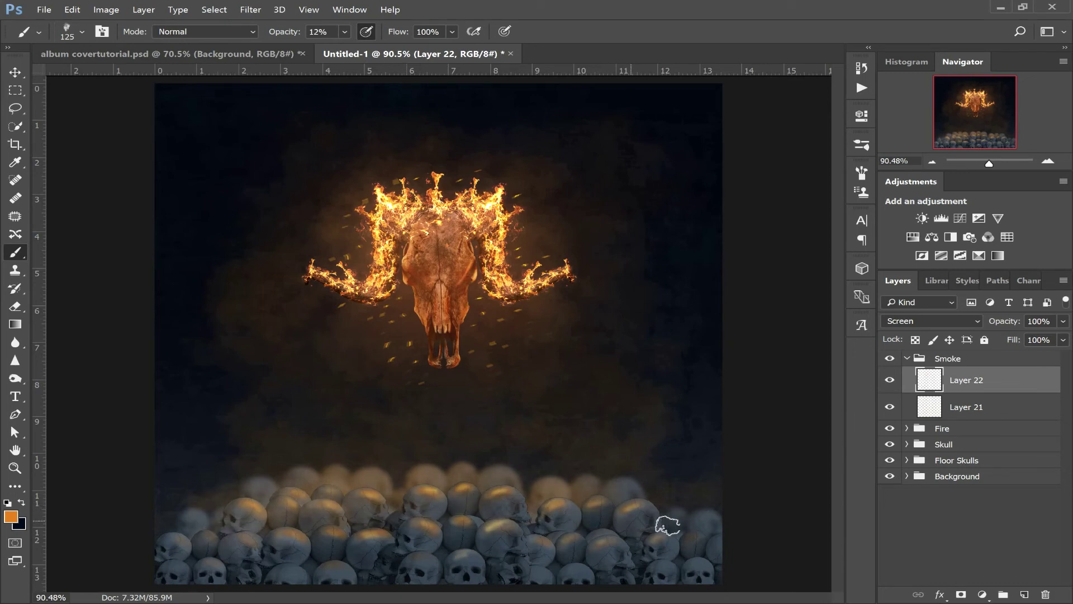
left_click(670, 507)
- Enlarge the smoke brush to 900 px and add broad faint smoke in the dark area beside the burning skull
key("bracketright")
key("bracketright")
key("bracketright")
key("bracketright")
key("bracketright")
key("bracketright")
key("bracketright")
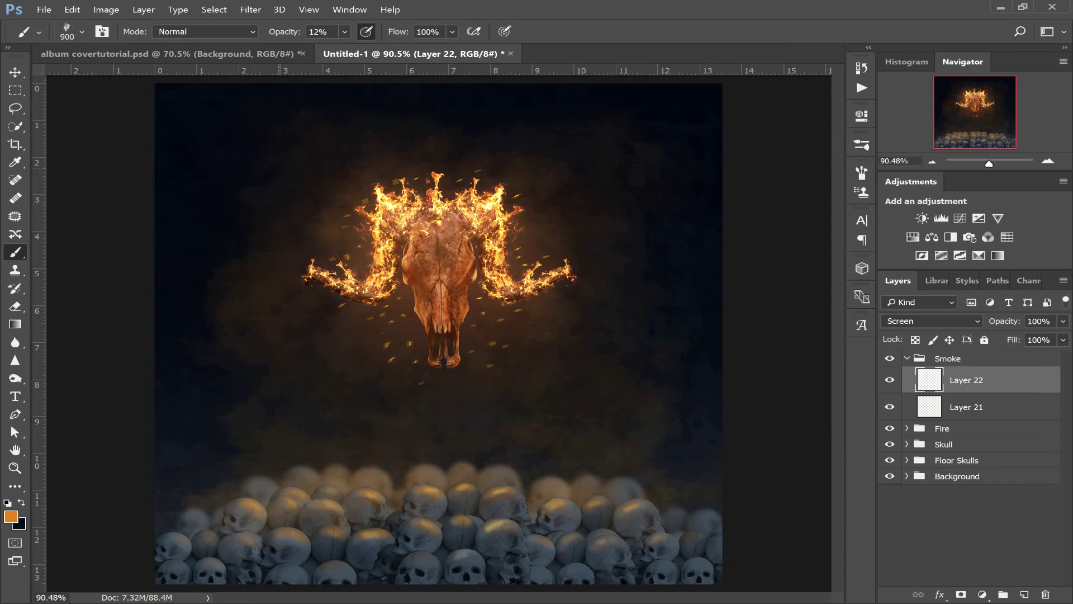
left_click(252, 185)
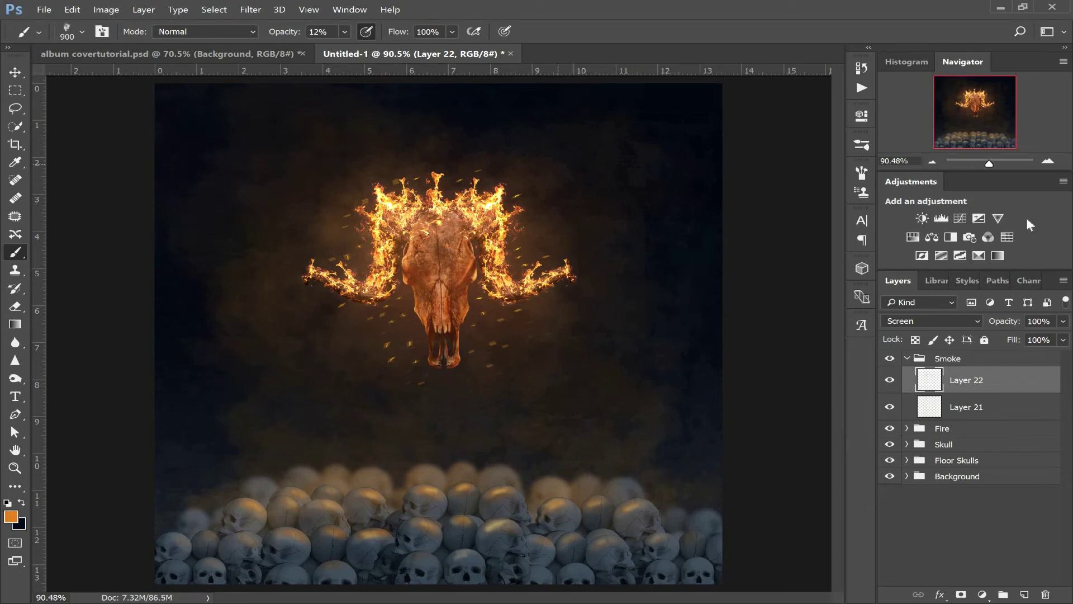
- Collapse the Smoke group and add a new layer above it
mouse_move(989, 163)
left_mouse_down()
mouse_move(969, 163)
mouse_move(985, 166)
left_mouse_up()
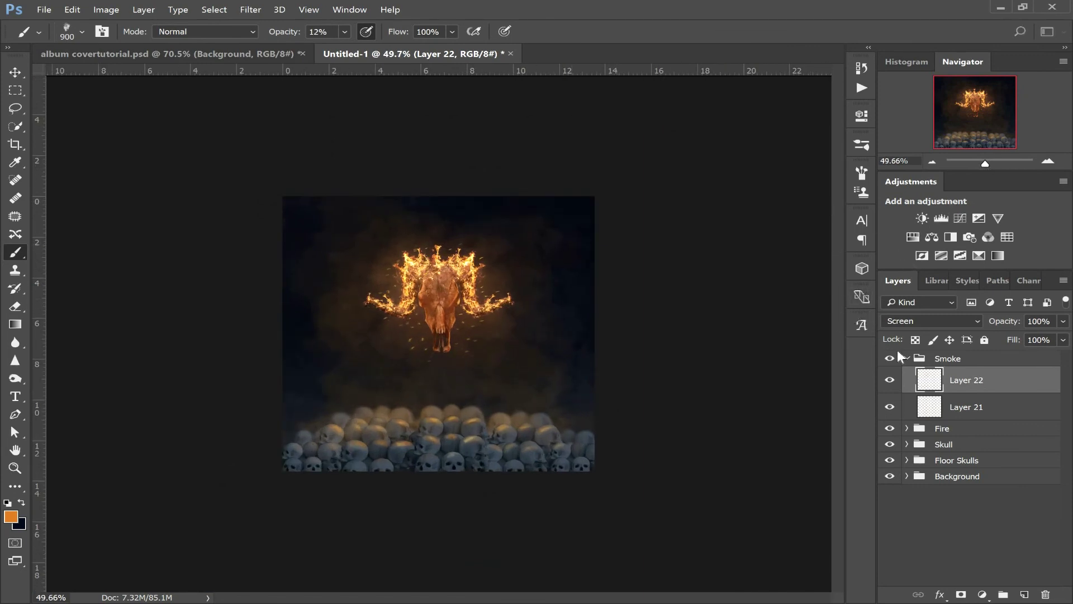
left_click(915, 359)
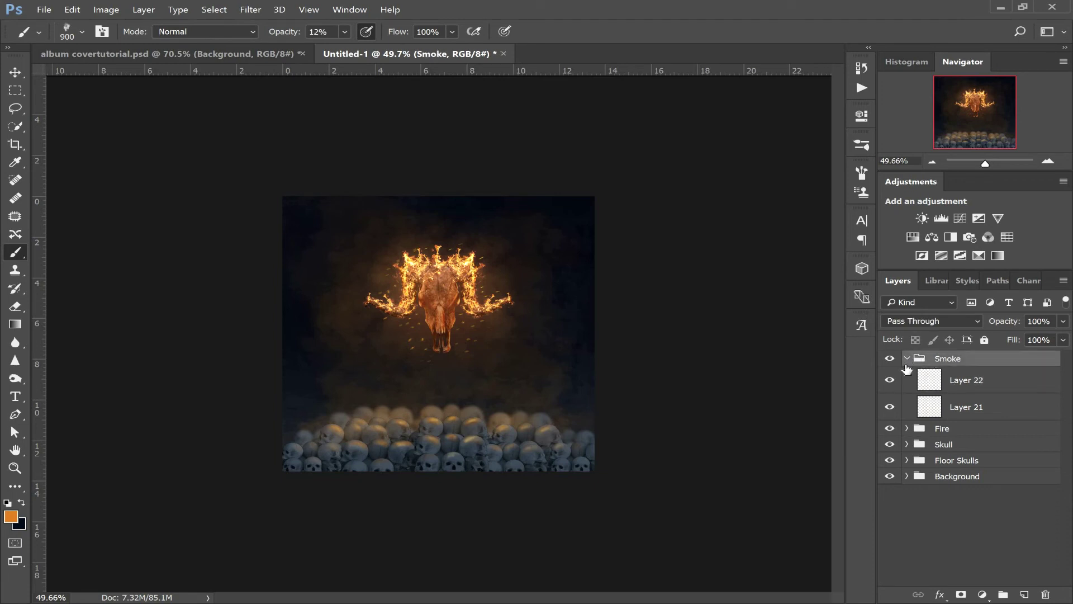
left_click(906, 359)
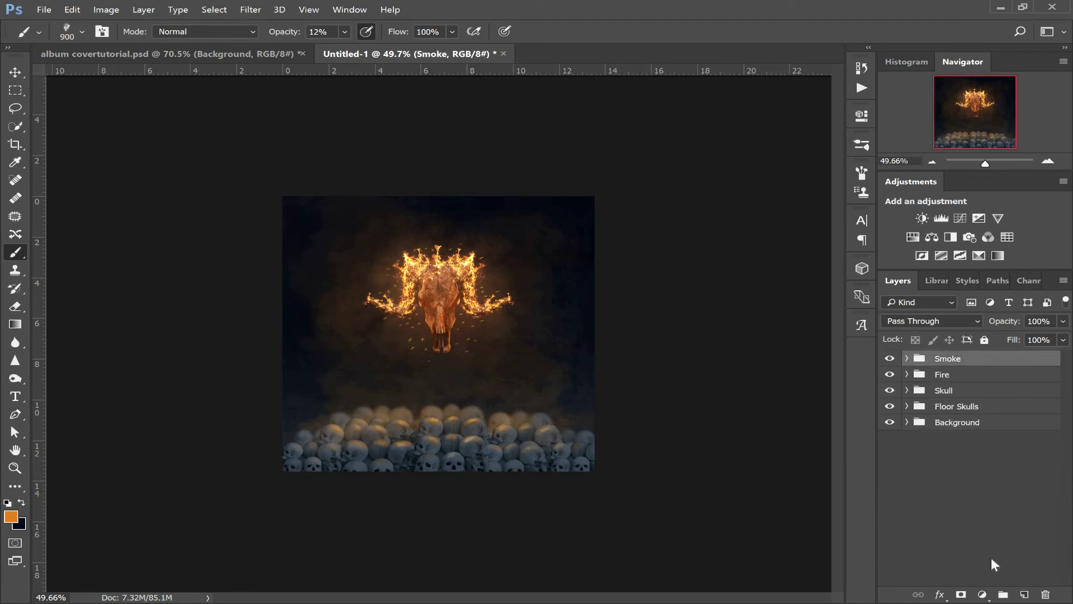
left_click(1026, 595)
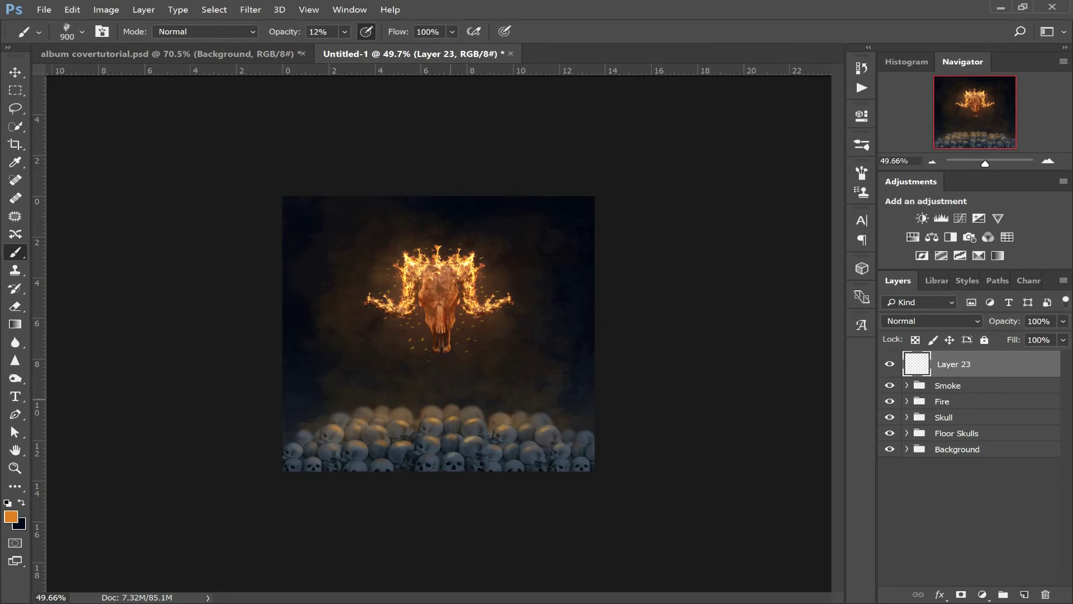
- Set the foreground colour to 000000 and draw a linear black-to-transparent gradient from below the canvas up to the burning skull
key("g")
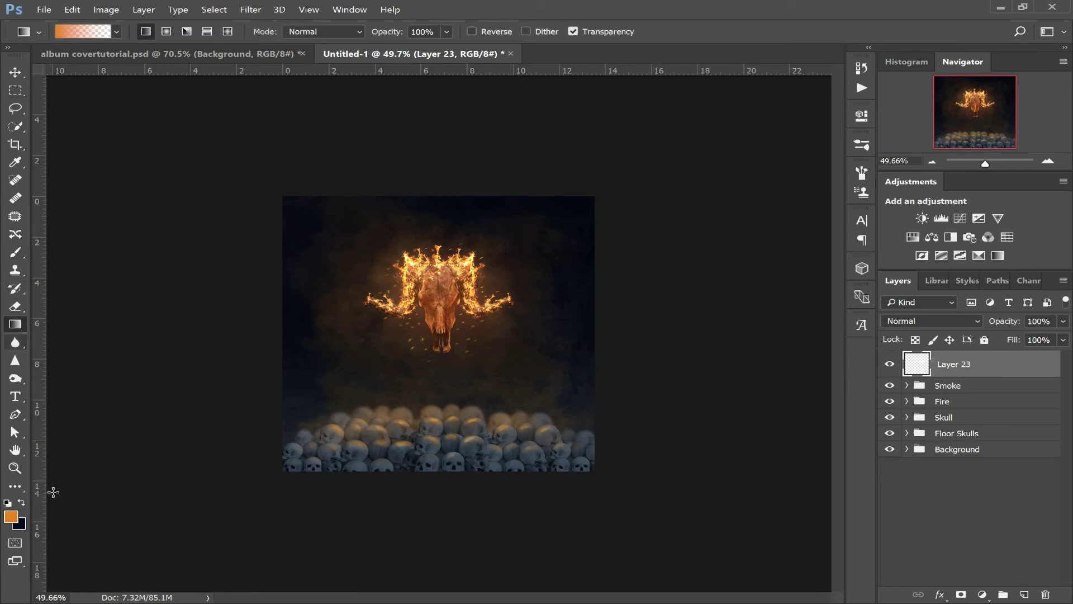
left_click(22, 502)
left_click(16, 515)
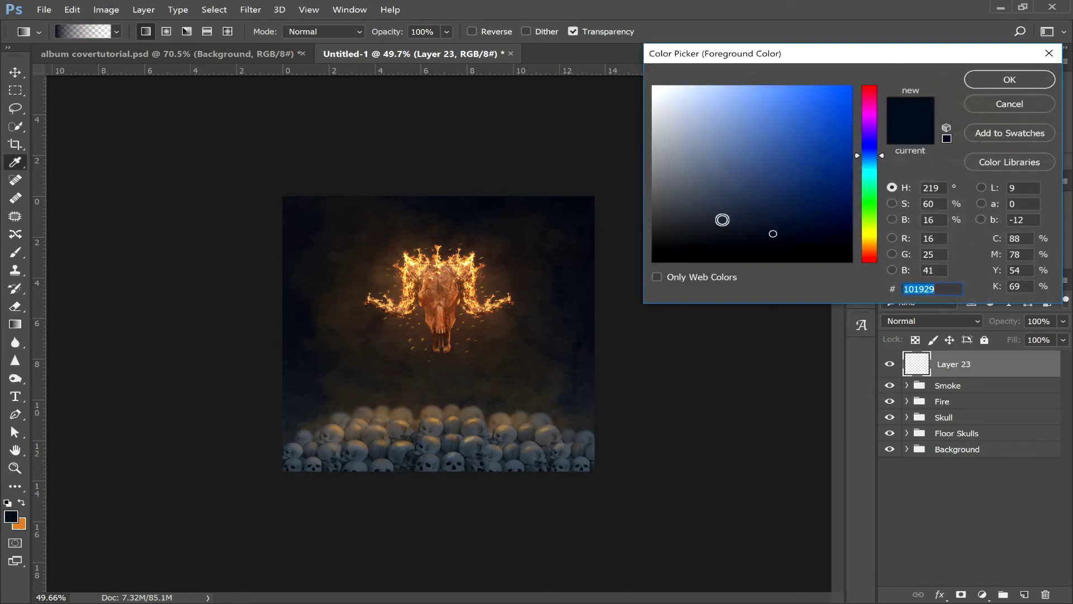
type("000000")
left_click(995, 82)
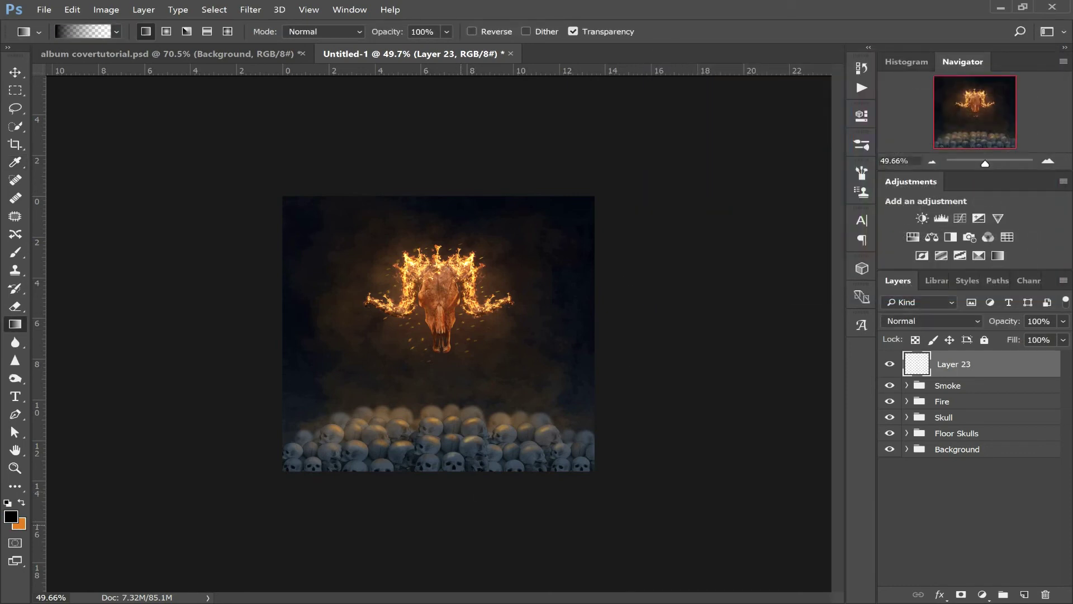
left_click_drag(448, 542, 441, 278)
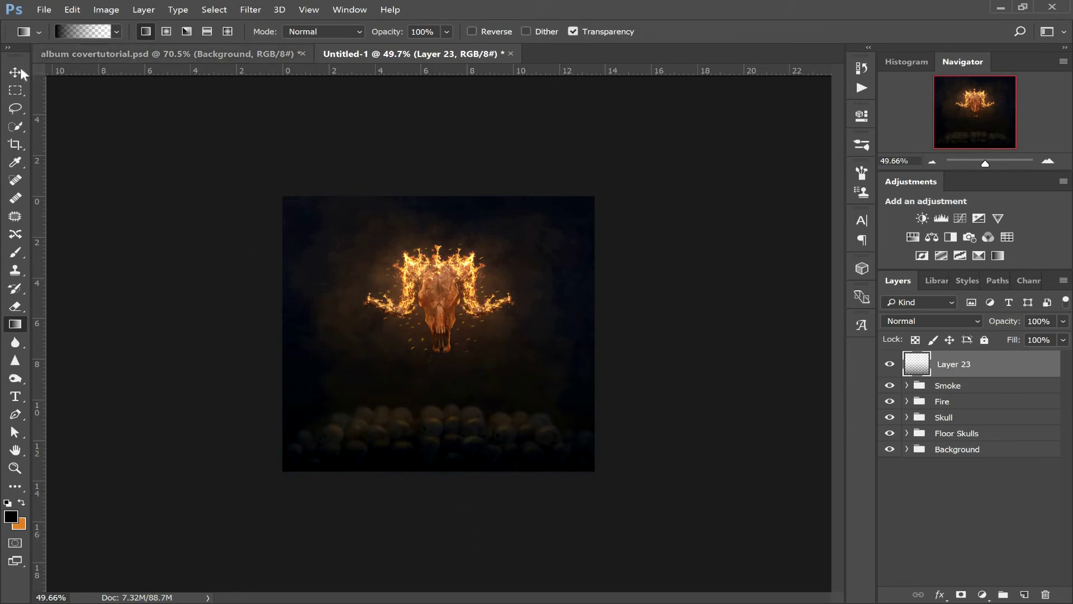
- Move the gradient layer straight down so its dark fade covers only the floor skulls
key("v")
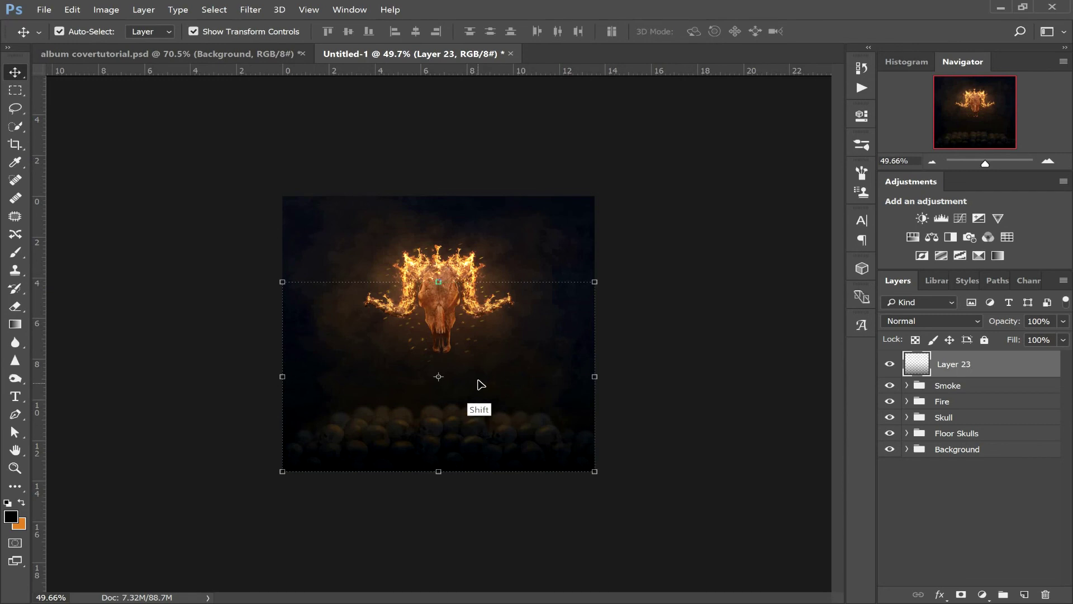
left_click_drag(479, 381, 486, 449)
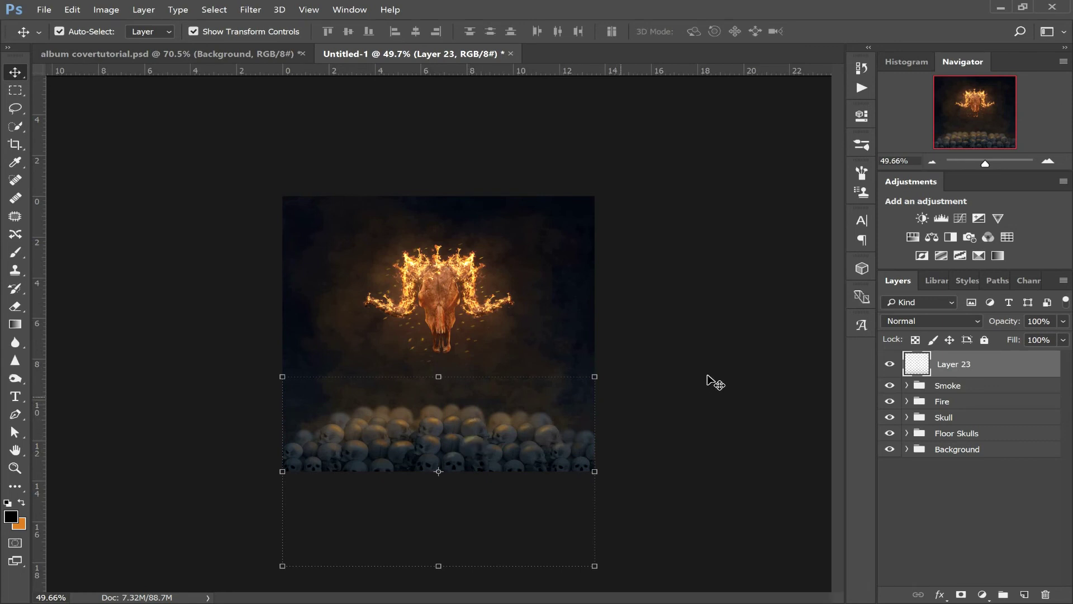
left_click(955, 513)
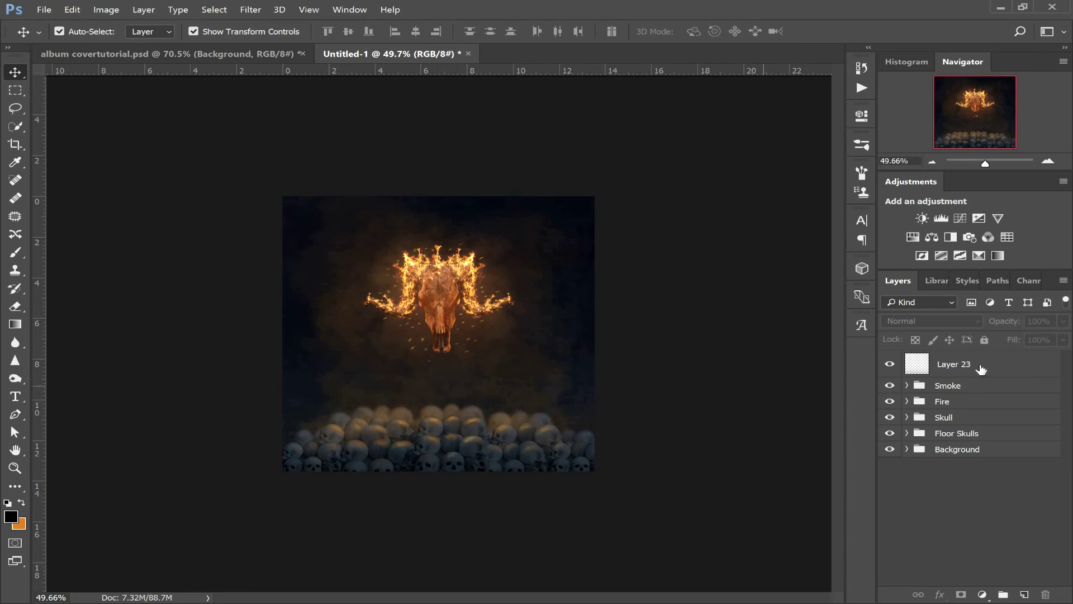
left_click(1014, 372)
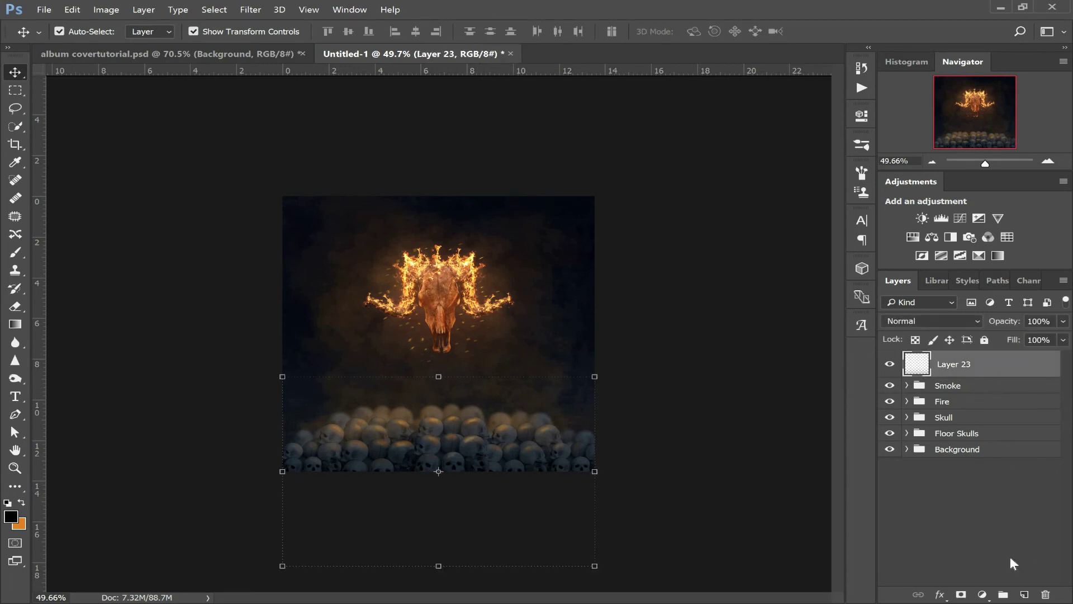
- Add a new top layer and set up an orange soft round brush at 300 px with 0% hardness
left_click(1025, 594)
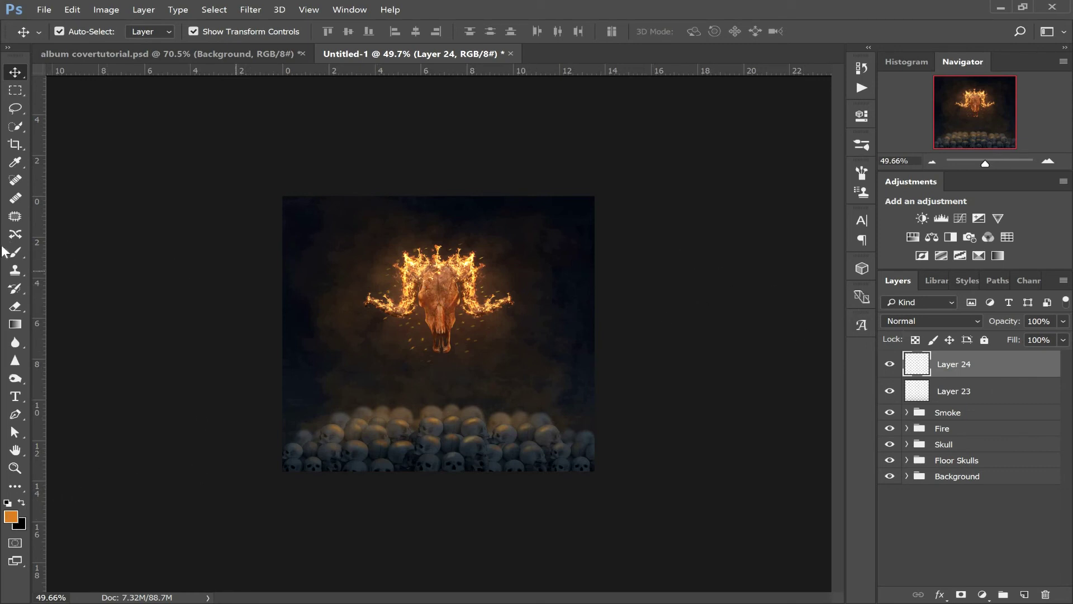
key("b")
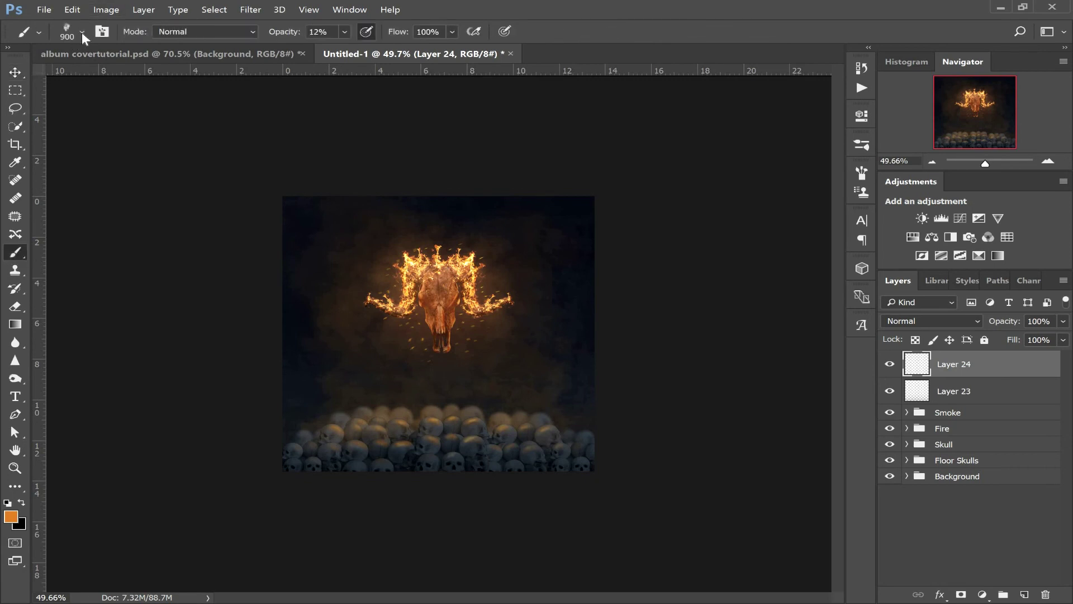
right_click(102, 167)
left_click_drag(316, 320, 317, 166)
left_click(38, 170)
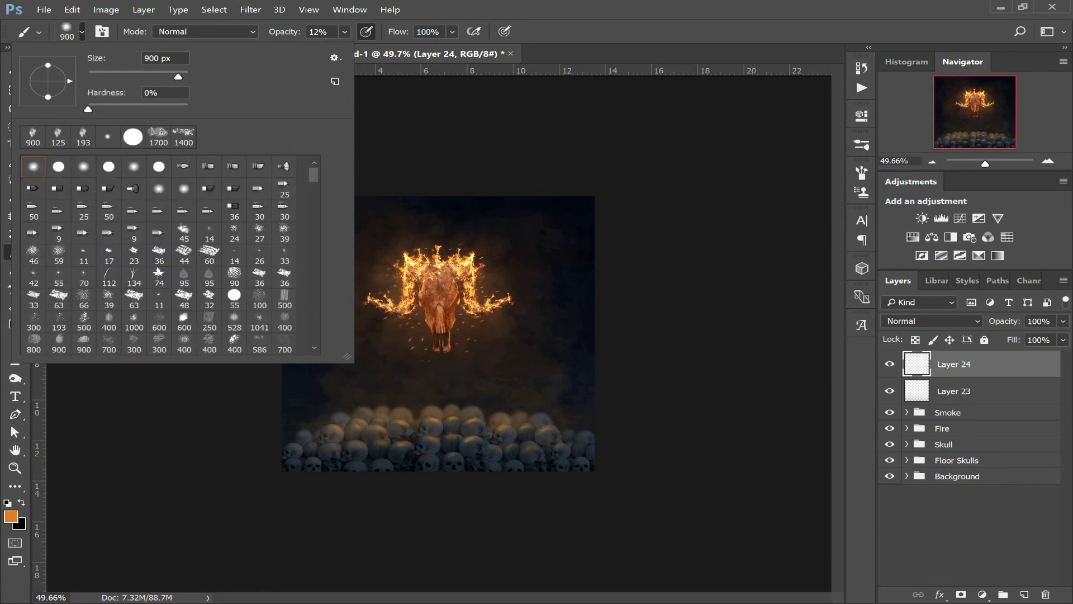
left_click(1003, 365)
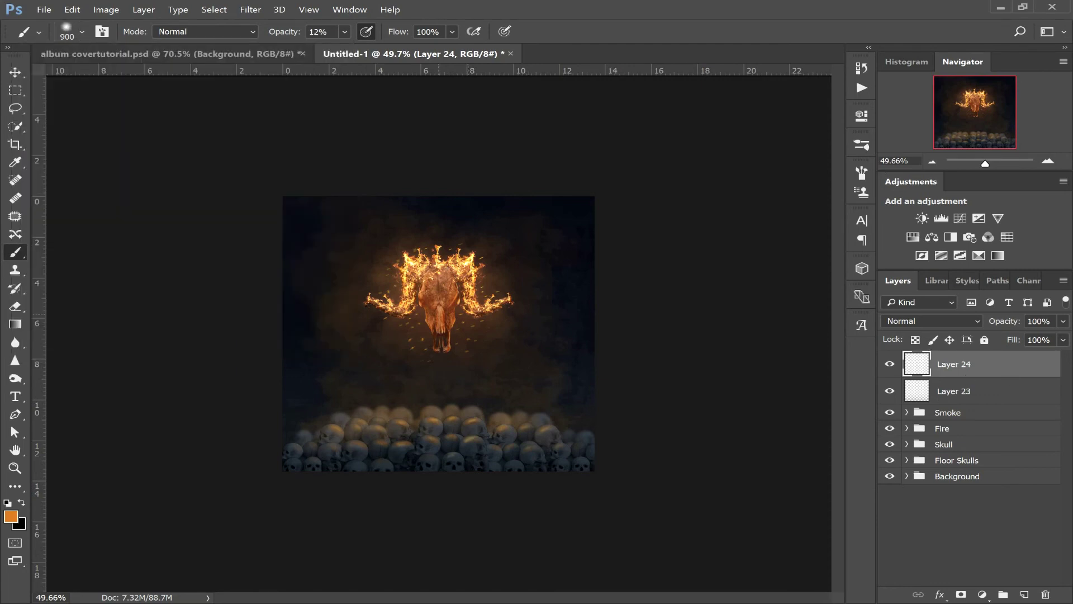
key("bracketleft")
key("bracketleft")
- Set the new layer to Linear Dodge (Add) and turn off Blend Clipped Layers as Group and Transparency Shapes Layer
left_click(930, 321)
left_click(928, 127)
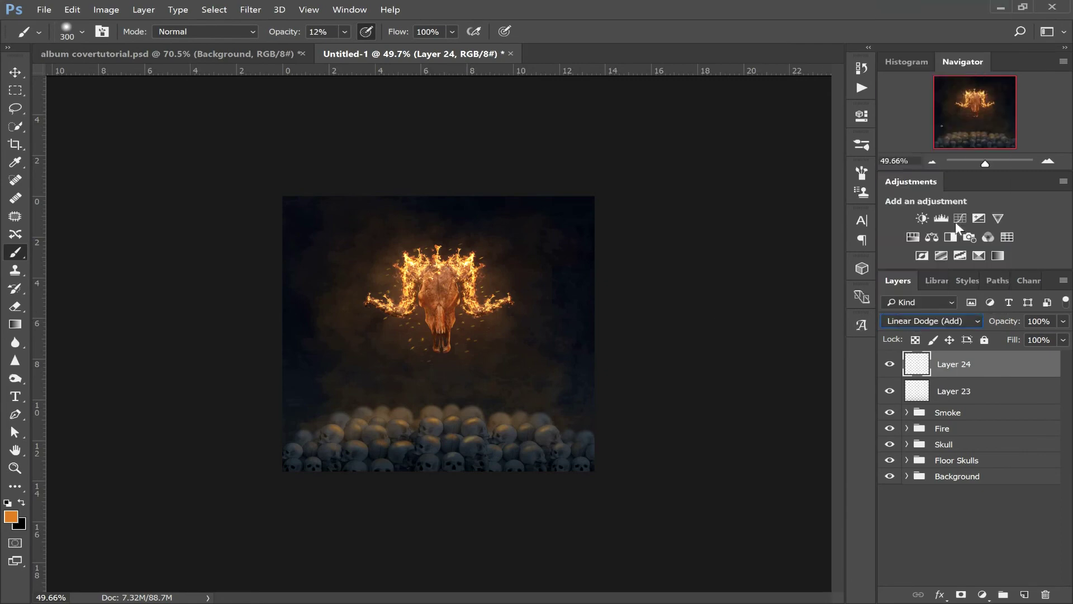
double_click(957, 371)
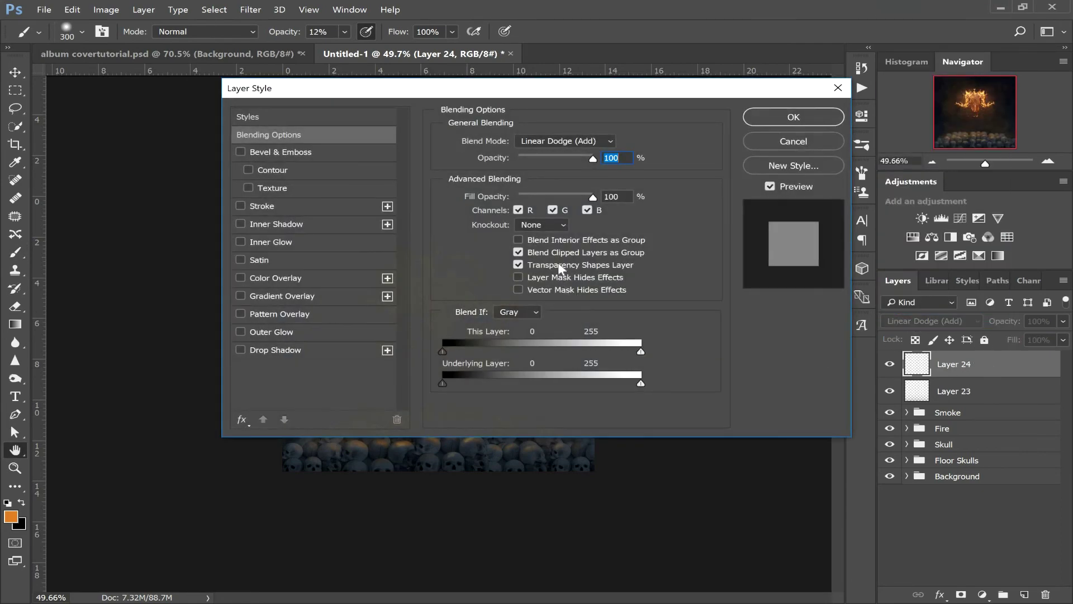
left_click(519, 253)
left_click(533, 262)
left_click(787, 116)
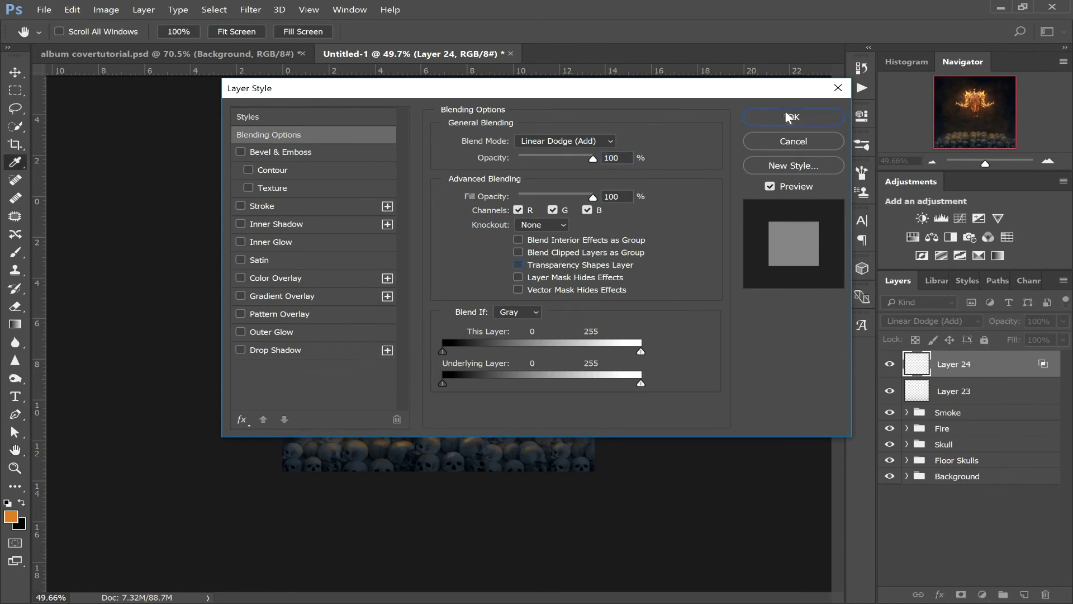
- Reduce the soft brush to 80 px and paint an orange glow over the flaming horns and the skull's forehead
left_click_drag(986, 163, 997, 163)
left_click_drag(991, 119, 998, 107)
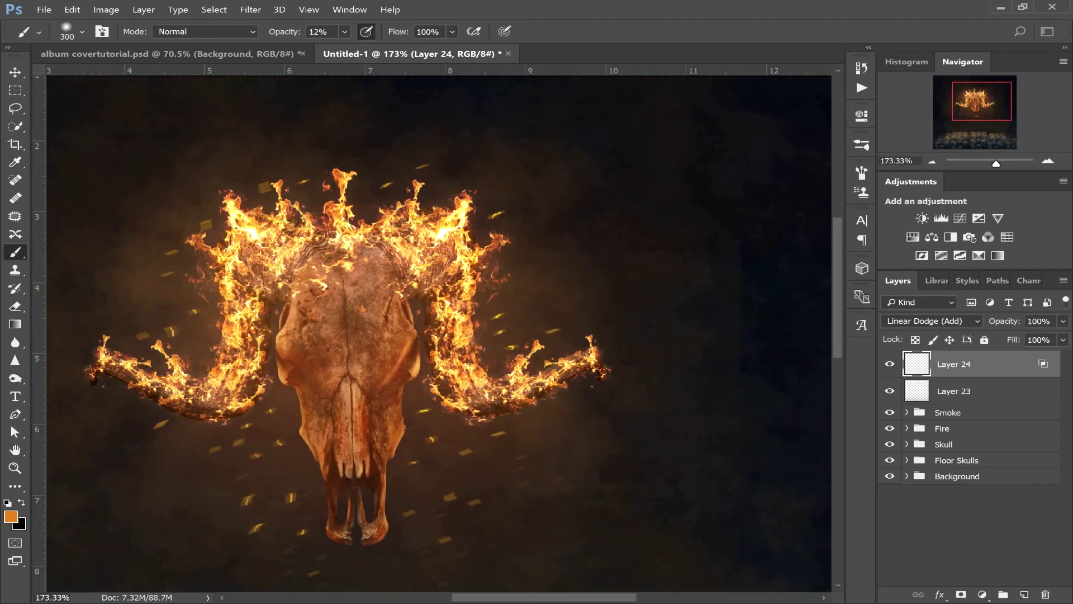
key("bracketleft")
key("bracketleft")
key("bracketleft")
key("bracketleft")
key("bracketleft")
mouse_move(443, 304)
left_mouse_down()
mouse_move(461, 378)
mouse_move(508, 396)
mouse_move(523, 380)
left_mouse_up()
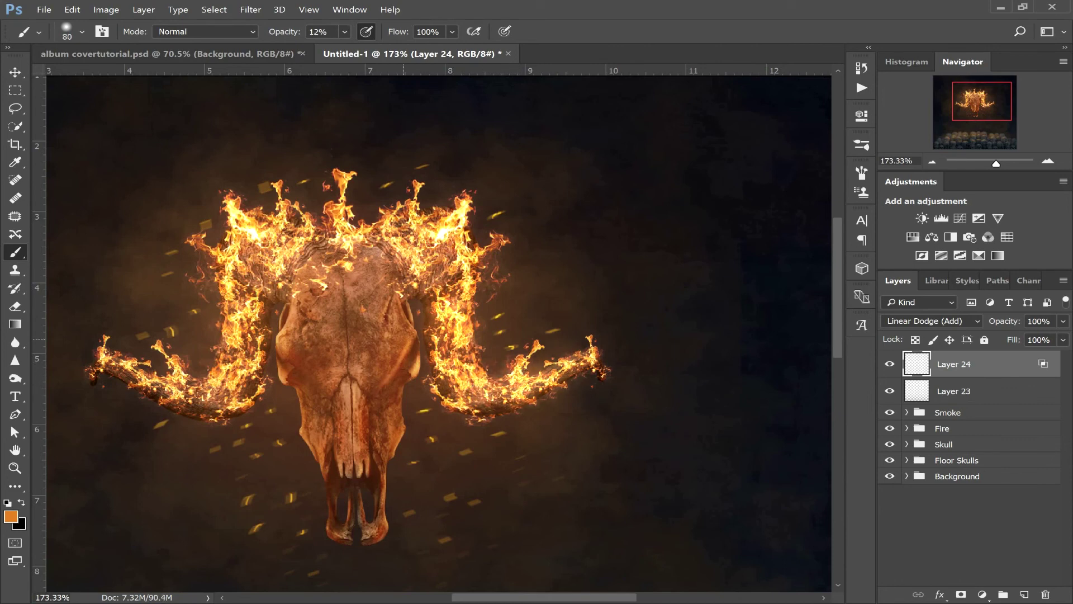
left_click_drag(335, 270, 347, 275)
- Reduce the soft brush to 45 px and paint the orange glow along the lower curve of the left flaming horn
key("bracketleft")
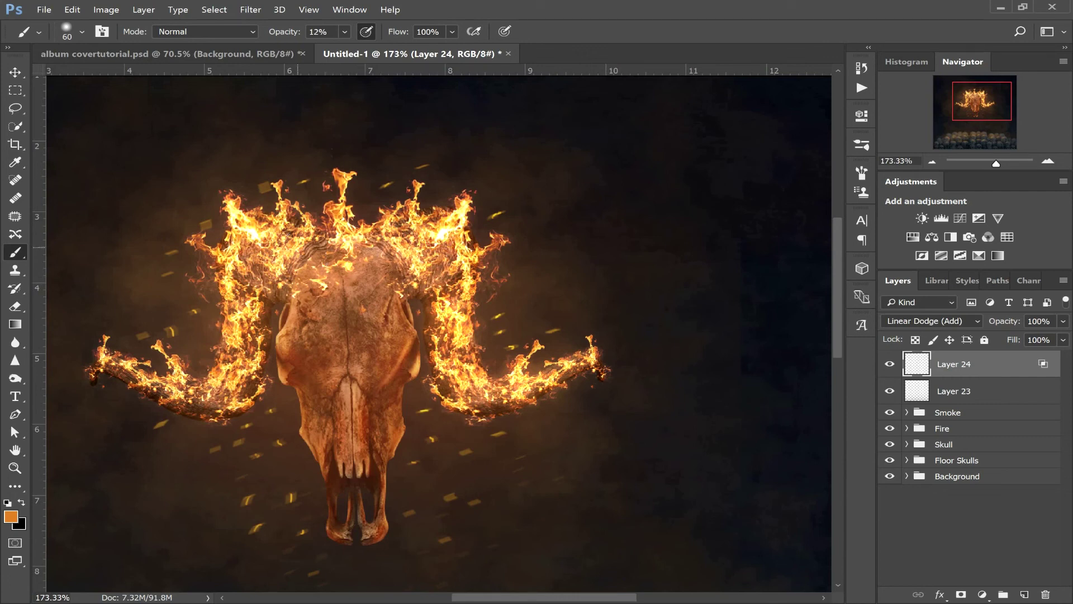
key("bracketleft")
key("bracketleft")
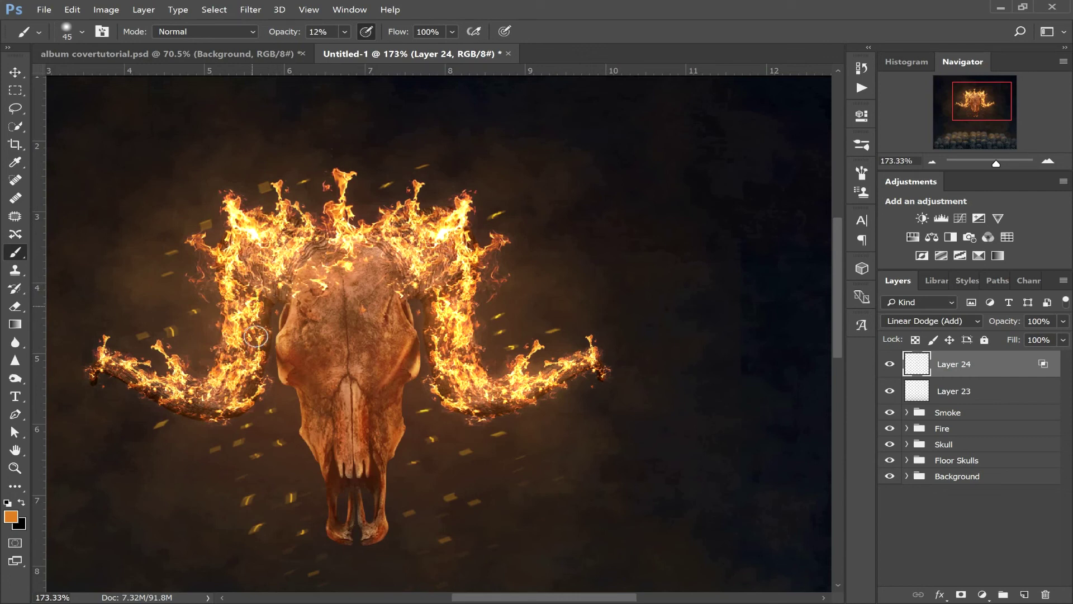
mouse_move(215, 410)
left_mouse_down()
mouse_move(214, 399)
mouse_move(158, 392)
left_mouse_up()
- Paint the orange glow down both side edges of the skull with a 35 px brush
key("bracketleft")
key("bracketleft")
key("bracketleft")
key("bracketleft")
key("bracketright")
key("bracketright")
key("bracketright")
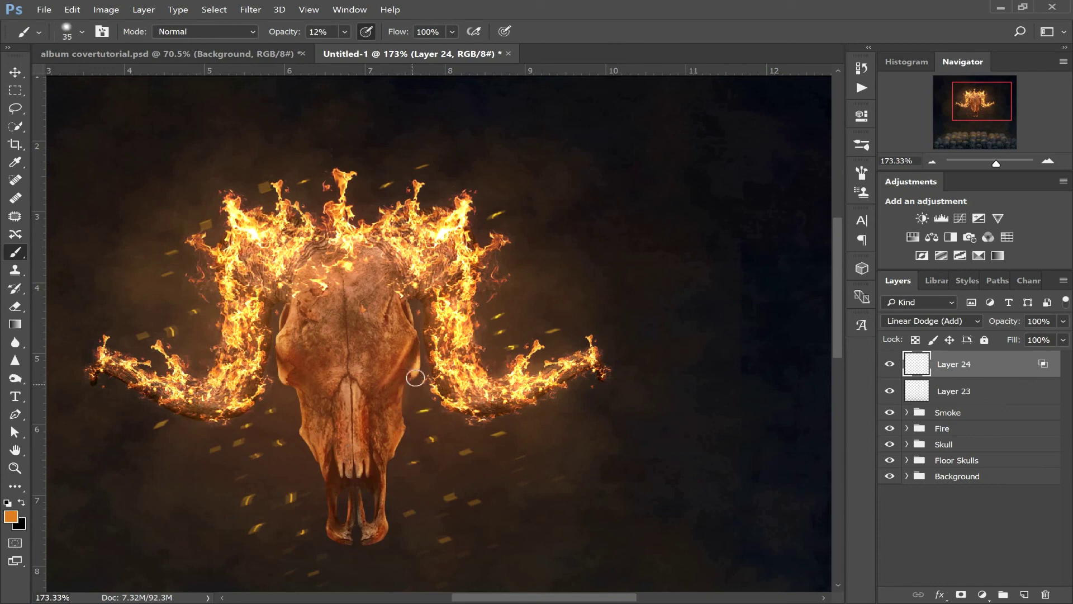
left_click_drag(421, 360, 391, 484)
left_click_drag(427, 314, 427, 353)
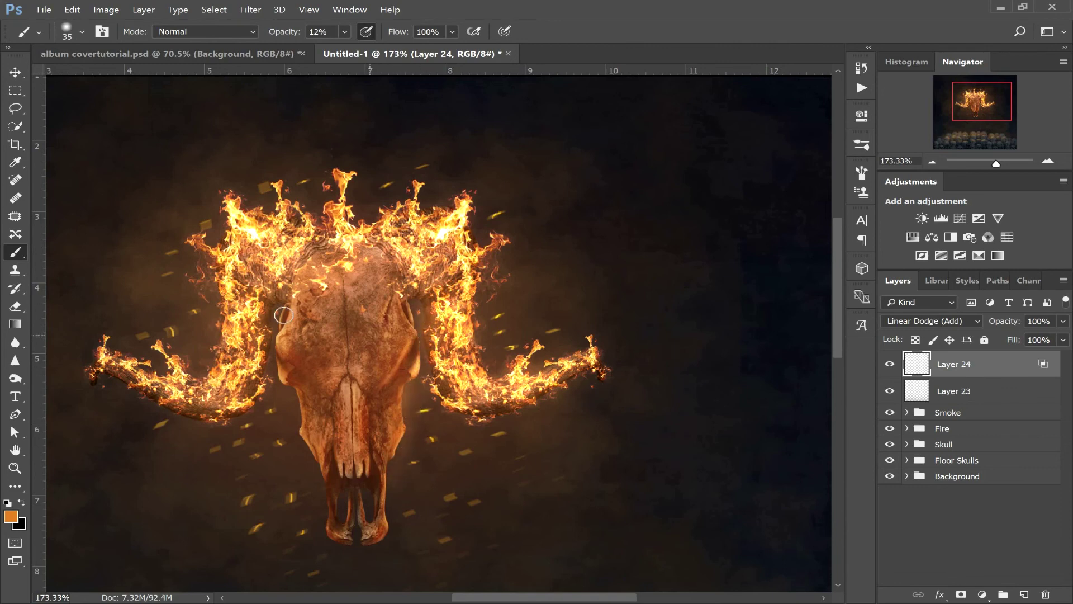
left_click_drag(273, 356, 273, 310)
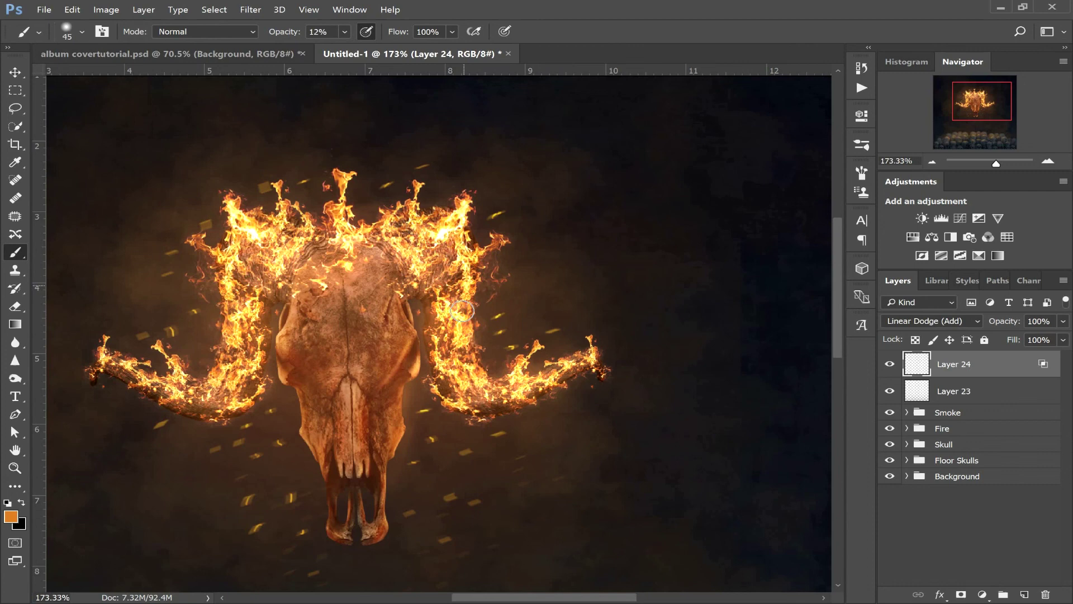
key("bracketright")
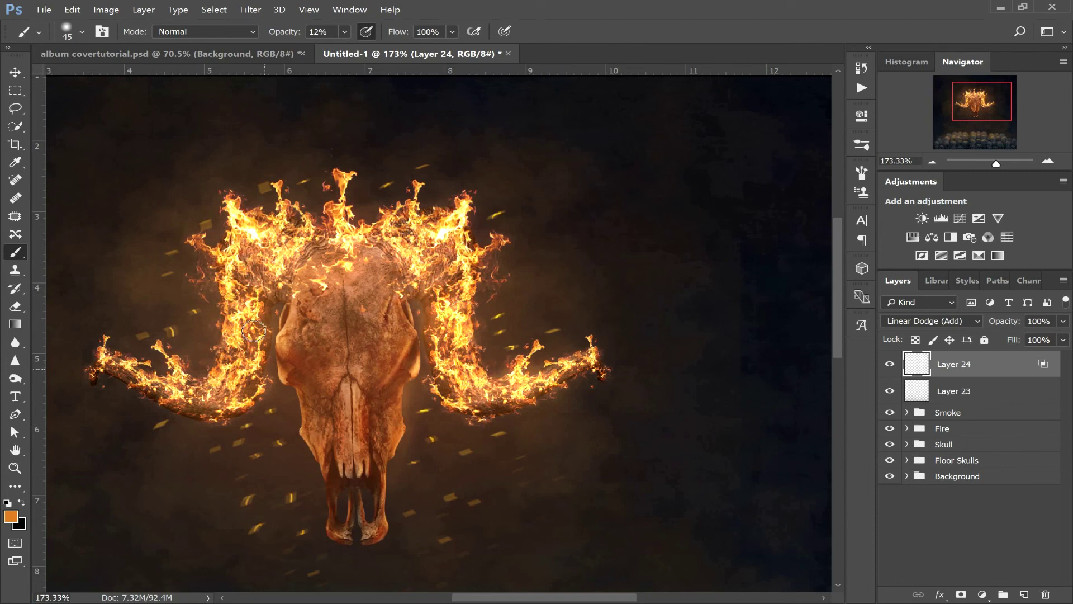
- Expand the Skull group and select its artem-maltsev horned skull photo layer, toggling its visibility to check it
left_click_drag(988, 165, 980, 164)
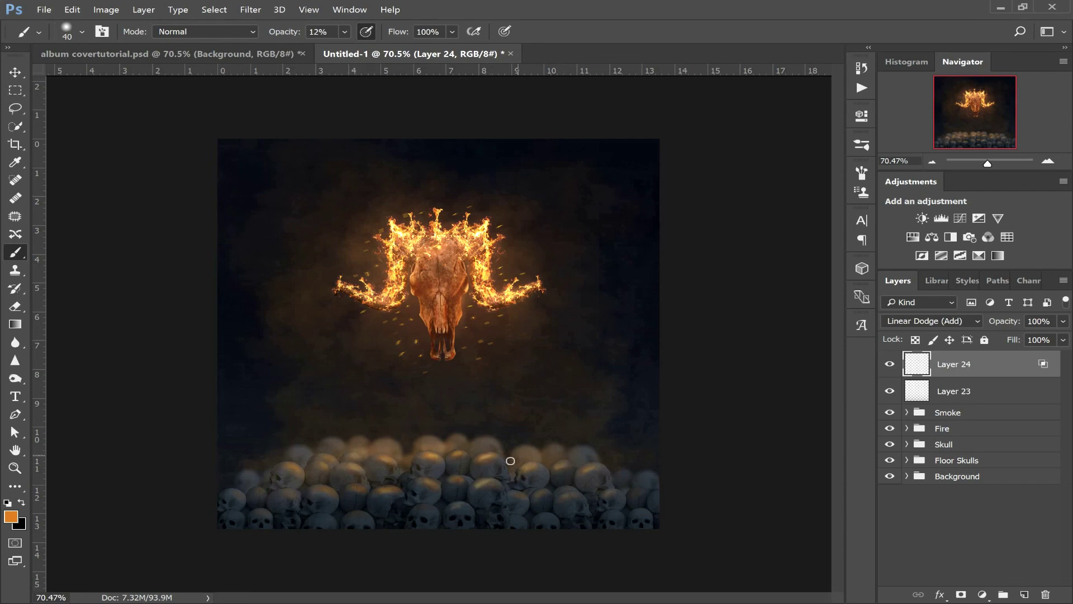
key("bracketright")
key("bracketright")
left_click(906, 444)
left_click_drag(1069, 408, 1063, 545)
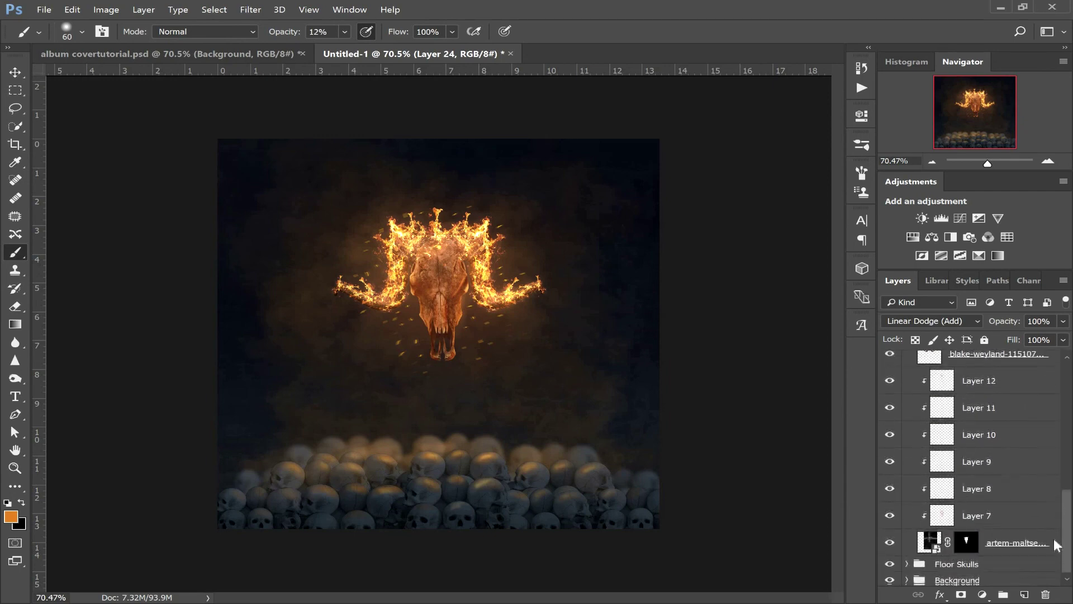
left_click(932, 541)
left_click(889, 540)
left_click(890, 541)
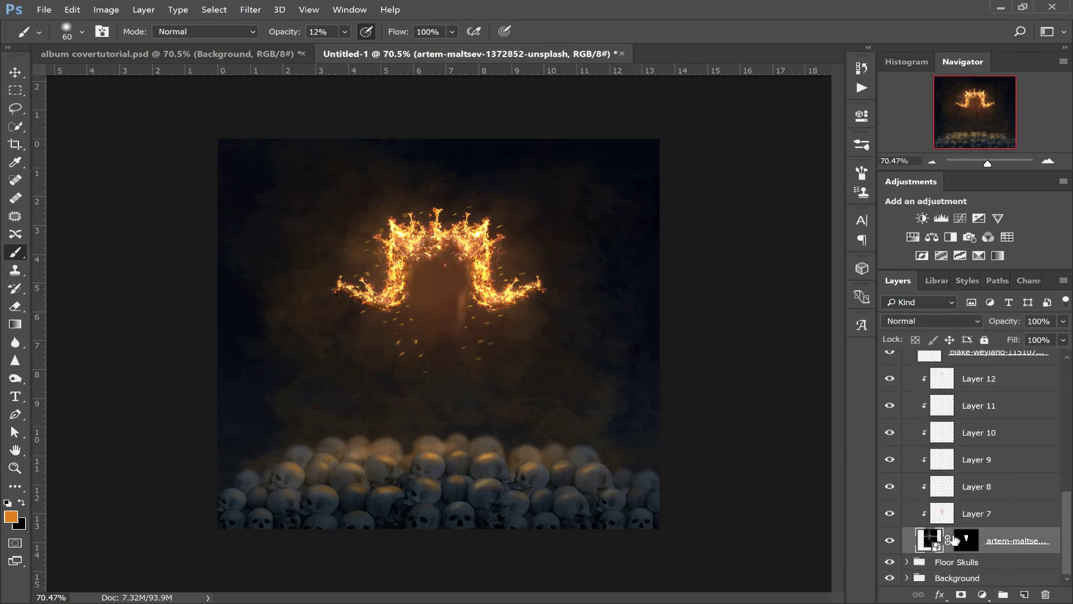
left_click(954, 539)
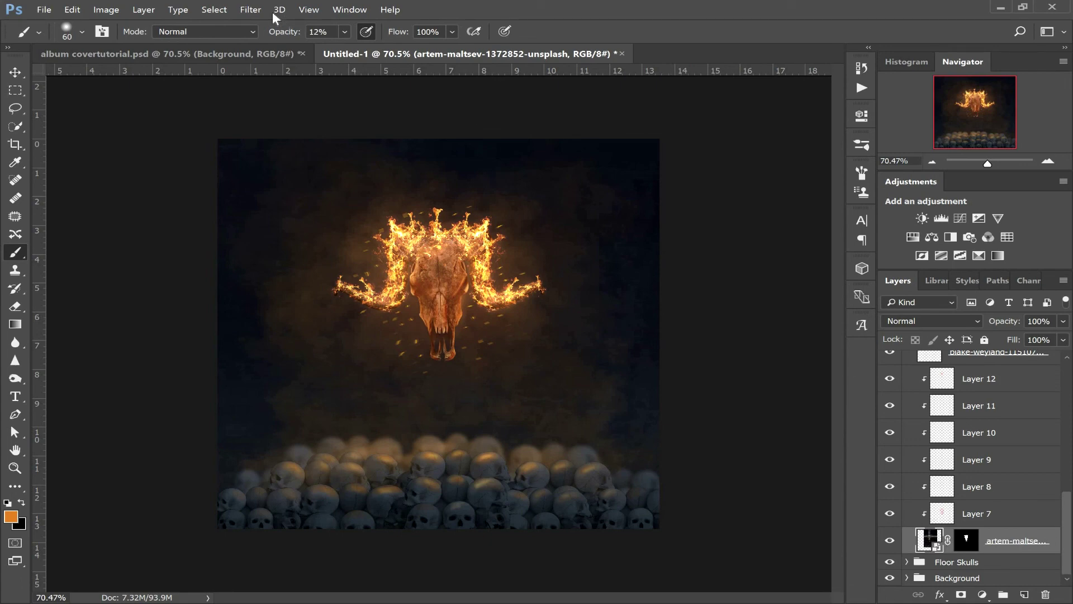
- Start a Camera Raw Filter on the skull photo with Clarity at +73 and Contrast at +33
left_click(250, 10)
left_click(311, 88)
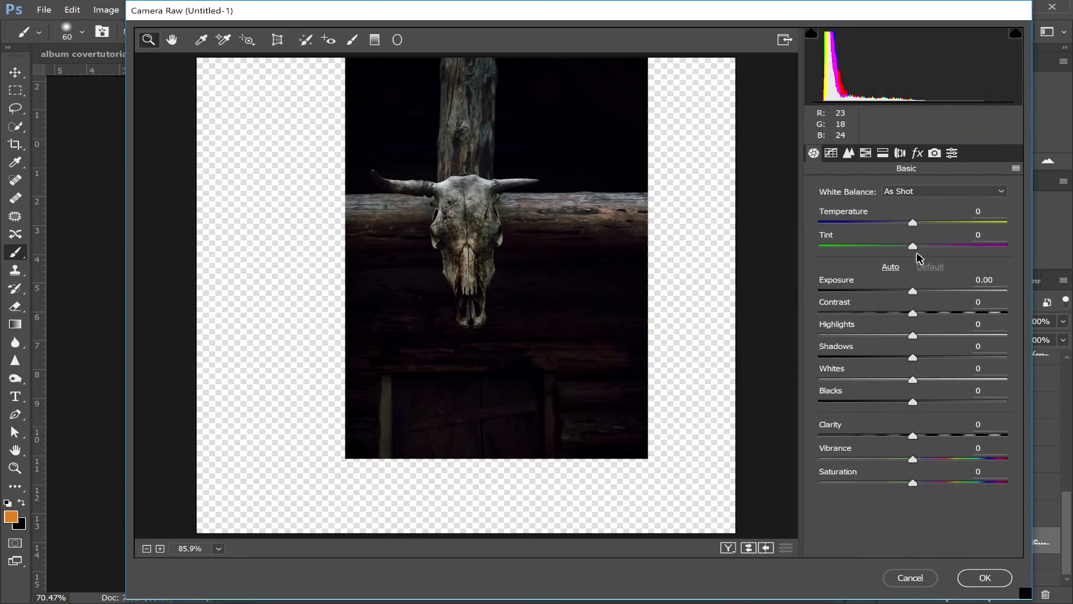
left_click_drag(913, 436, 980, 435)
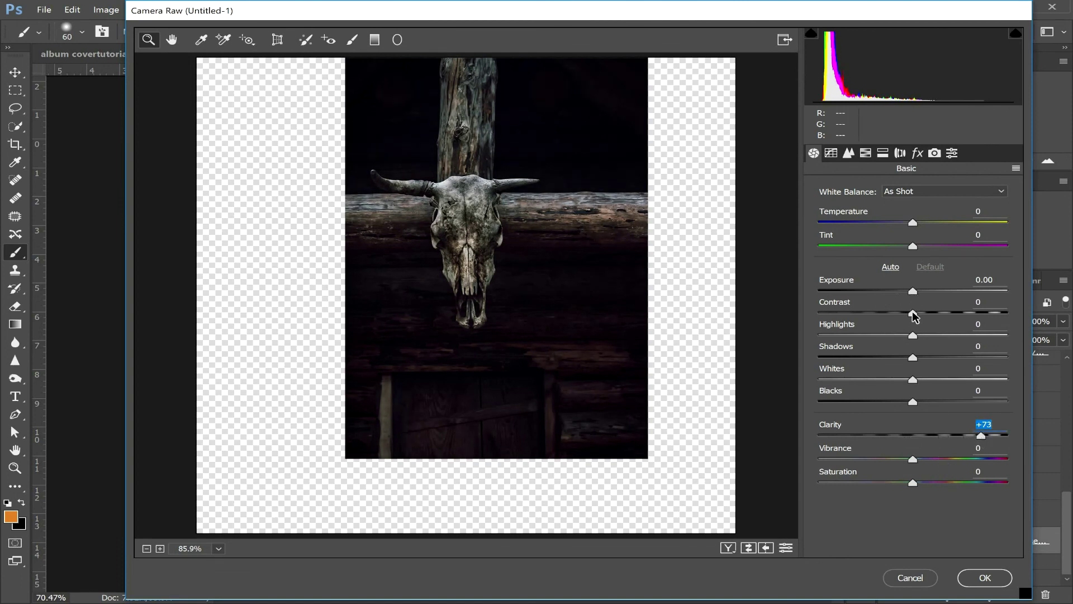
left_click(946, 315)
left_click_drag(945, 323, 943, 325)
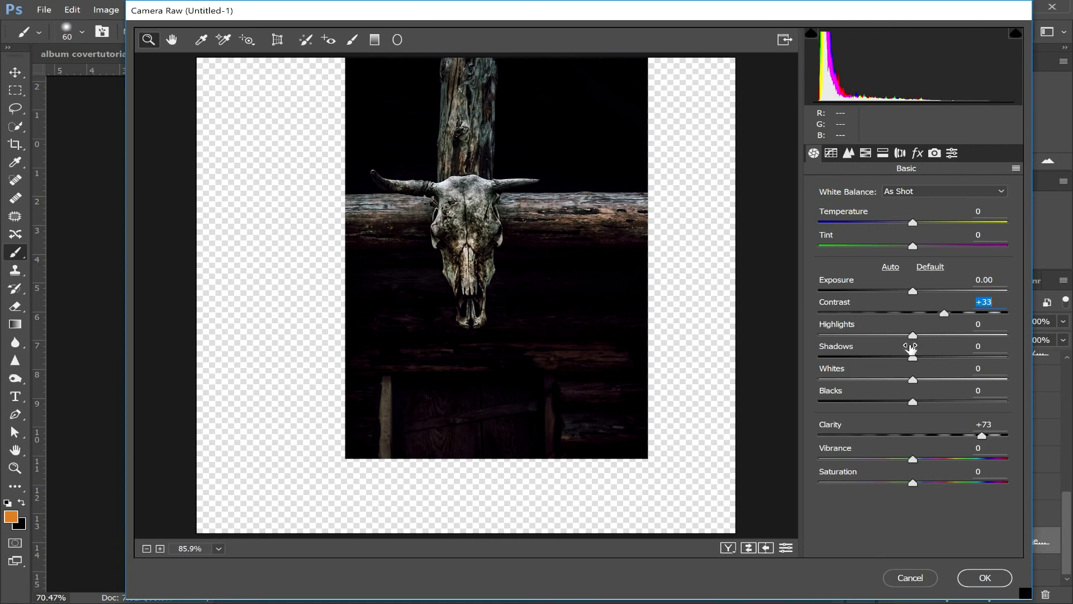
- Set Shadows to +31, Blacks to +37 and Whites to +45, raise Highlights, and apply the Camera Raw adjustments
left_click_drag(913, 357, 943, 359)
left_click_drag(912, 402, 946, 403)
left_click(961, 381)
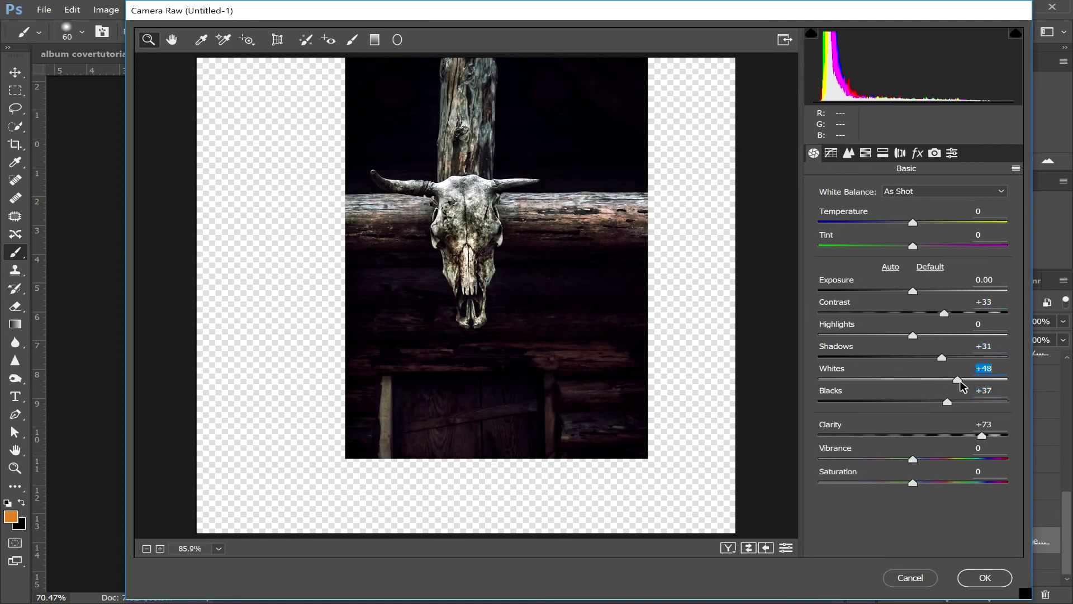
left_click(955, 337)
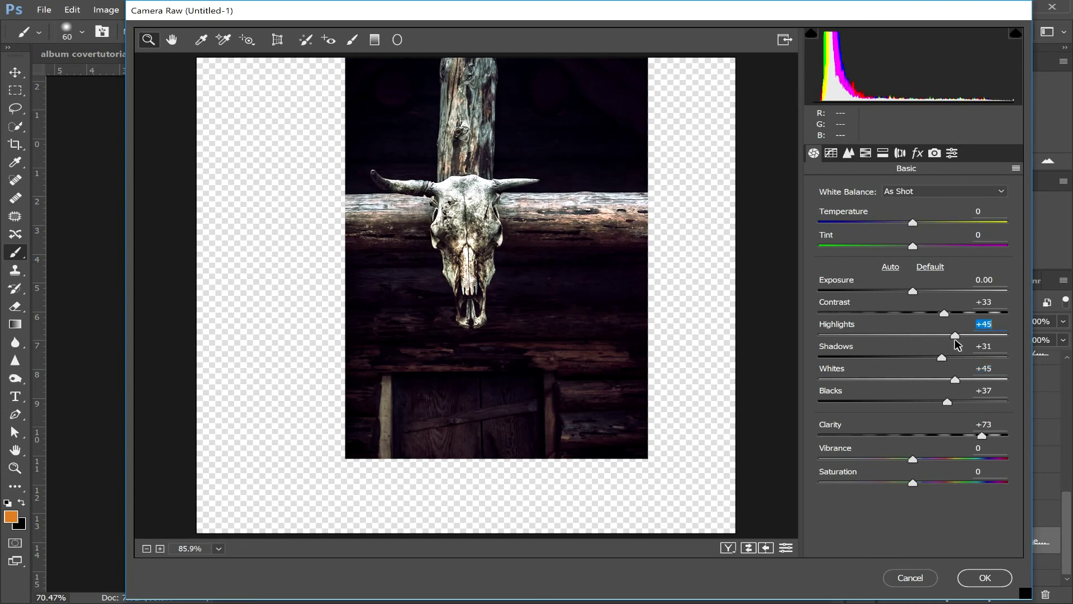
left_click_drag(958, 335, 949, 336)
left_click(972, 578)
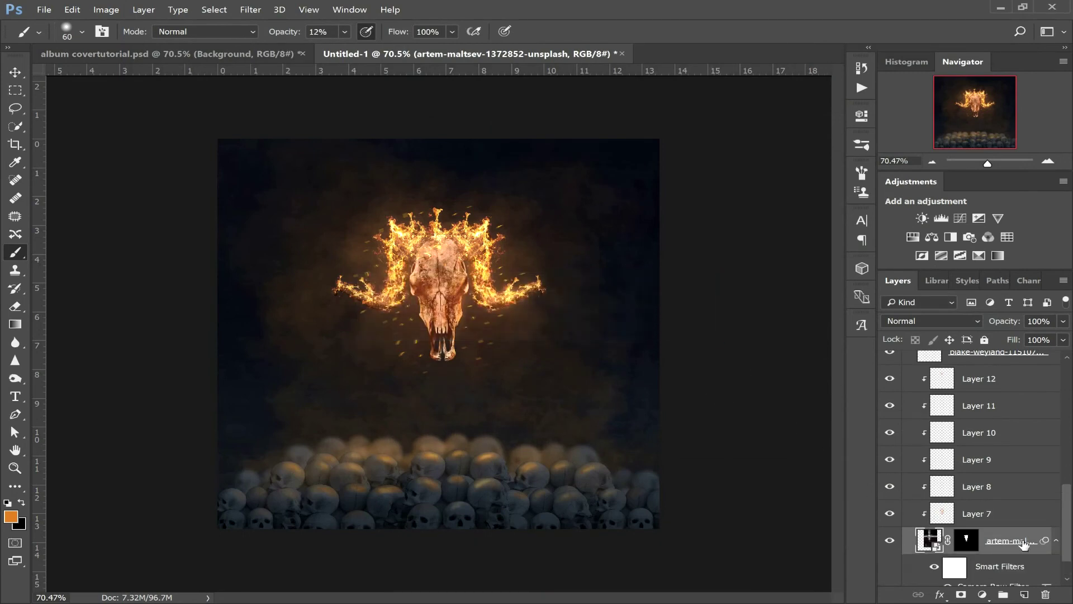
- Invert the skull's smart filter mask to black and set up a white 15 px brush at 28% opacity
double_click(956, 567)
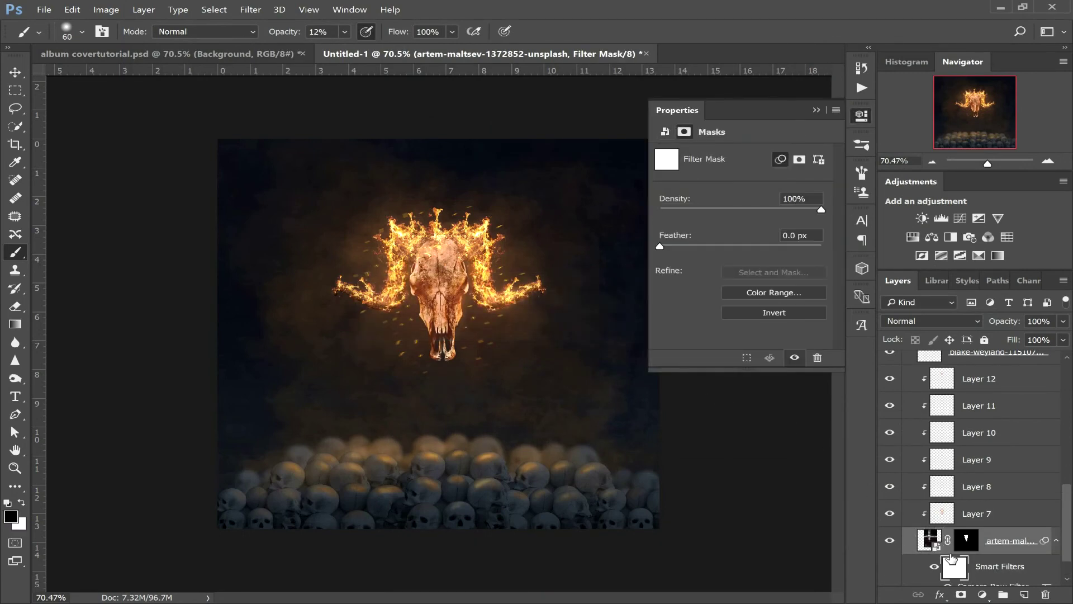
left_click(798, 316)
left_click_drag(987, 163, 994, 163)
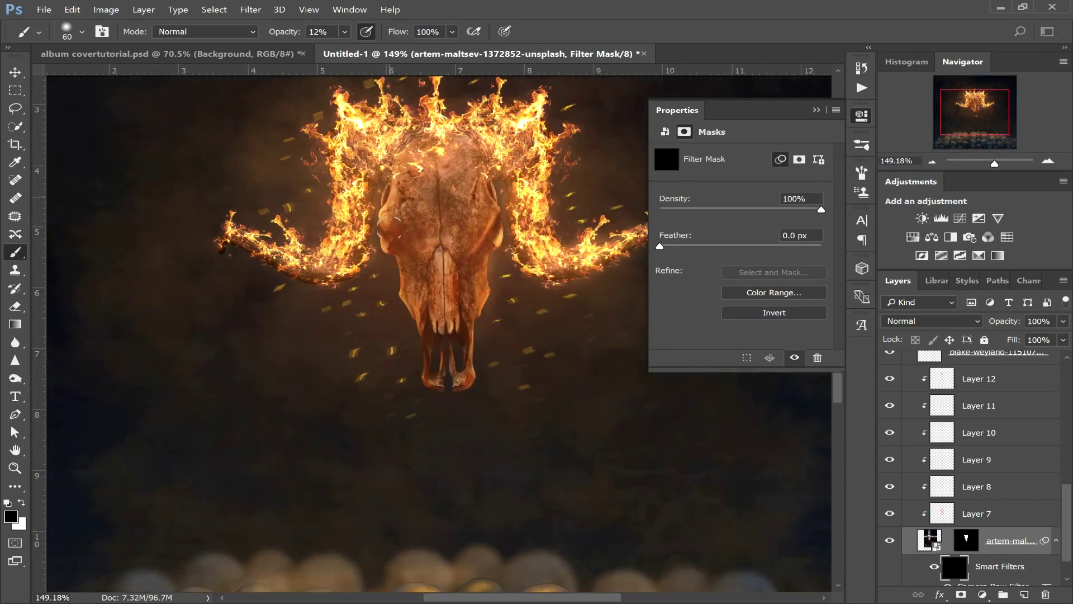
key("bracketleft")
key("bracketleft")
key("bracketleft")
key("x")
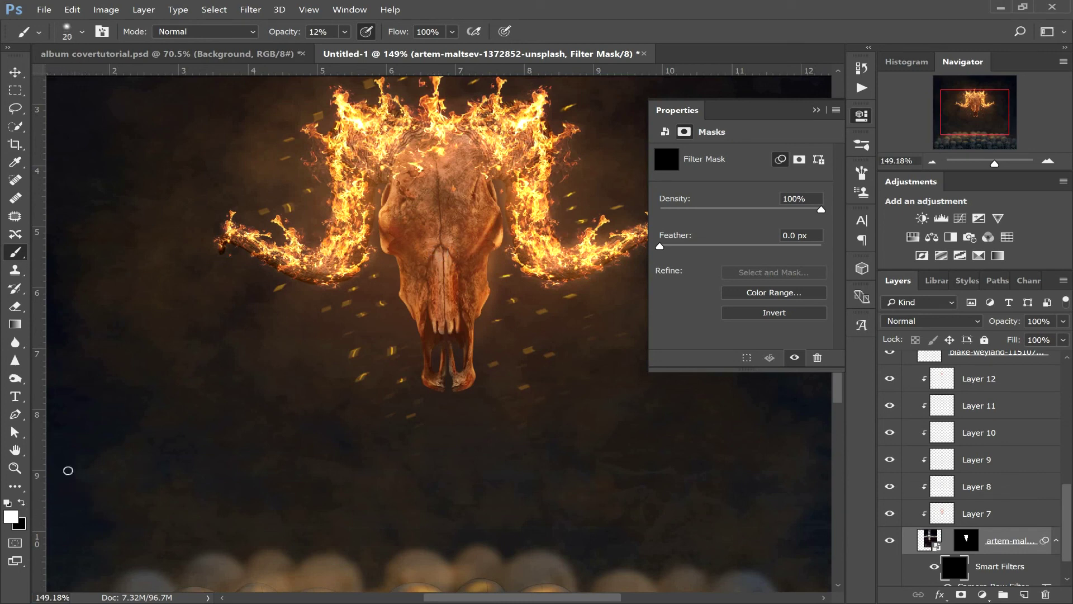
key("bracketleft")
left_click(345, 32)
left_click_drag(342, 49, 356, 48)
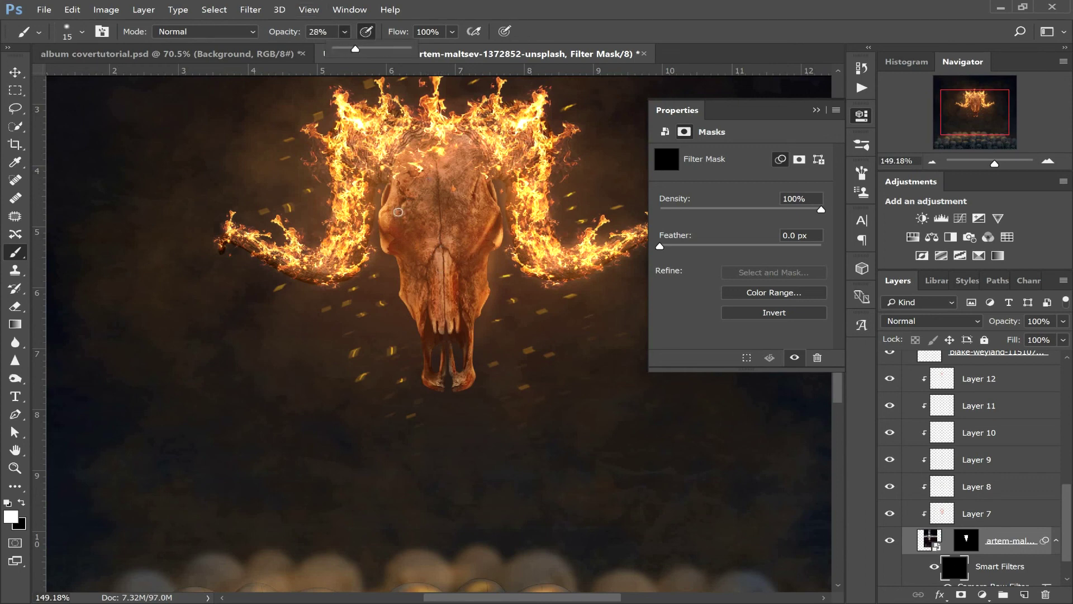
- Paint white on the filter mask over the skull's surface details, varying the brush size, to bring back the Camera Raw effect
key("bracketright")
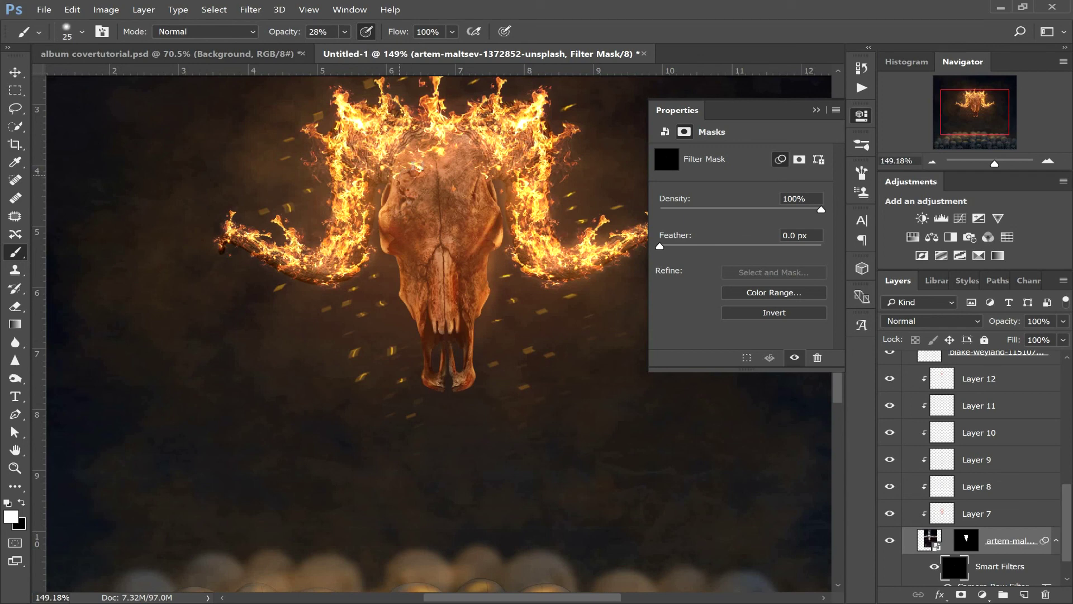
key("bracketright")
left_click_drag(447, 257, 456, 274)
key("bracketleft")
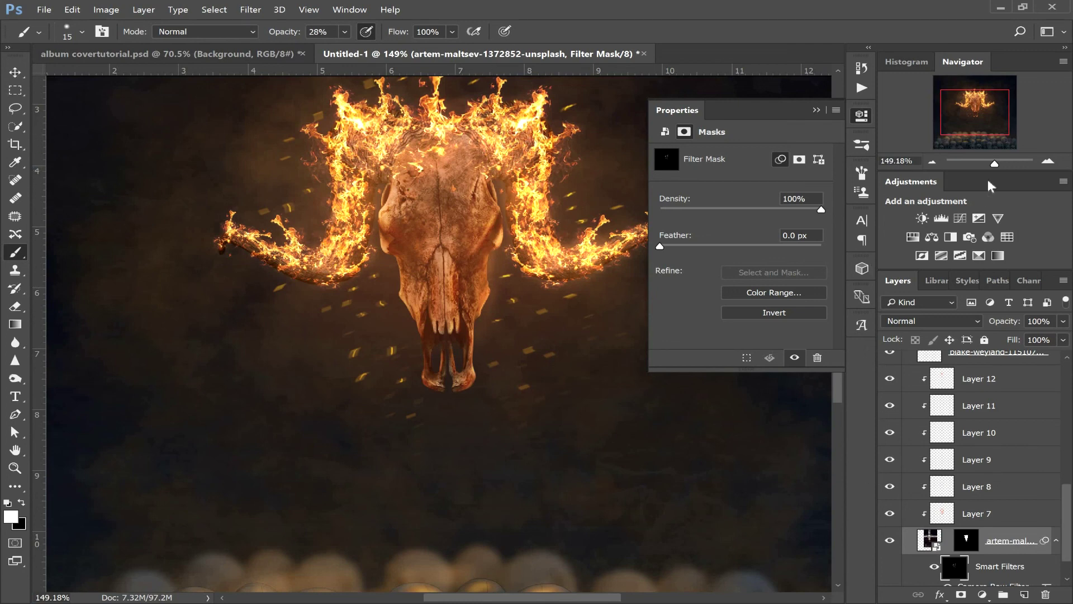
- Add a new layer above Layer 24 and fill it with 50% Gray
mouse_move(992, 163)
left_mouse_down()
mouse_move(980, 162)
mouse_move(992, 162)
left_mouse_up()
scroll(1009, 367, "up", 5)
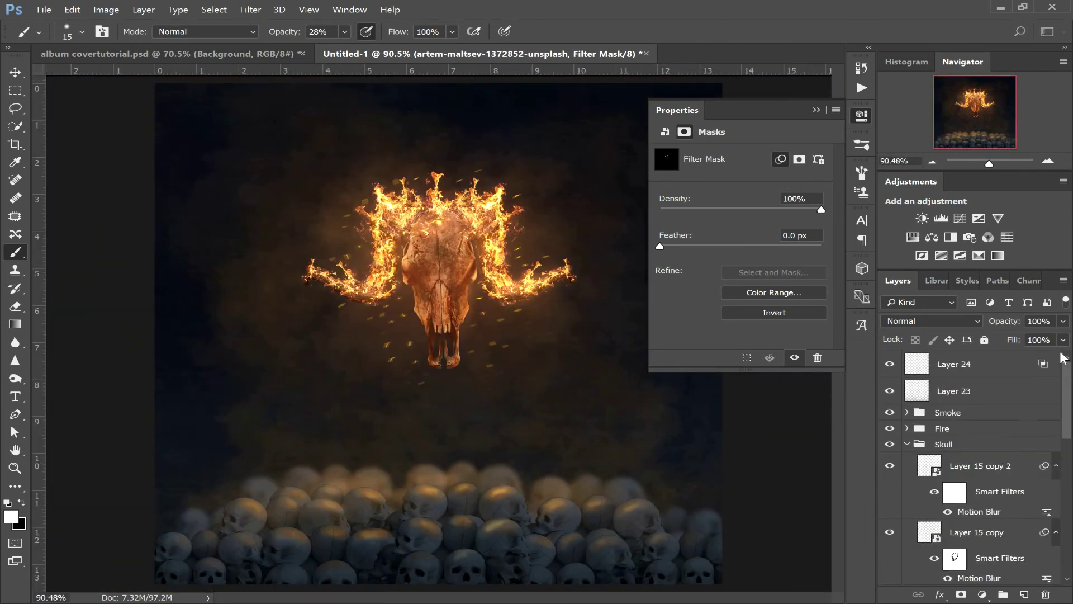
left_click(1009, 367)
left_click(1024, 594)
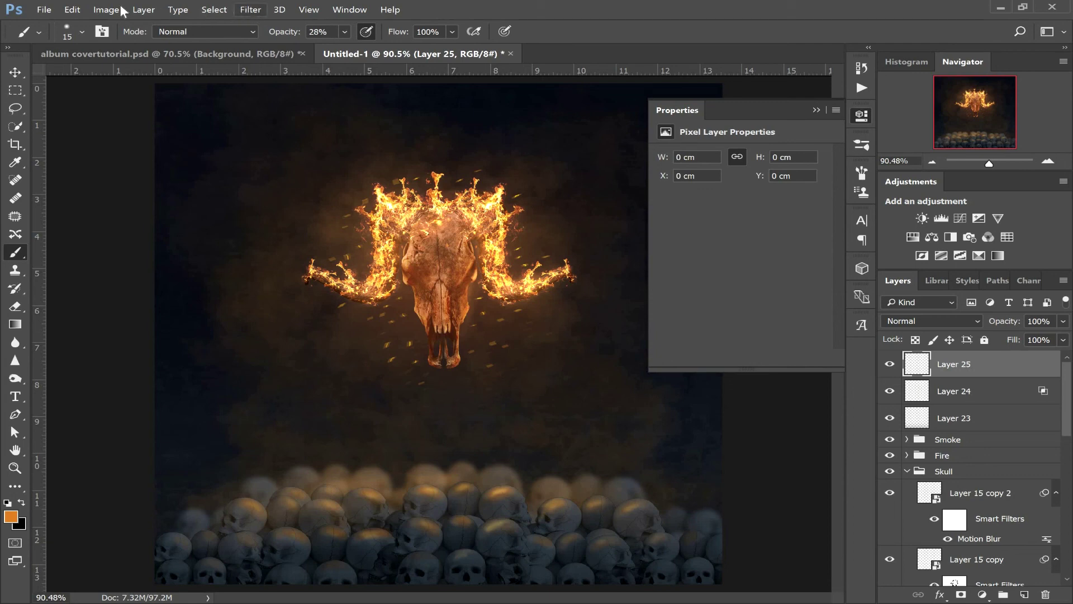
left_click(74, 10)
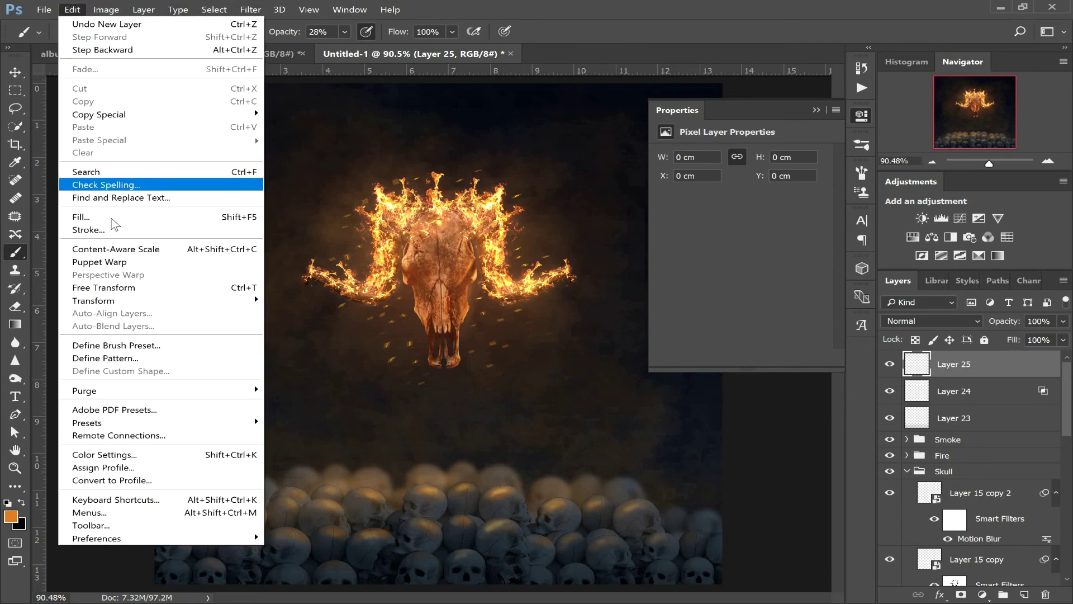
left_click(111, 217)
left_click(825, 228)
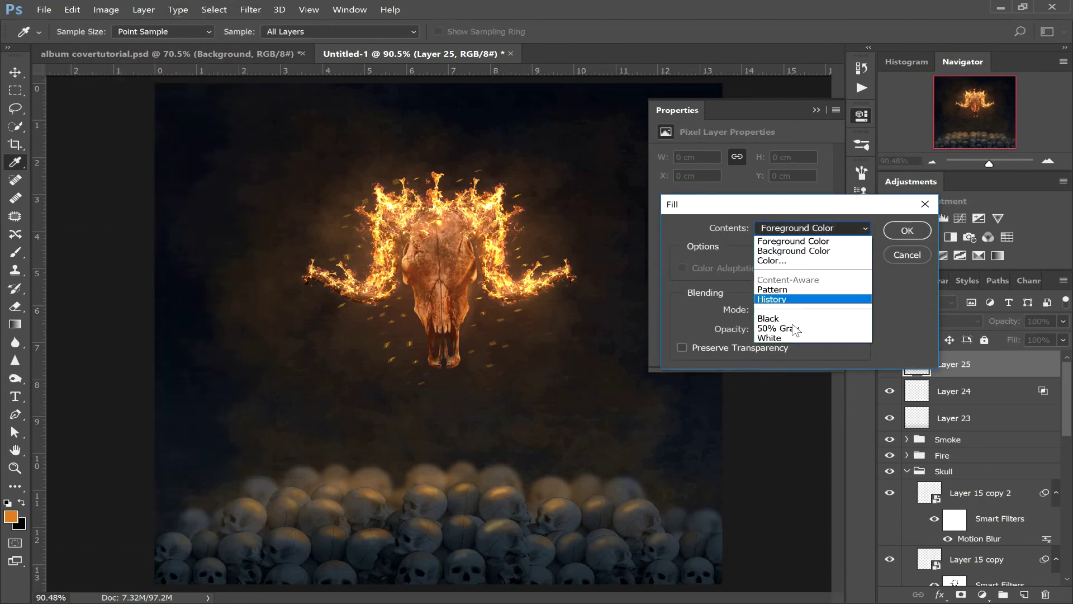
left_click(778, 329)
left_click(906, 231)
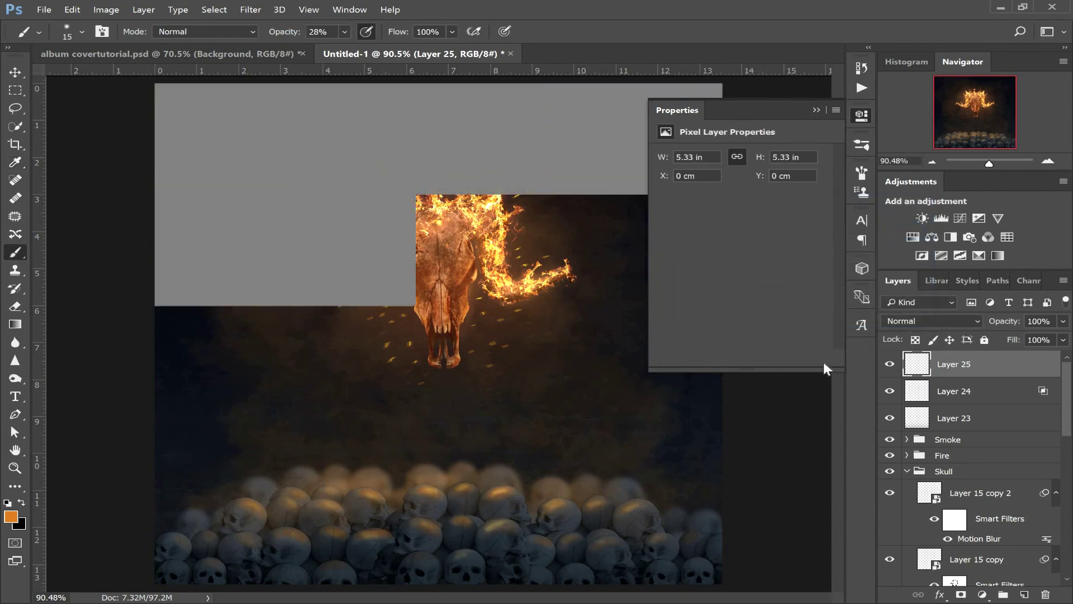
- Add 2.96% Gaussian monochromatic noise to the gray layer
left_click(249, 11)
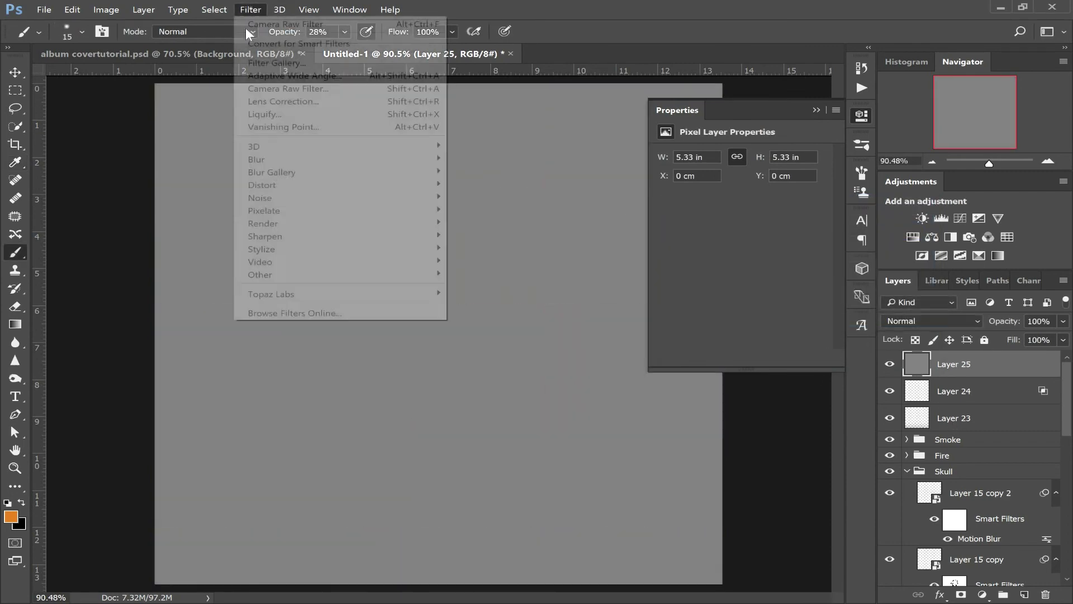
mouse_move(391, 199)
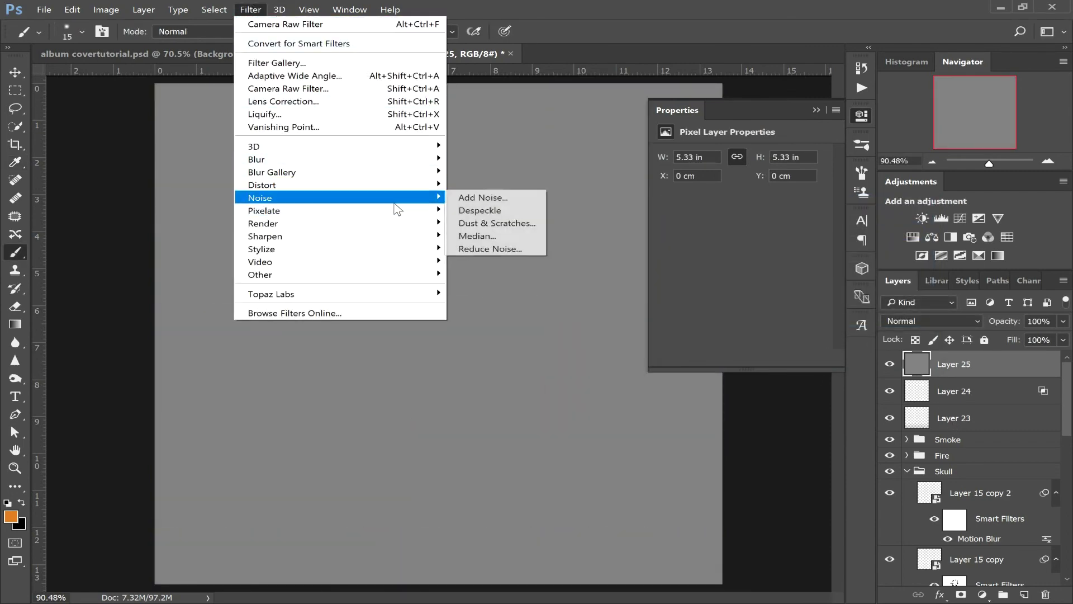
left_click(487, 197)
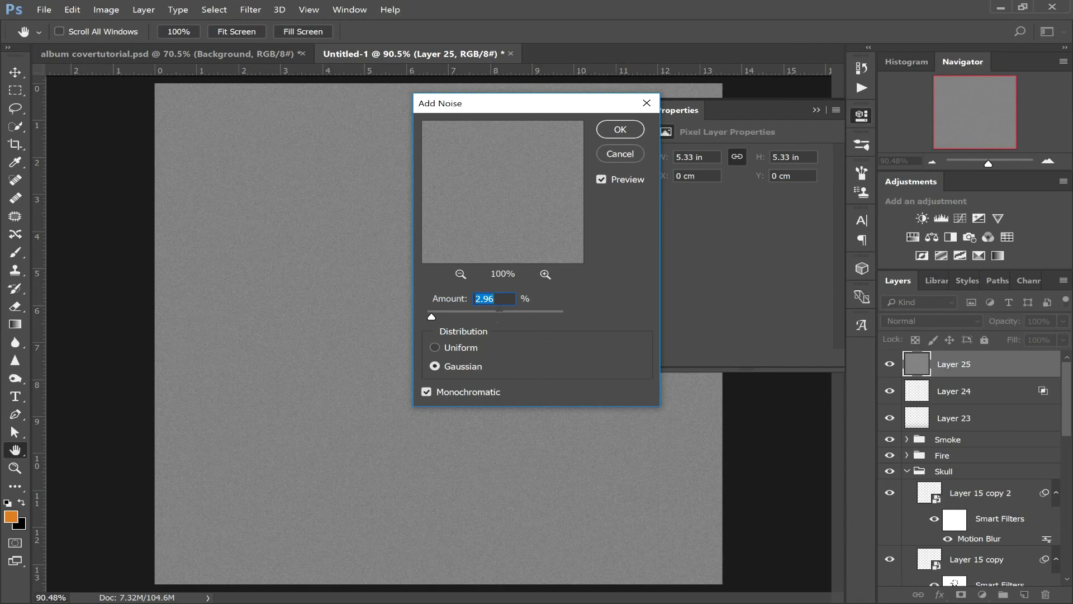
left_click(620, 129)
key("b")
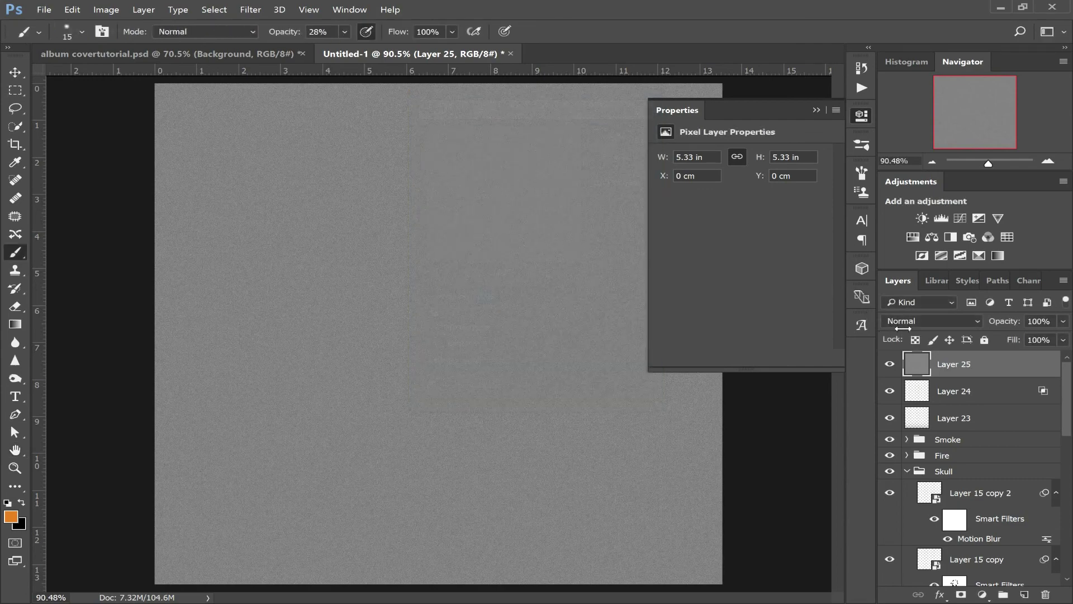
- Set the noise layer's blend mode to Soft Light and collapse the layer properties
left_click(914, 323)
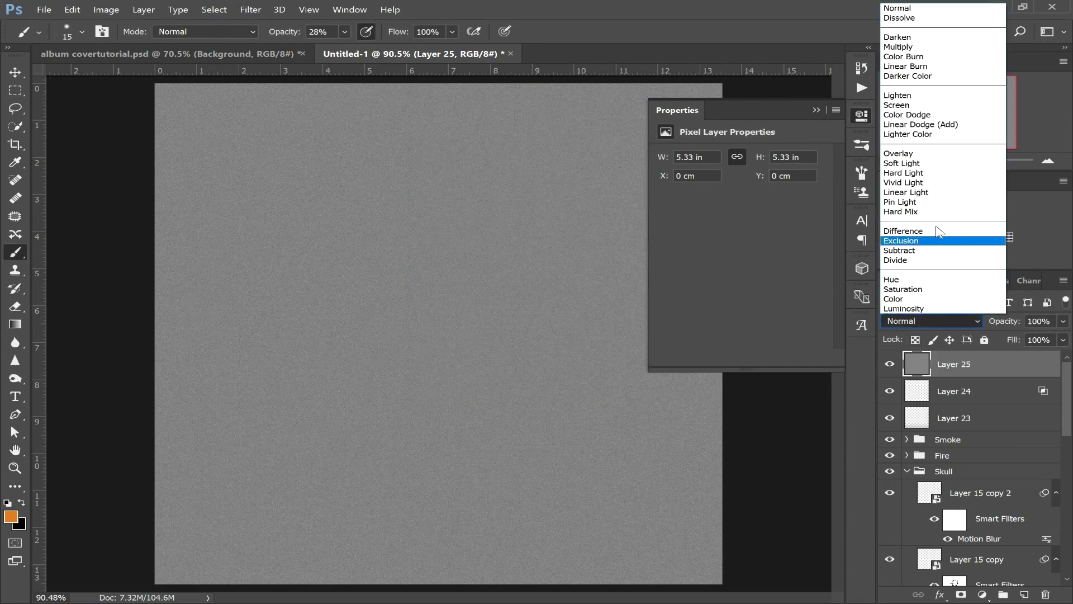
left_click(908, 163)
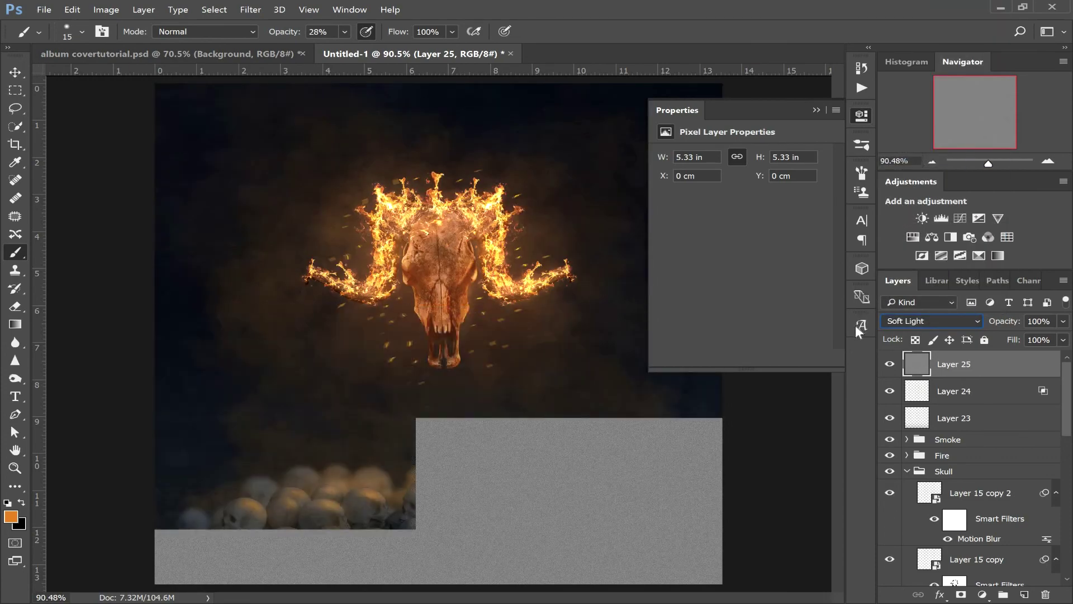
left_click(814, 110)
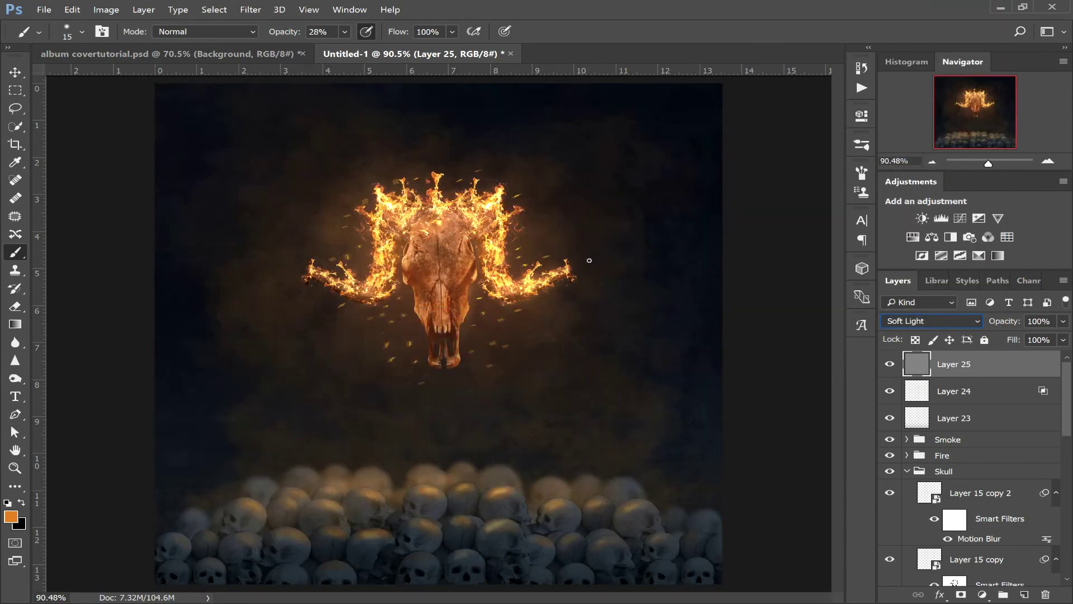
mouse_move(987, 163)
left_mouse_down()
mouse_move(973, 164)
mouse_move(987, 164)
left_mouse_up()
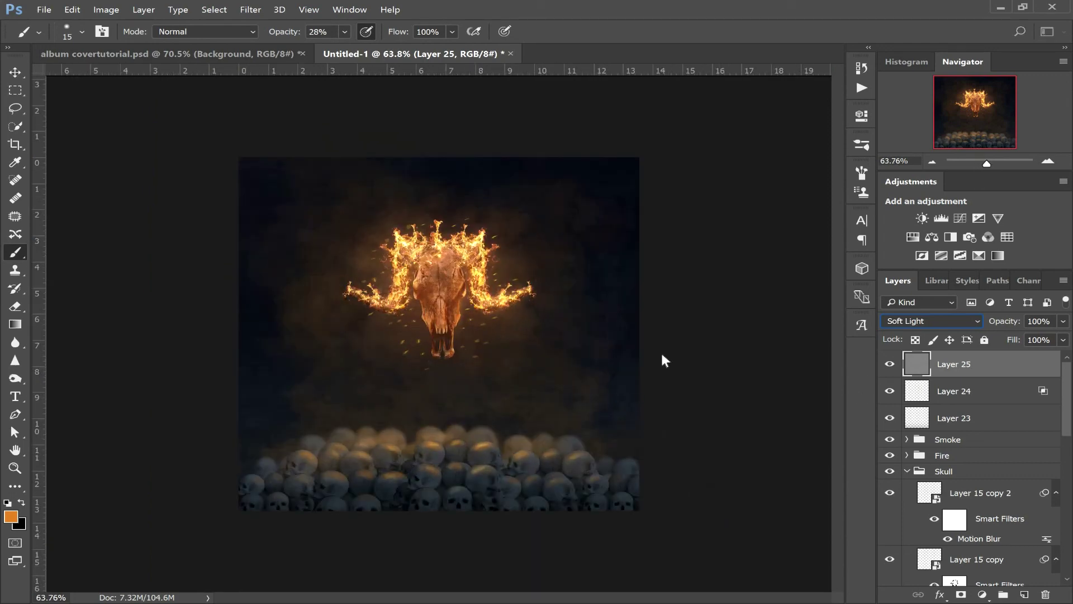